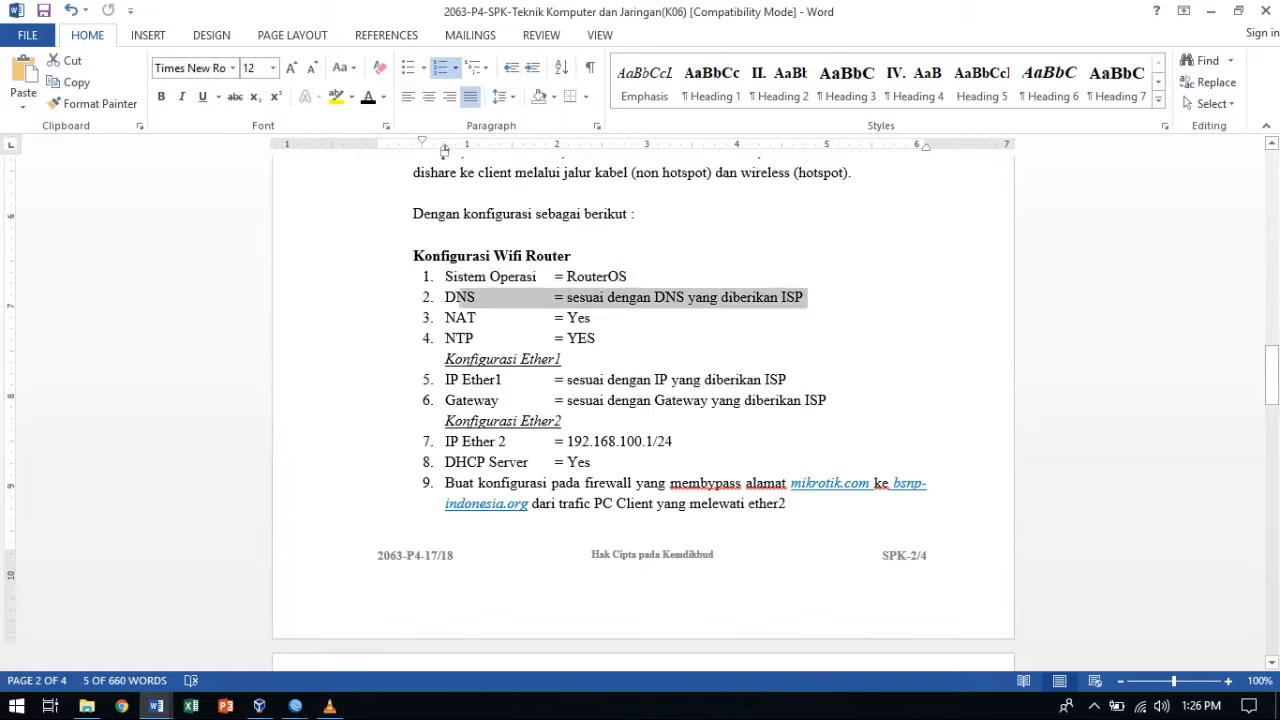
Review the NTP, NAT and IP Ether1 requirements in the Wifi Router configuration list.
{"action": "left_click_drag", "start_coordinate": [565, 360], "coordinate": [446, 338]}
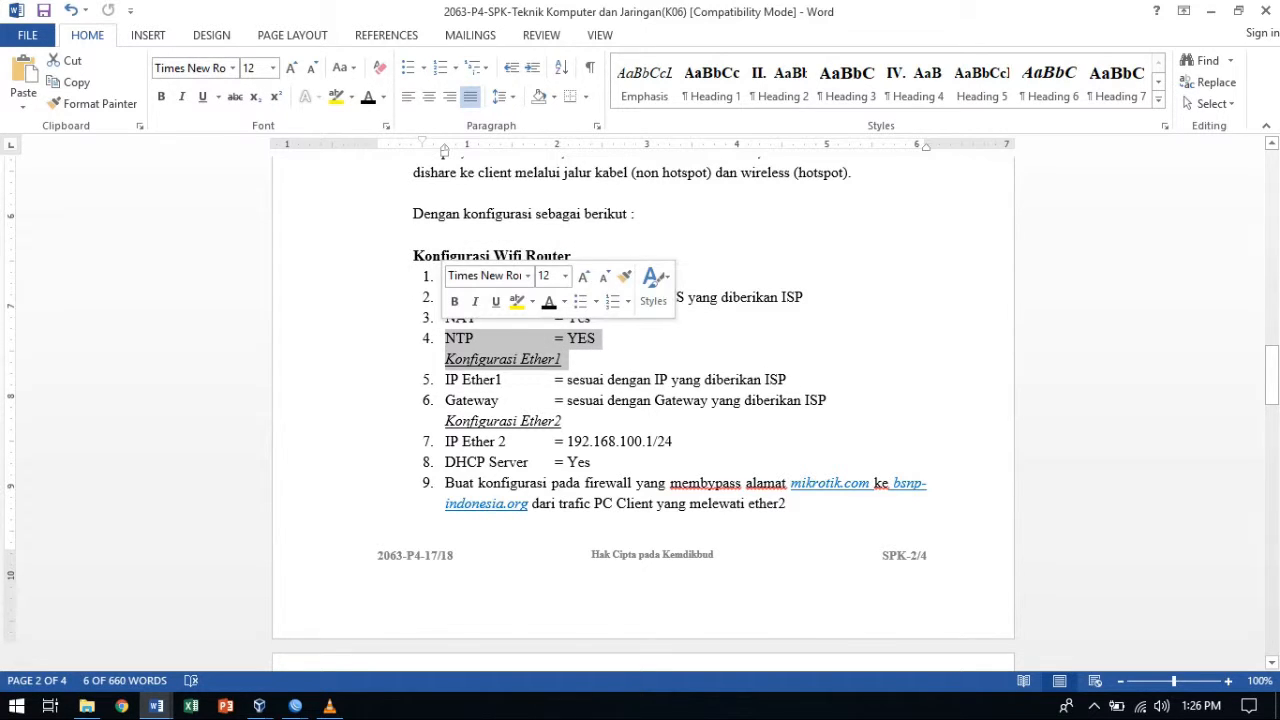
{"action": "left_click_drag", "start_coordinate": [596, 318], "coordinate": [446, 318]}
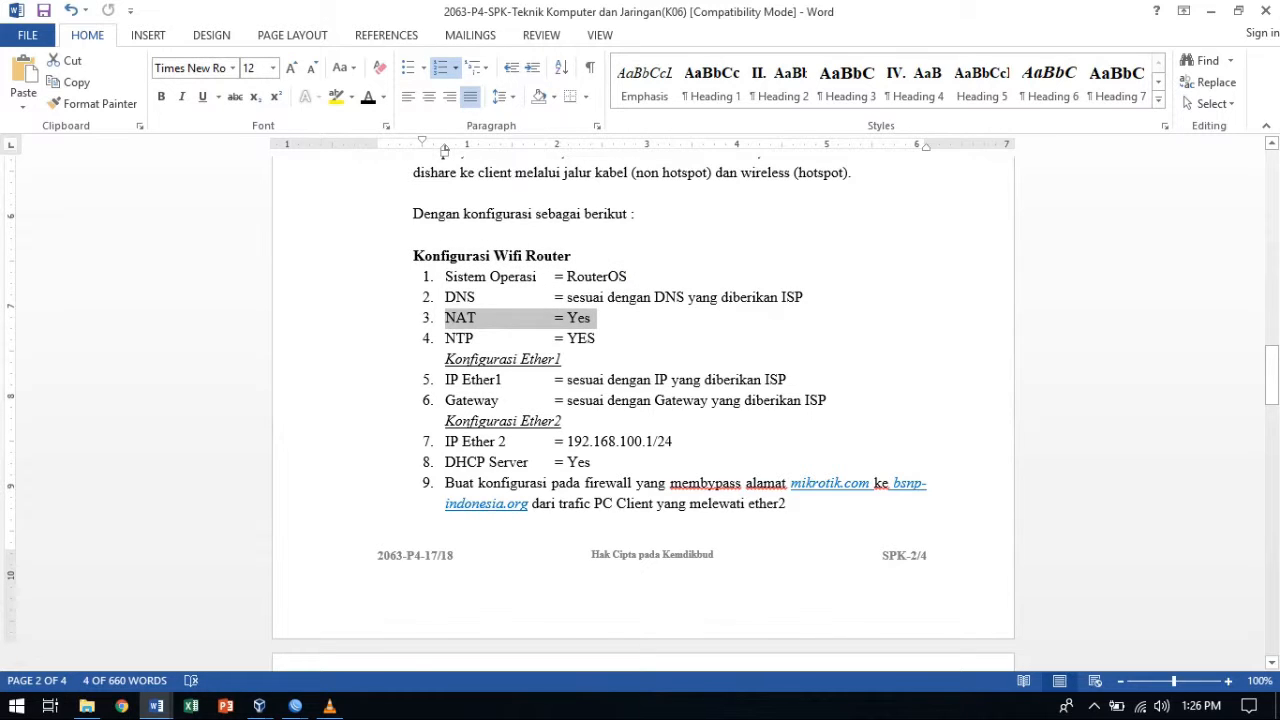
{"action": "left_click_drag", "start_coordinate": [786, 380], "coordinate": [572, 380]}
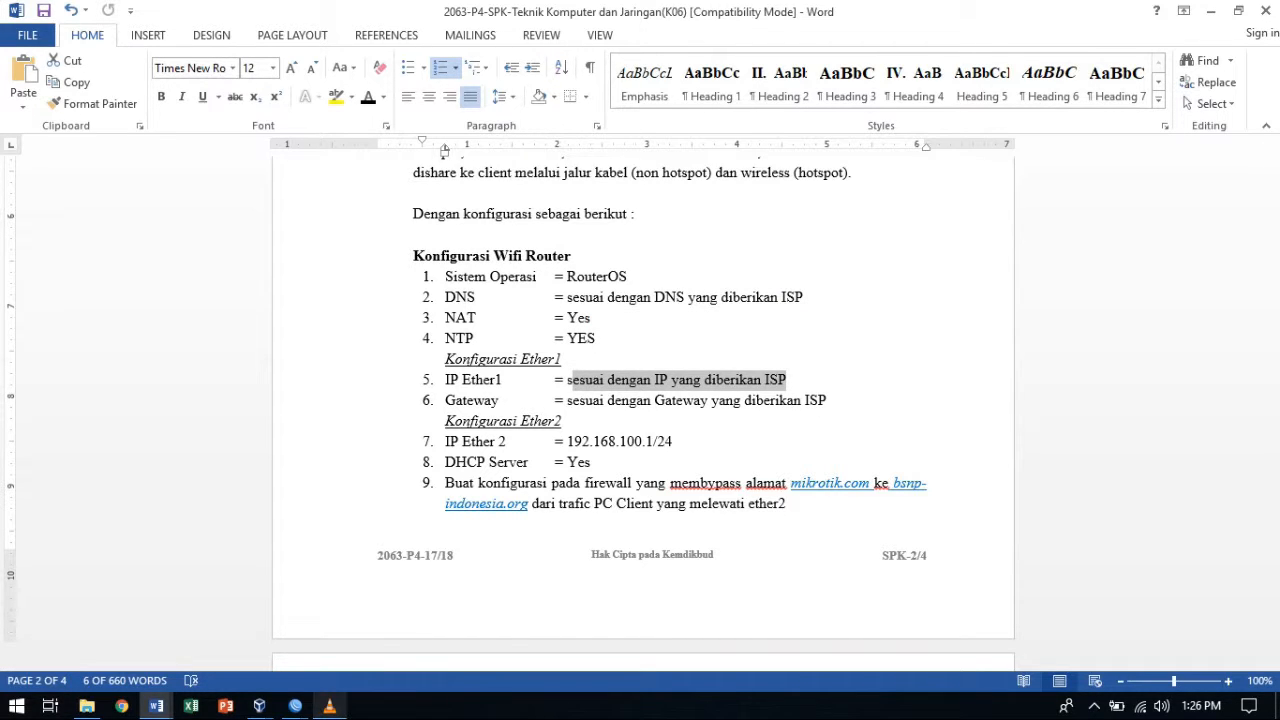
Switch to the connected WinBox session and rename the ether1 interface to Isp.
{"action": "left_click", "coordinate": [295, 706]}
{"action": "left_click", "coordinate": [345, 625]}
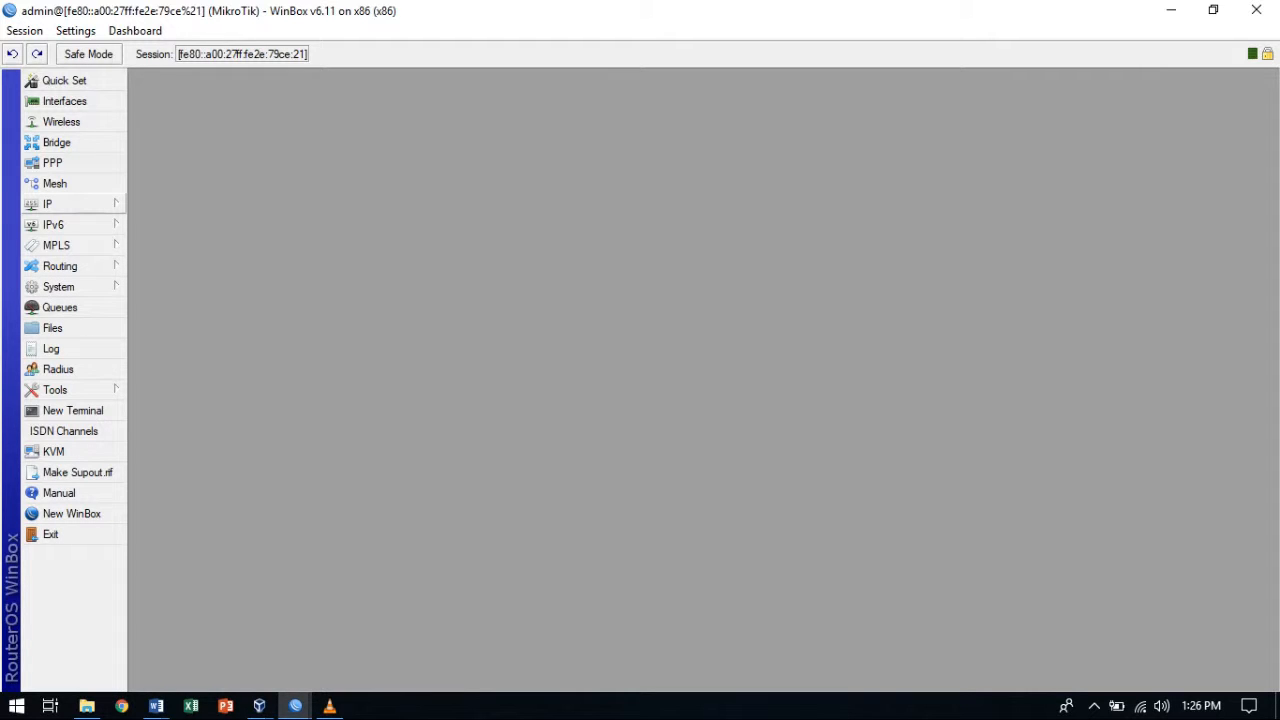
{"action": "left_click", "coordinate": [64, 101]}
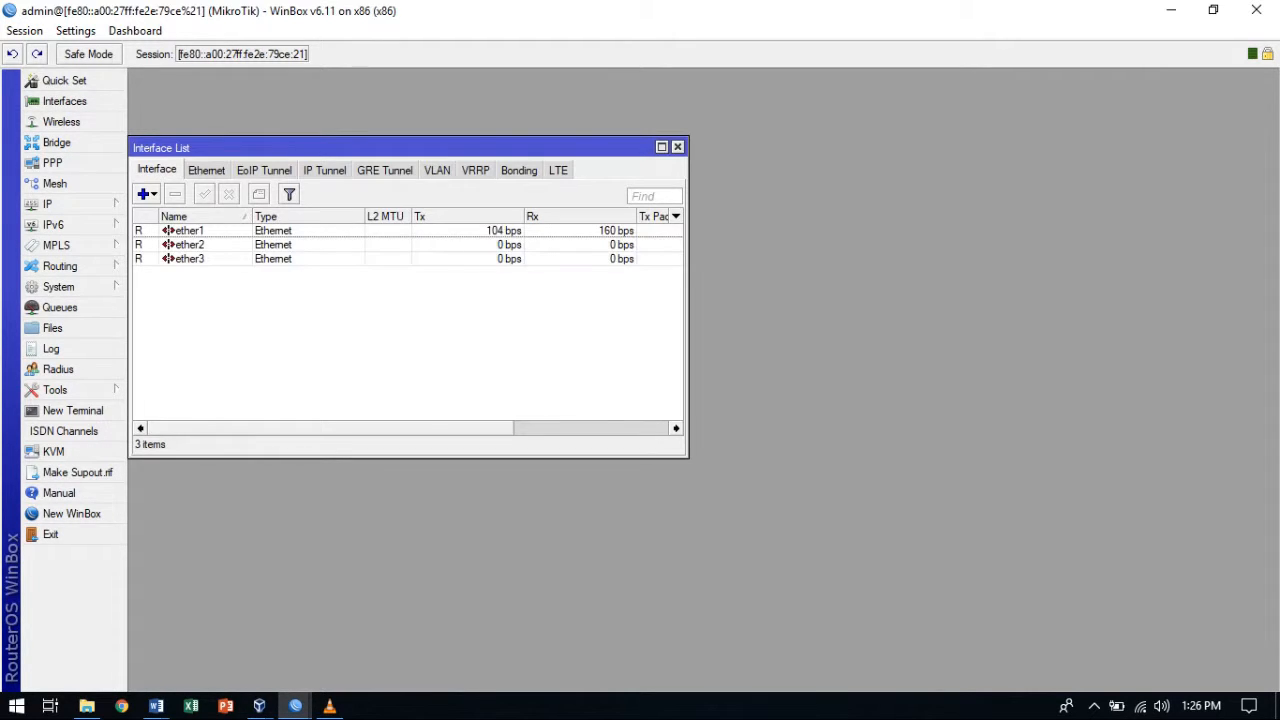
{"action": "double_click", "coordinate": [190, 231]}
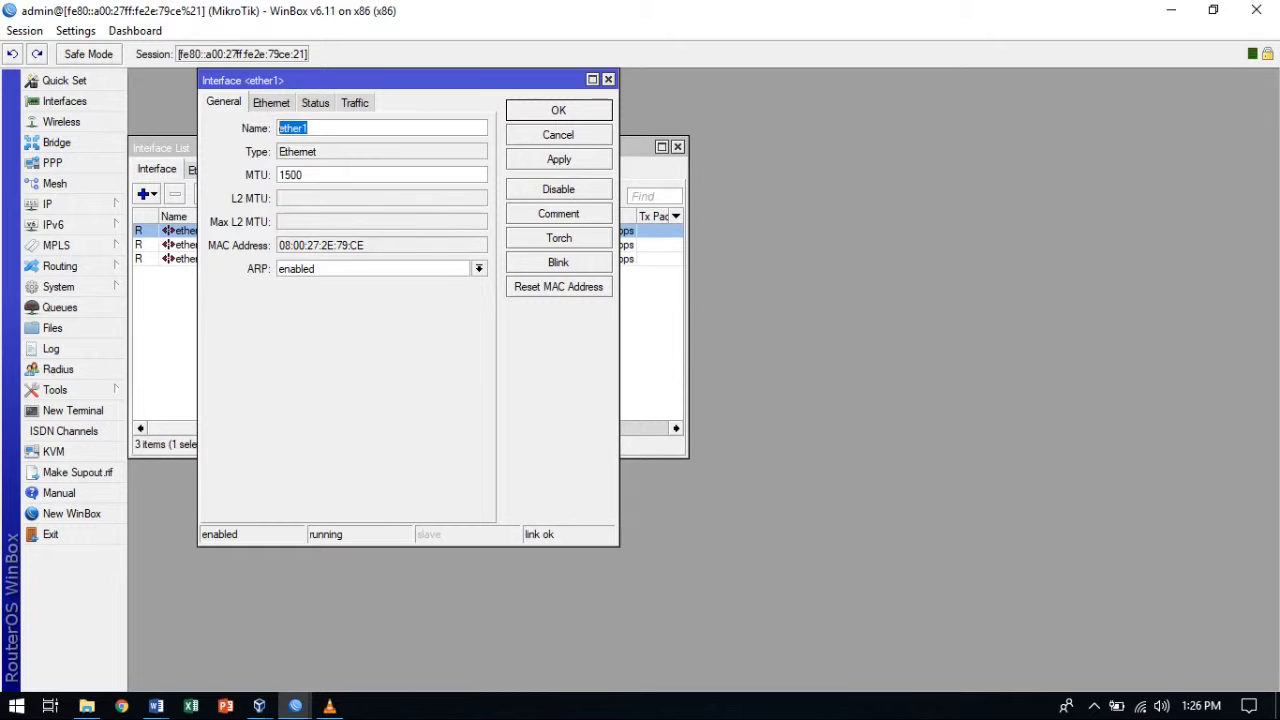
{"action": "key", "text": "BackSpace"}
{"action": "left_click", "coordinate": [559, 159]}
{"action": "left_click", "coordinate": [559, 111]}
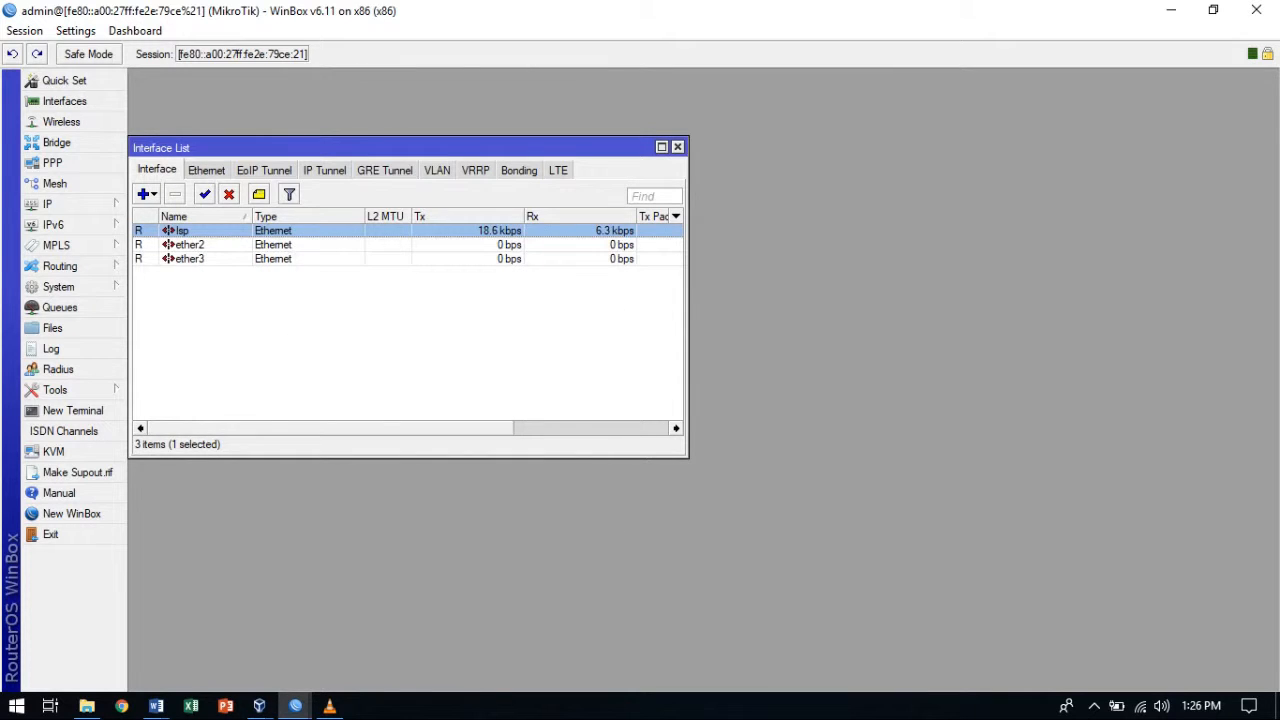
Rename the ether2 interface to Lan and apply the change.
{"action": "double_click", "coordinate": [190, 245]}
{"action": "left_click_drag", "start_coordinate": [310, 128], "coordinate": [278, 128]}
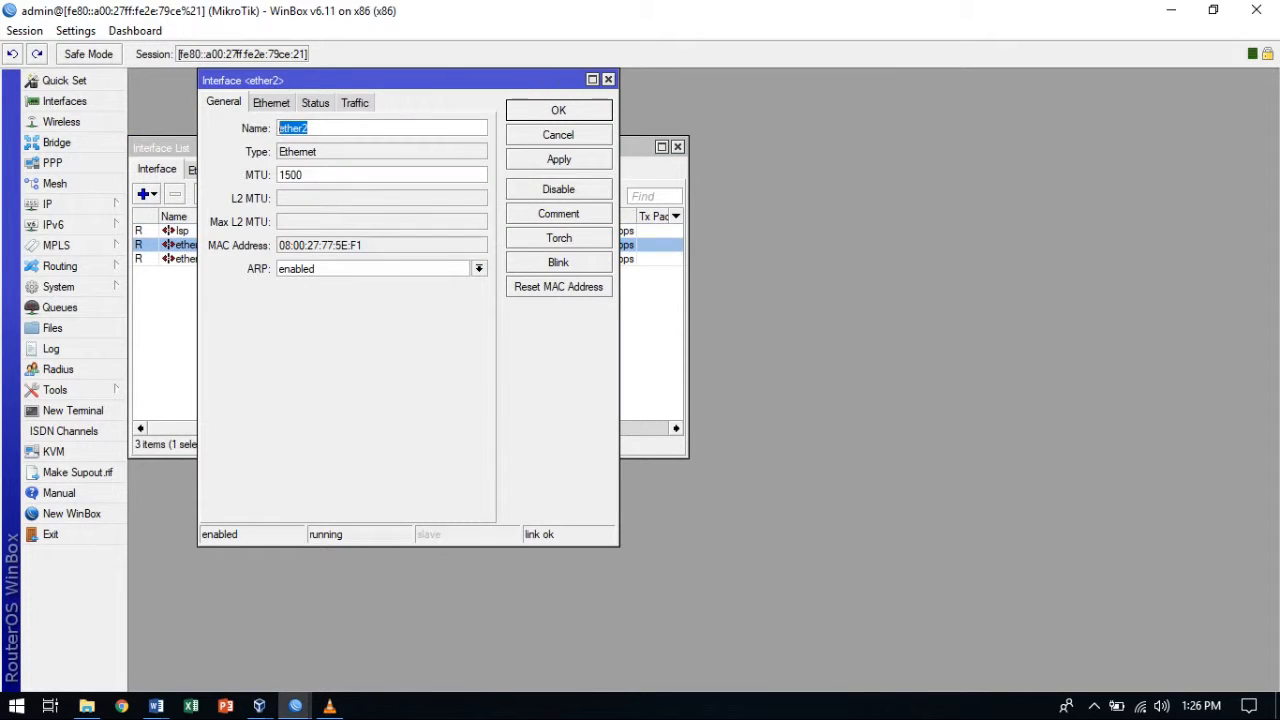
{"action": "type", "text": "Lan"}
{"action": "left_click", "coordinate": [559, 159]}
{"action": "left_click", "coordinate": [559, 110]}
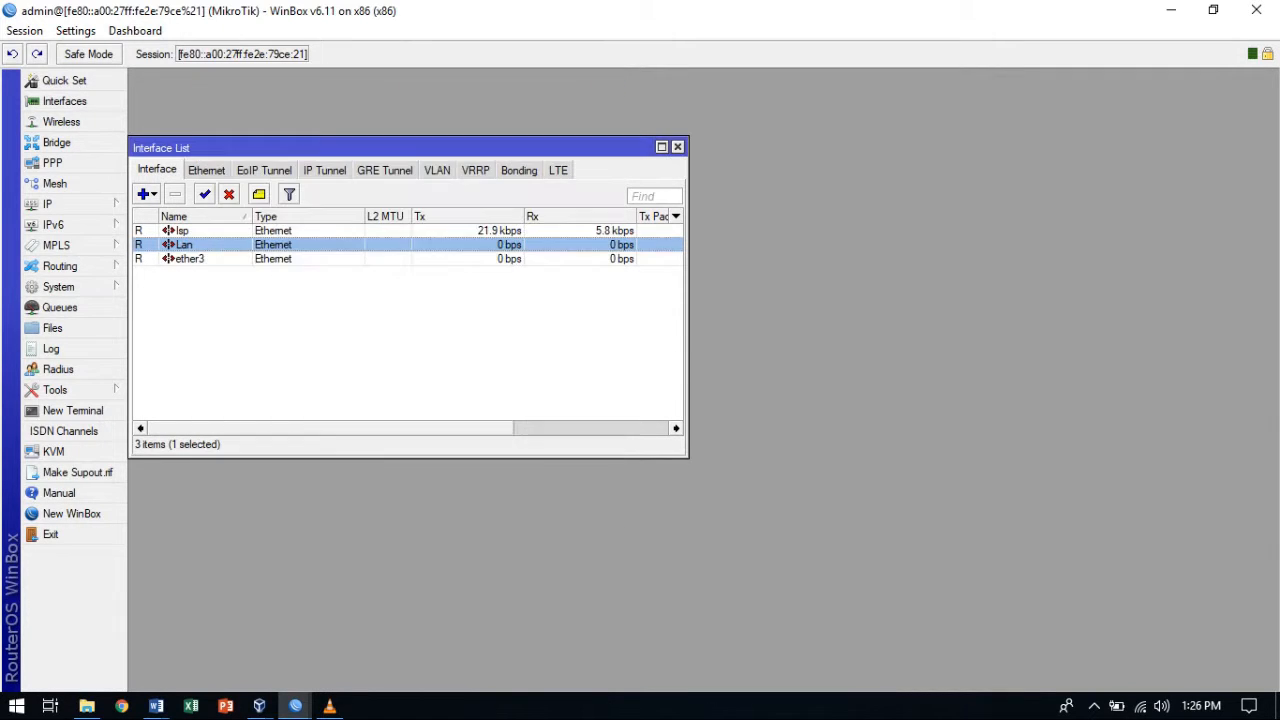
Rename the ether3 interface to Hotspot.
{"action": "double_click", "coordinate": [188, 259]}
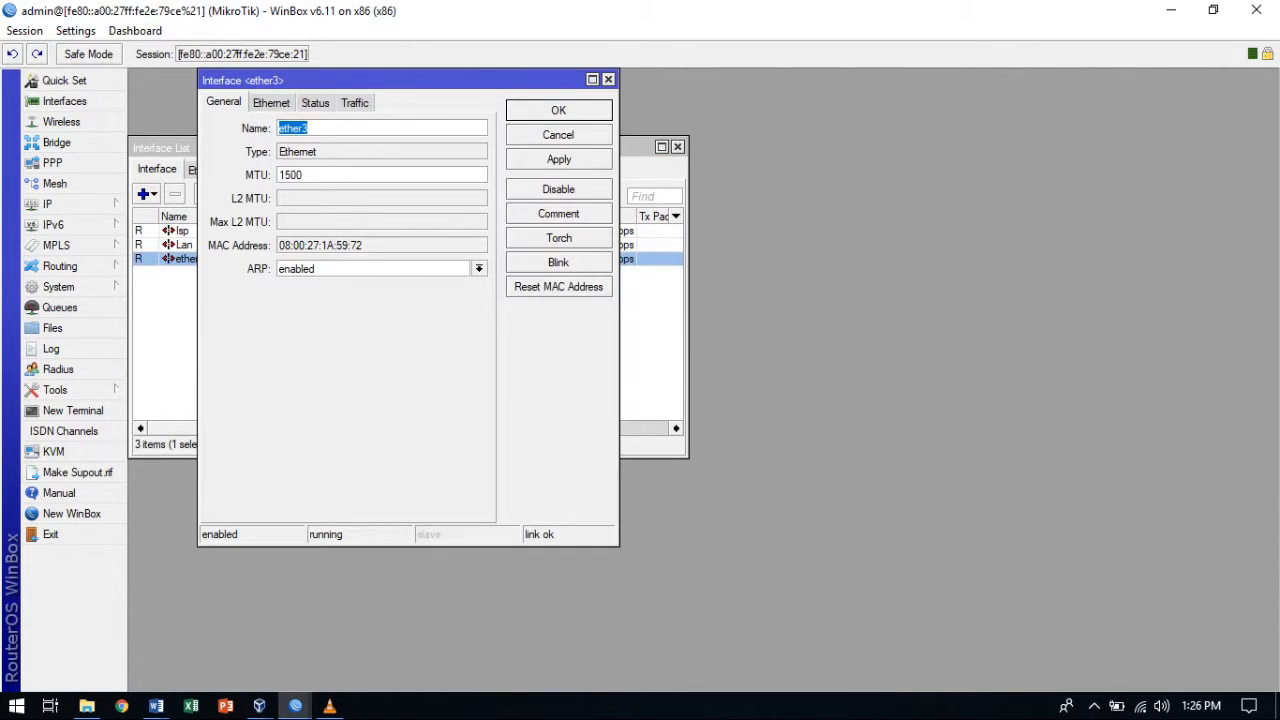
{"action": "type", "text": "Hotspot"}
{"action": "key", "text": "Return"}
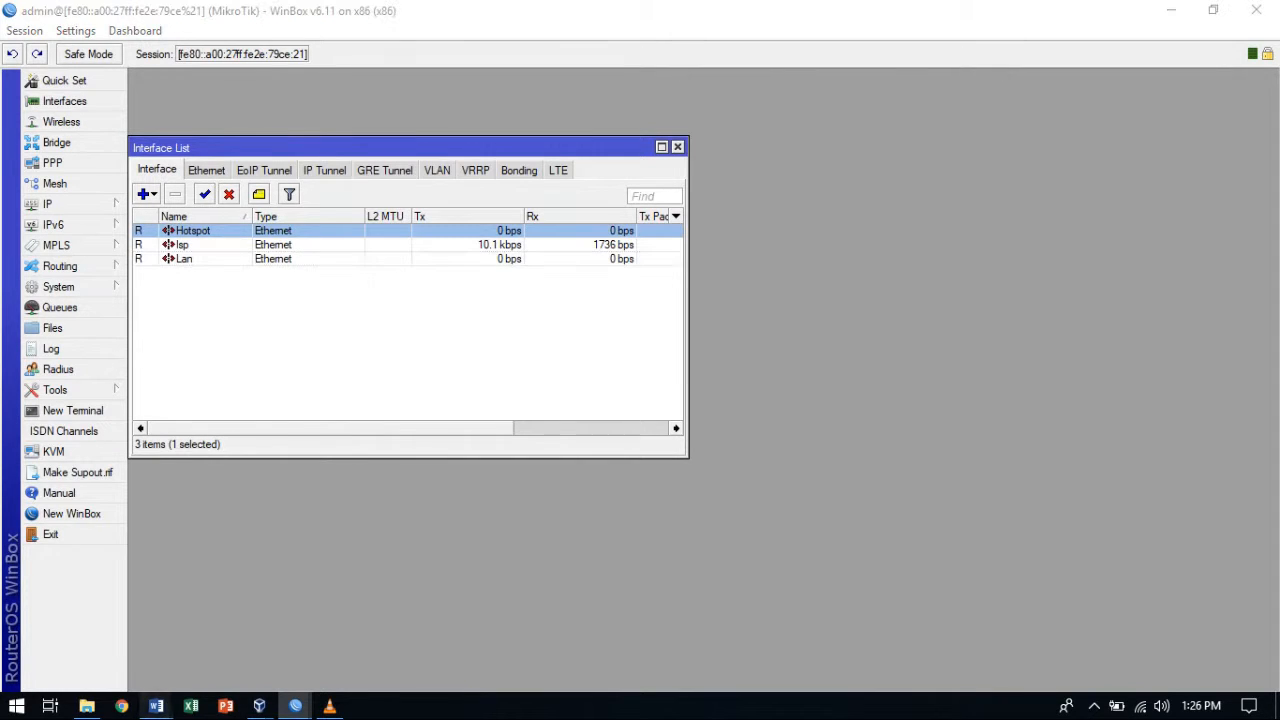
Switch to the Word task document and check the IP Ether1 requirement.
{"action": "mouse_move", "coordinate": [156, 706]}
{"action": "left_click", "coordinate": [302, 632]}
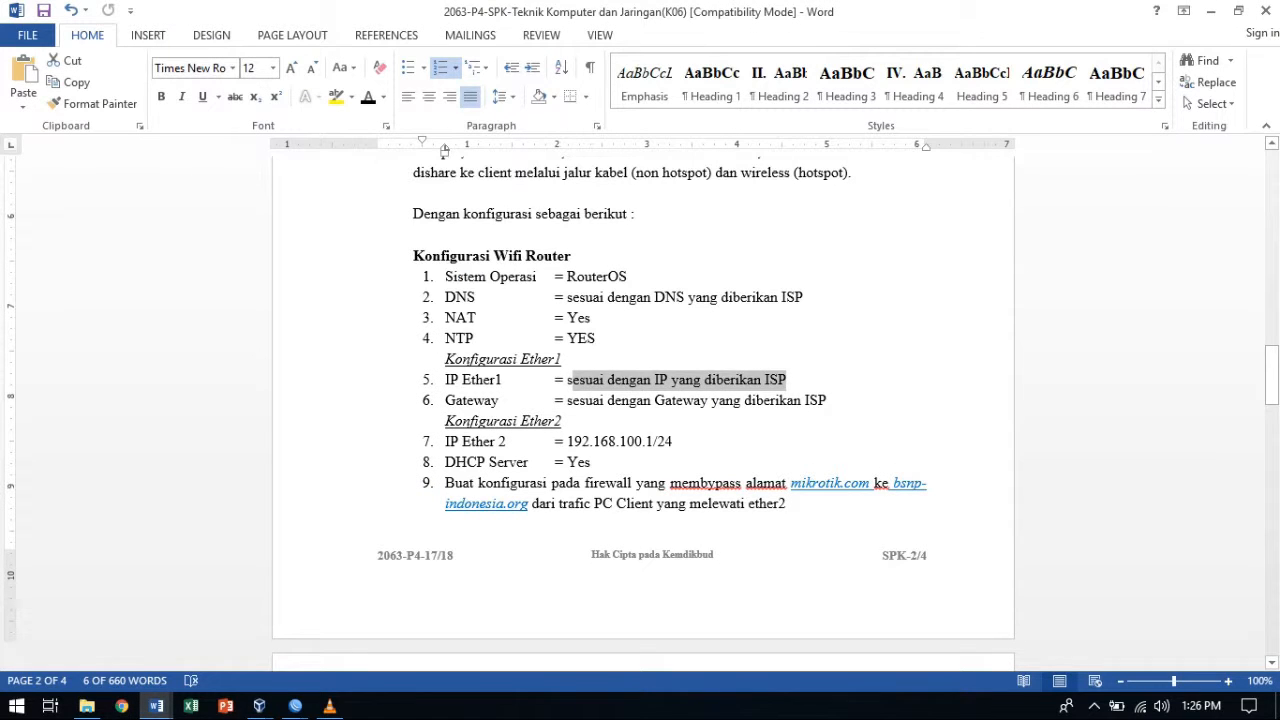
{"action": "left_click", "coordinate": [787, 380]}
{"action": "left_click_drag", "start_coordinate": [787, 380], "coordinate": [554, 380]}
Return to WinBox, add a DHCP client on the Isp interface, and close the interface list.
{"action": "mouse_move", "coordinate": [295, 706]}
{"action": "left_click", "coordinate": [525, 625]}
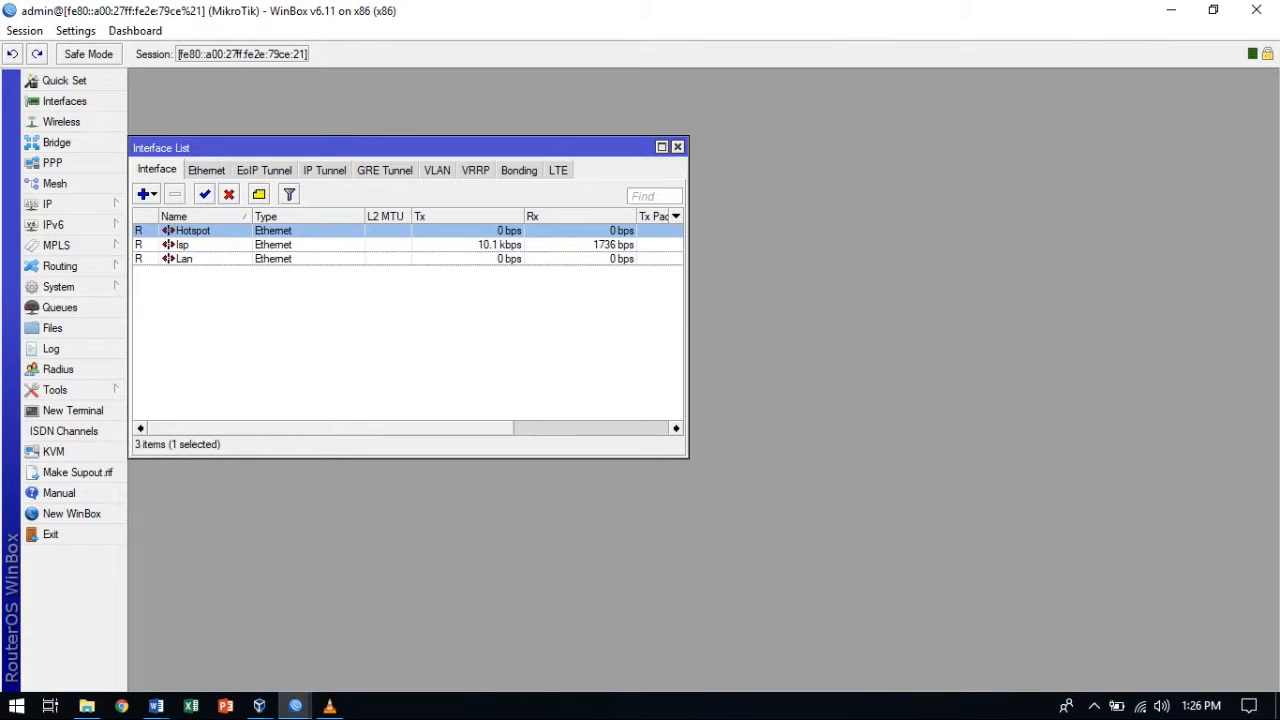
{"action": "left_click", "coordinate": [47, 204]}
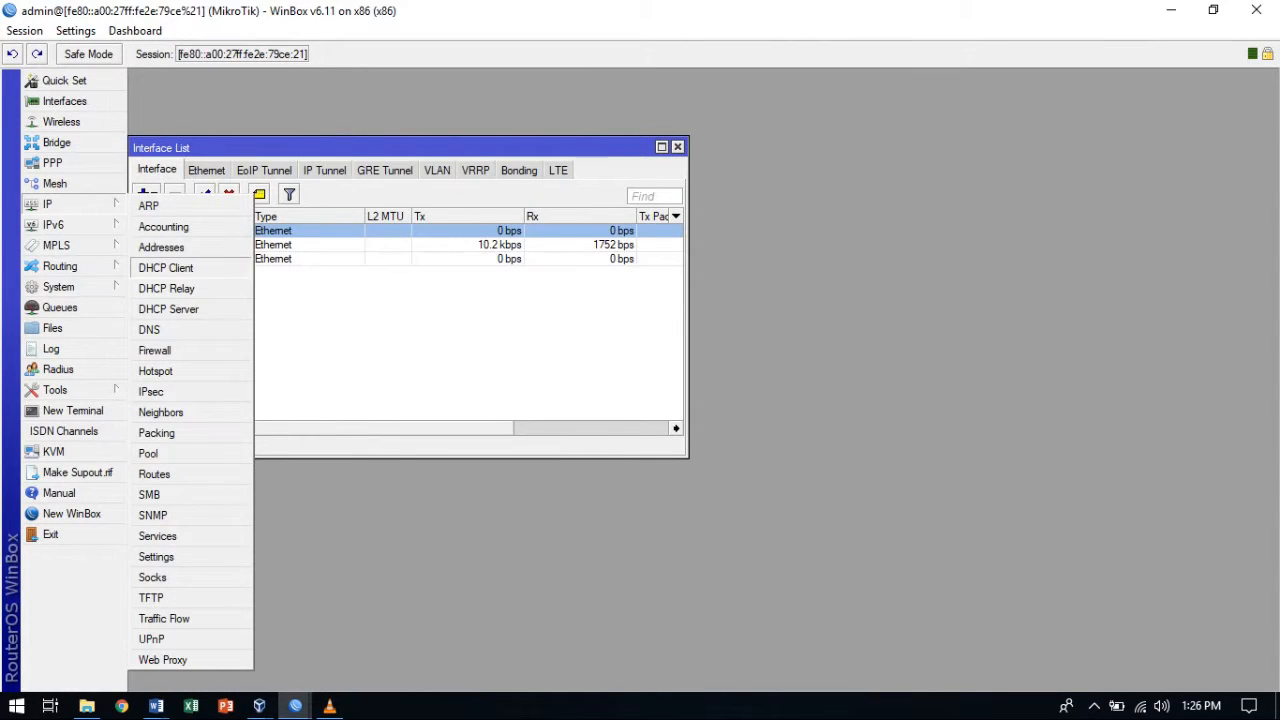
{"action": "left_click", "coordinate": [170, 271]}
{"action": "left_click", "coordinate": [204, 194]}
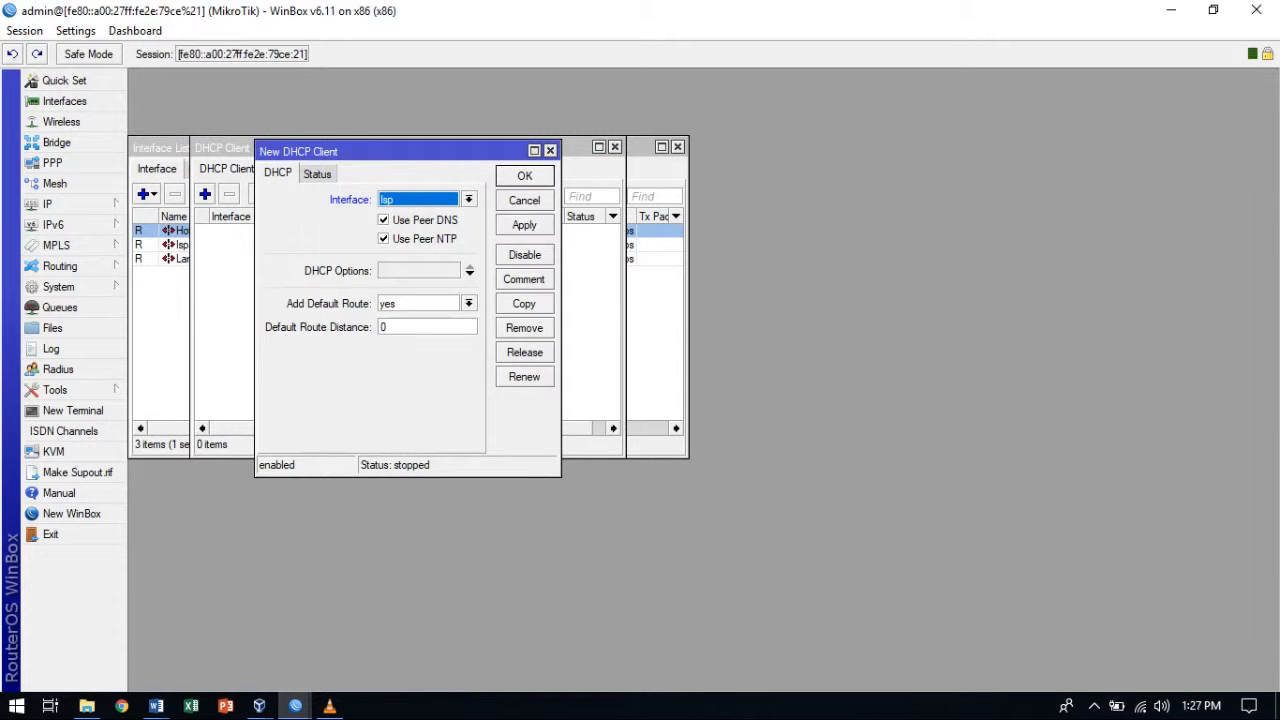
{"action": "left_click", "coordinate": [469, 199]}
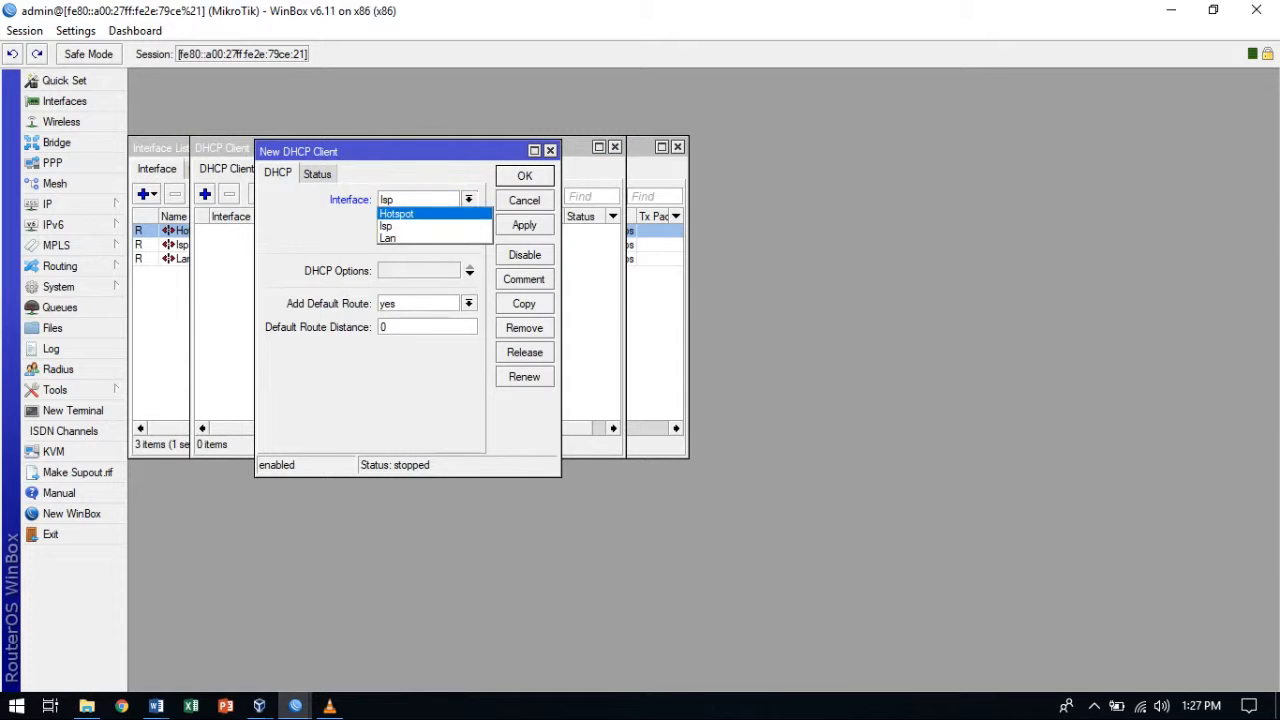
{"action": "left_click", "coordinate": [420, 226]}
{"action": "left_click", "coordinate": [524, 225]}
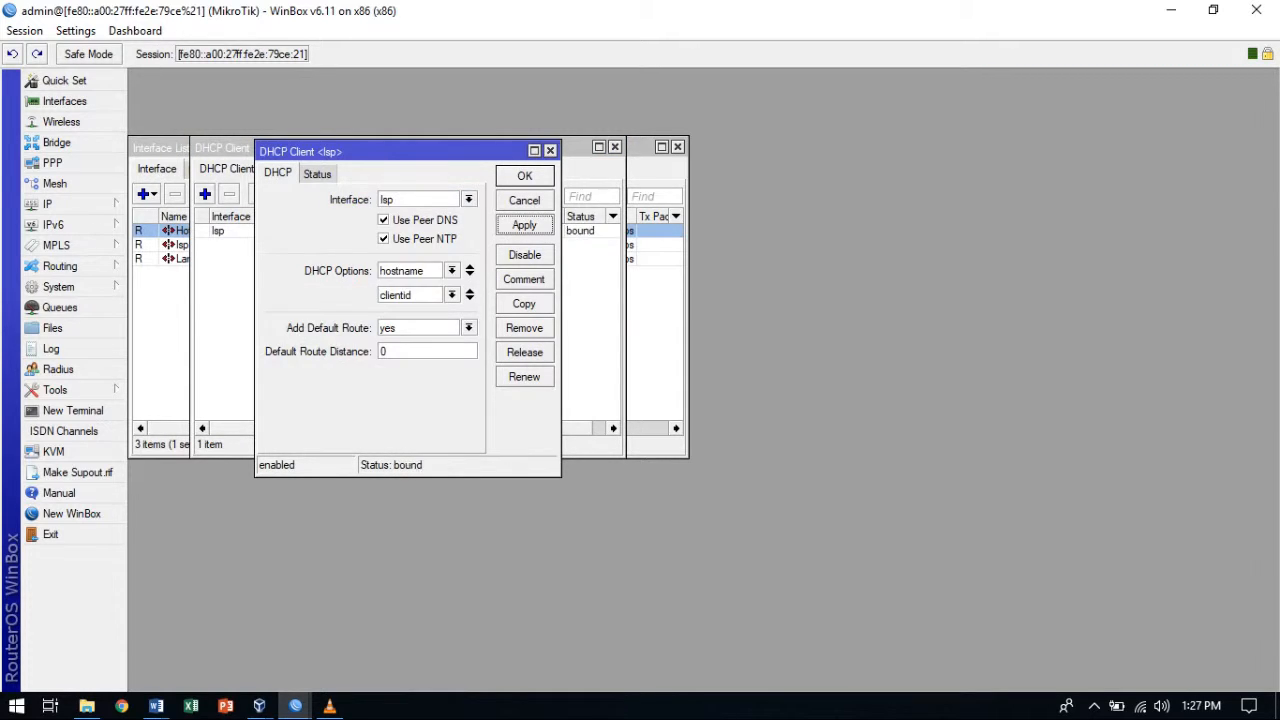
{"action": "left_click", "coordinate": [524, 176]}
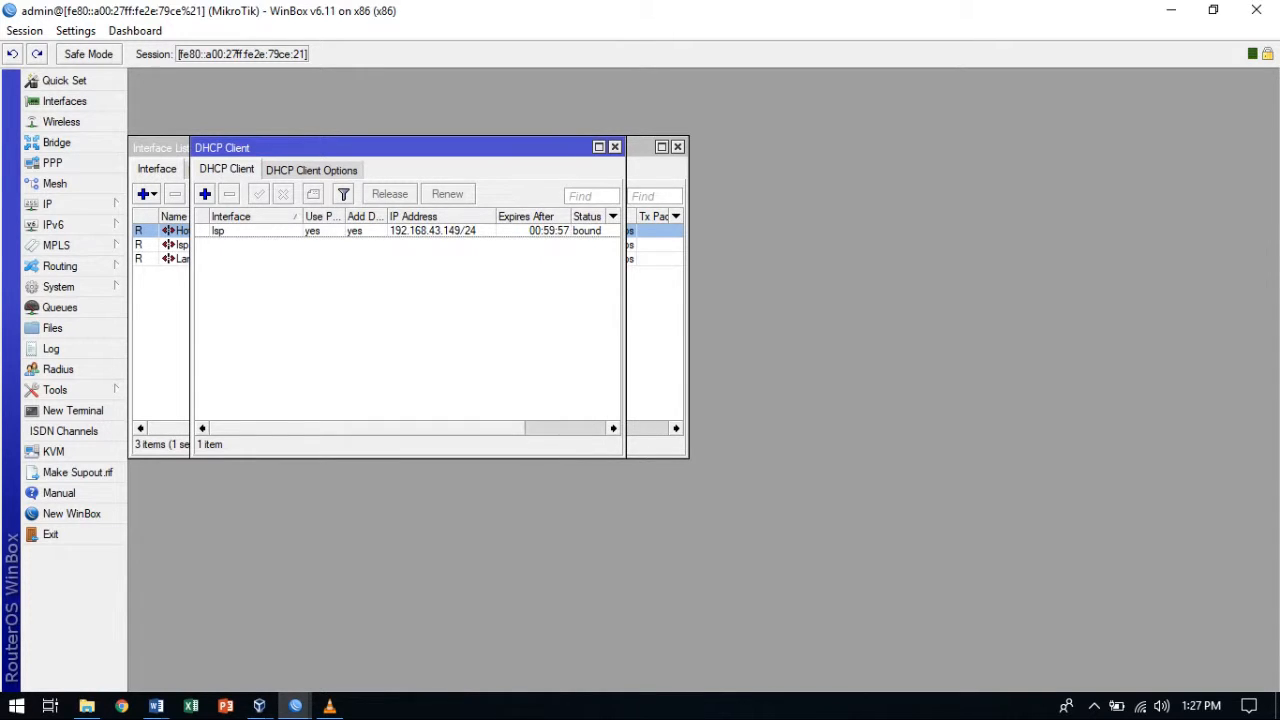
{"action": "left_click_drag", "start_coordinate": [400, 147], "coordinate": [991, 113]}
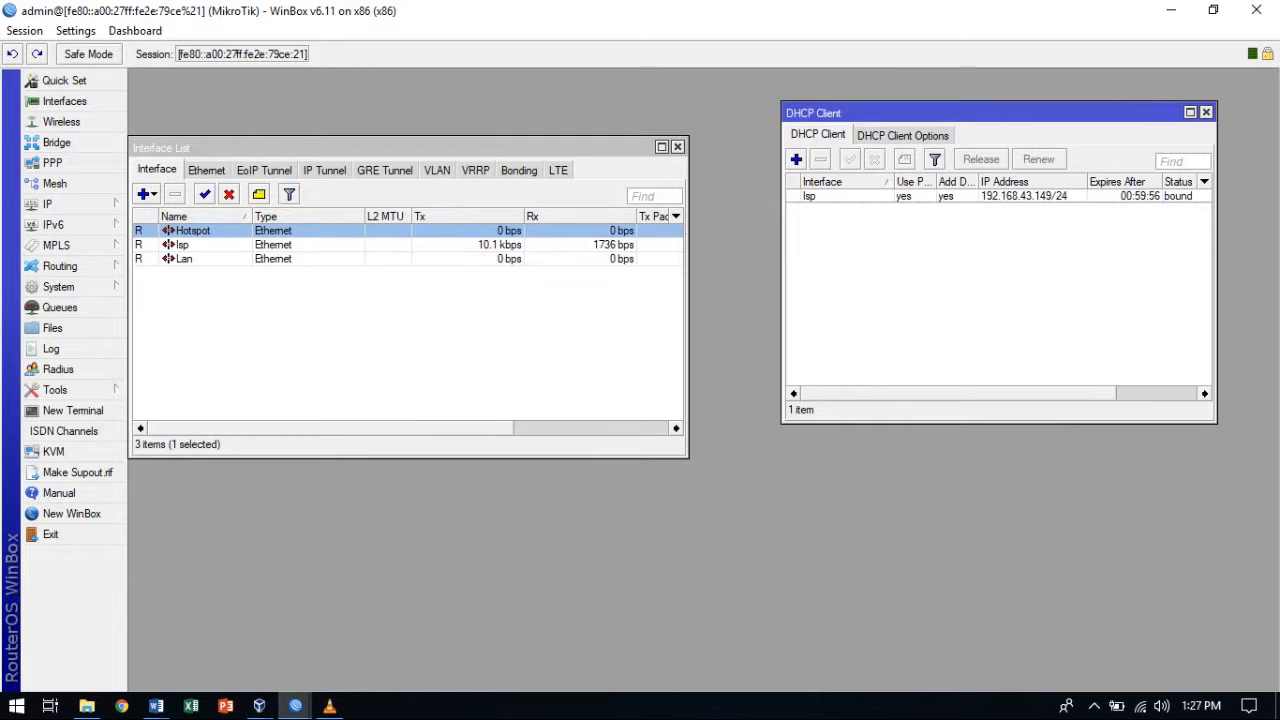
{"action": "left_click", "coordinate": [677, 146]}
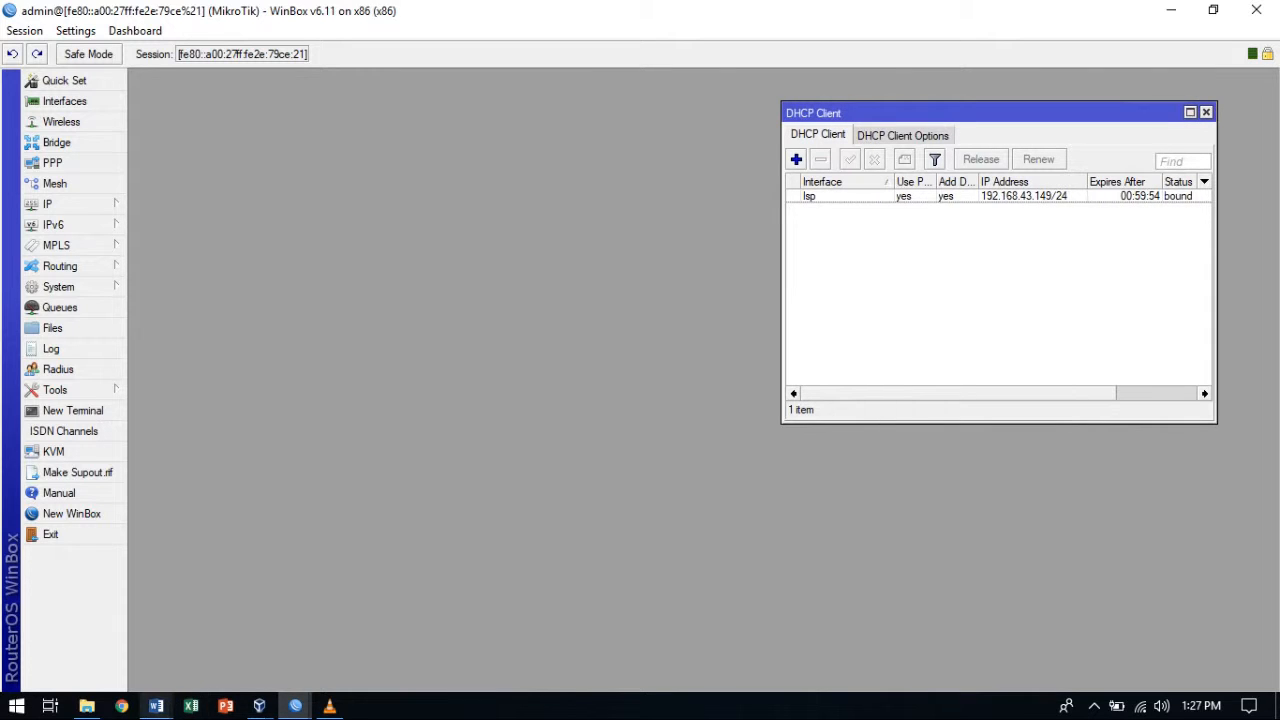
Check the Gateway requirement for Ether1 in the Word task document.
{"action": "mouse_move", "coordinate": [156, 706]}
{"action": "left_click", "coordinate": [289, 625]}
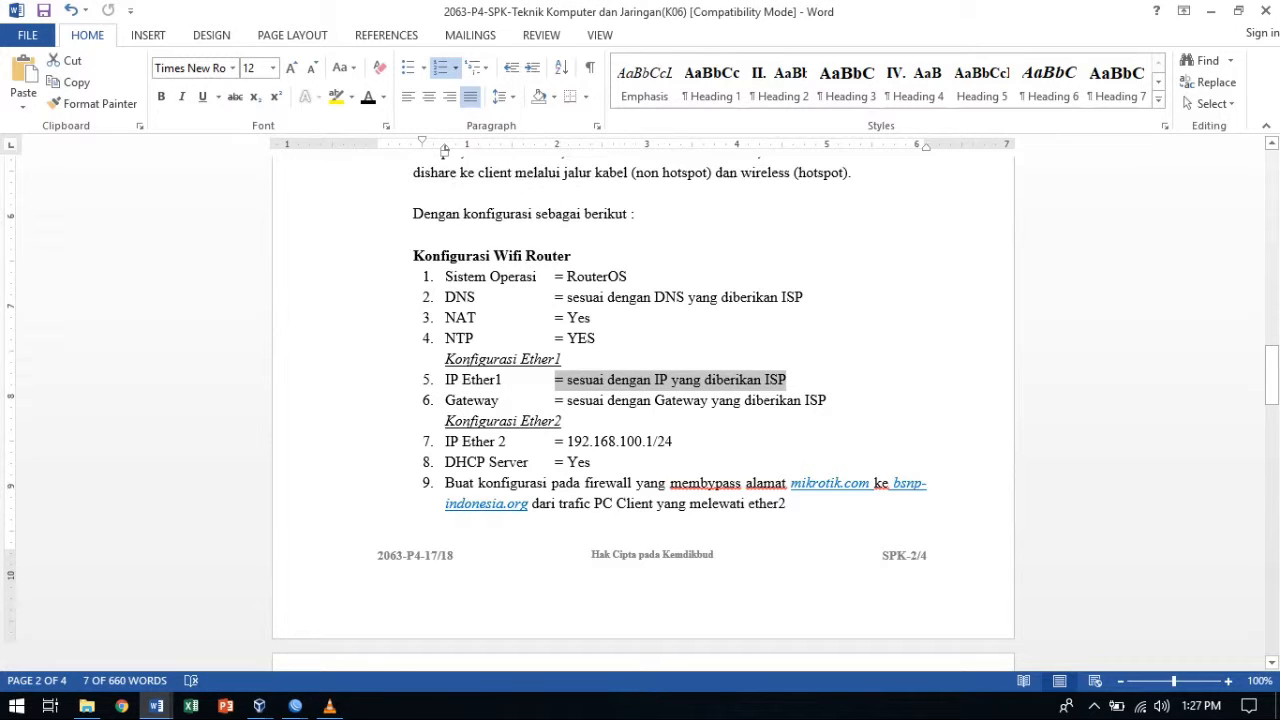
{"action": "left_click_drag", "start_coordinate": [446, 400], "coordinate": [830, 400]}
{"action": "left_click", "coordinate": [156, 706]}
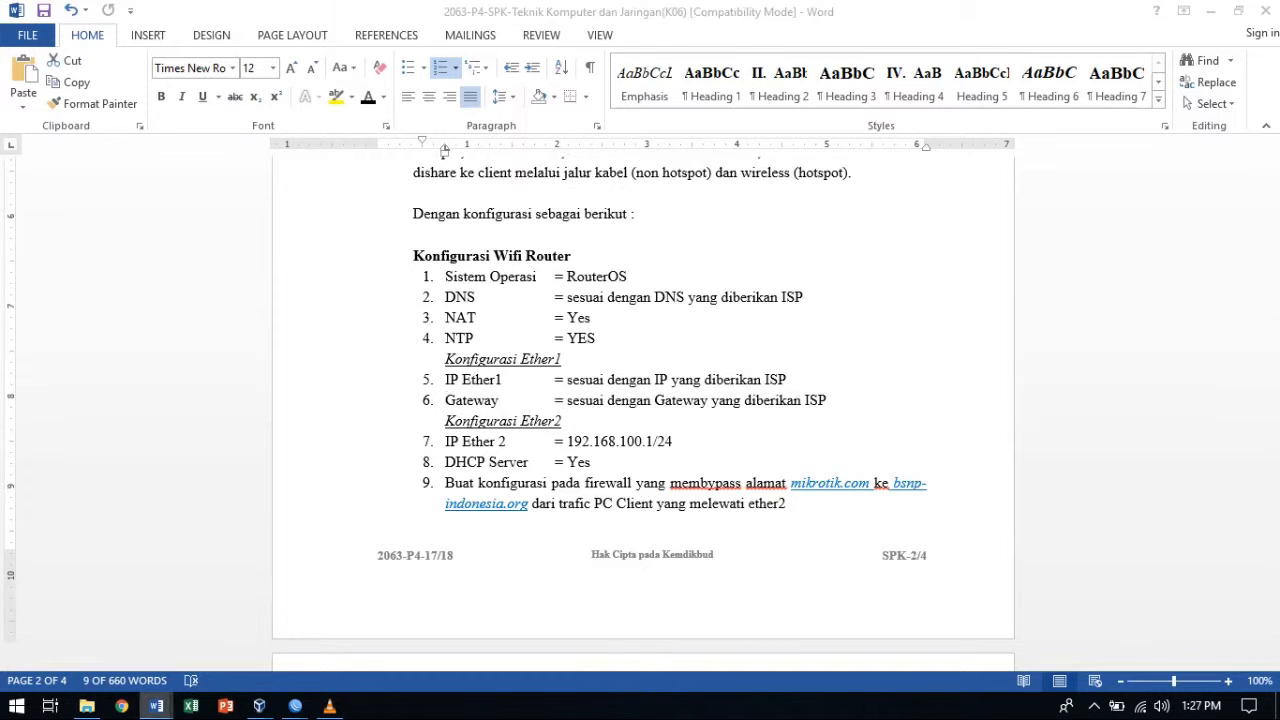
{"action": "left_click", "coordinate": [289, 625]}
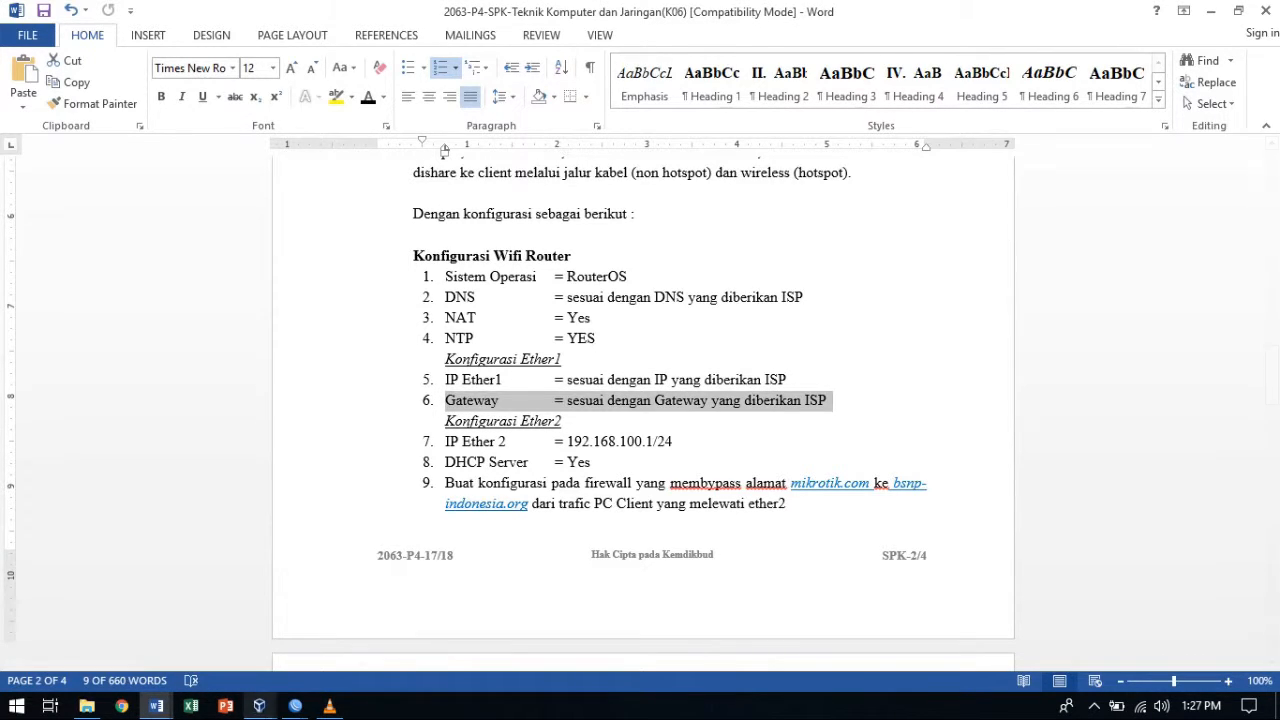
Switch to WinBox and inspect the gateway of the 0.0.0.0/0 default route in the route list.
{"action": "left_click", "coordinate": [295, 706]}
{"action": "left_click", "coordinate": [526, 622]}
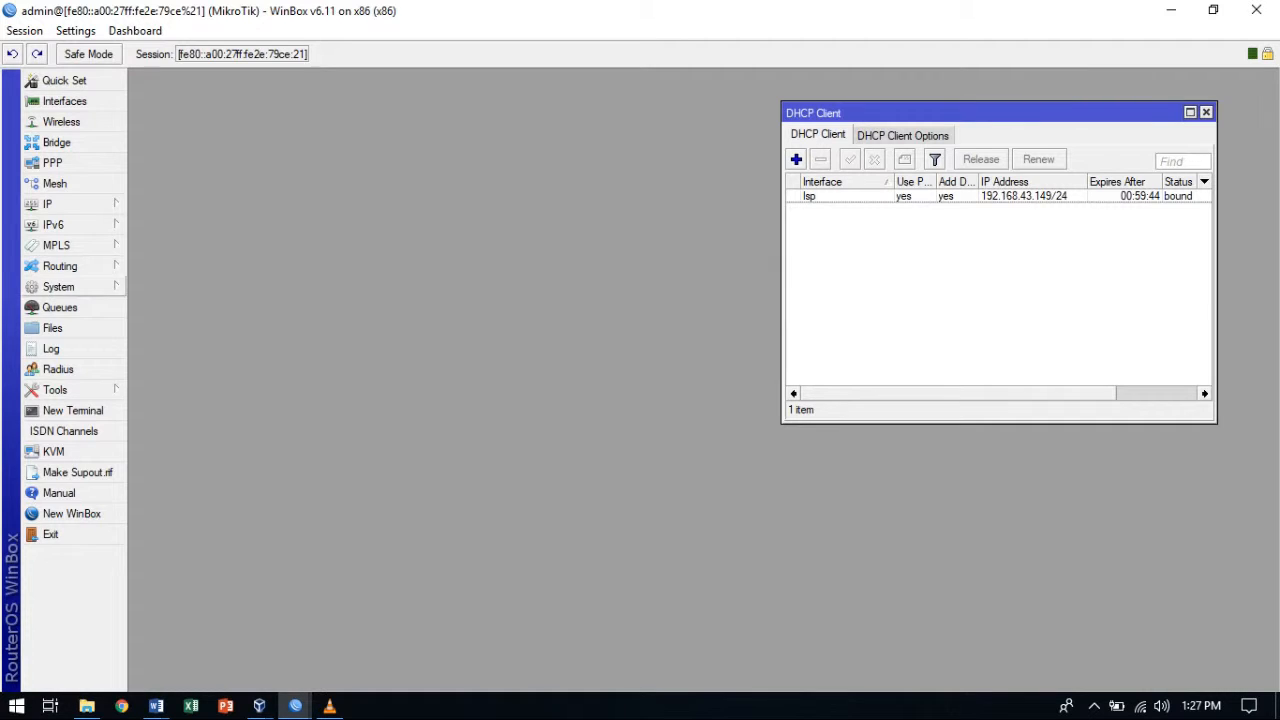
{"action": "left_click", "coordinate": [60, 204]}
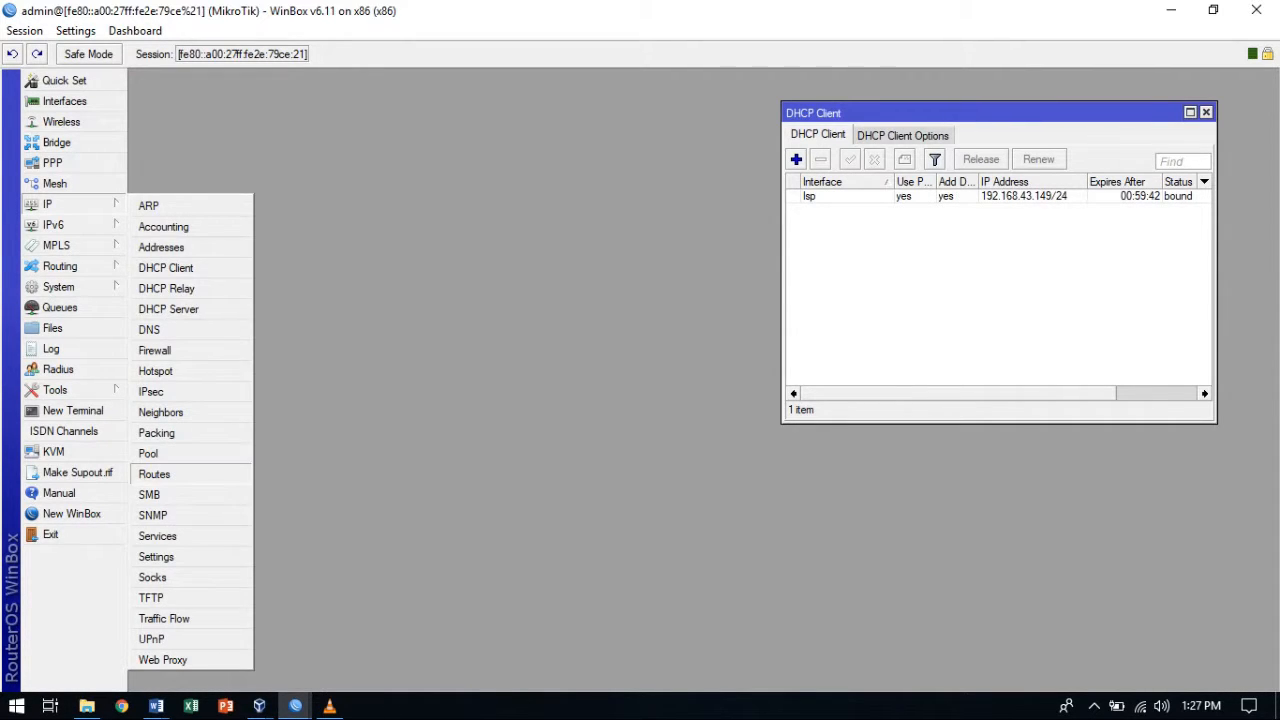
{"action": "left_click", "coordinate": [155, 474]}
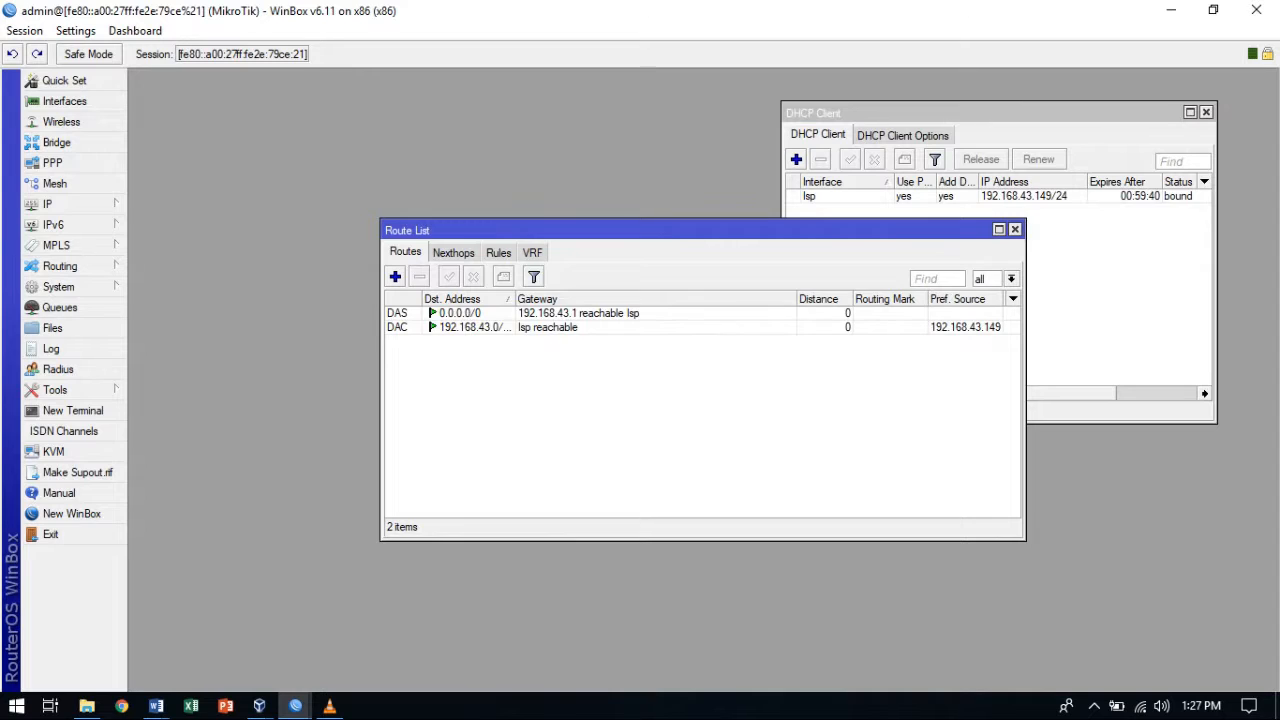
{"action": "double_click", "coordinate": [570, 313]}
{"action": "left_click_drag", "start_coordinate": [558, 290], "coordinate": [495, 290]}
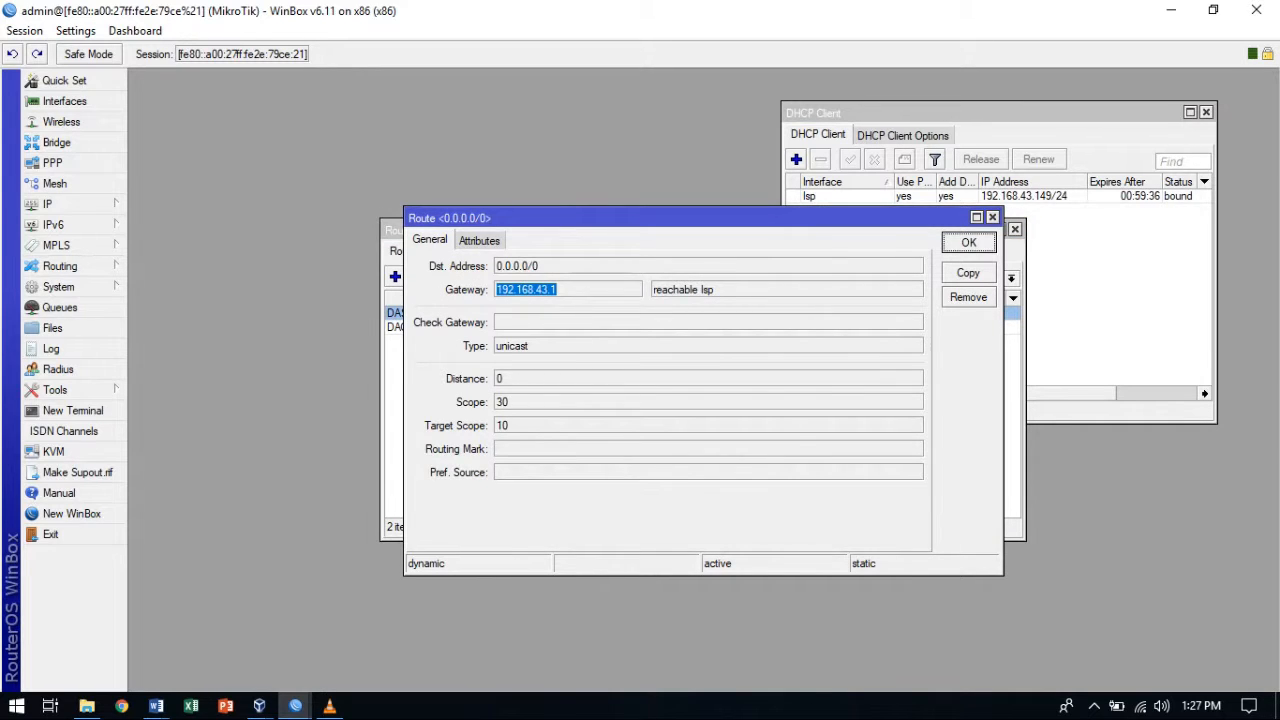
{"action": "key", "text": "Escape"}
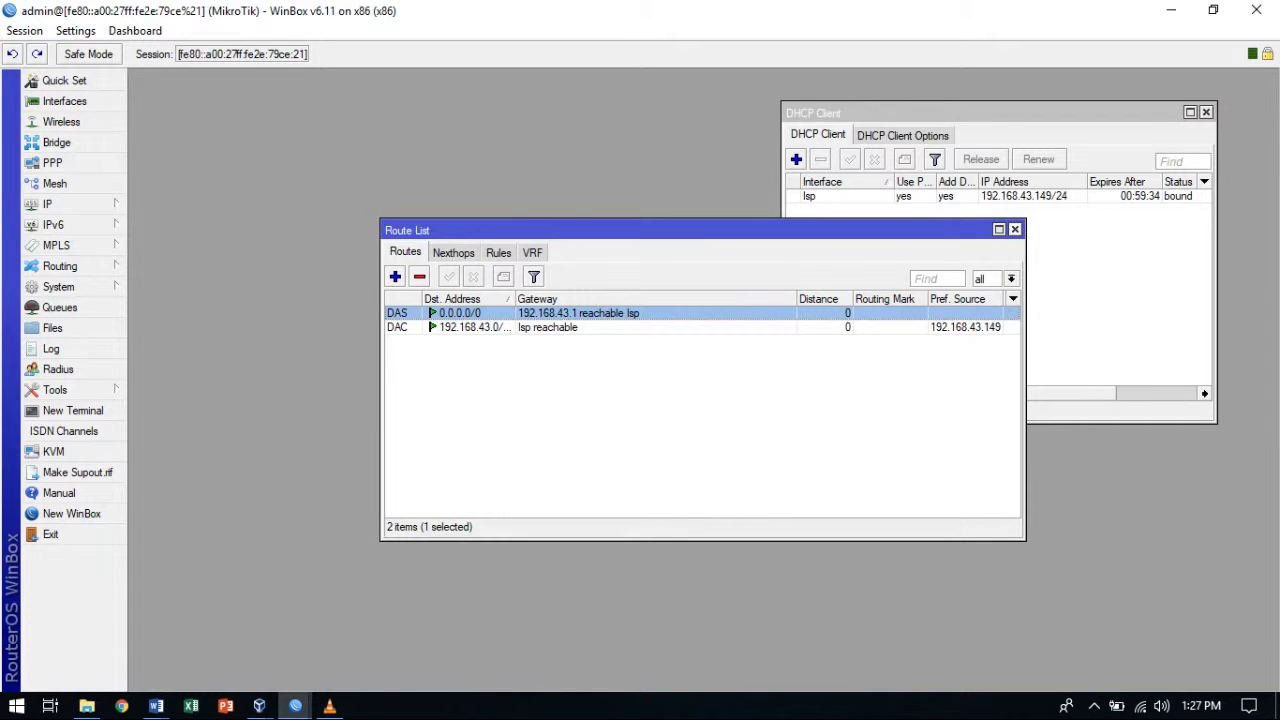
{"action": "left_click", "coordinate": [1014, 229]}
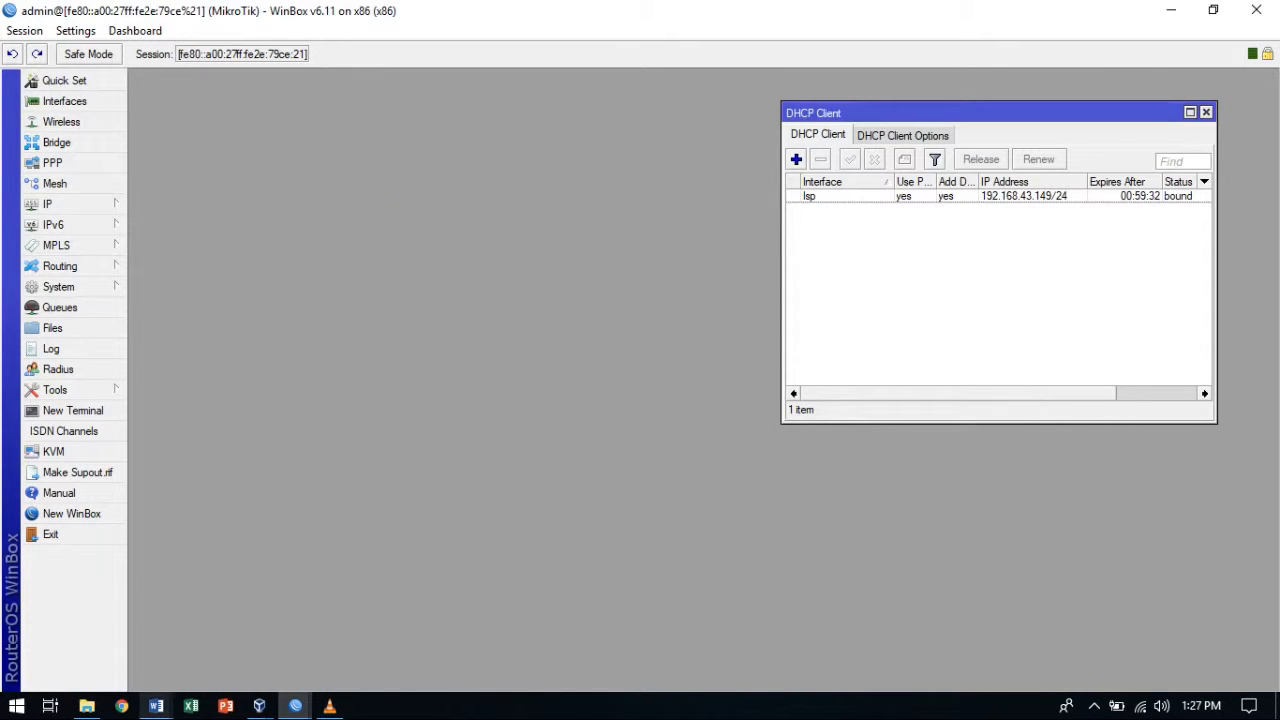
Switch to the Word task document and review the IP Ether 2 and NAT requirements.
{"action": "mouse_move", "coordinate": [156, 706]}
{"action": "left_click", "coordinate": [300, 625]}
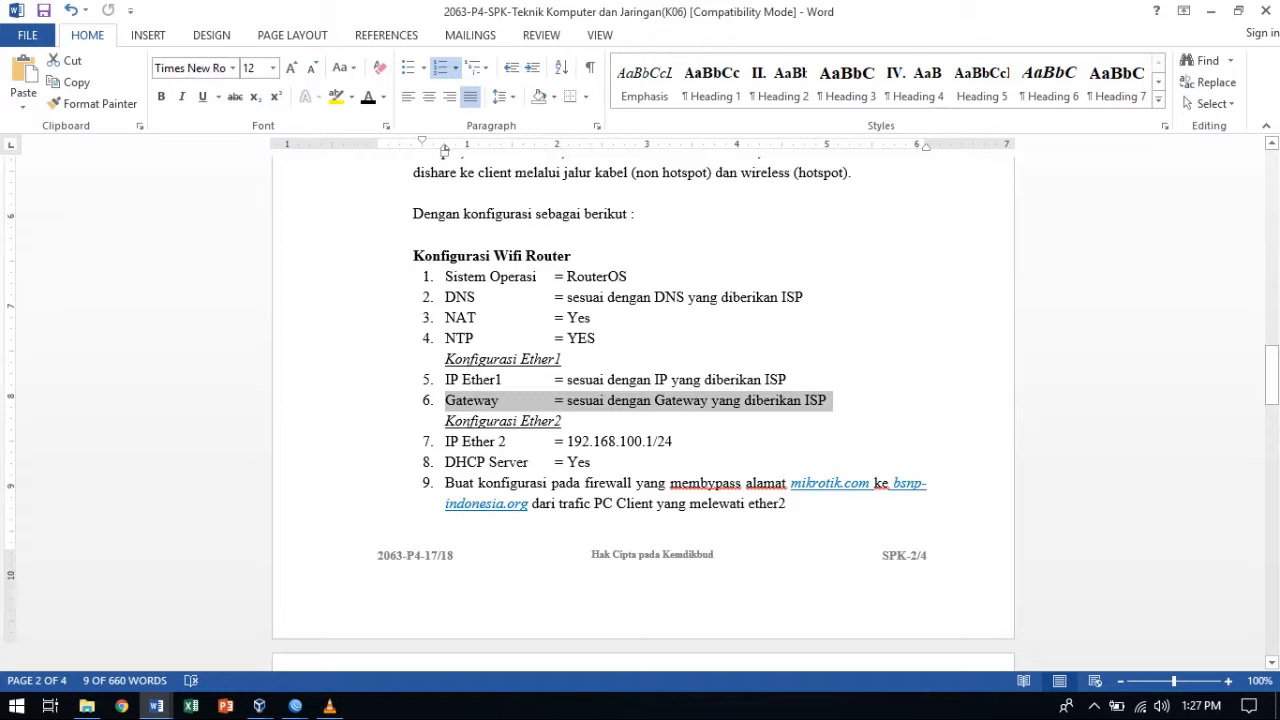
{"action": "left_click_drag", "start_coordinate": [673, 441], "coordinate": [593, 441]}
{"action": "left_click_drag", "start_coordinate": [597, 318], "coordinate": [445, 318]}
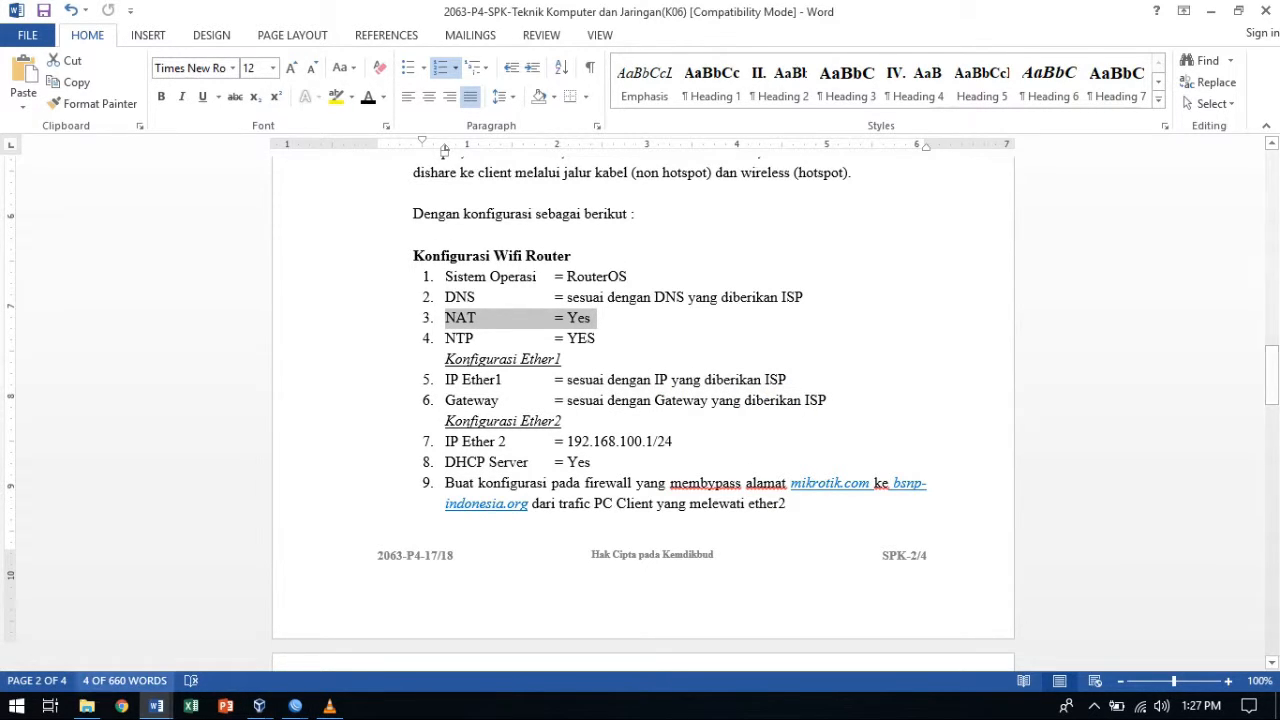
Switch to WinBox and start a new firewall NAT rule with chain srcnat and out interface Isp.
{"action": "mouse_move", "coordinate": [295, 706]}
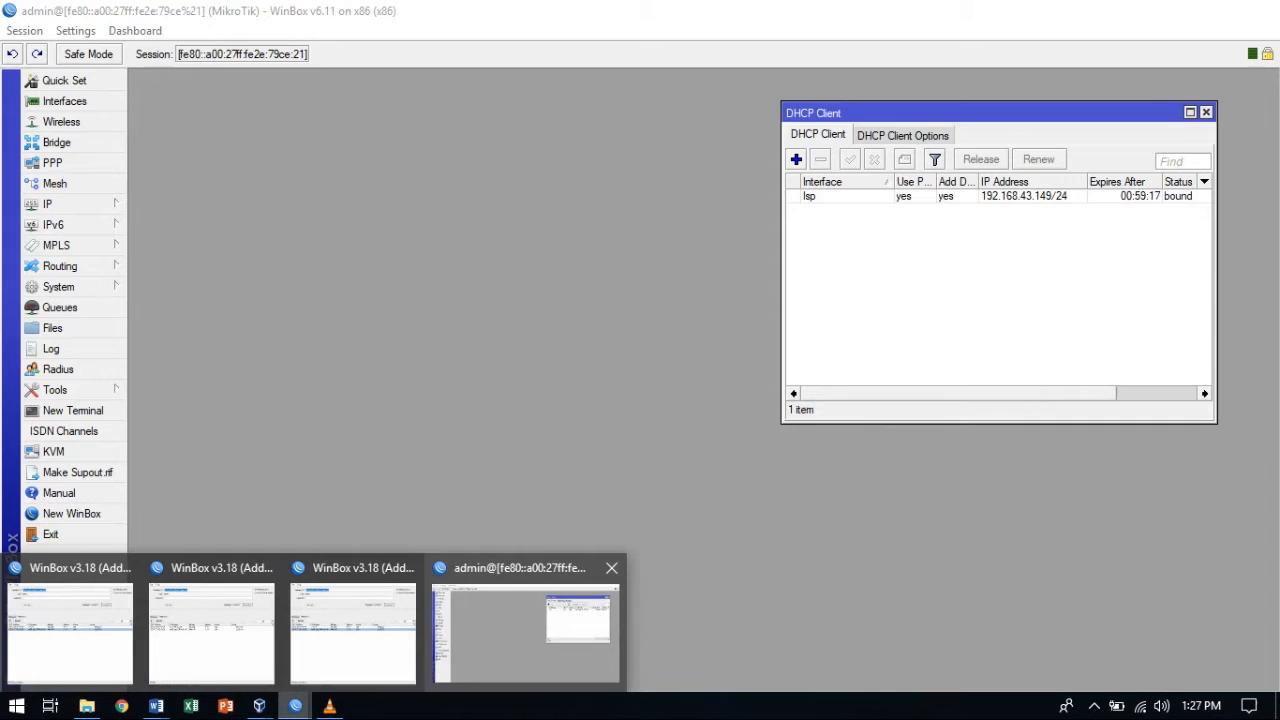
{"action": "left_click", "coordinate": [510, 625]}
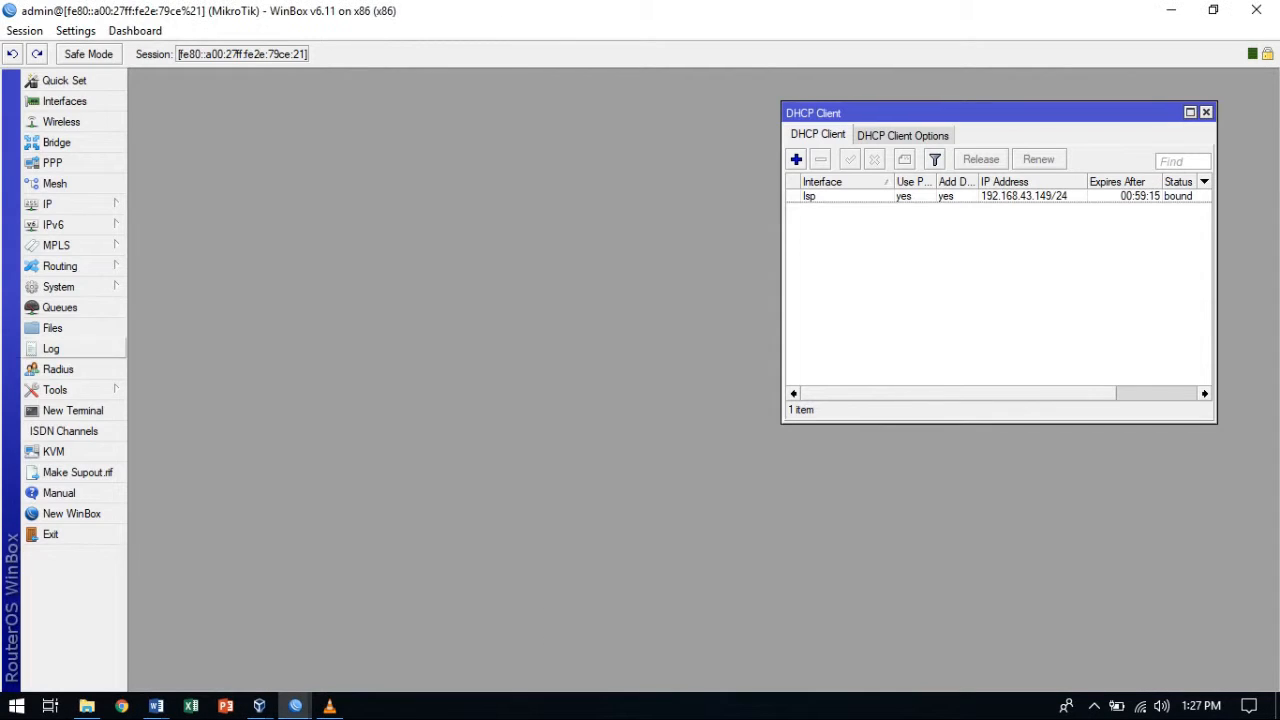
{"action": "left_click", "coordinate": [60, 204]}
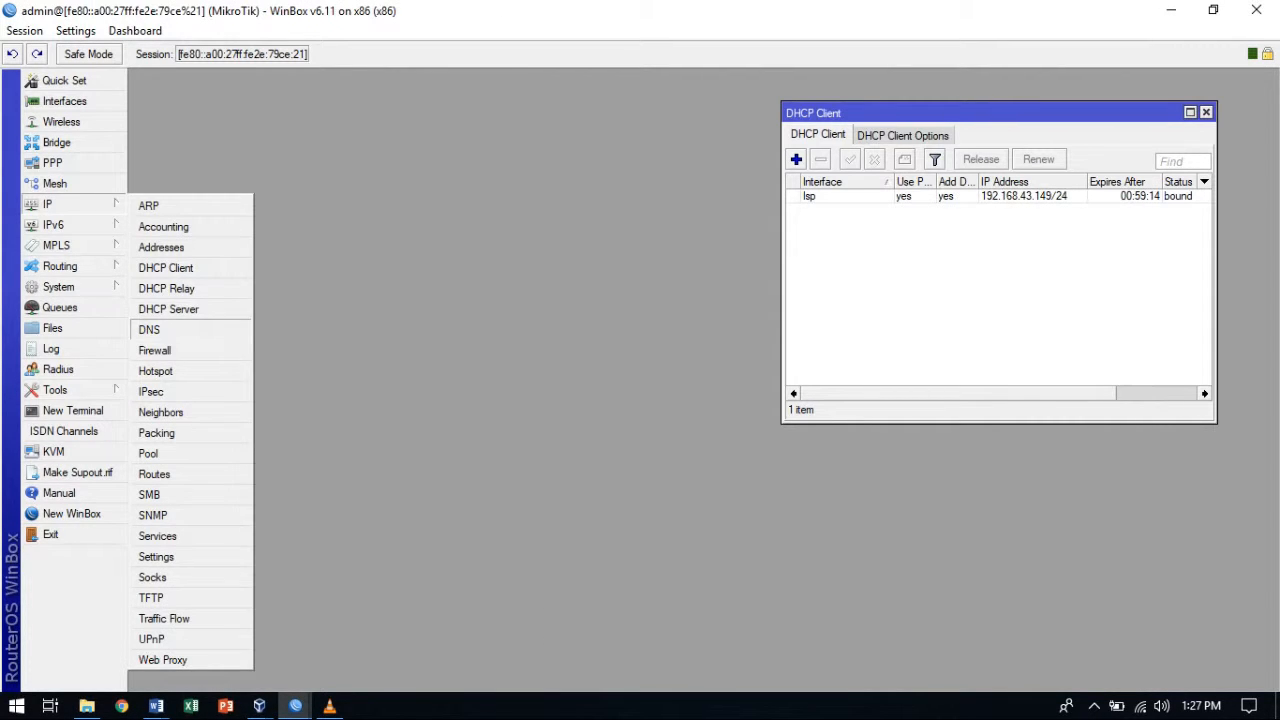
{"action": "left_click", "coordinate": [155, 350]}
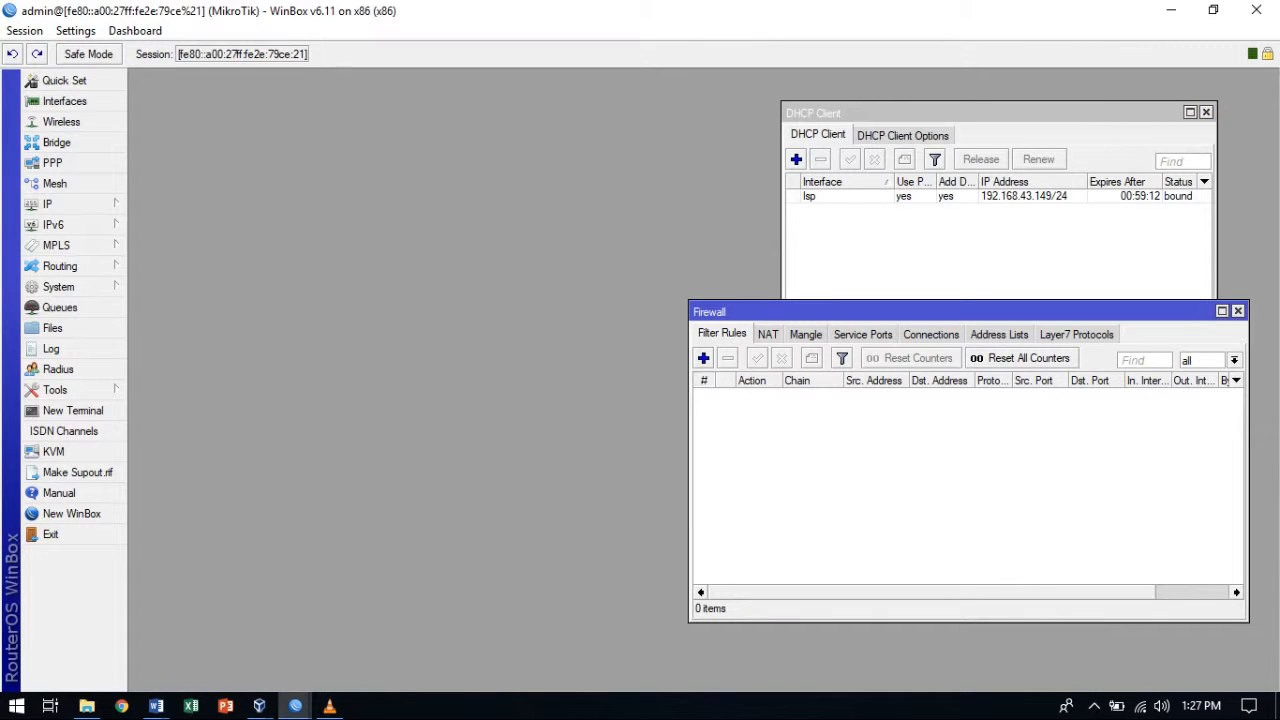
{"action": "left_click", "coordinate": [768, 334]}
{"action": "left_click", "coordinate": [703, 358]}
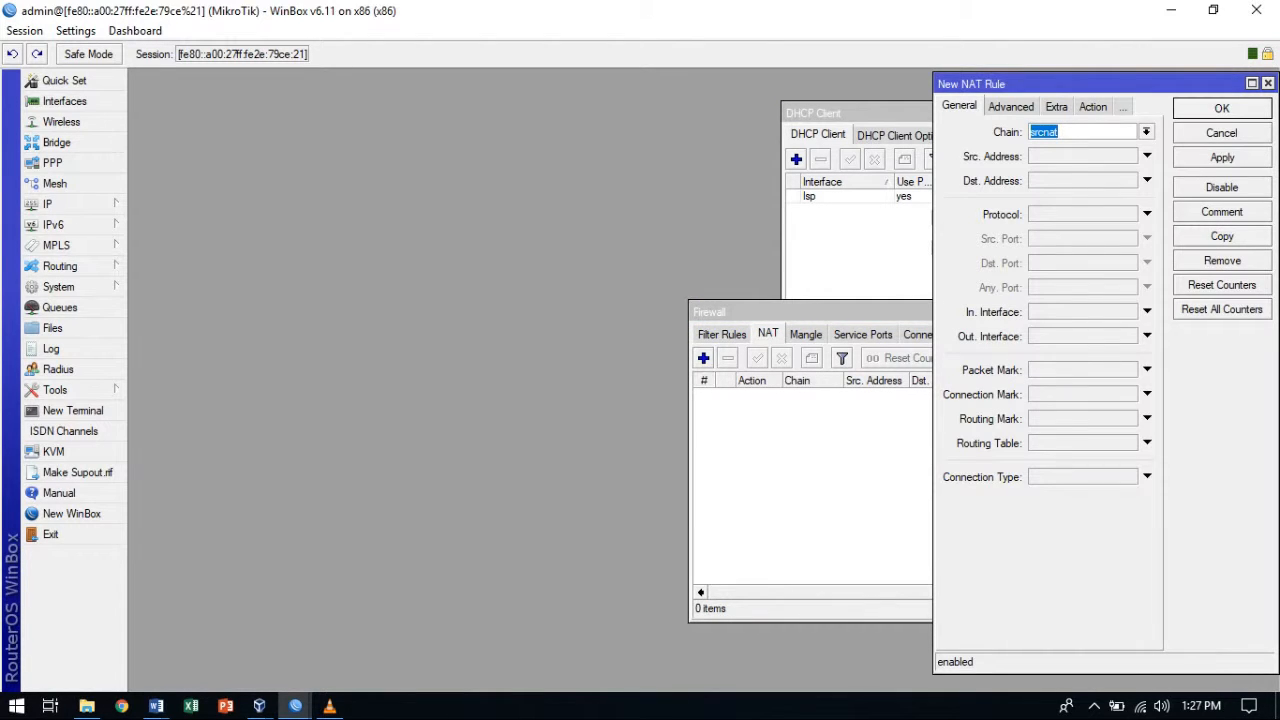
{"action": "left_click_drag", "start_coordinate": [1040, 83], "coordinate": [700, 96]}
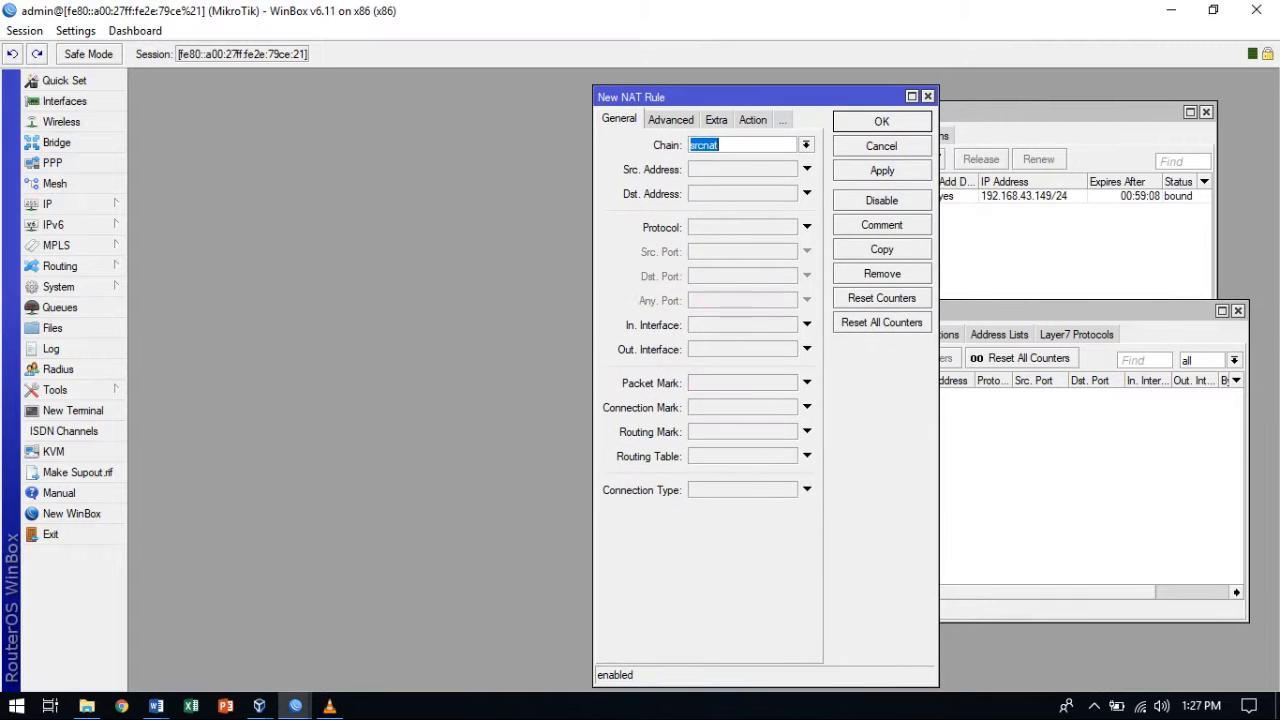
{"action": "left_click", "coordinate": [806, 349]}
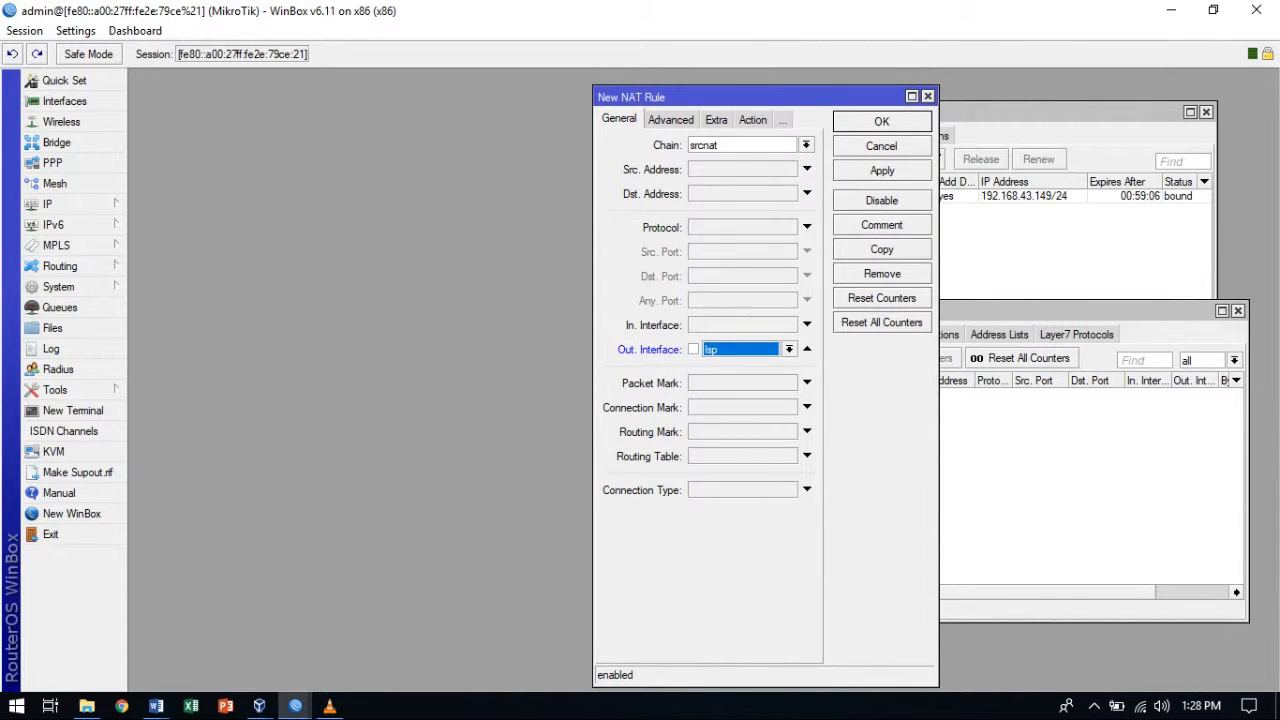
{"action": "left_click", "coordinate": [789, 349]}
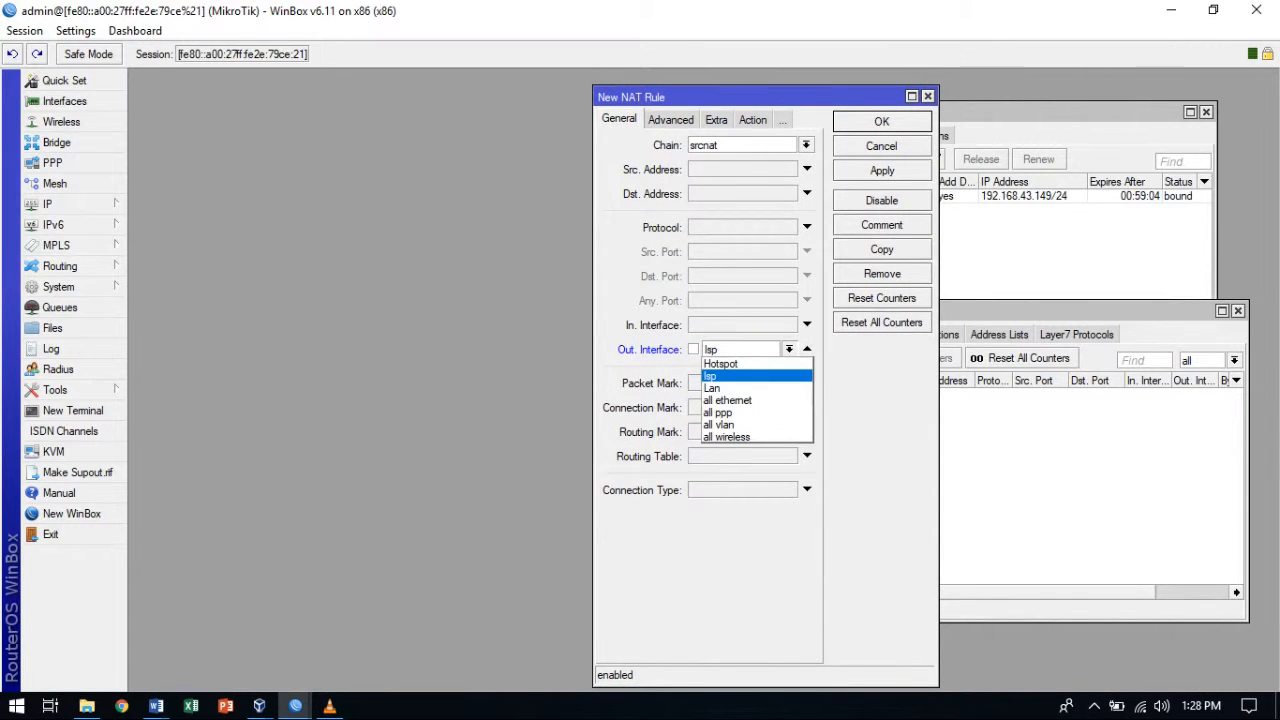
{"action": "key", "text": "Return"}
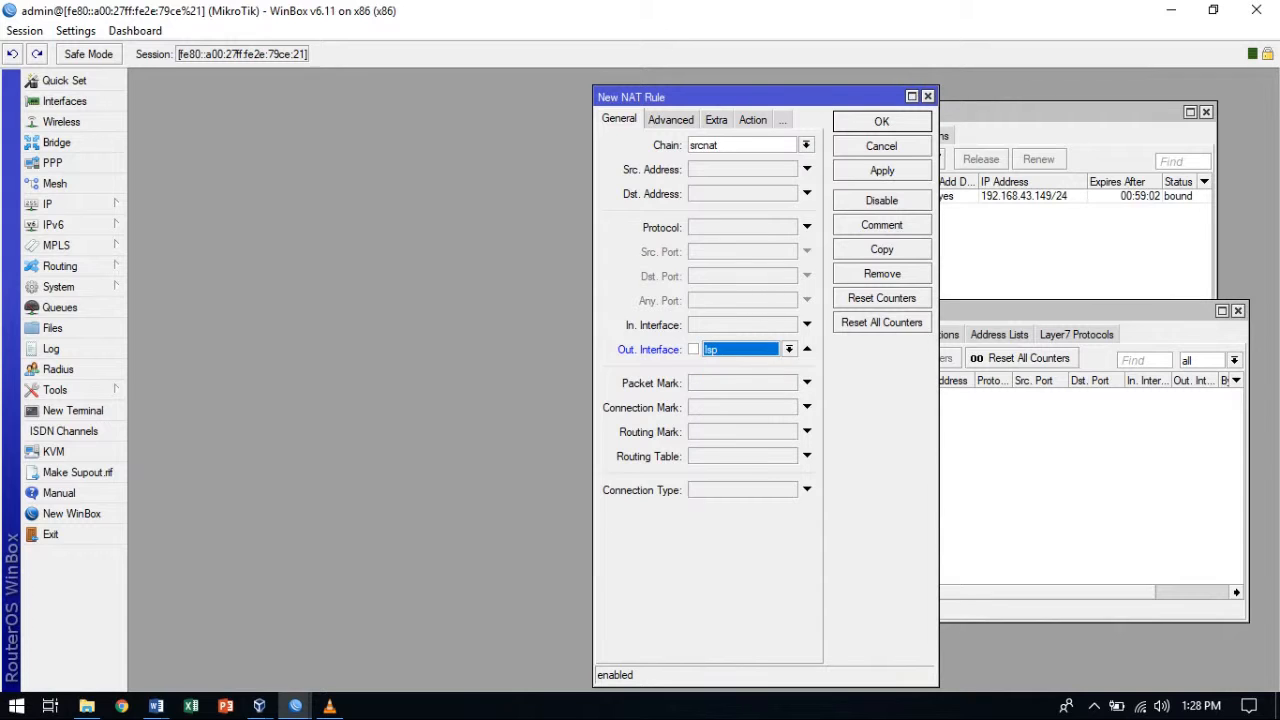
Set the NAT rule's action to masquerade, save it, and close the Firewall and DHCP Client windows.
{"action": "left_click", "coordinate": [753, 120]}
{"action": "key", "text": "alt+Down"}
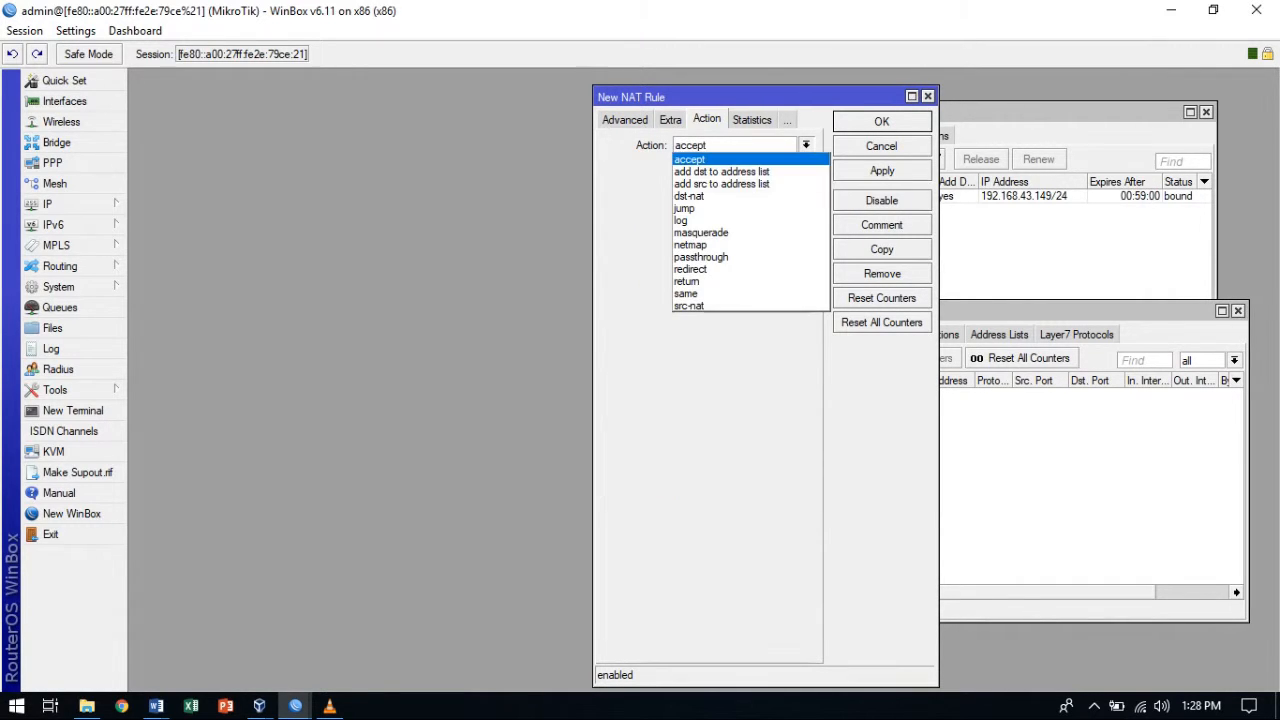
{"action": "key", "text": "Down"}
{"action": "key", "text": "Down"}
{"action": "key", "text": "Down"}
{"action": "key", "text": "Down"}
{"action": "key", "text": "Down"}
{"action": "key", "text": "Down"}
{"action": "key", "text": "Return"}
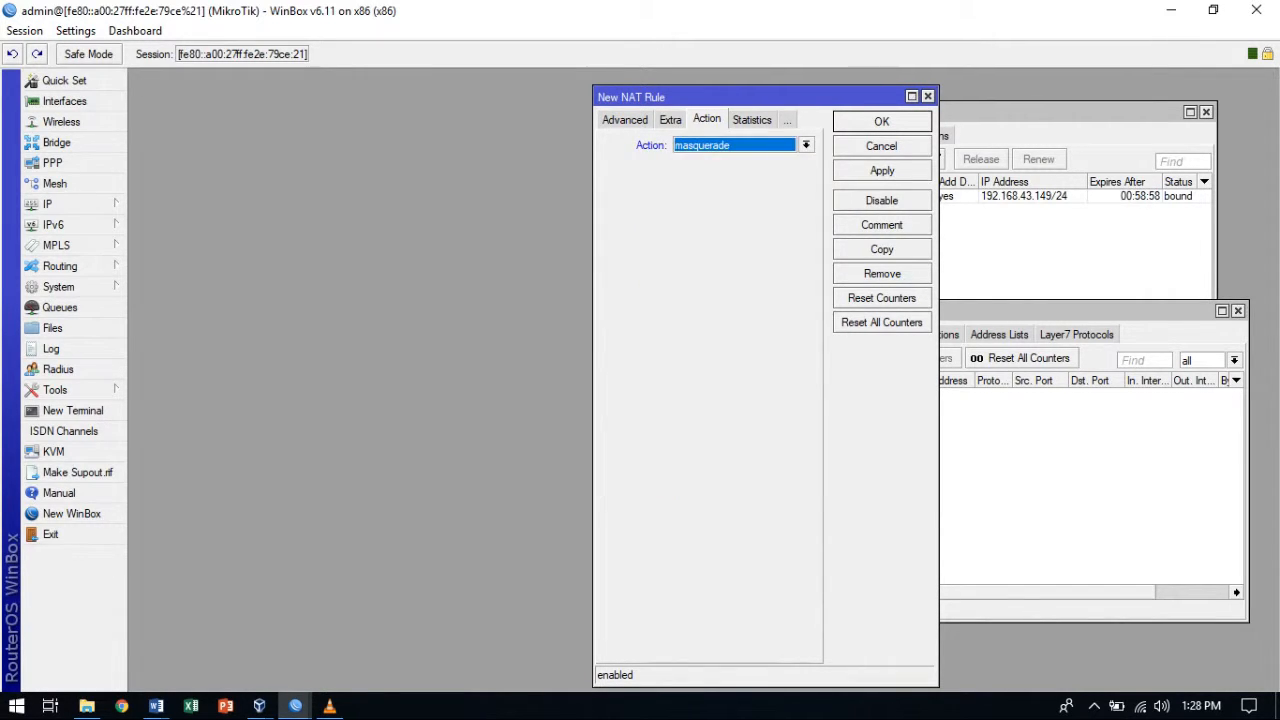
{"action": "left_click", "coordinate": [882, 170]}
{"action": "key", "text": "Return"}
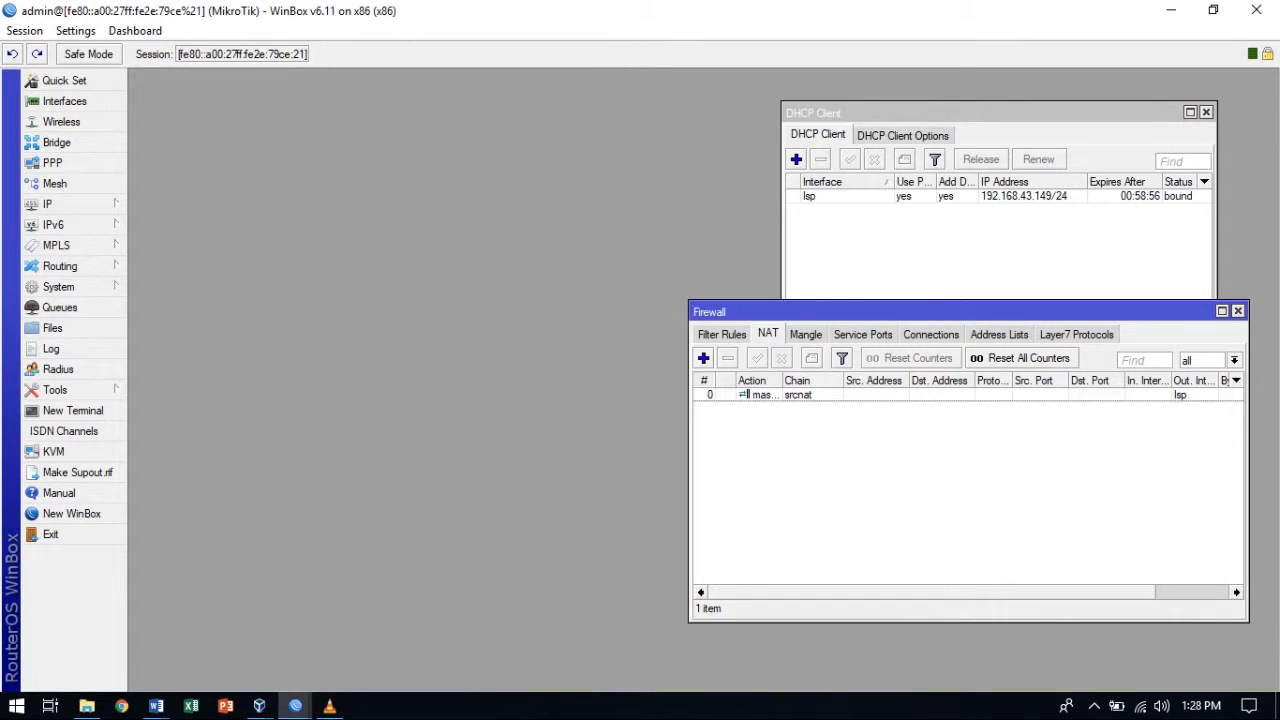
{"action": "left_click", "coordinate": [1238, 311]}
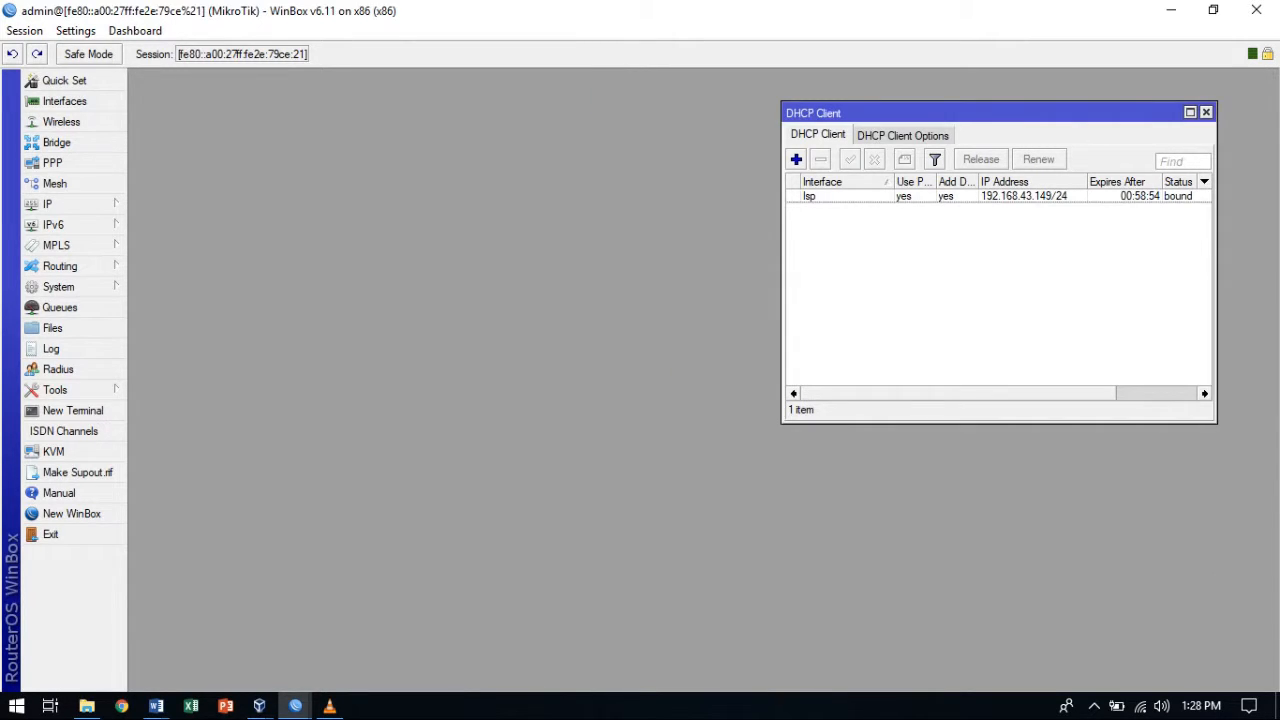
{"action": "left_click", "coordinate": [1206, 112]}
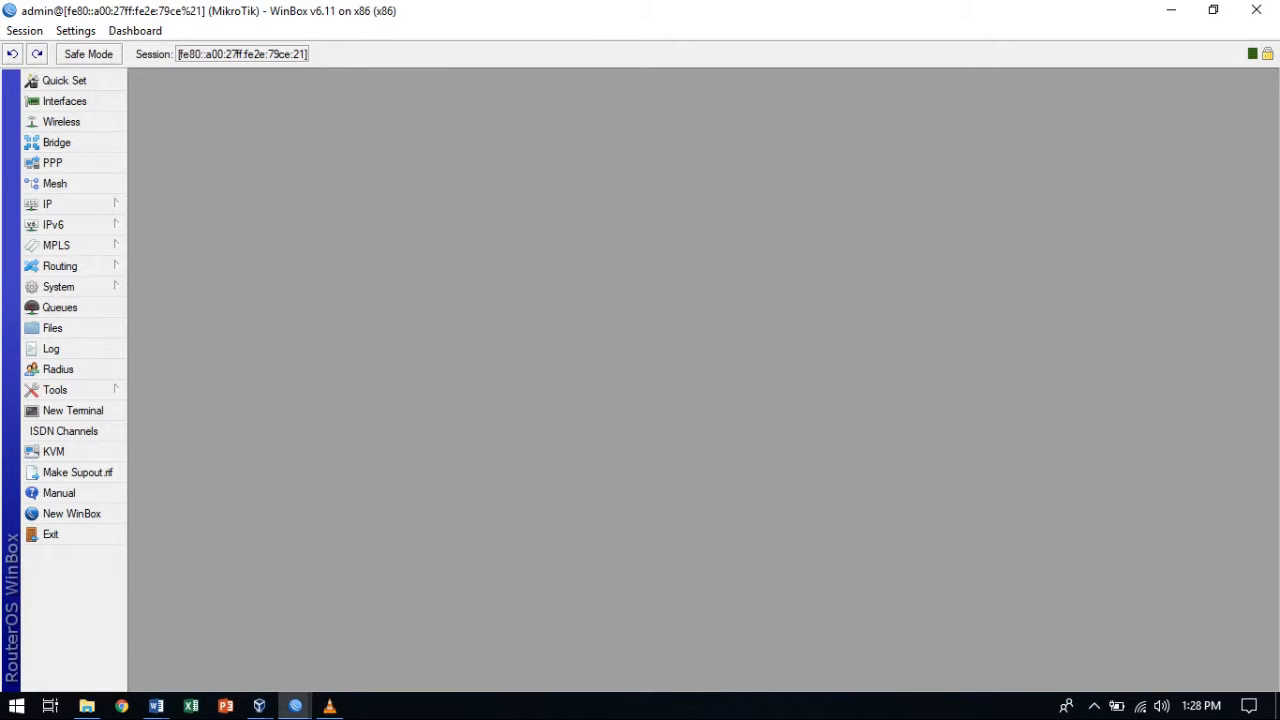
Switch to the Word task document and review the NTP and DNS requirements.
{"action": "mouse_move", "coordinate": [156, 706]}
{"action": "left_click", "coordinate": [300, 635]}
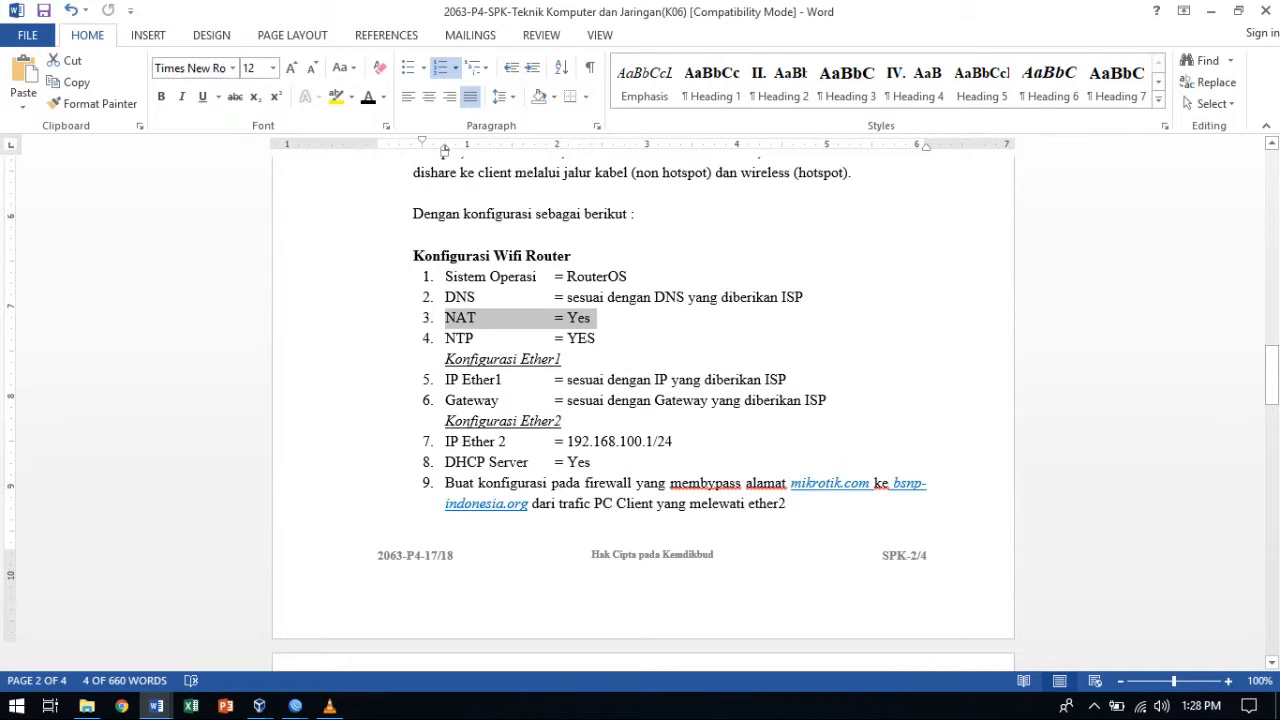
{"action": "left_click_drag", "start_coordinate": [598, 339], "coordinate": [445, 339]}
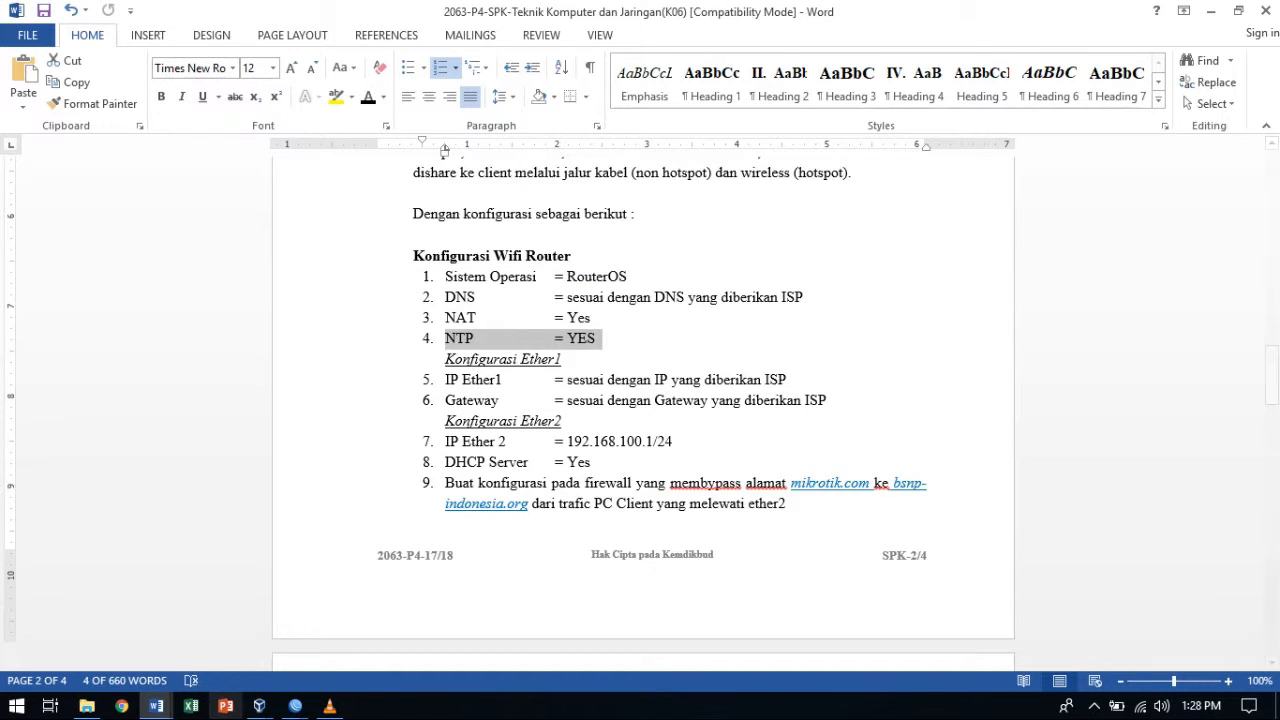
{"action": "left_click_drag", "start_coordinate": [808, 297], "coordinate": [445, 297]}
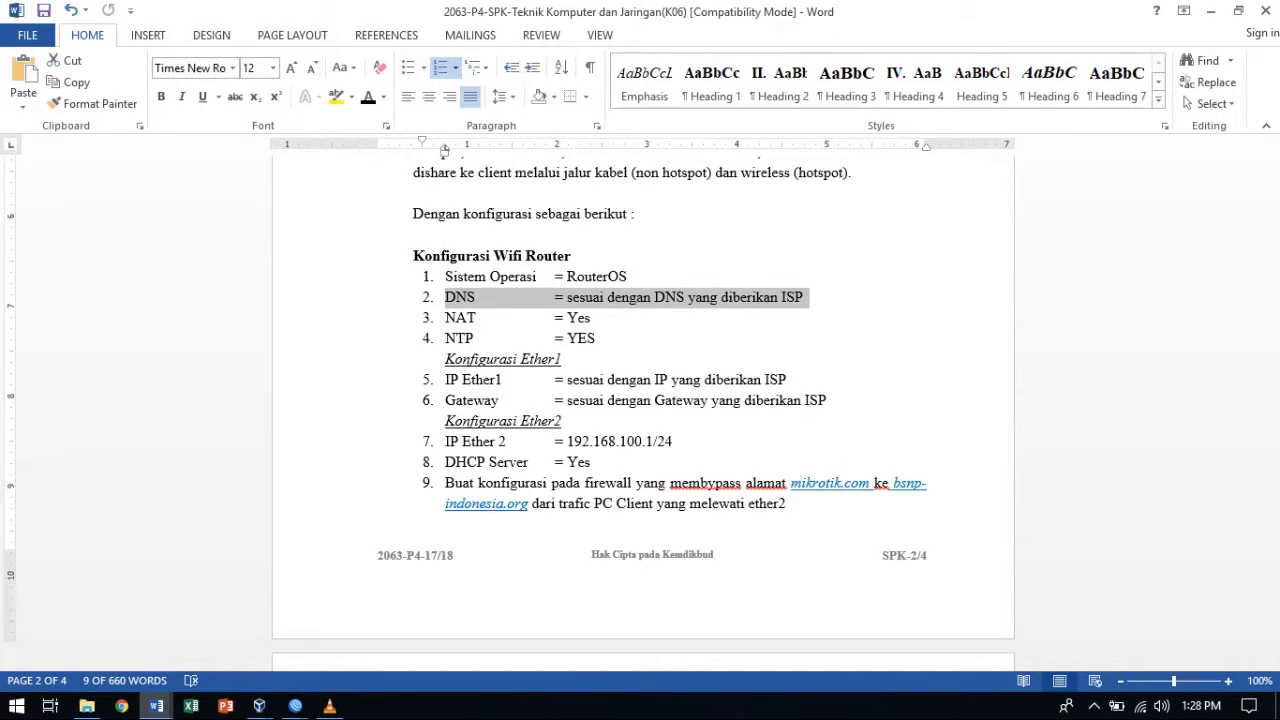
Return to WinBox, check the dynamic DNS server, and enable Allow Remote Requests in the DNS settings.
{"action": "left_click", "coordinate": [295, 706]}
{"action": "left_click", "coordinate": [540, 650]}
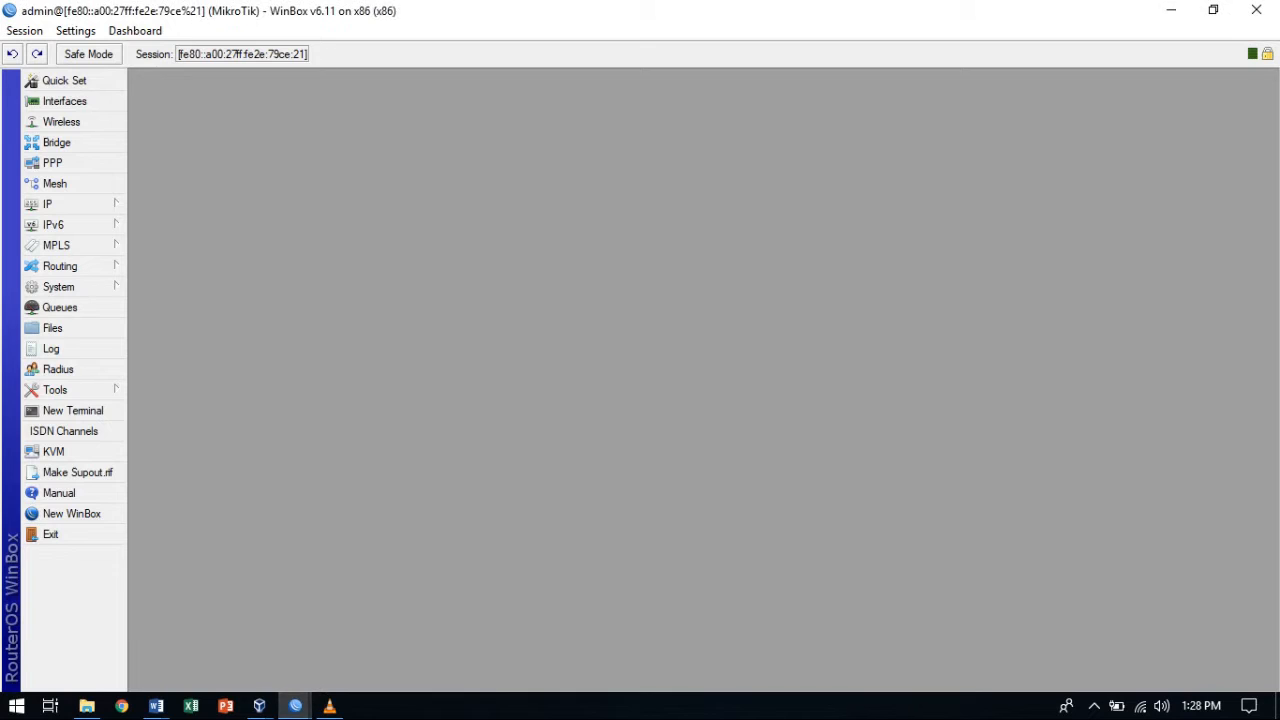
{"action": "left_click", "coordinate": [70, 204]}
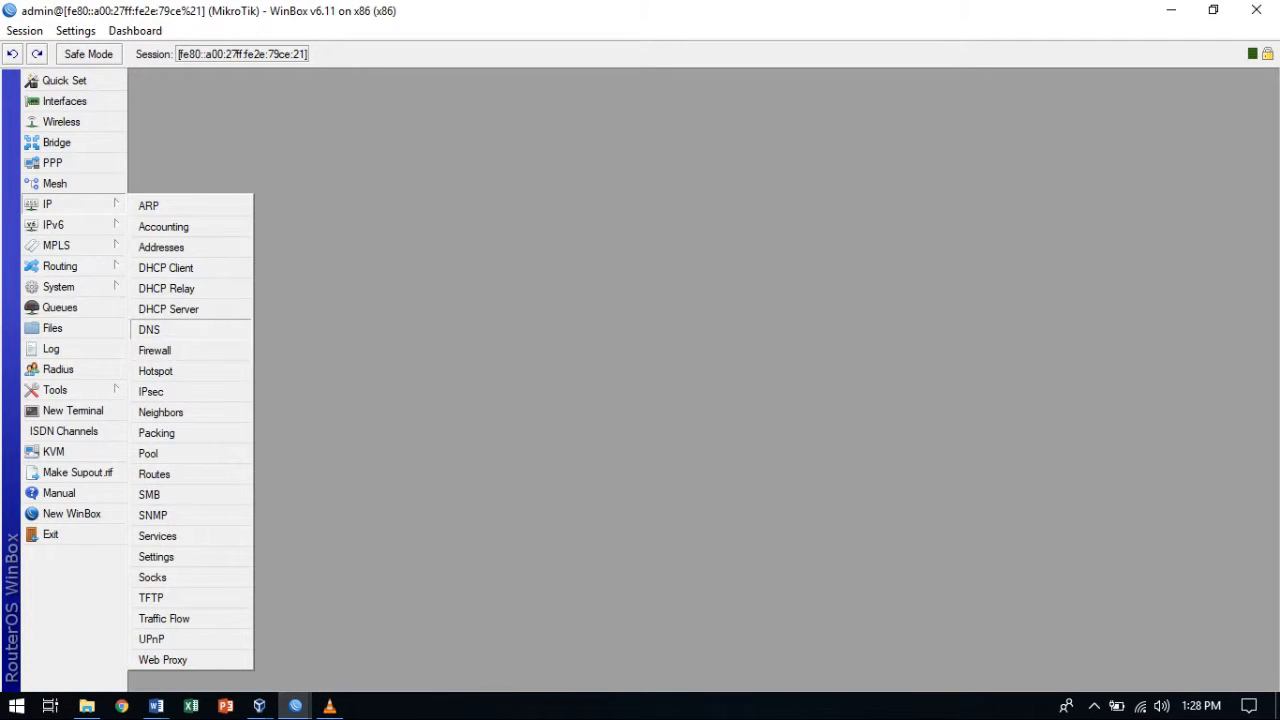
{"action": "left_click", "coordinate": [150, 329]}
{"action": "left_click_drag", "start_coordinate": [880, 156], "coordinate": [817, 156]}
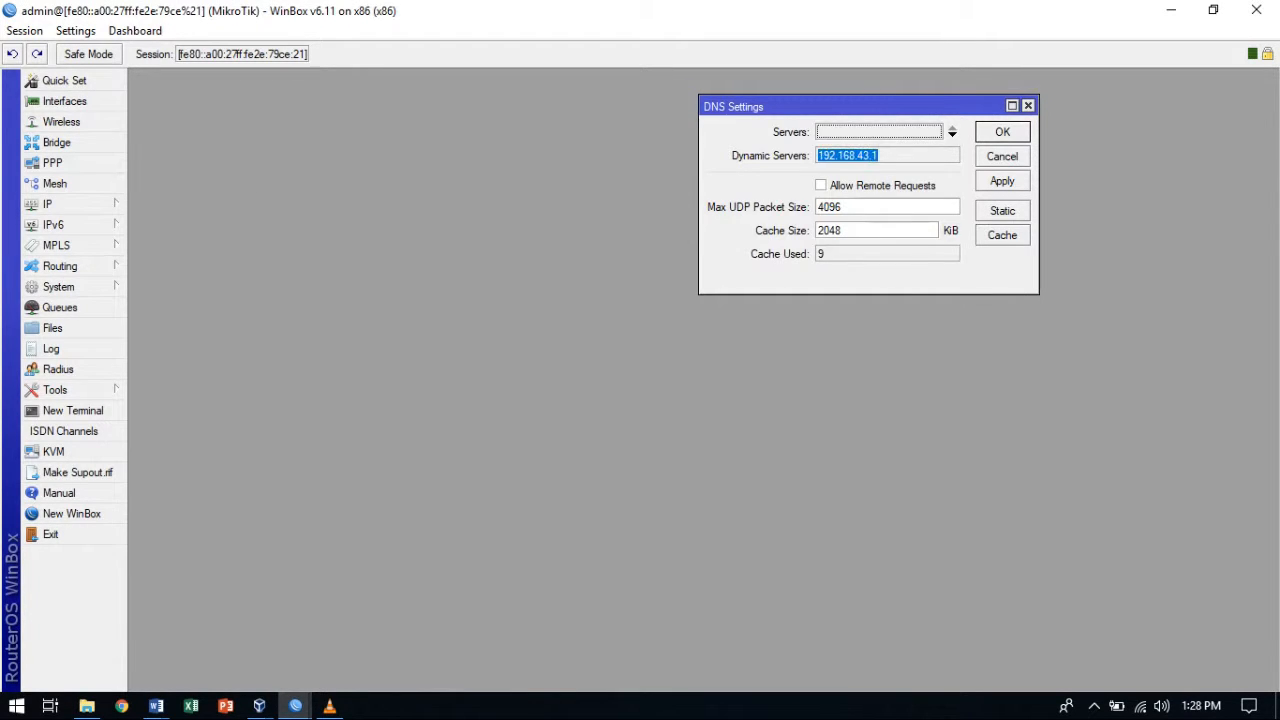
{"action": "left_click", "coordinate": [884, 156]}
{"action": "left_click", "coordinate": [821, 185]}
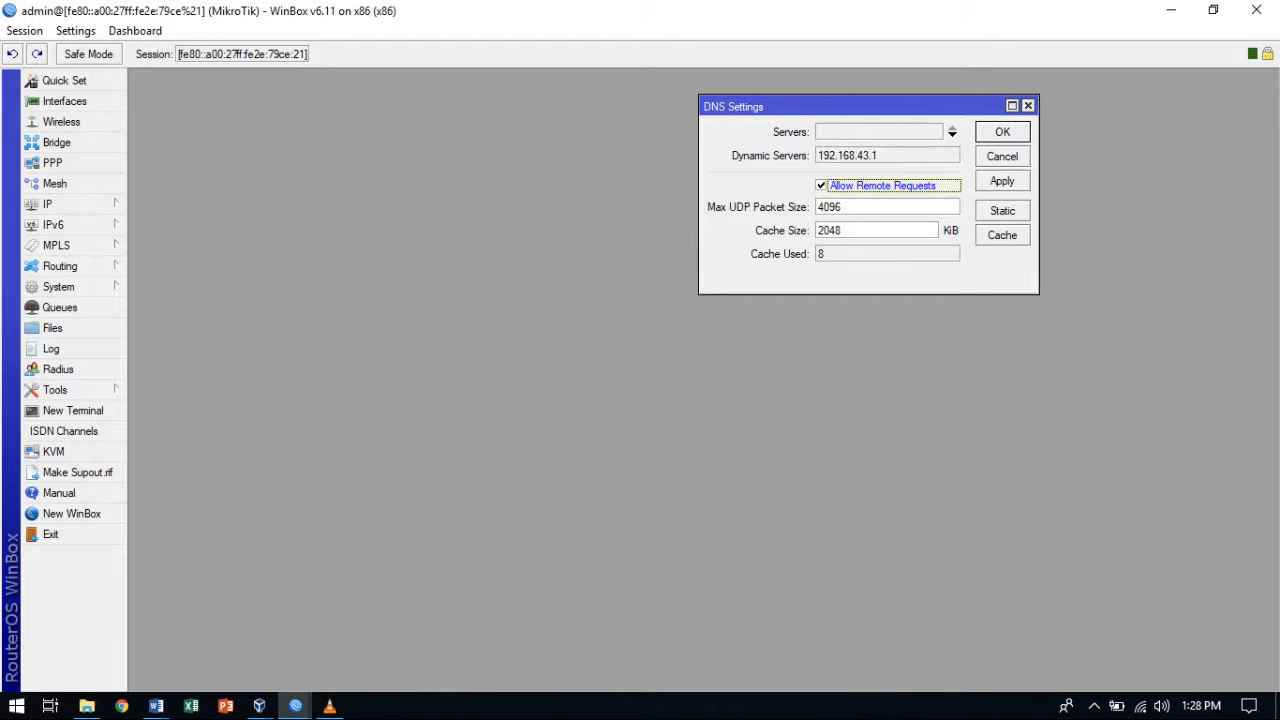
{"action": "left_click", "coordinate": [1002, 181]}
{"action": "left_click", "coordinate": [1002, 132]}
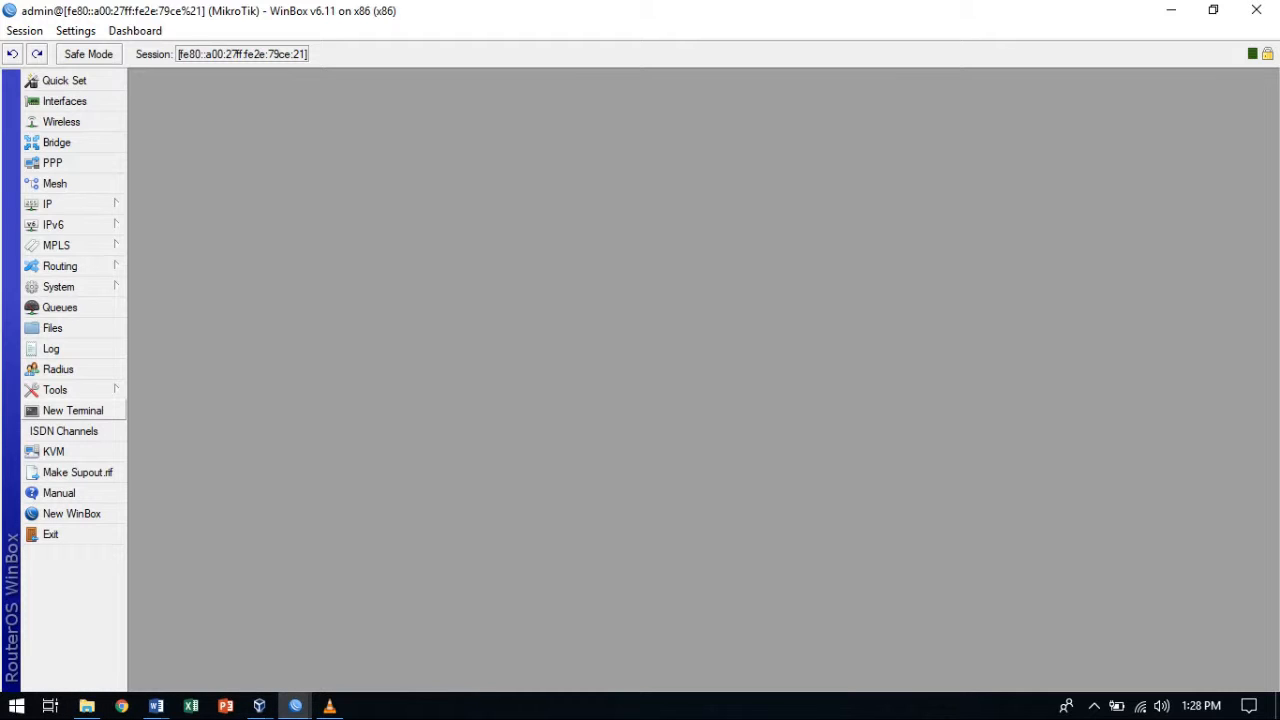
Open a new router terminal and continue to its command prompt.
{"action": "left_click", "coordinate": [72, 410]}
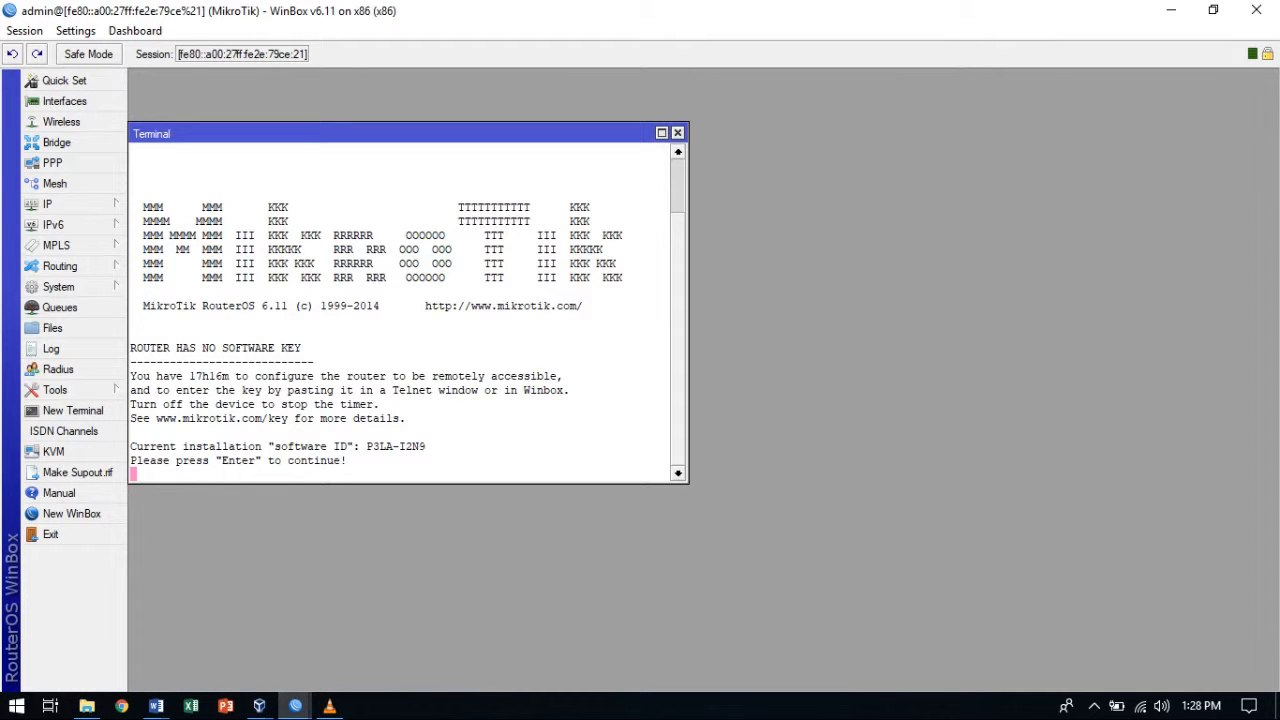
{"action": "key", "text": "Return"}
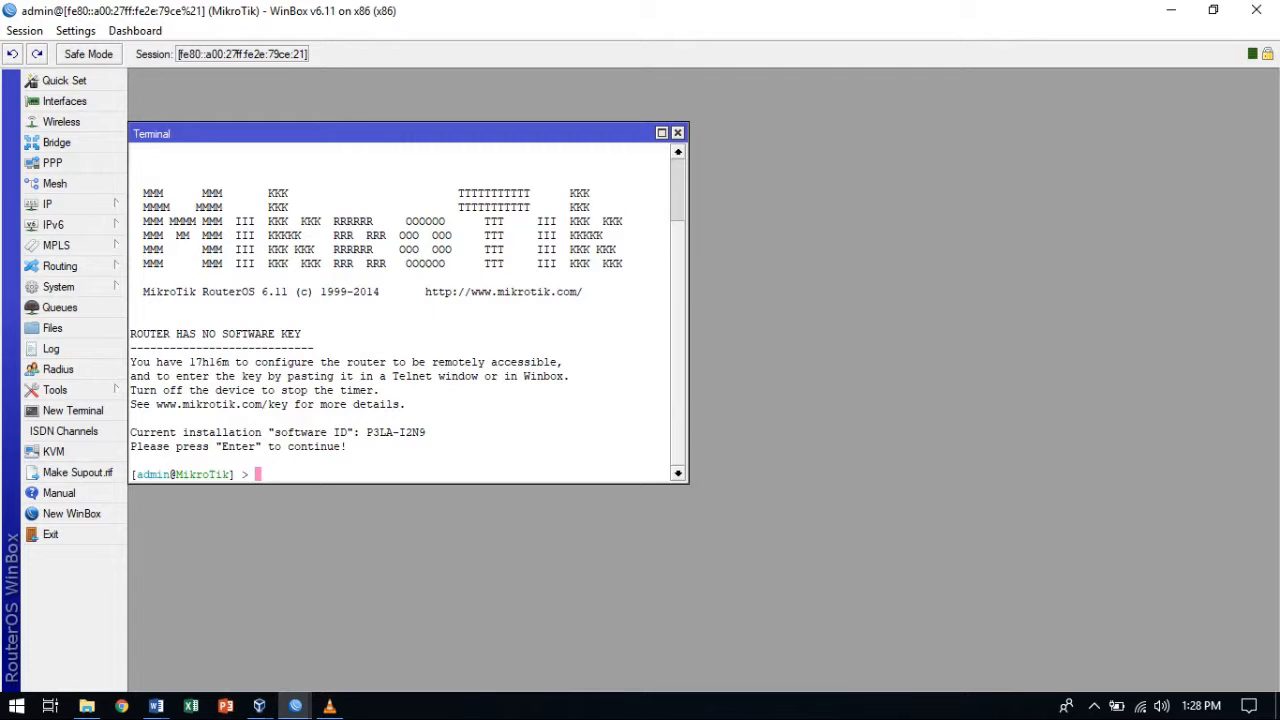
{"action": "type", "text": "coba tes ping apakah r"}
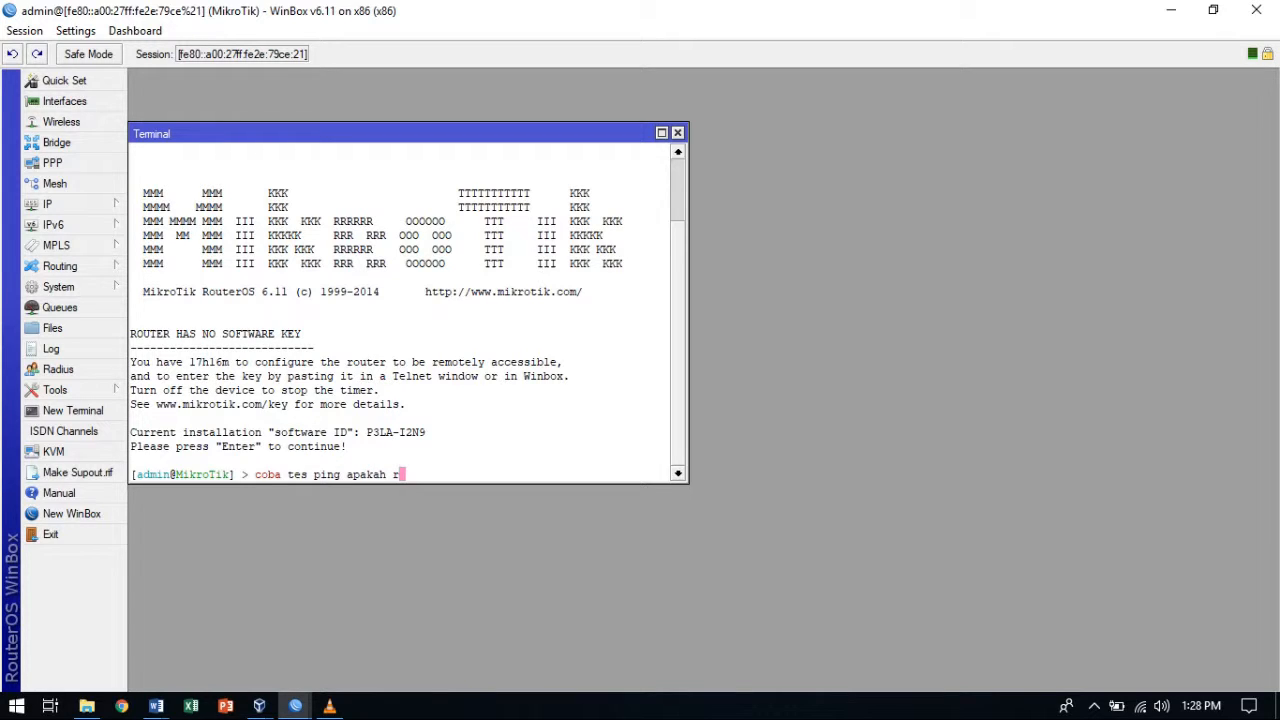
{"action": "type", "text": "outer sudah konek ke "}
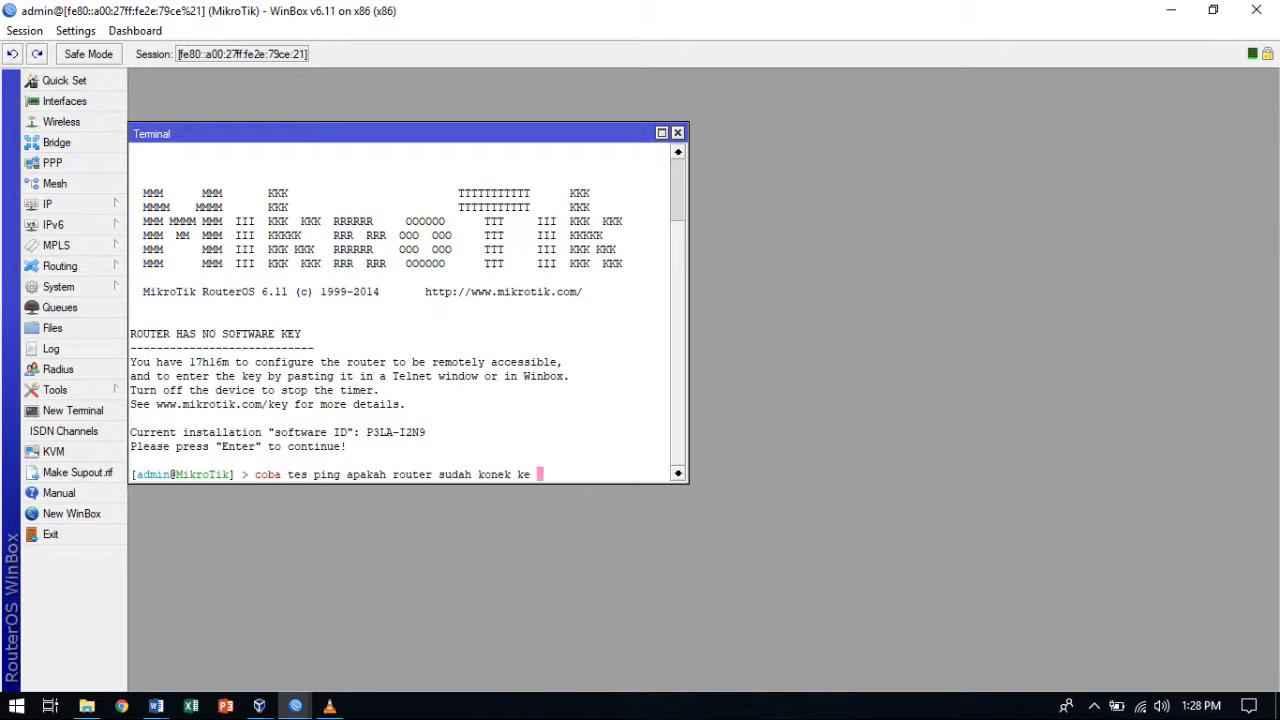
{"action": "type", "text": "internet"}
{"action": "left_click_drag", "start_coordinate": [666, 475], "coordinate": [132, 475]}
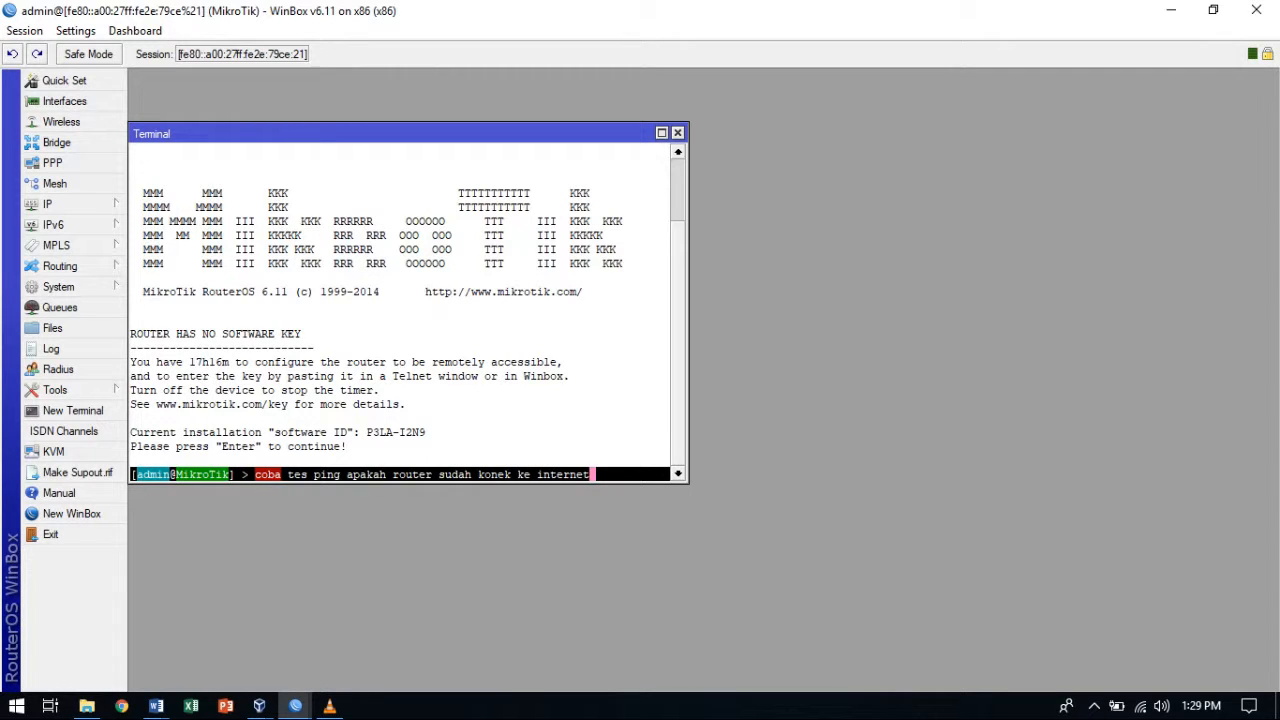
{"action": "key", "text": "BackSpace"}
{"action": "key", "text": "BackSpace"}
{"action": "key", "text": "BackSpace"}
{"action": "key", "text": "BackSpace"}
{"action": "key", "text": "BackSpace"}
{"action": "key", "text": "BackSpace"}
{"action": "key", "text": "BackSpace"}
{"action": "key", "text": "BackSpace"}
{"action": "key", "text": "BackSpace"}
{"action": "key", "text": "BackSpace"}
{"action": "key", "text": "BackSpace"}
{"action": "key", "text": "BackSpace"}
{"action": "key", "text": "BackSpace"}
{"action": "key", "text": "BackSpace"}
{"action": "key", "text": "BackSpace"}
{"action": "key", "text": "BackSpace"}
{"action": "key", "text": "BackSpace"}
{"action": "key", "text": "BackSpace"}
{"action": "key", "text": "BackSpace"}
{"action": "key", "text": "BackSpace"}
{"action": "key", "text": "BackSpace"}
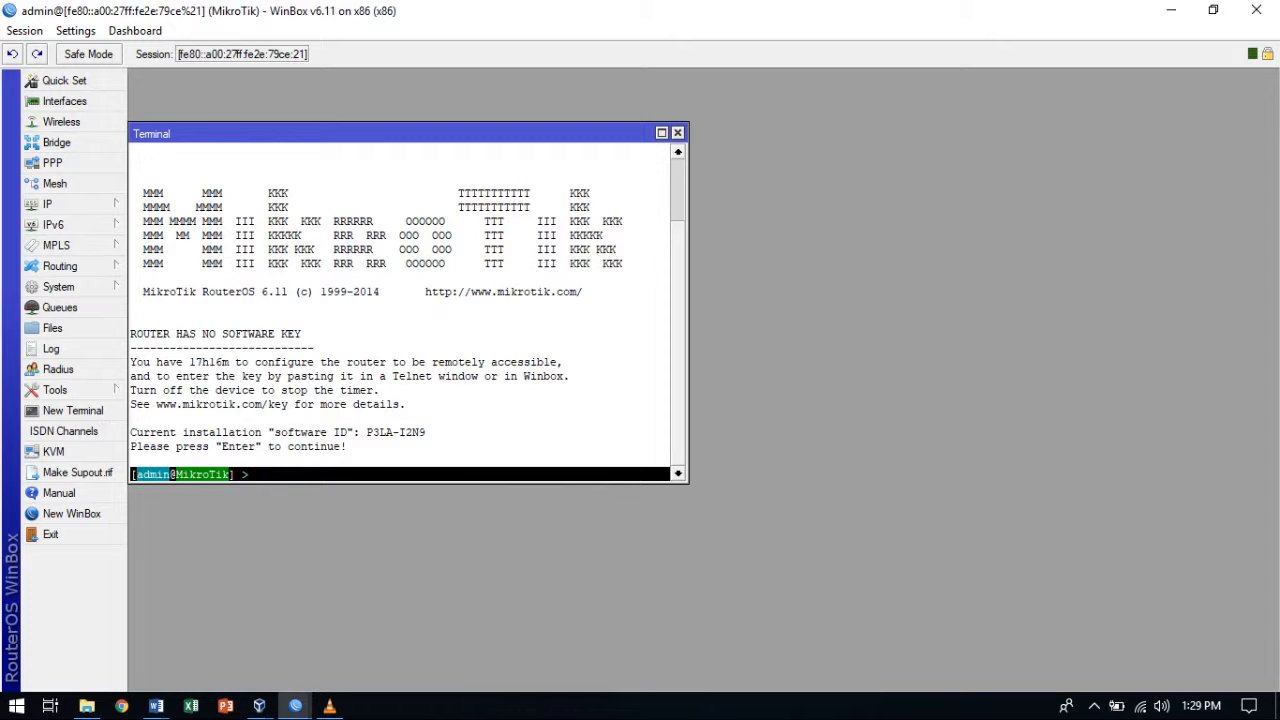
{"action": "left_click", "coordinate": [258, 475]}
Test the router's internet connection by pinging google.com, and stop the ping after a few replies.
{"action": "type", "text": "pin"}
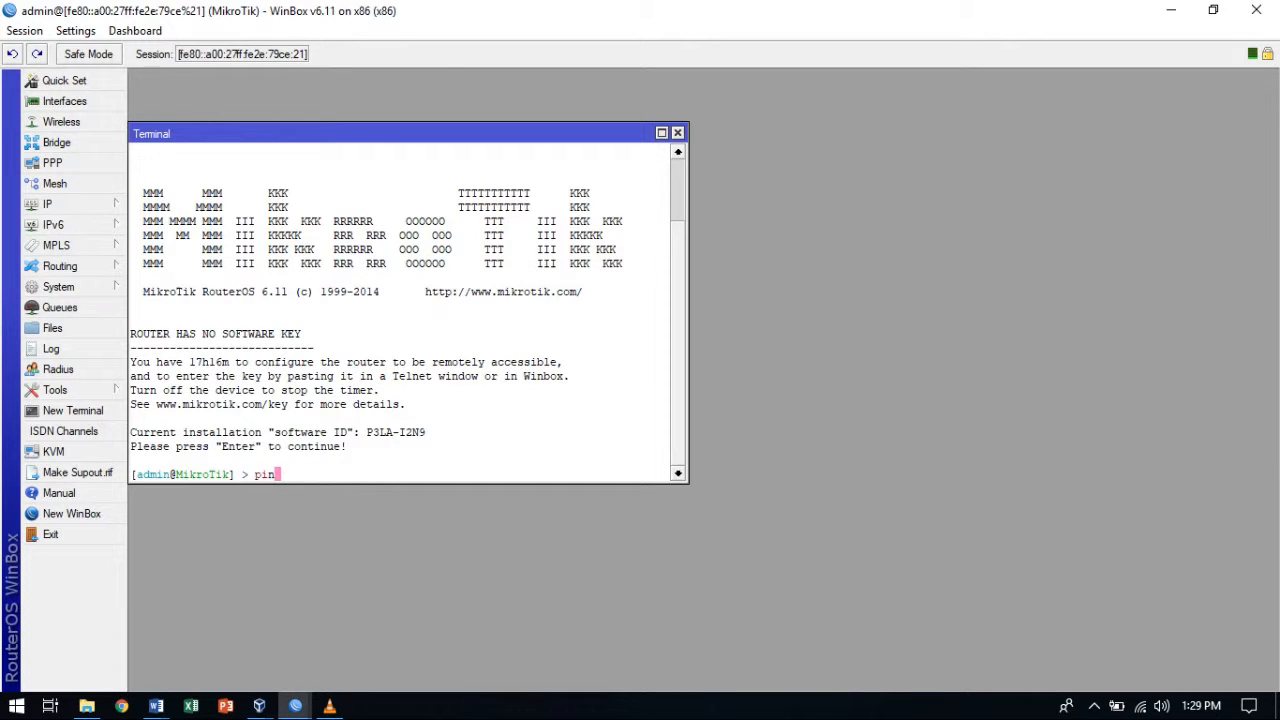
{"action": "type", "text": "g google.com"}
{"action": "key", "text": "Return"}
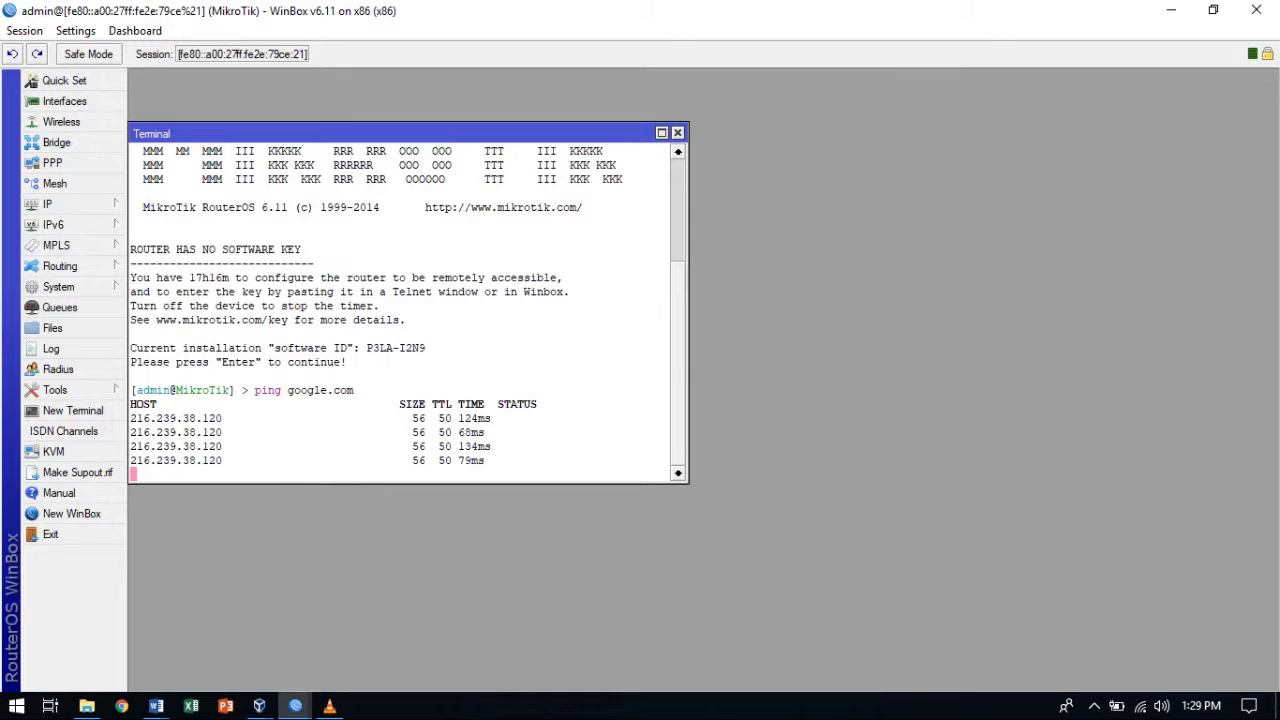
{"action": "key", "text": "ctrl+c"}
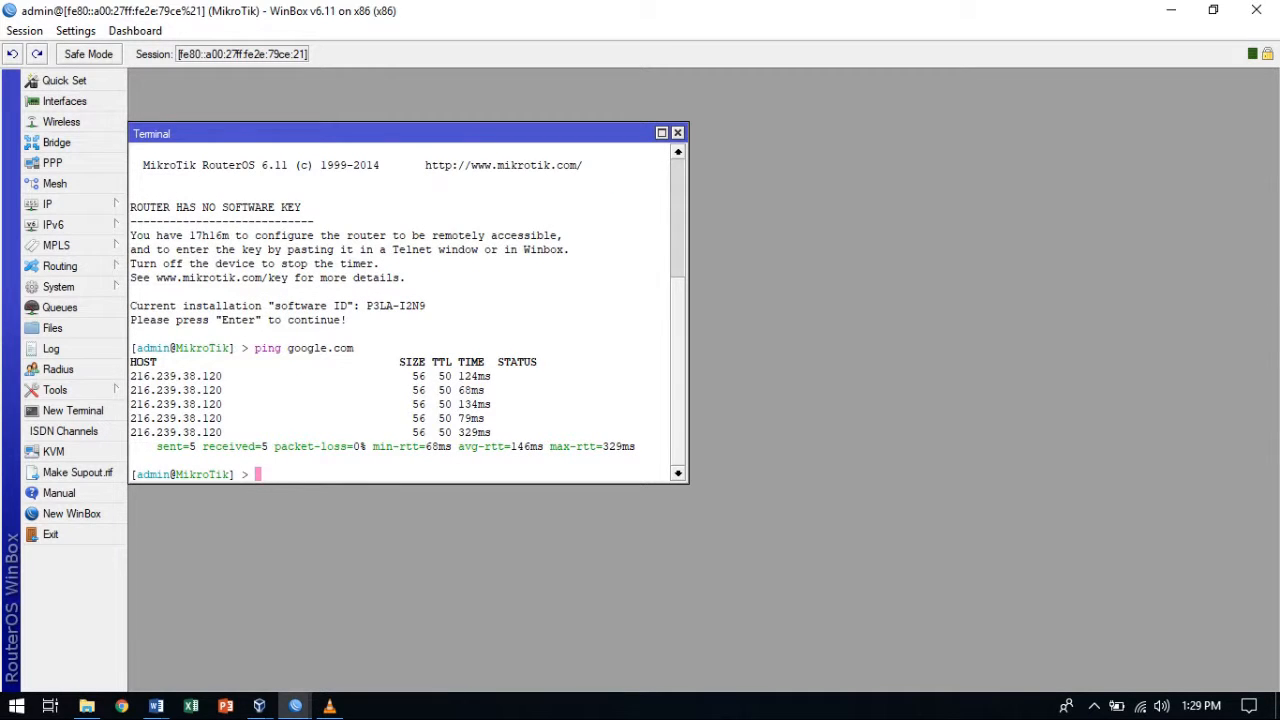
Switch to the Word task document and check the IP Ether 2 requirement under Konfigurasi Ether2.
{"action": "mouse_move", "coordinate": [156, 706]}
{"action": "left_click", "coordinate": [300, 628]}
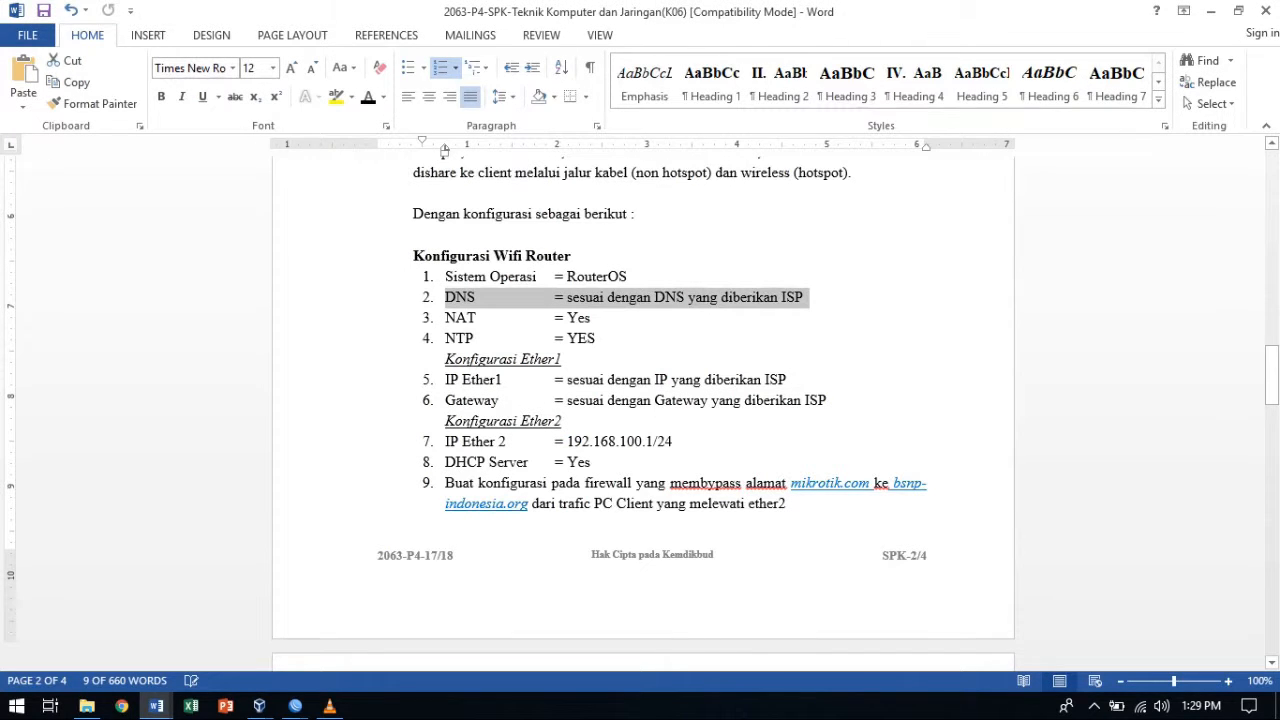
{"action": "left_click_drag", "start_coordinate": [676, 441], "coordinate": [445, 421]}
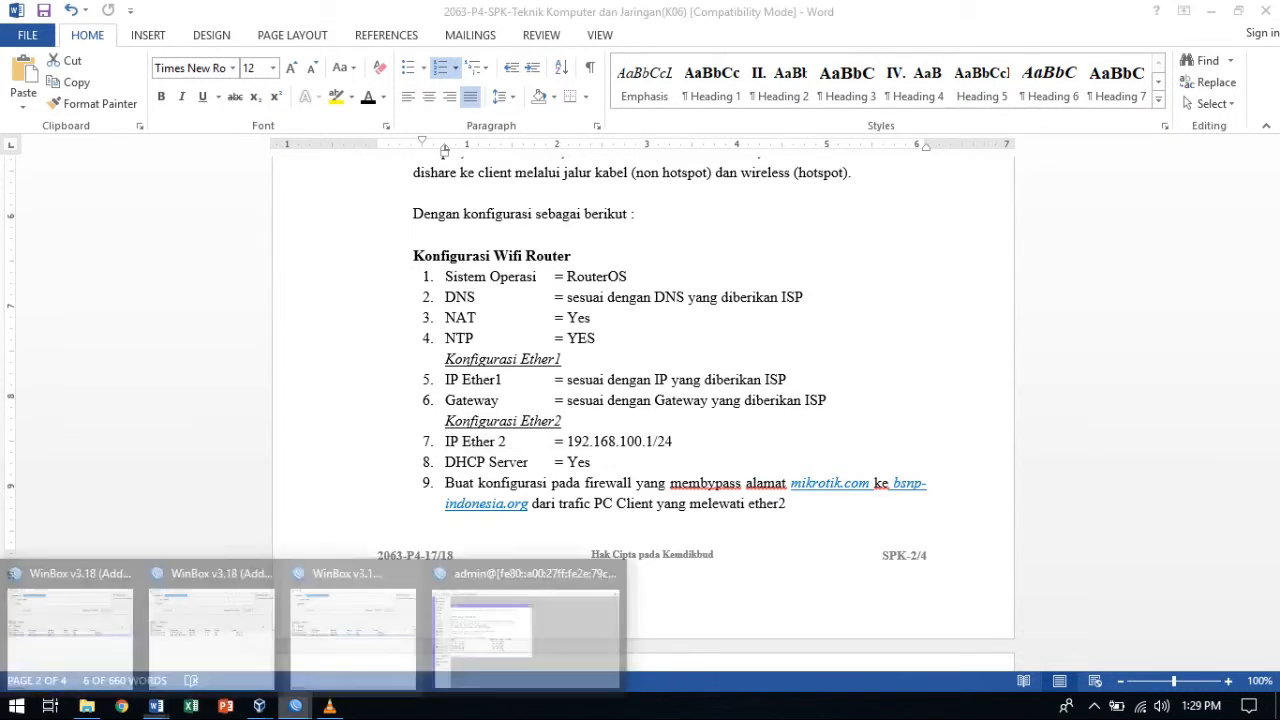
Switch to WinBox, assign the IP address 192.168.100.1/24 to the Lan interface, and close the address list and terminal.
{"action": "left_click", "coordinate": [500, 628]}
{"action": "left_click", "coordinate": [47, 204]}
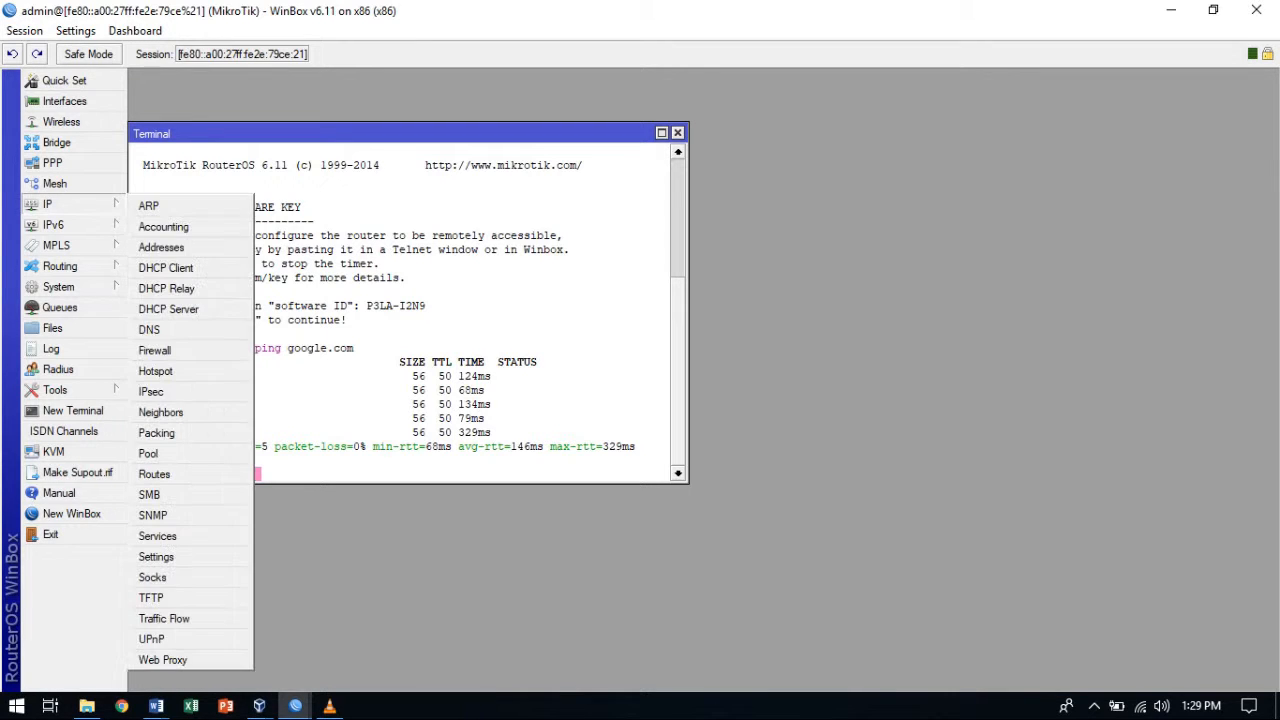
{"action": "left_click", "coordinate": [160, 243]}
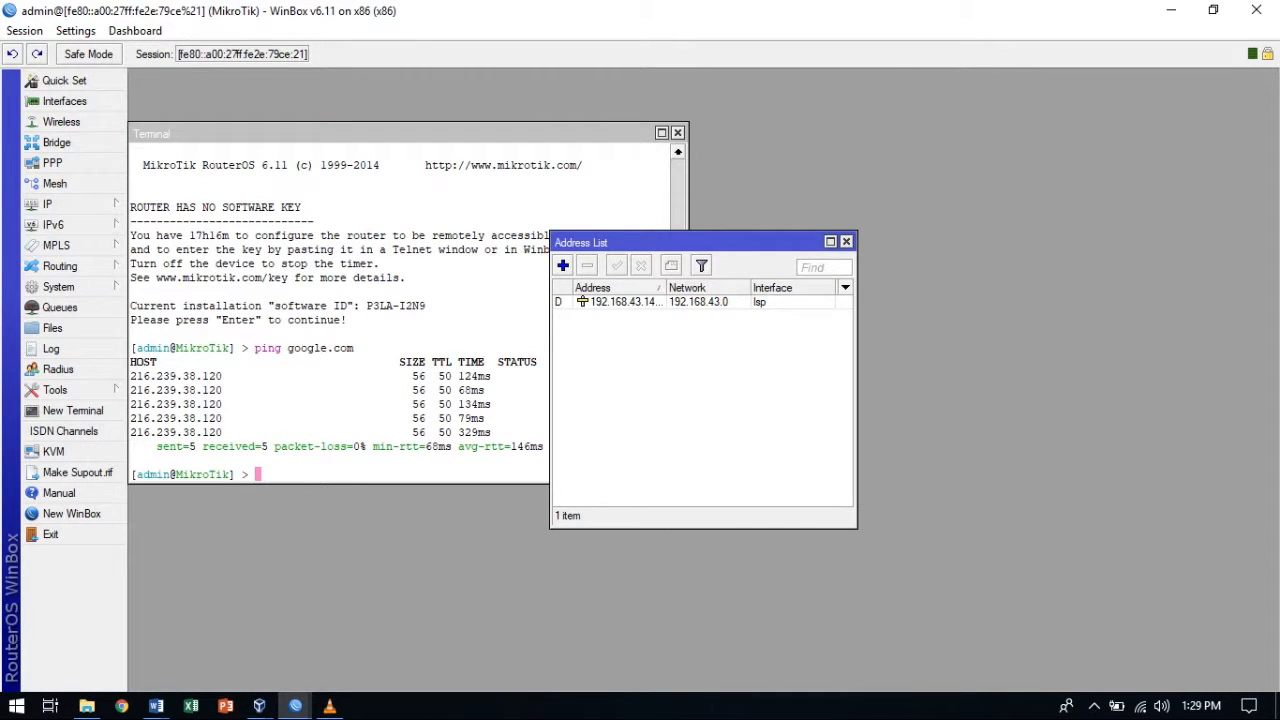
{"action": "left_click", "coordinate": [562, 265]}
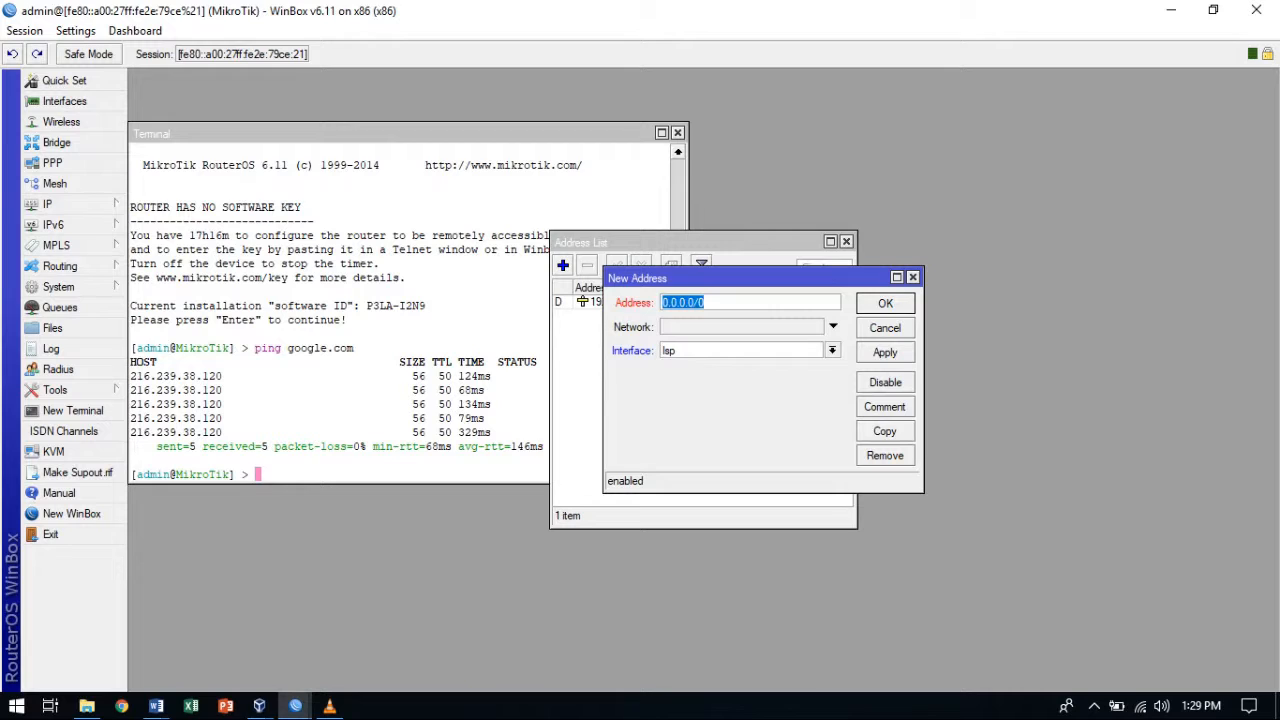
{"action": "type", "text": "192.168.100.1/24"}
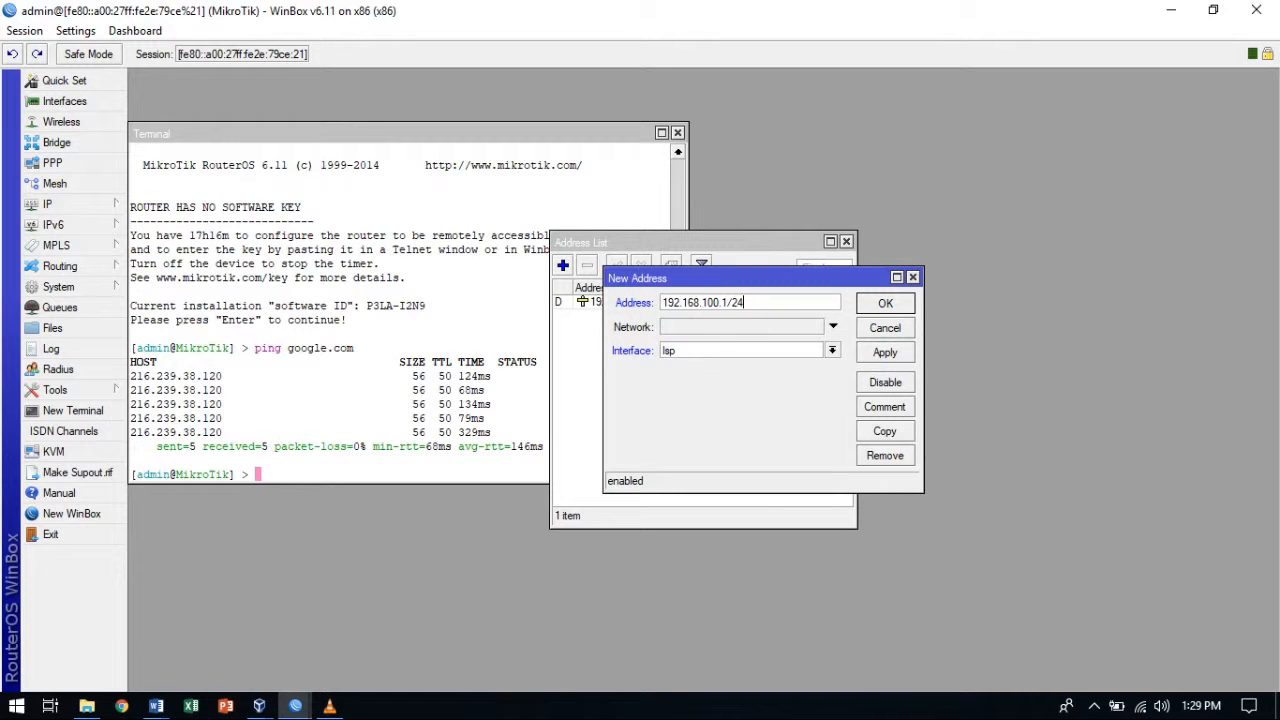
{"action": "left_click", "coordinate": [832, 350]}
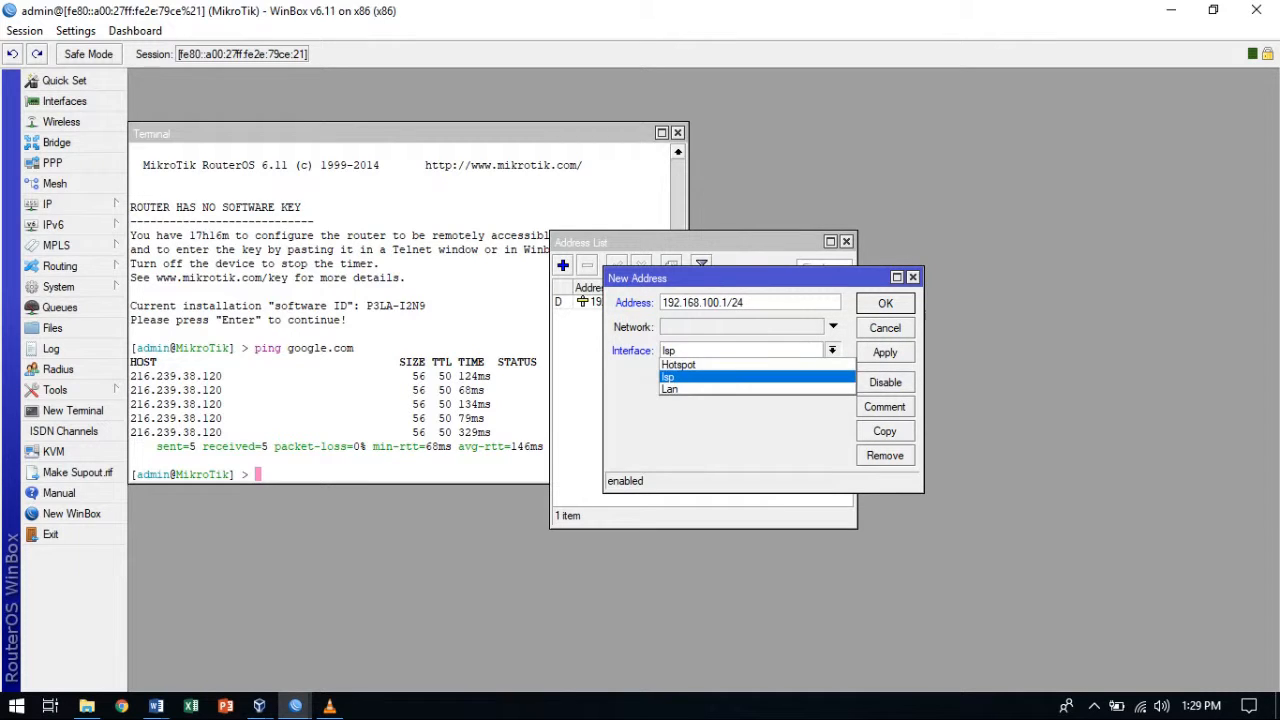
{"action": "left_click", "coordinate": [700, 389]}
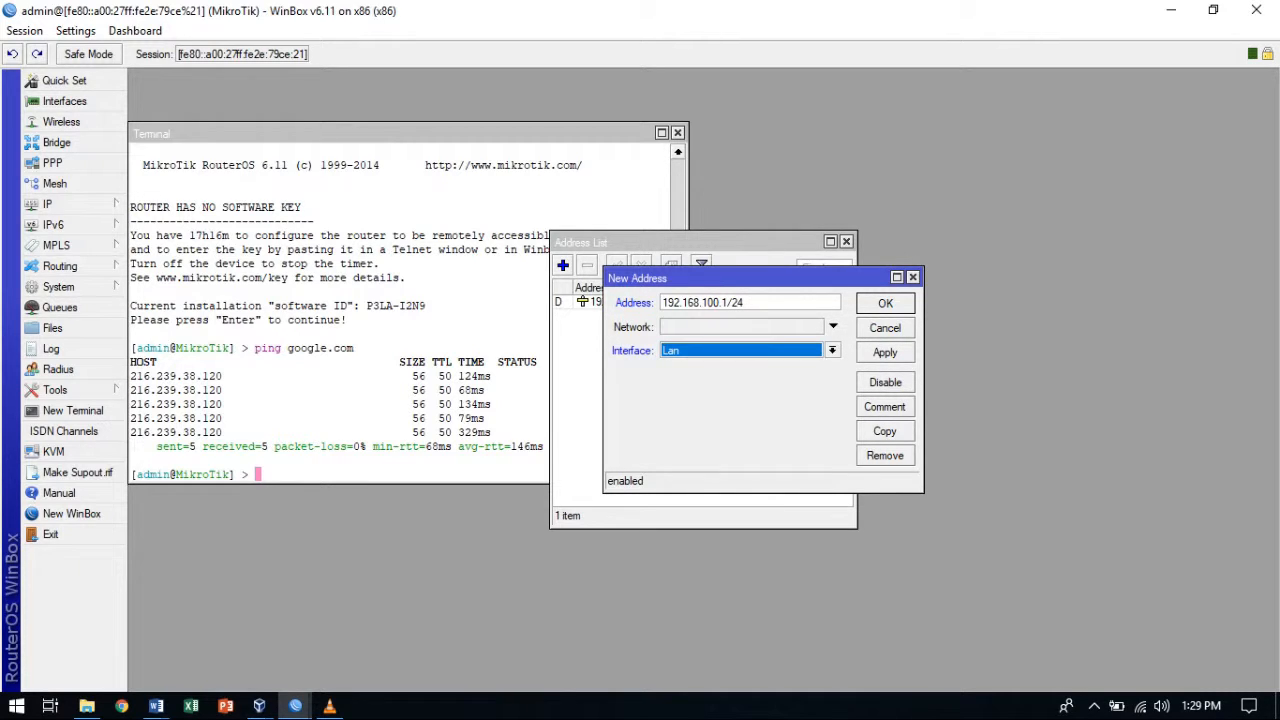
{"action": "left_click", "coordinate": [885, 352]}
{"action": "left_click", "coordinate": [885, 303]}
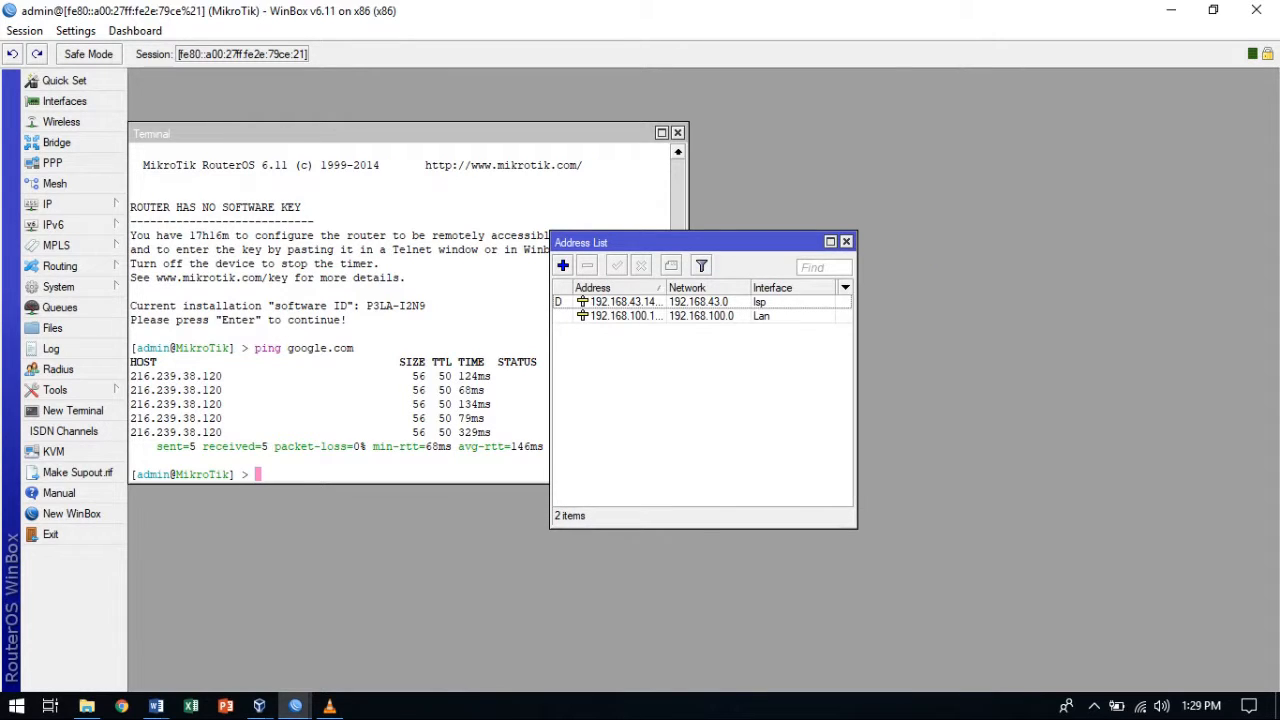
{"action": "left_click", "coordinate": [846, 242]}
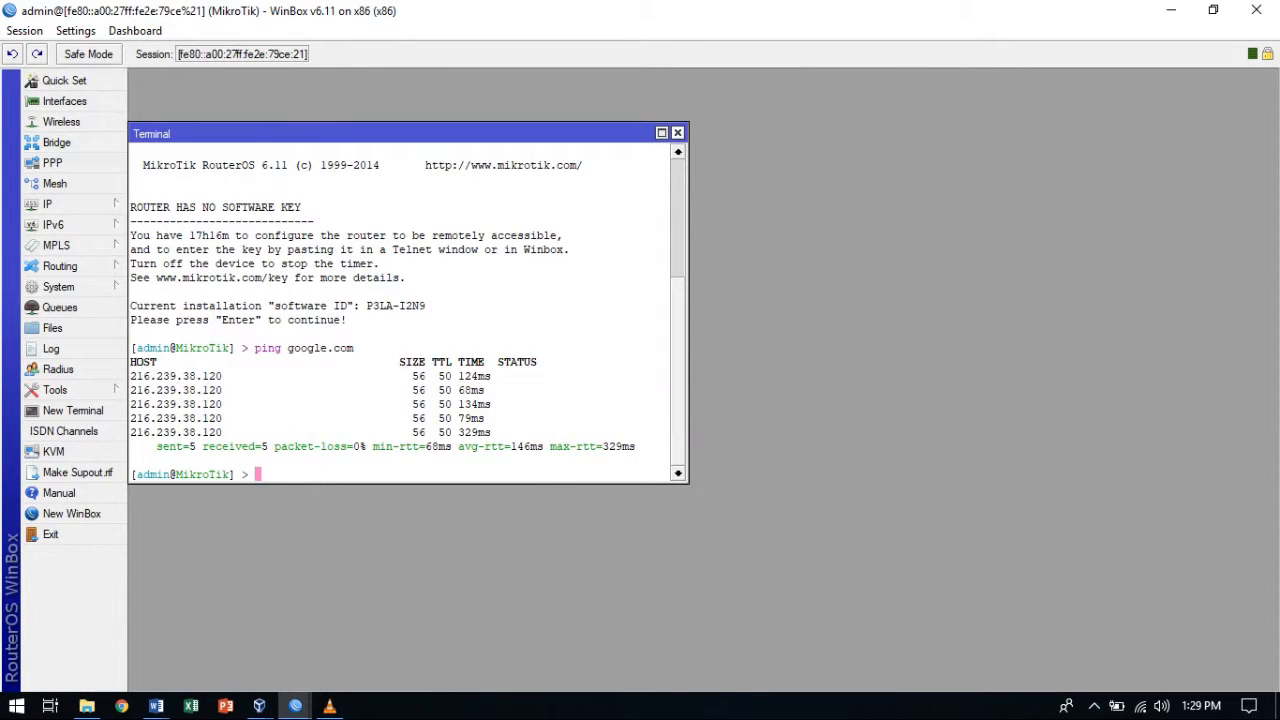
{"action": "left_click", "coordinate": [677, 132]}
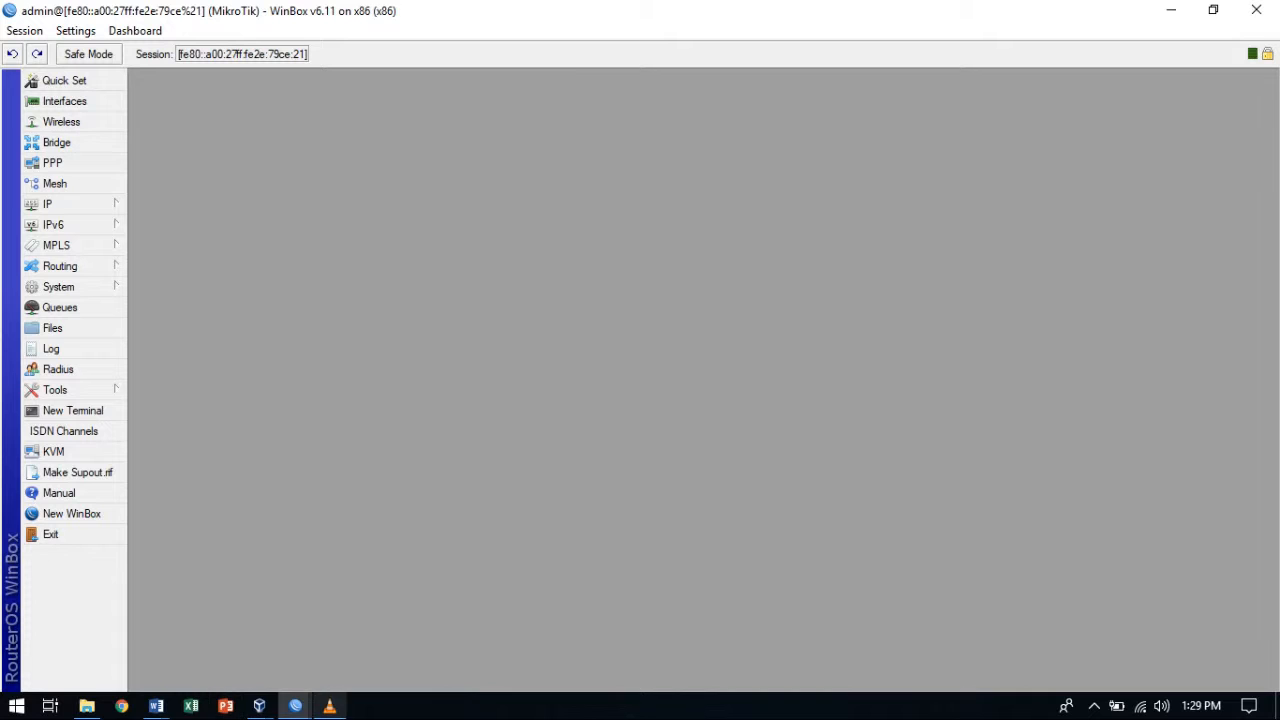
Switch to the Word task document and check the DHCP Server requirement under Konfigurasi Ether2.
{"action": "mouse_move", "coordinate": [156, 706]}
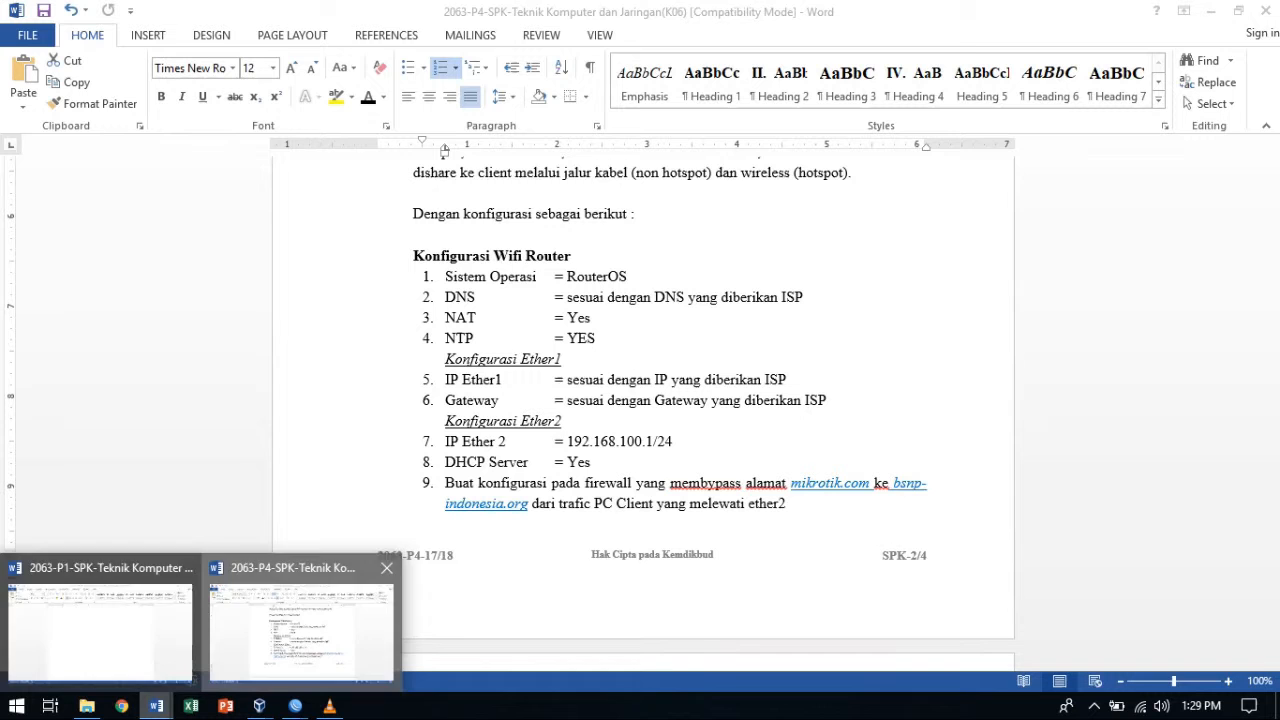
{"action": "left_click", "coordinate": [303, 634]}
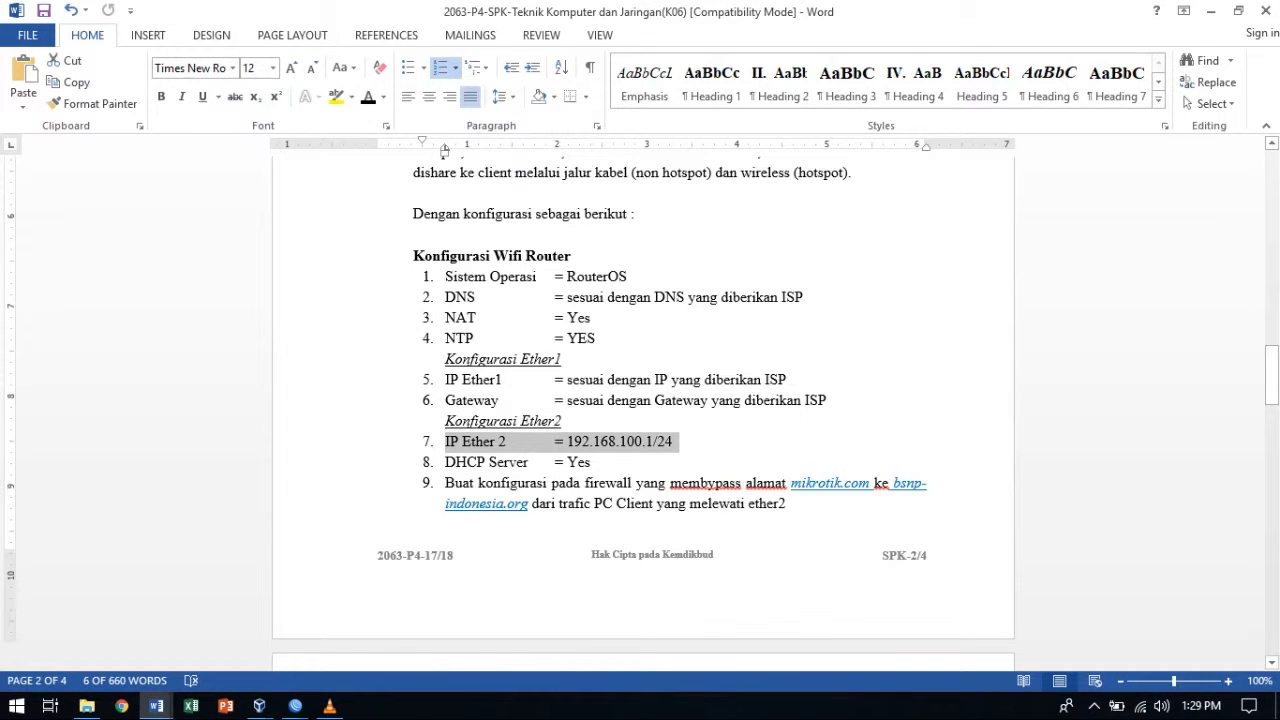
{"action": "left_click_drag", "start_coordinate": [597, 462], "coordinate": [444, 462]}
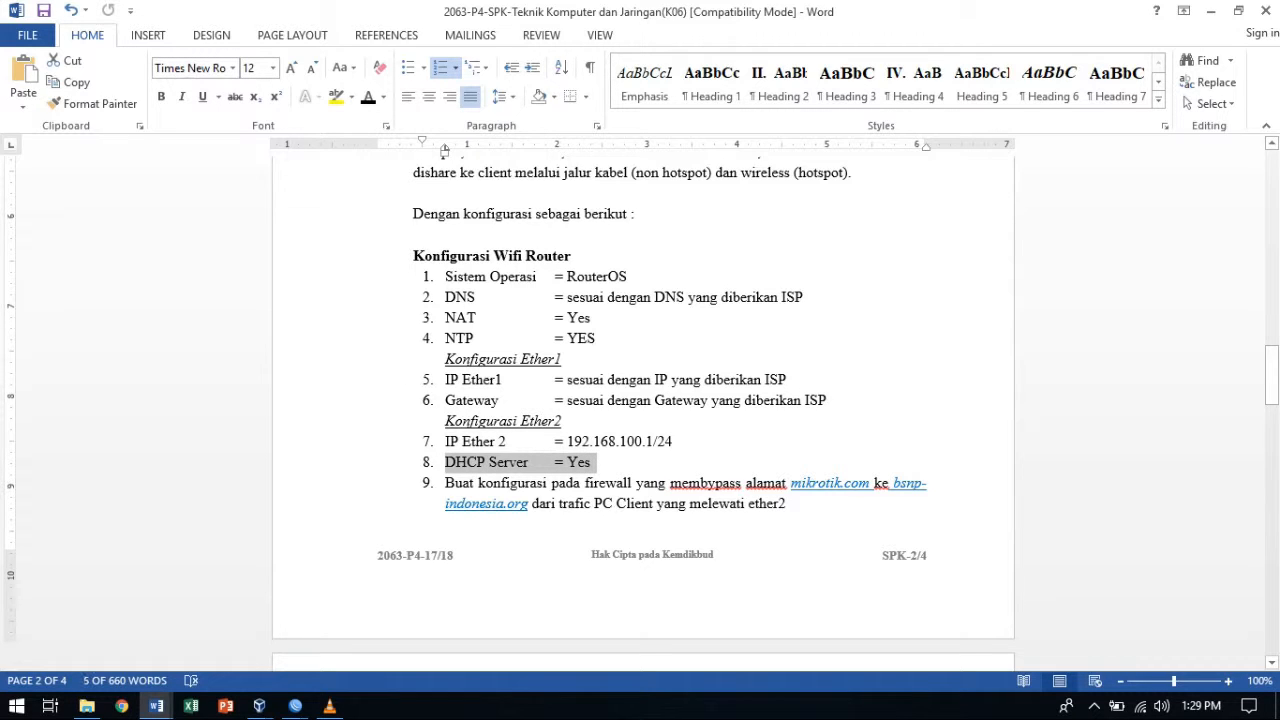
Return to WinBox and run DHCP Setup on the Lan interface, accepting the suggested address space and the gateway 192.168.100.1.
{"action": "mouse_move", "coordinate": [295, 706]}
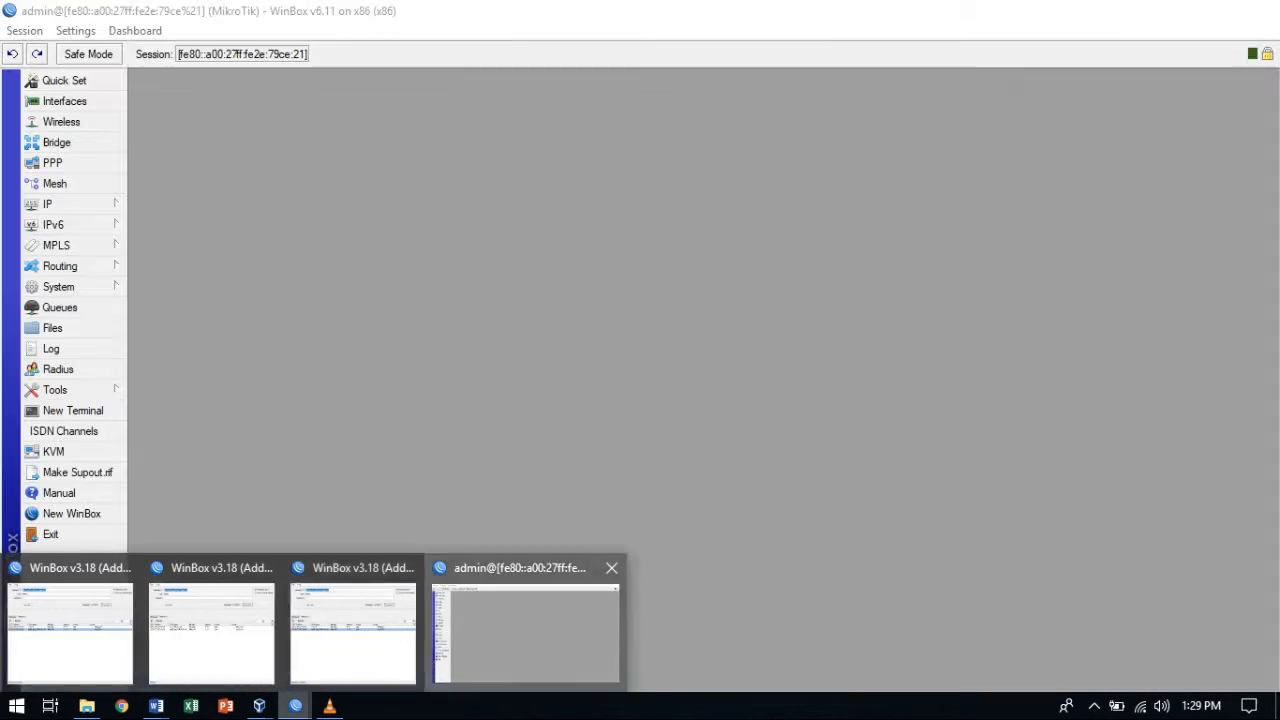
{"action": "left_click", "coordinate": [528, 634]}
{"action": "left_click", "coordinate": [74, 204]}
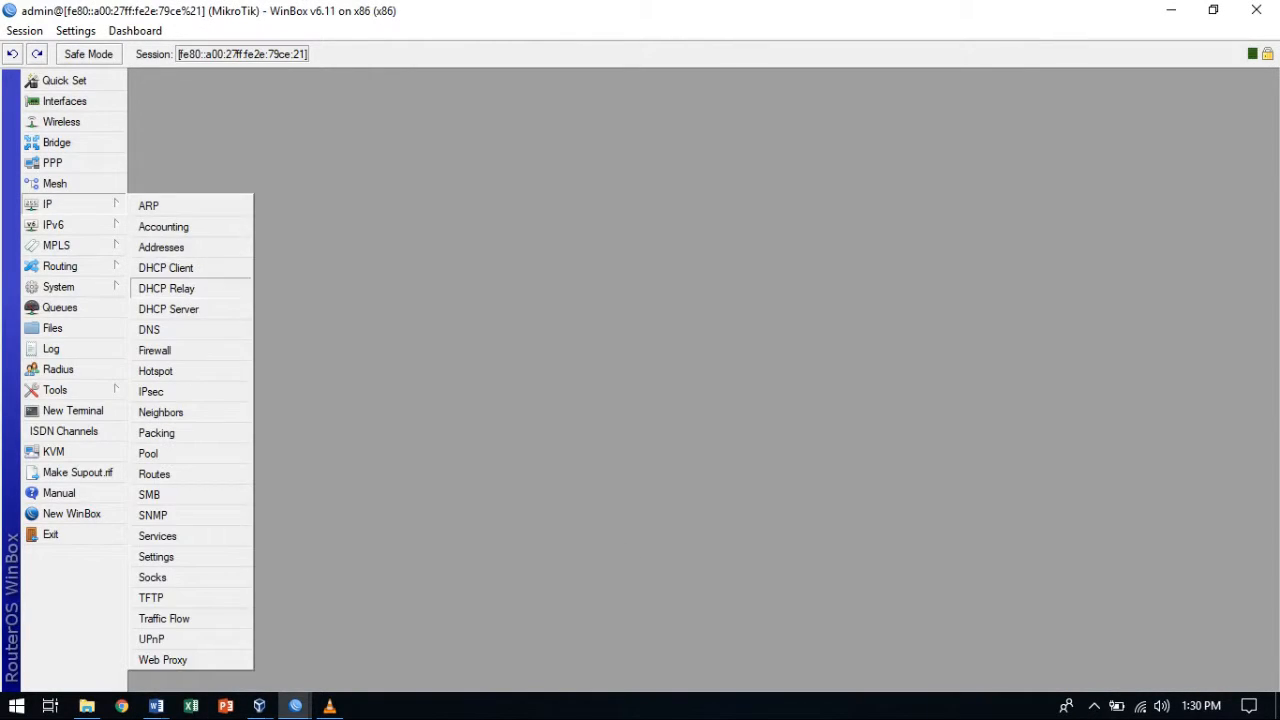
{"action": "left_click", "coordinate": [168, 309]}
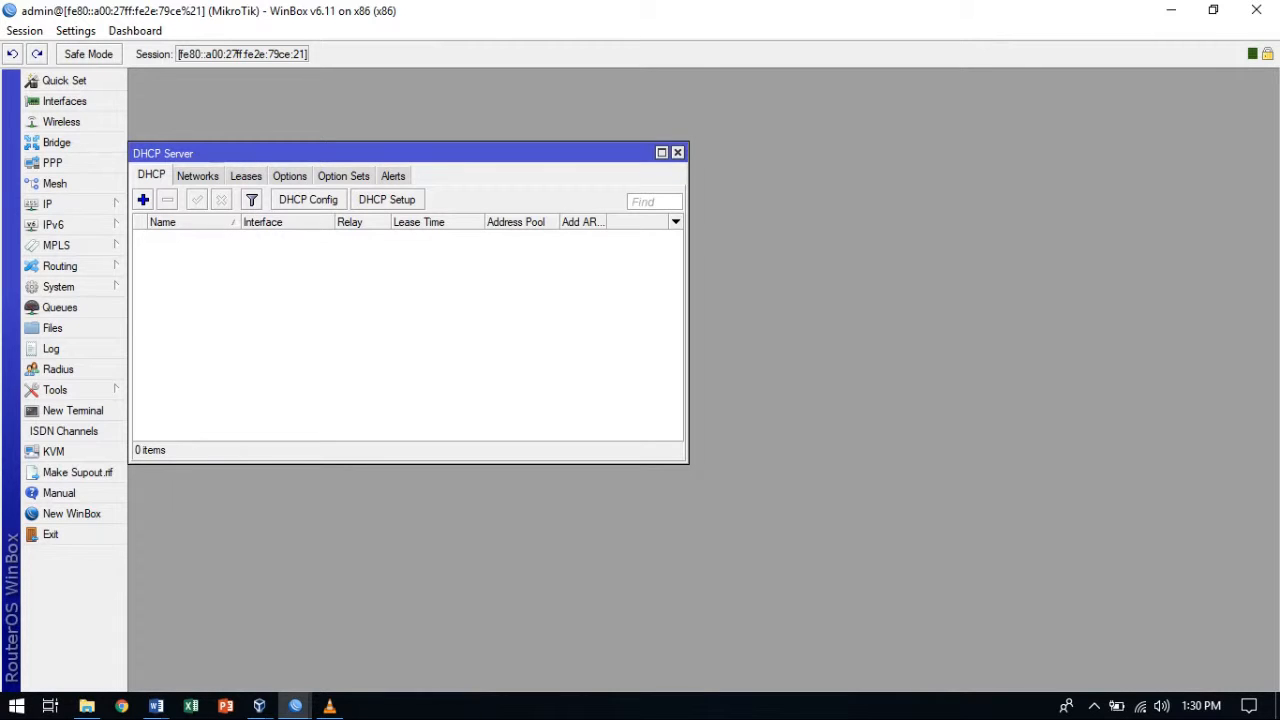
{"action": "left_click", "coordinate": [387, 199]}
{"action": "left_click", "coordinate": [882, 375]}
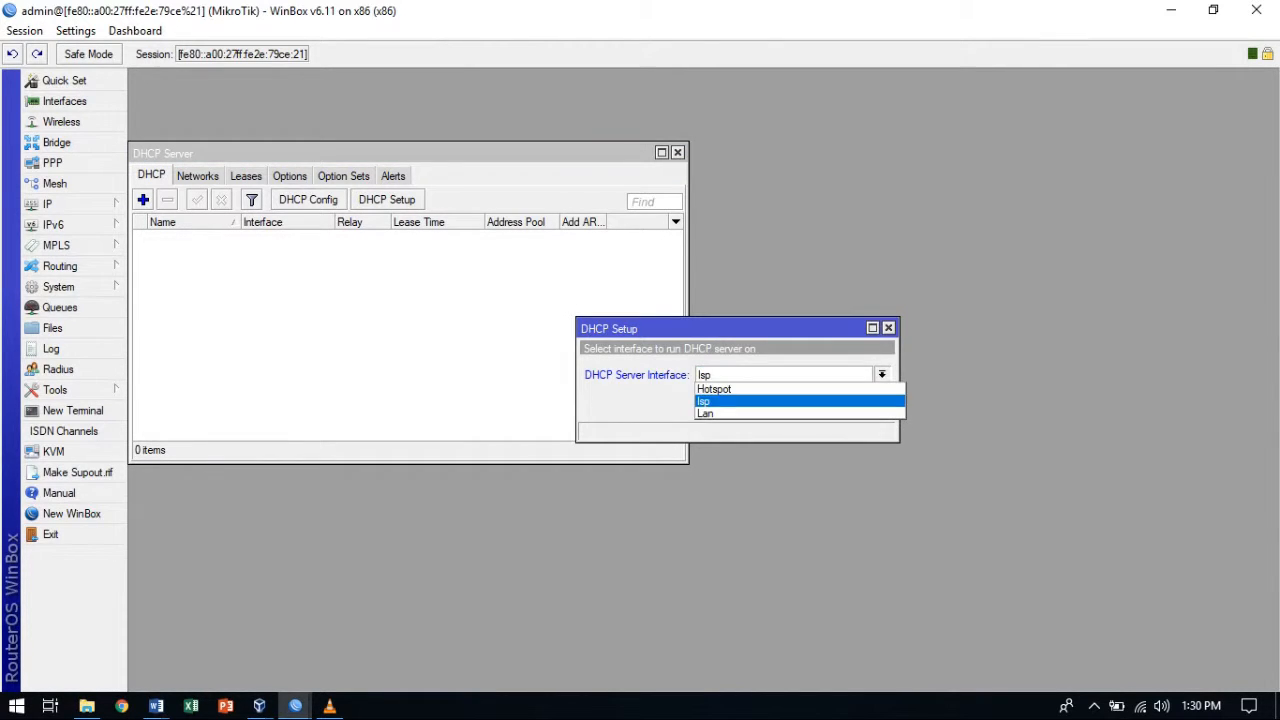
{"action": "left_click", "coordinate": [800, 414]}
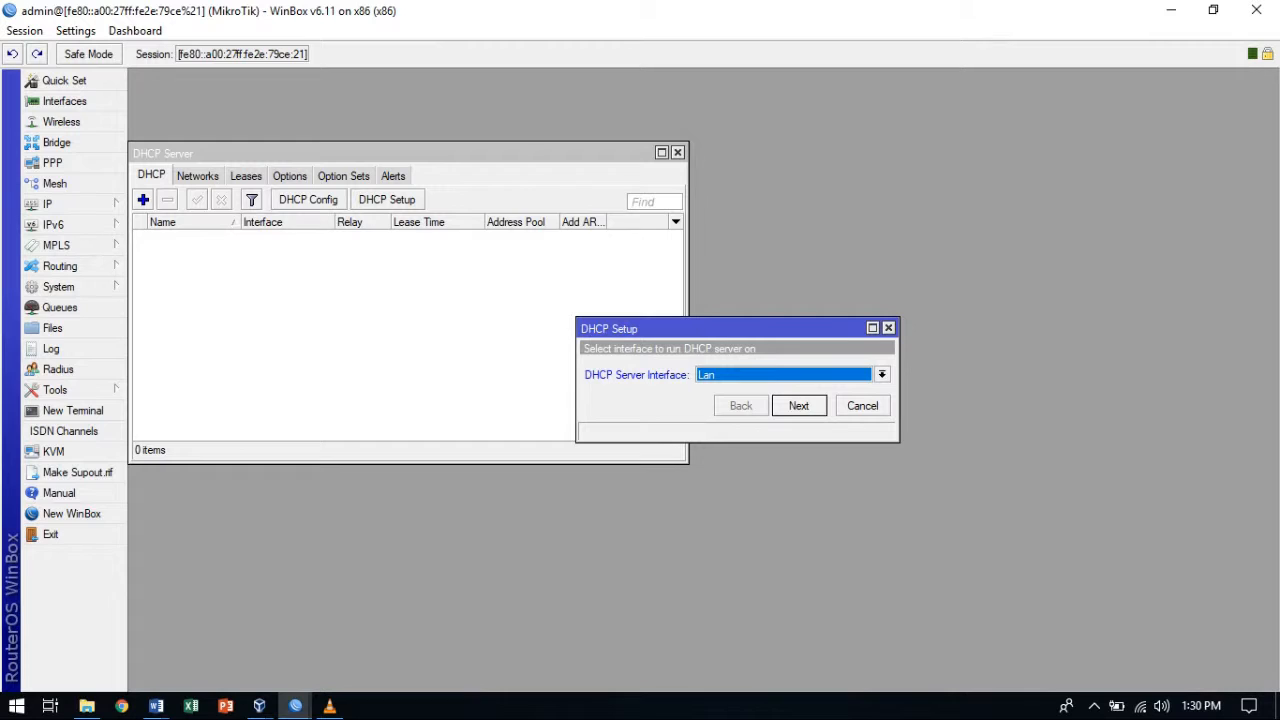
{"action": "key", "text": "Return"}
{"action": "key", "text": "Return"}
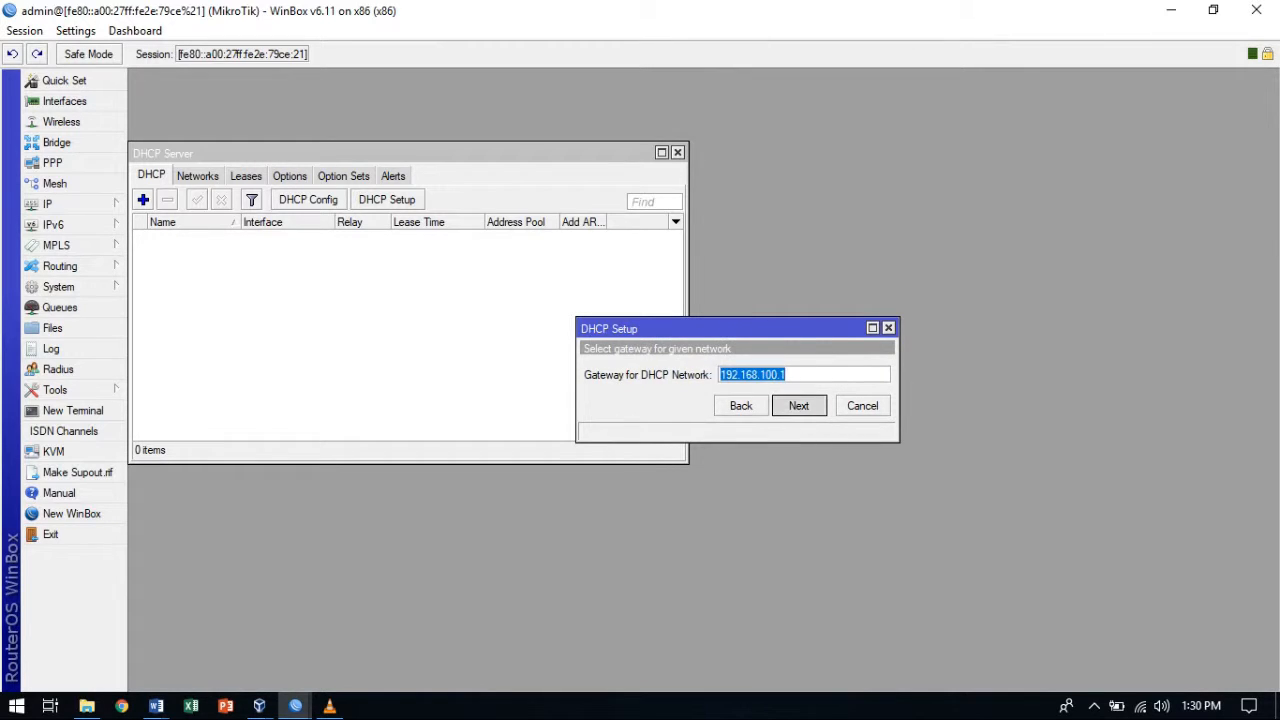
{"action": "key", "text": "Return"}
Set the DHCP pool to 192.168.100.2-192.168.100.100, accept the suggested DNS server and lease time, and finish the DHCP setup.
{"action": "left_click", "coordinate": [841, 376]}
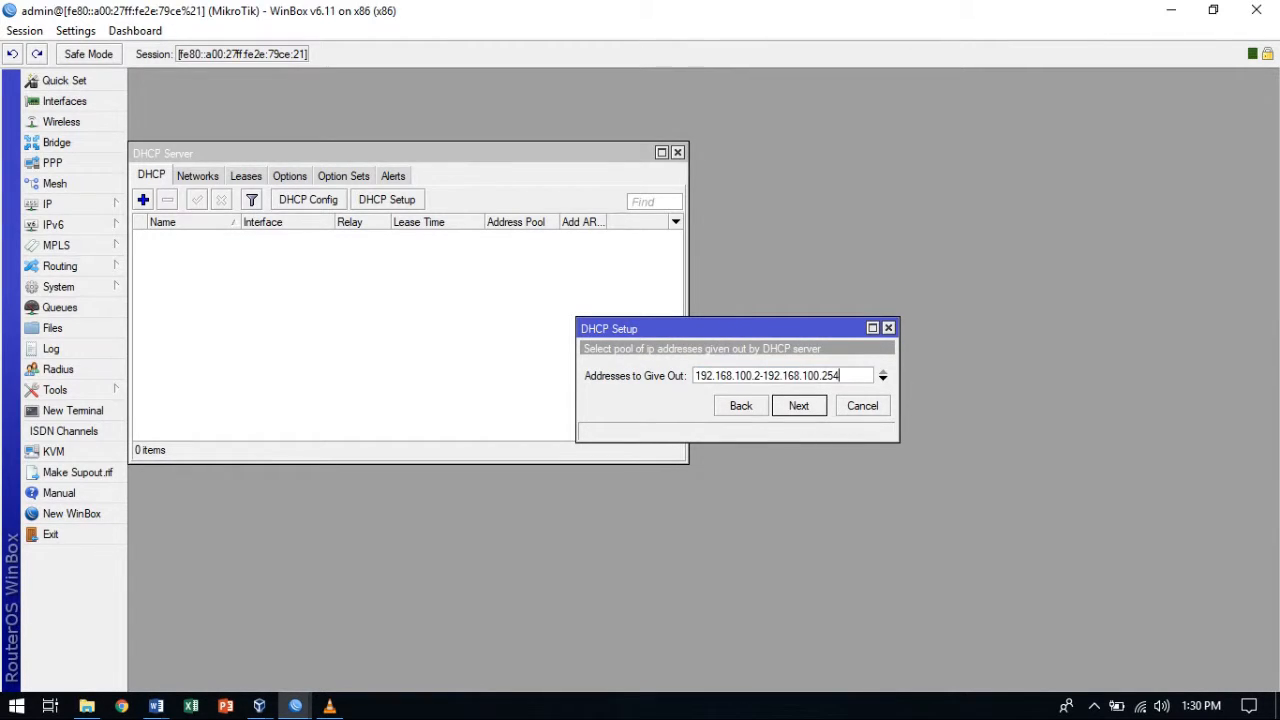
{"action": "key", "text": "BackSpace"}
{"action": "key", "text": "BackSpace"}
{"action": "key", "text": "BackSpace"}
{"action": "type", "text": "100"}
{"action": "key", "text": "Return"}
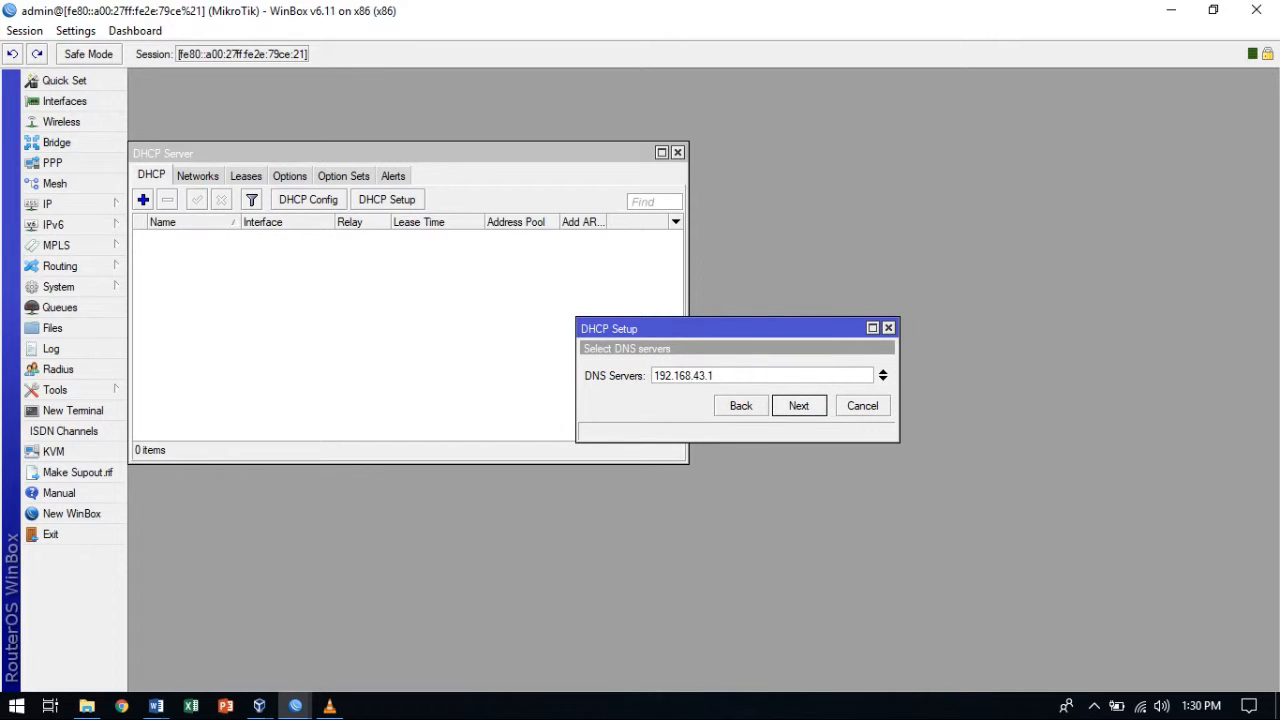
{"action": "key", "text": "Return"}
{"action": "key", "text": "Return"}
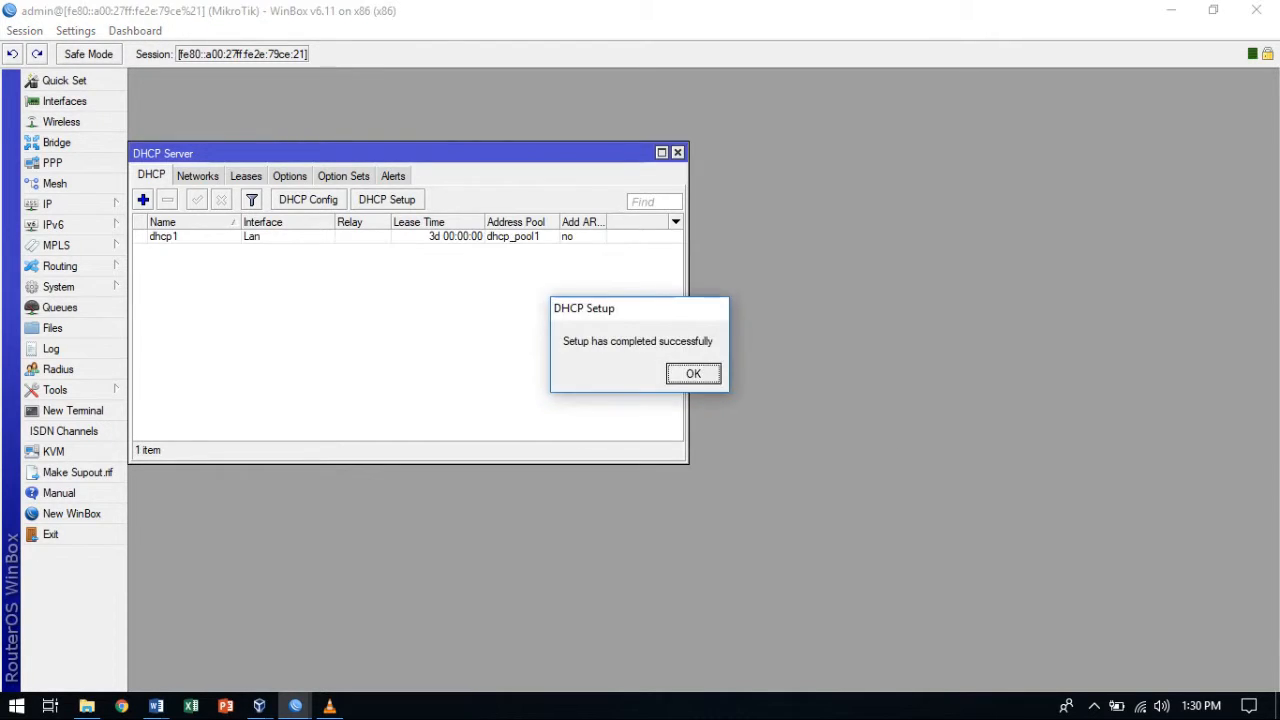
{"action": "key", "text": "Return"}
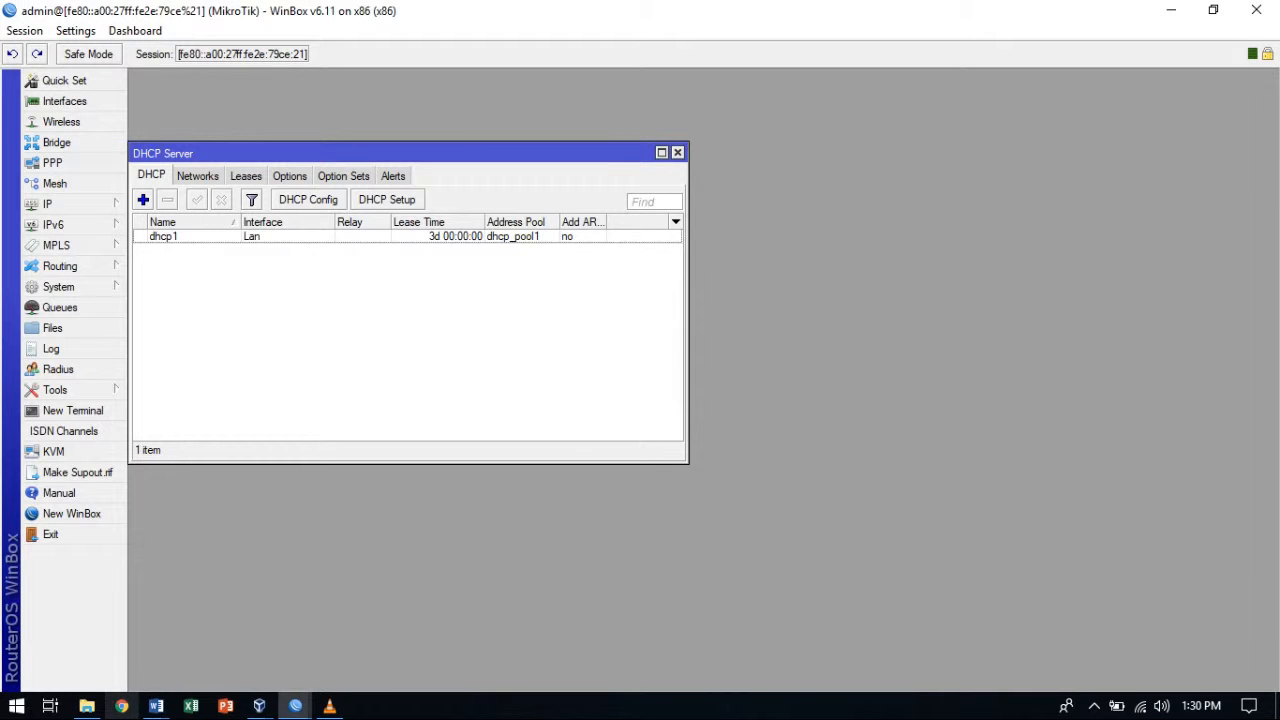
Switch to the Word task document and review item 9 on bypassing mikrotik.com to bsnp-indonesia.org for Ether2 clients.
{"action": "left_click", "coordinate": [156, 706]}
{"action": "left_click", "coordinate": [300, 625]}
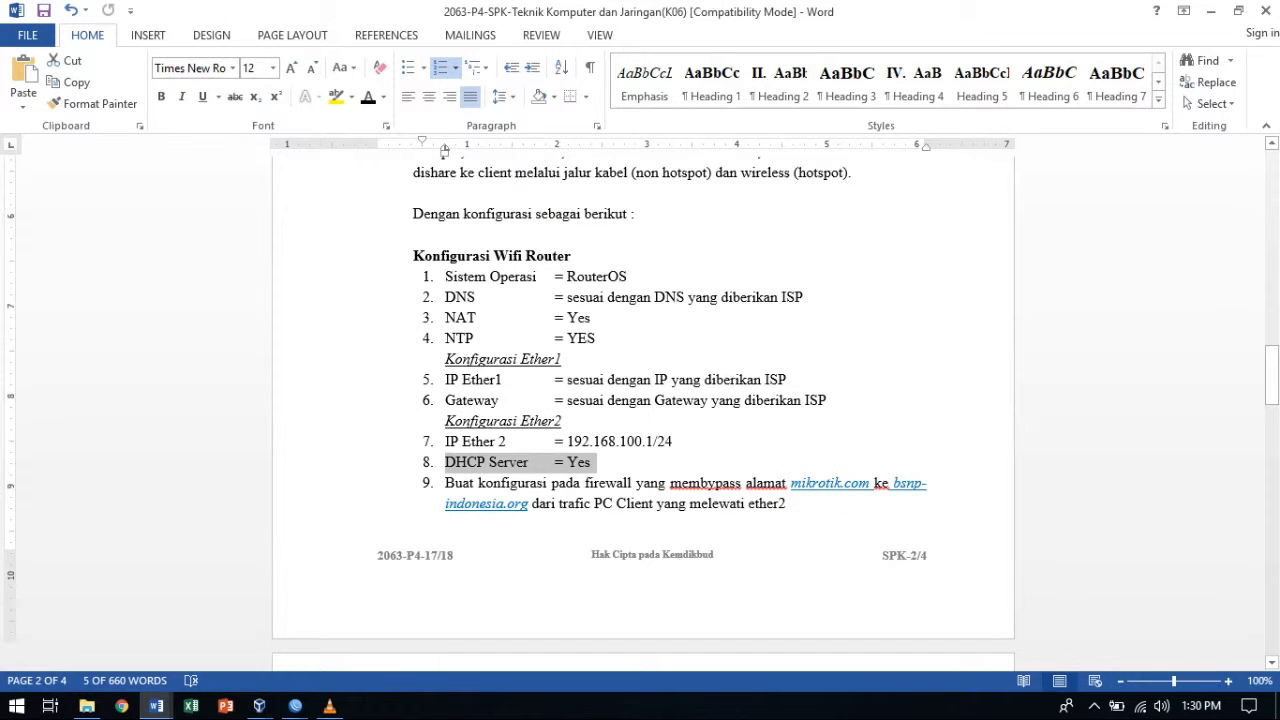
{"action": "left_click_drag", "start_coordinate": [446, 483], "coordinate": [792, 504]}
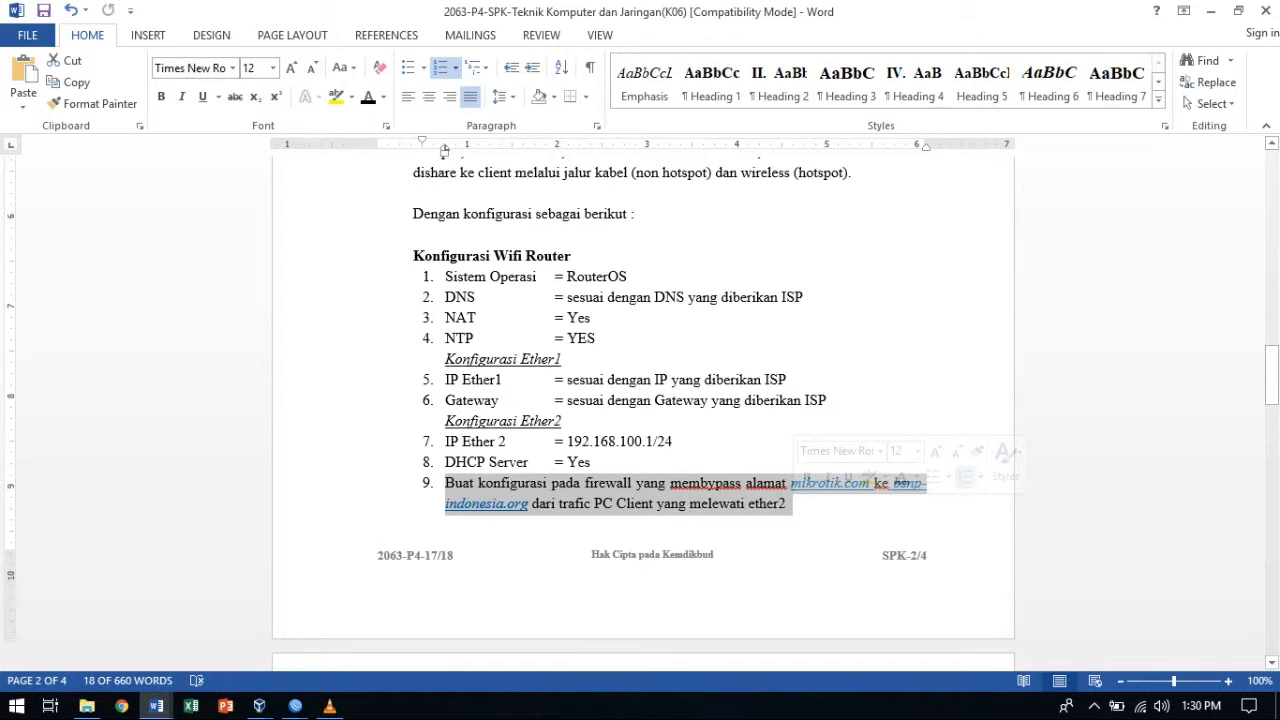
{"action": "scroll", "coordinate": [643, 400], "scroll_direction": "down", "scroll_amount": 4}
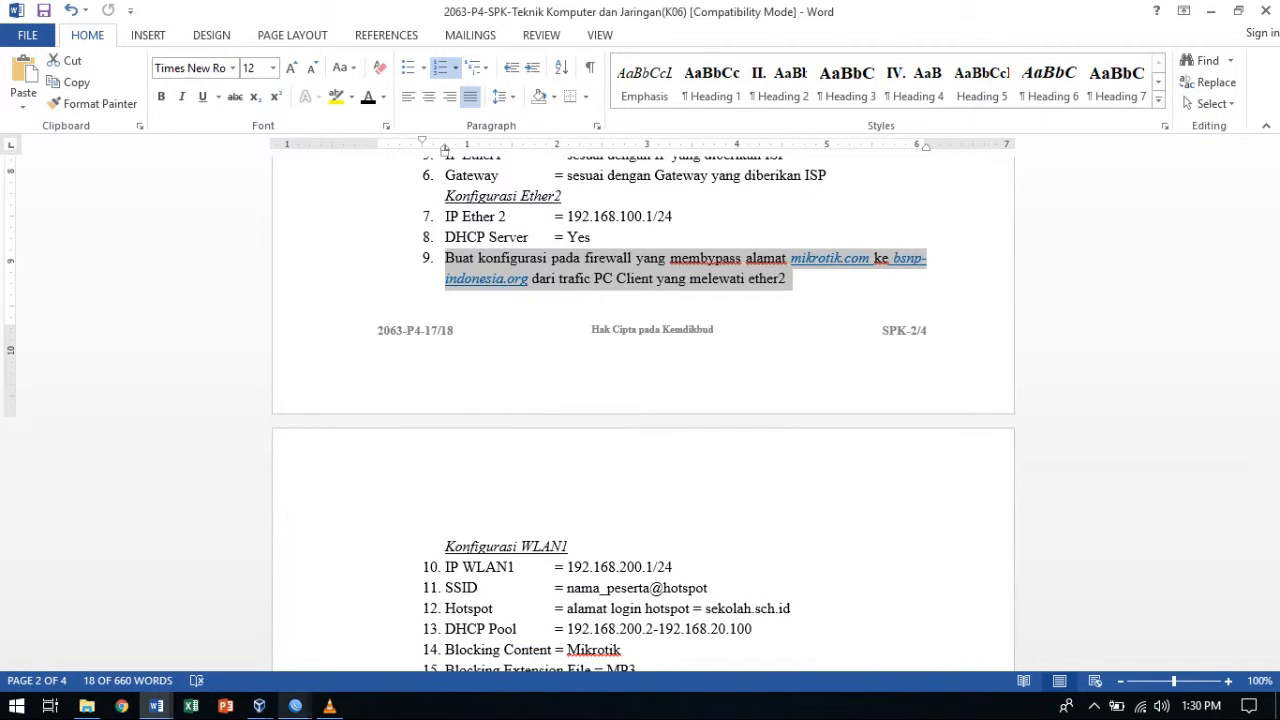
Return to WinBox and add a static DNS entry named mikrotik.com with the address bsnp-indonesia.org.
{"action": "mouse_move", "coordinate": [295, 706]}
{"action": "left_click", "coordinate": [500, 625]}
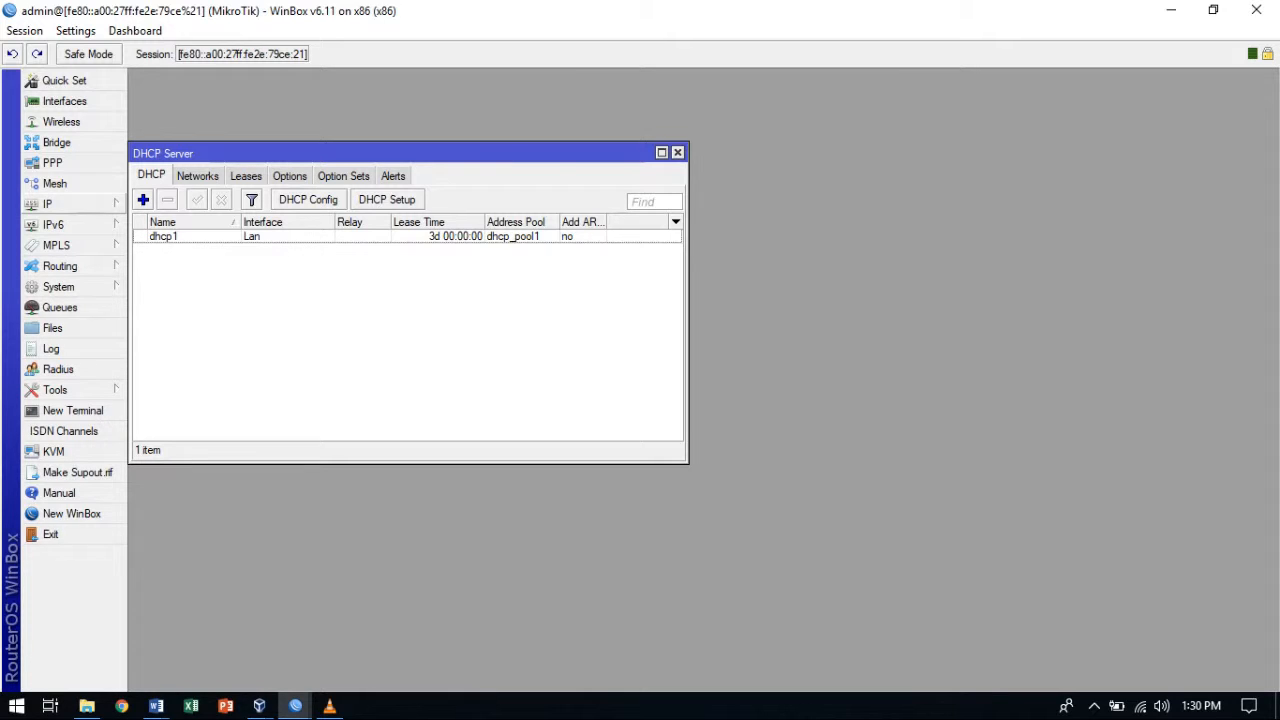
{"action": "left_click", "coordinate": [47, 203]}
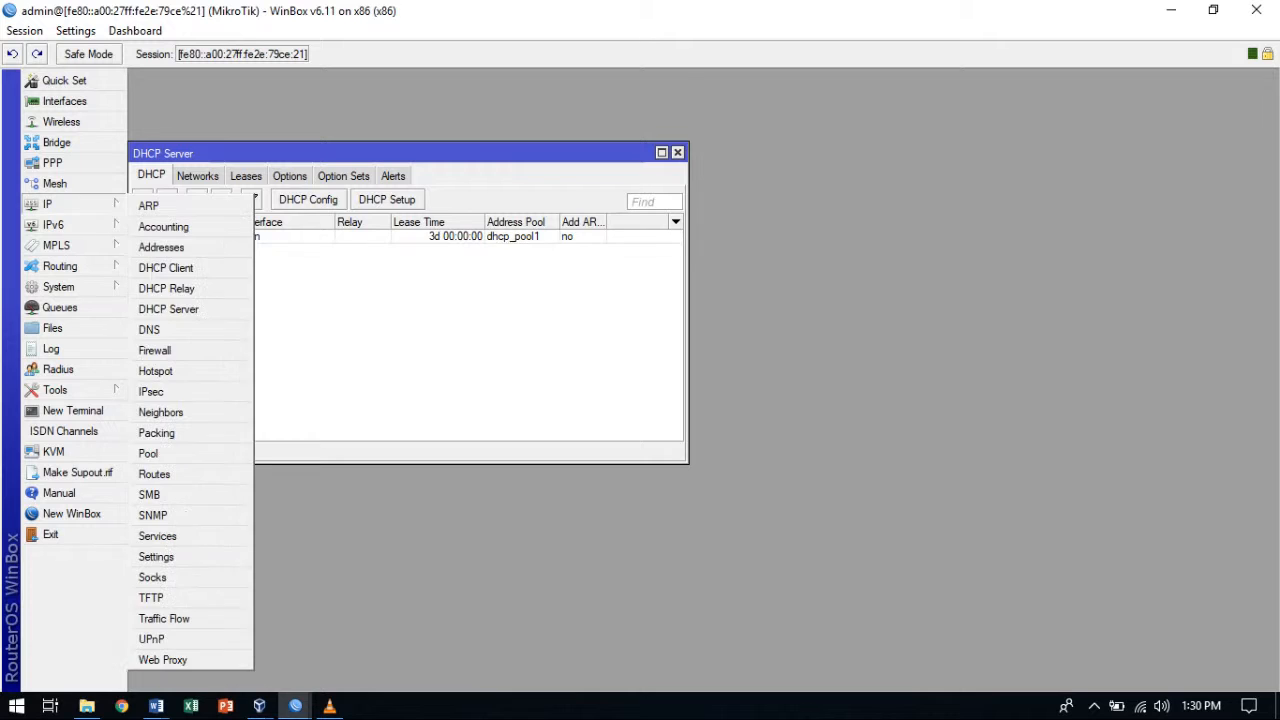
{"action": "left_click", "coordinate": [150, 329]}
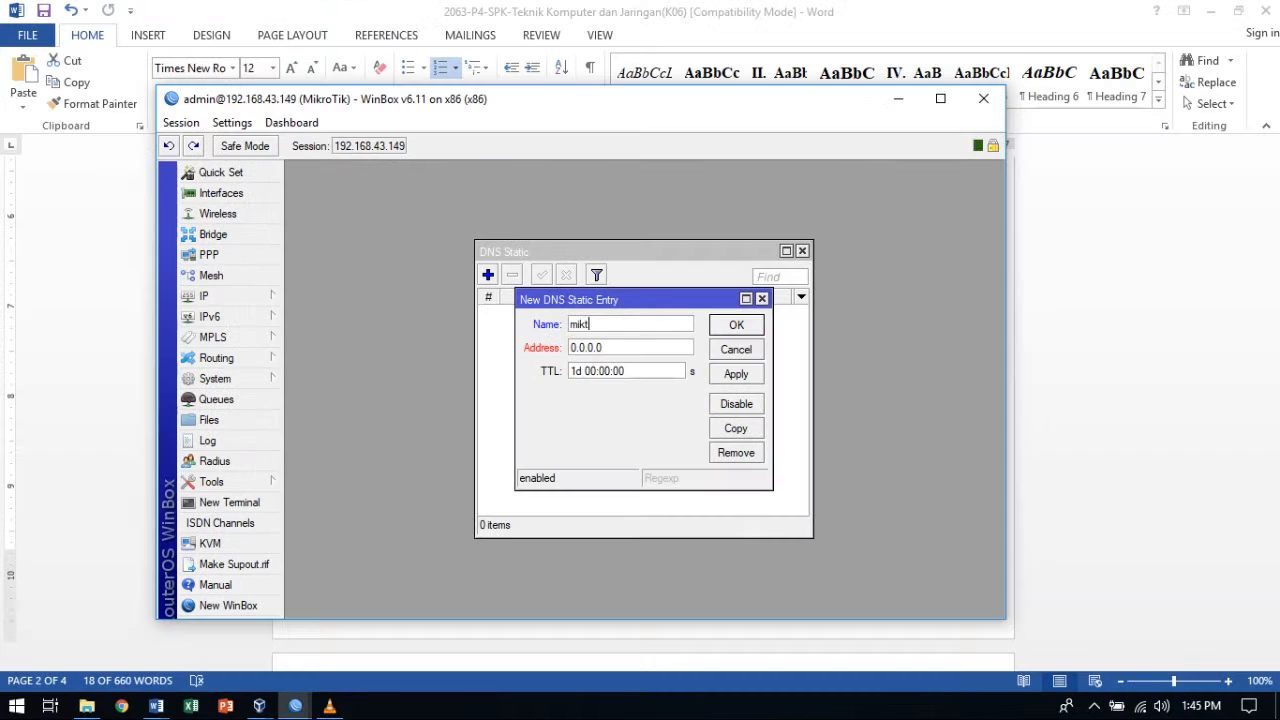
{"action": "type", "text": "rotik.com"}
{"action": "key", "text": "Tab"}
{"action": "type", "text": "bsnp-indo"}
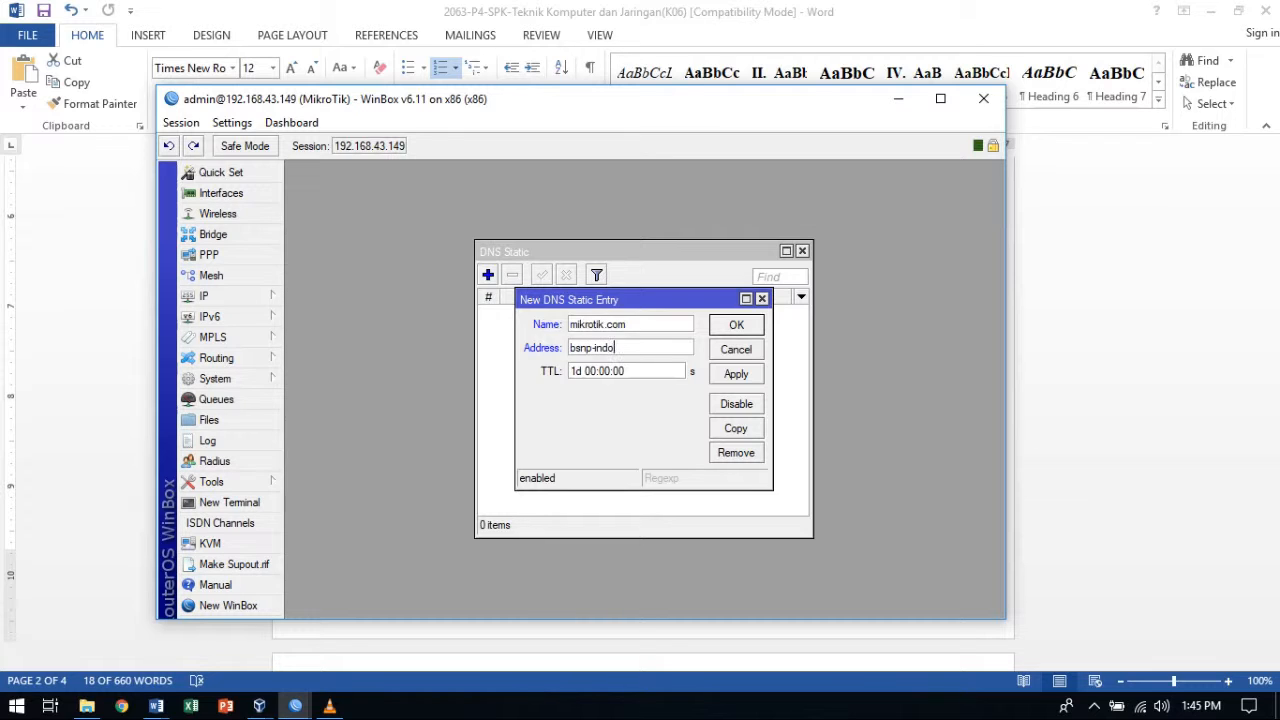
{"action": "type", "text": "nesia.org"}
{"action": "left_click", "coordinate": [736, 373]}
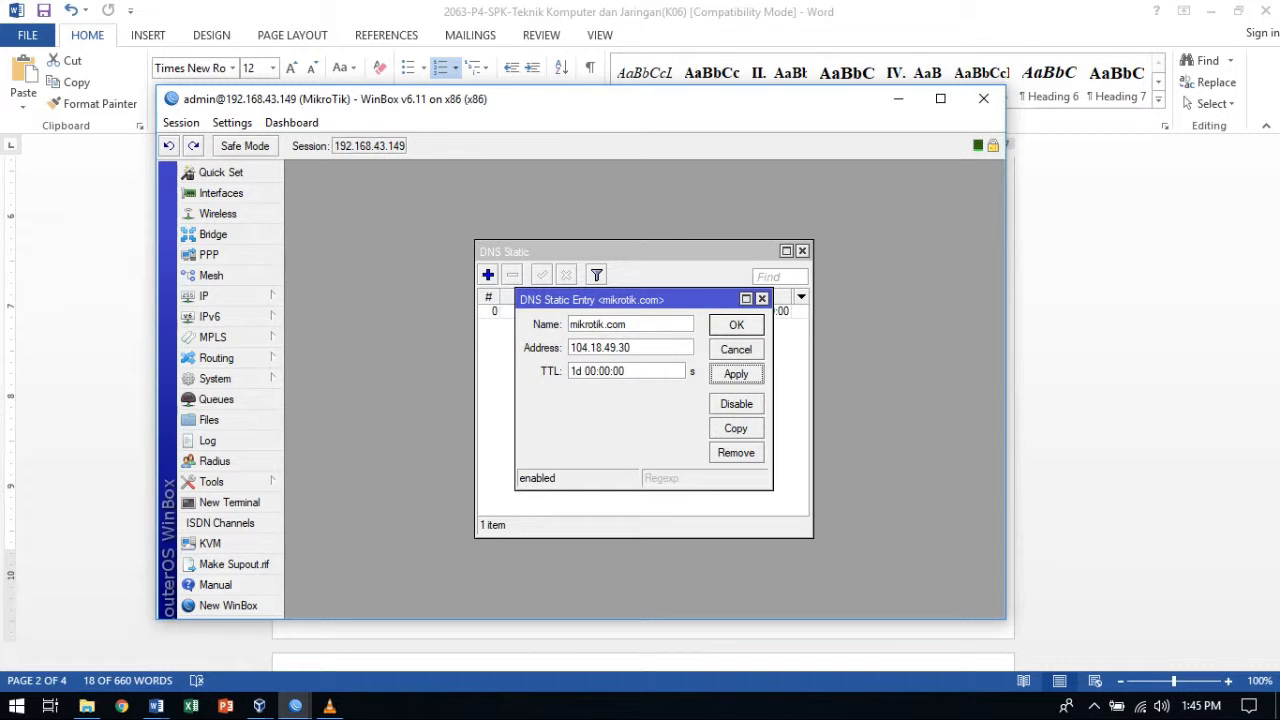
{"action": "left_click_drag", "start_coordinate": [630, 347], "coordinate": [570, 347]}
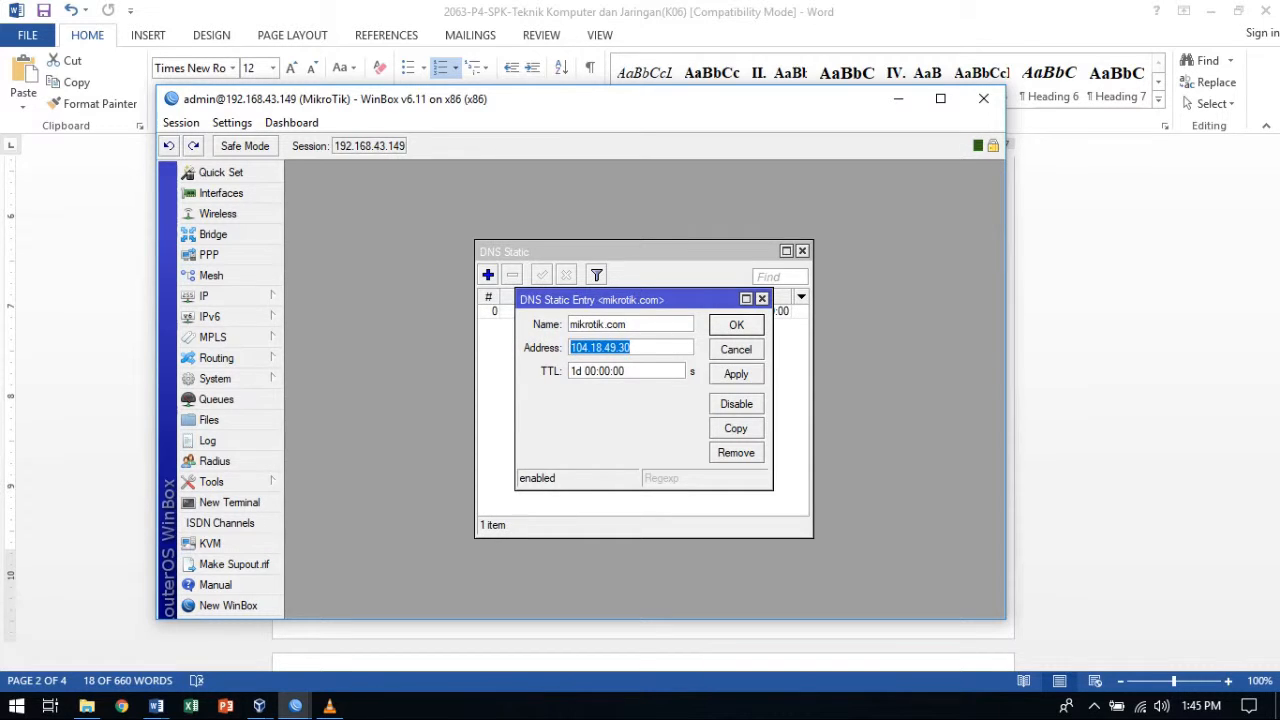
{"action": "key", "text": "Return"}
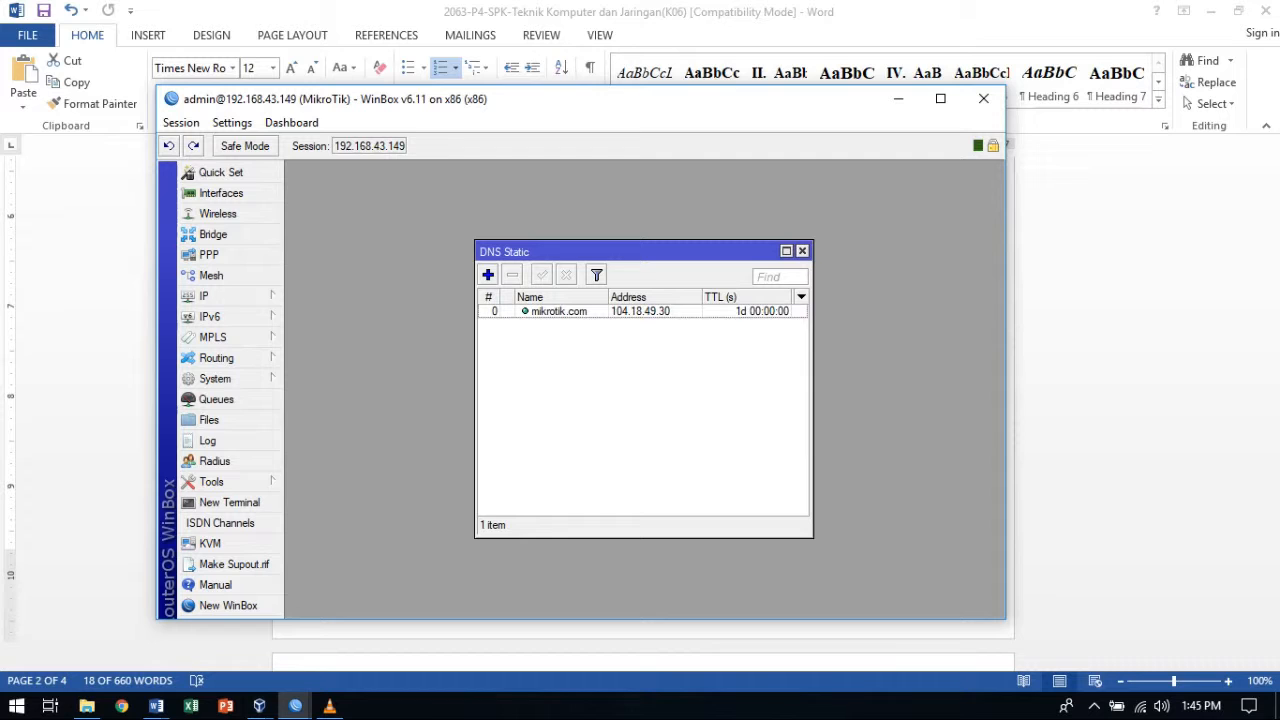
Switch to the WIN XP PRO virtual machine, open Internet Explorer and decline making it the default browser.
{"action": "mouse_move", "coordinate": [259, 706]}
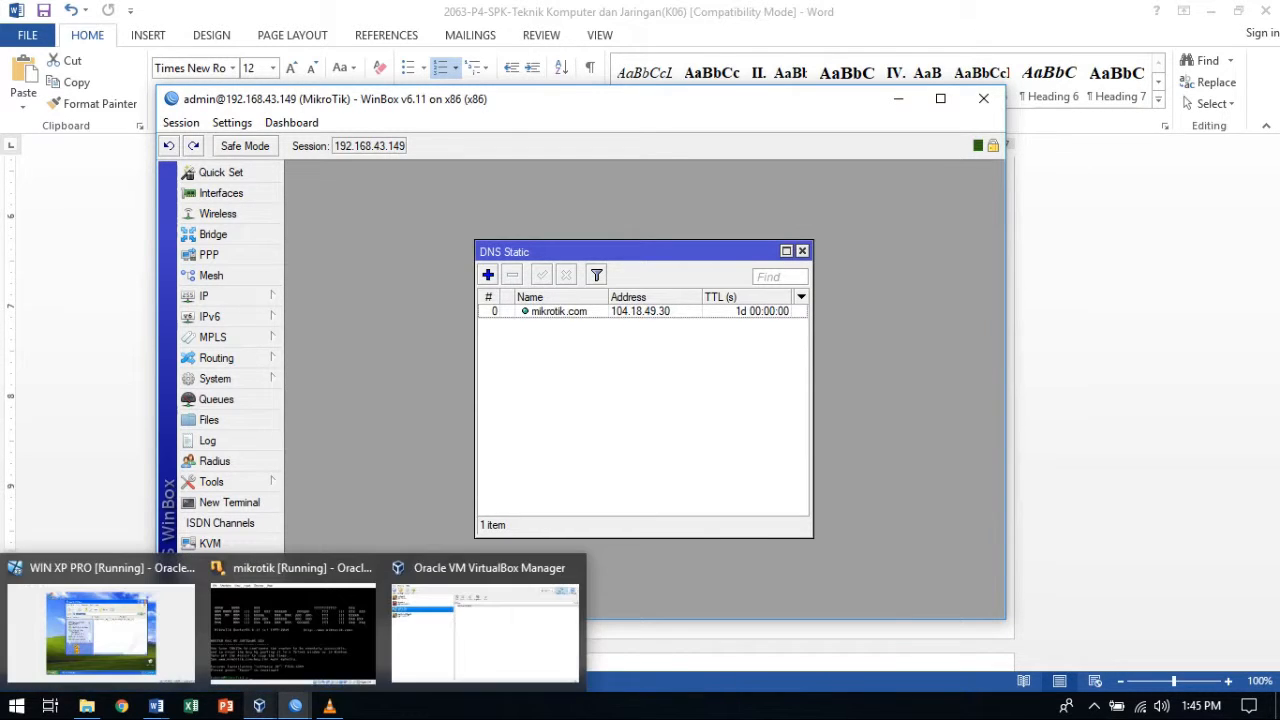
{"action": "left_click", "coordinate": [100, 630]}
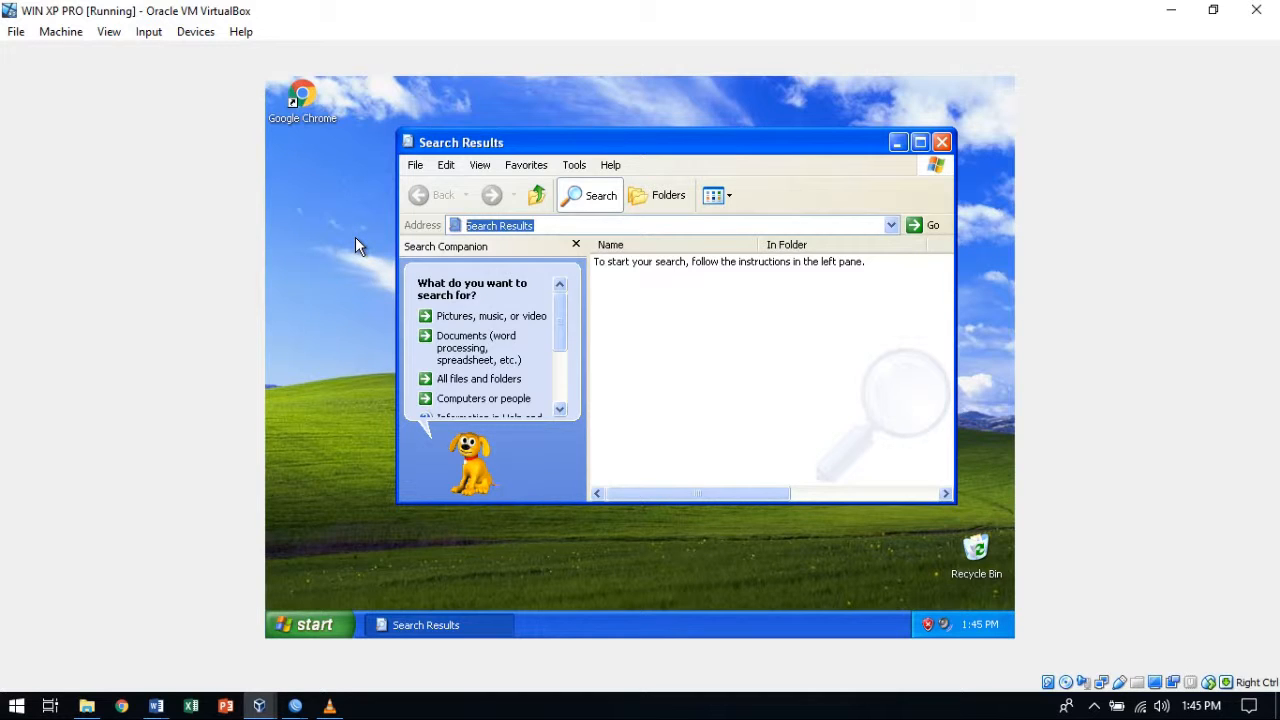
{"action": "type", "text": "inte"}
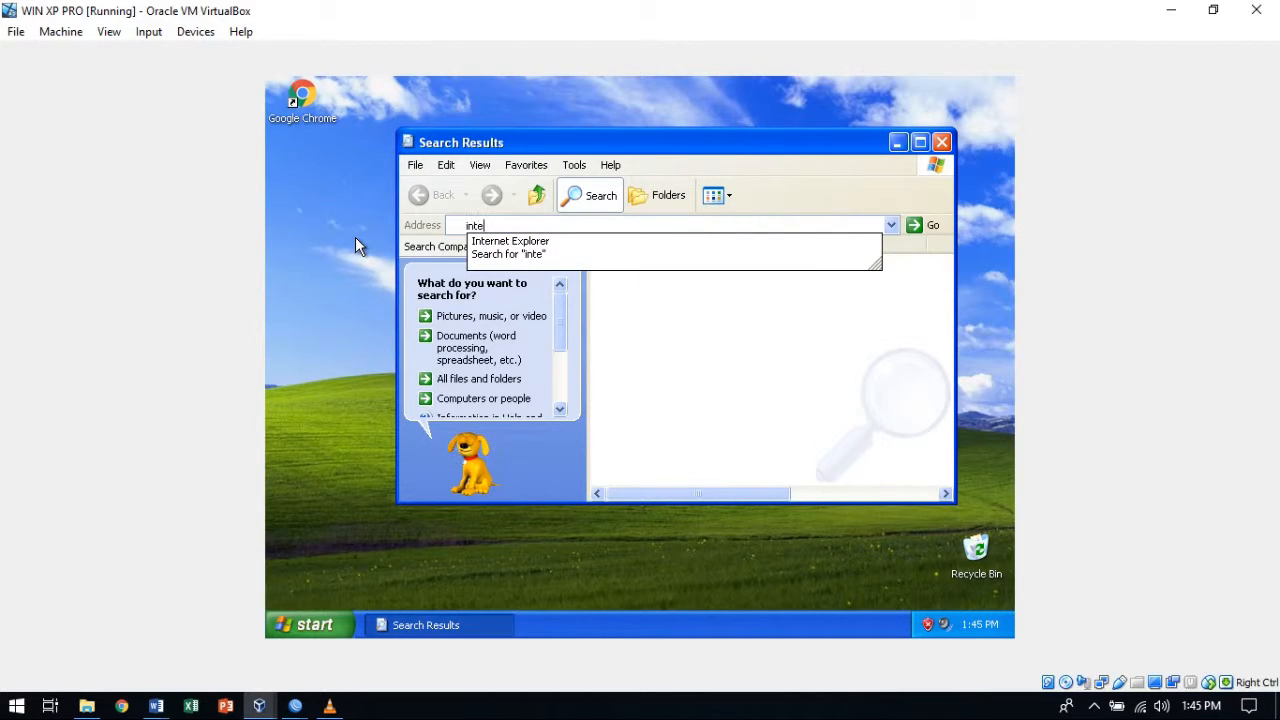
{"action": "left_click", "coordinate": [540, 243]}
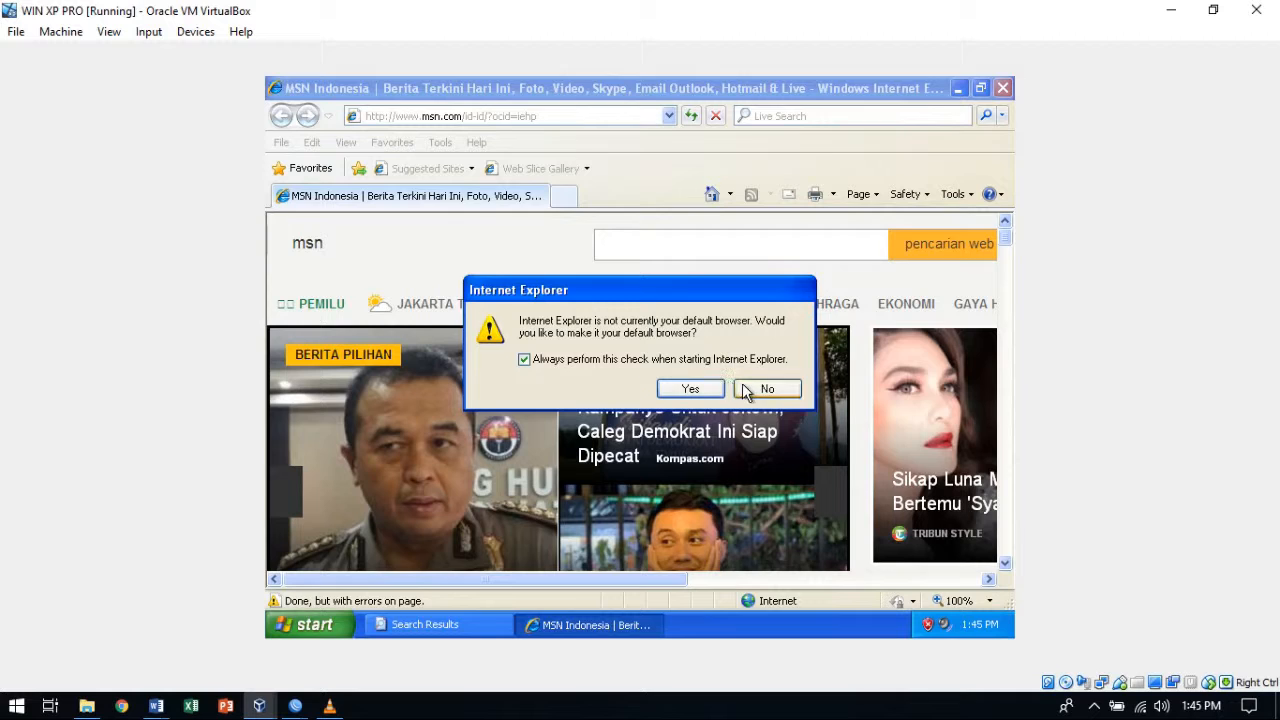
{"action": "left_click", "coordinate": [742, 390]}
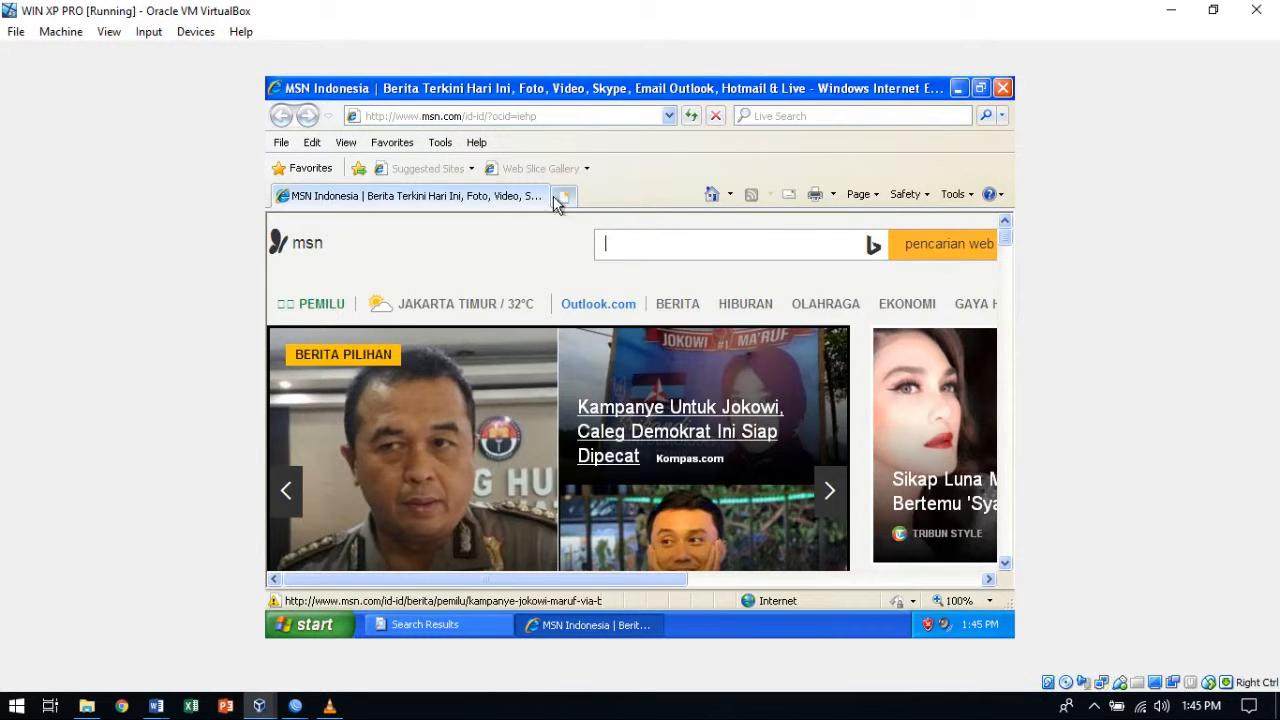
Load mikrotik.com in Internet Explorer on the client to test the redirect.
{"action": "left_click", "coordinate": [549, 117]}
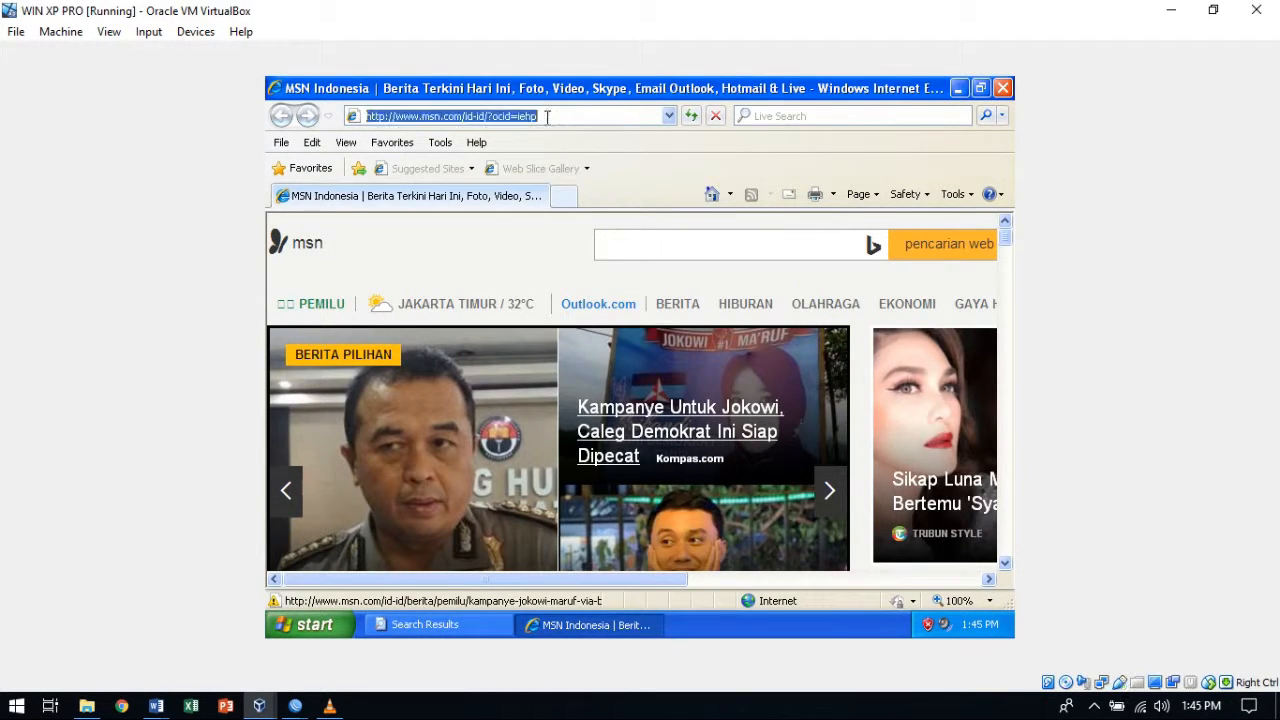
{"action": "type", "text": "mikro"}
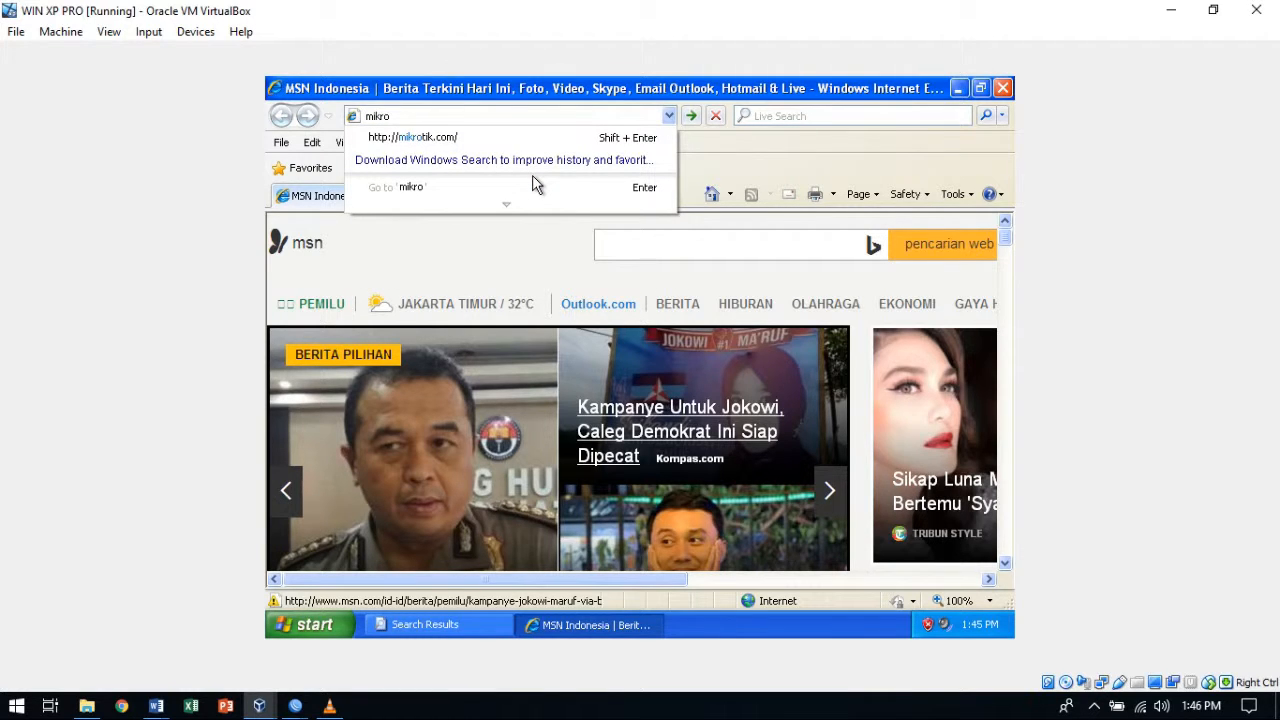
{"action": "left_click", "coordinate": [466, 137]}
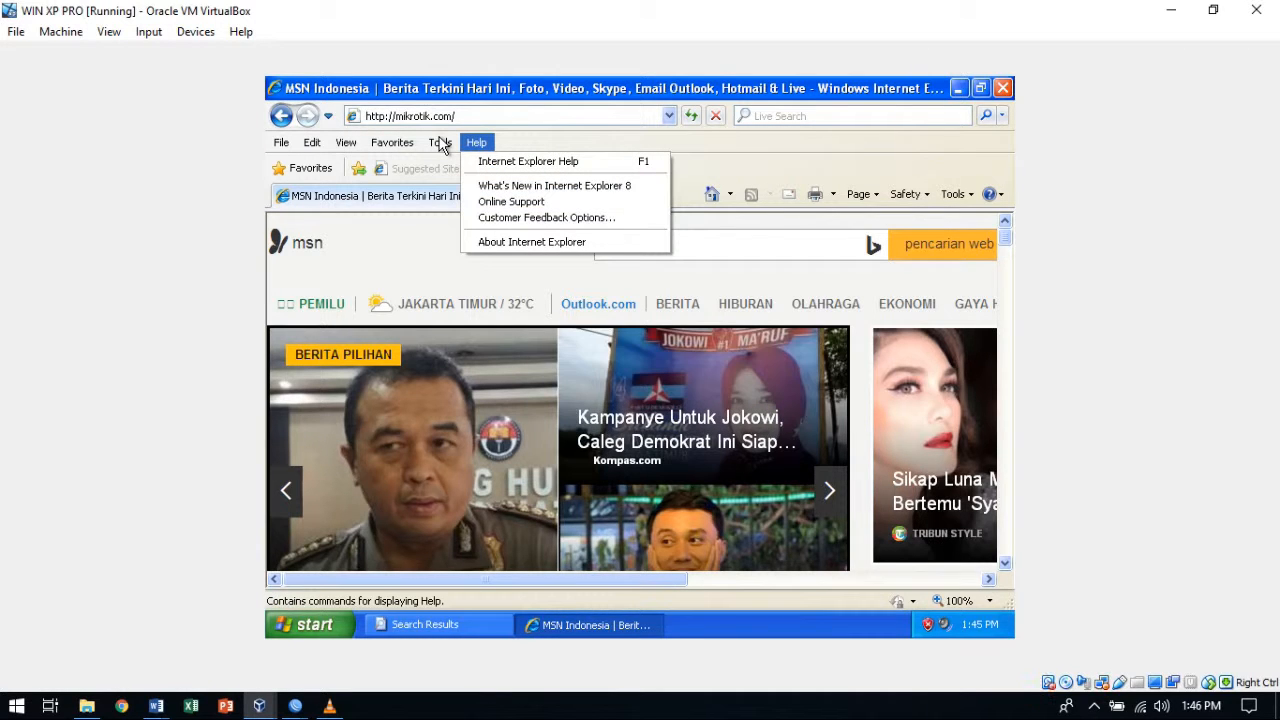
{"action": "left_click", "coordinate": [440, 142]}
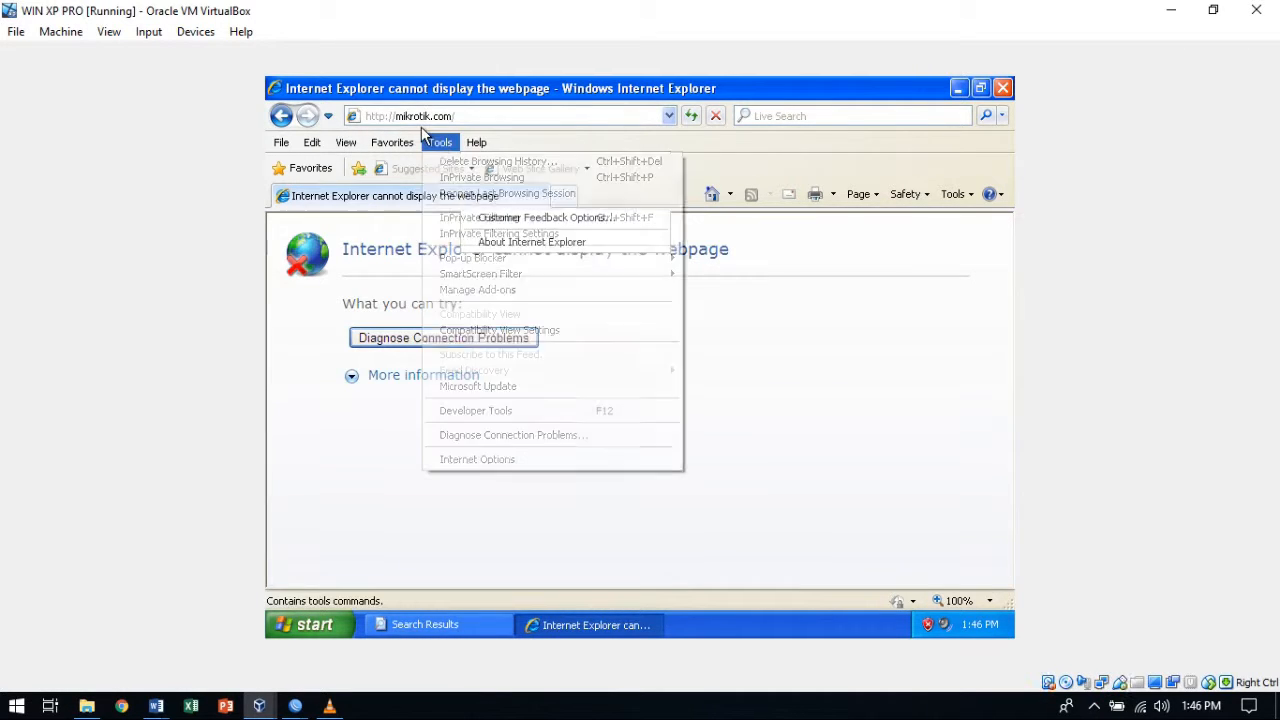
{"action": "left_click", "coordinate": [820, 397]}
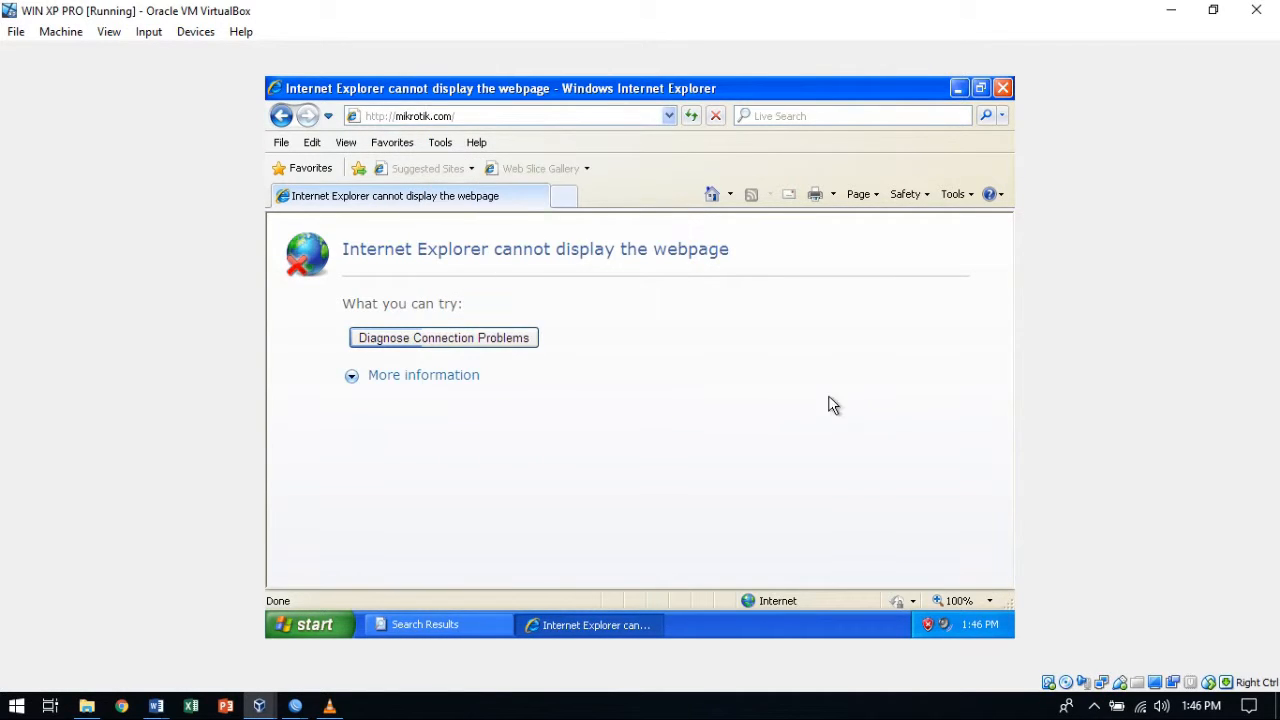
Request mikrotik.com again and expand the error page's additional information to read the possible causes.
{"action": "left_click", "coordinate": [472, 115]}
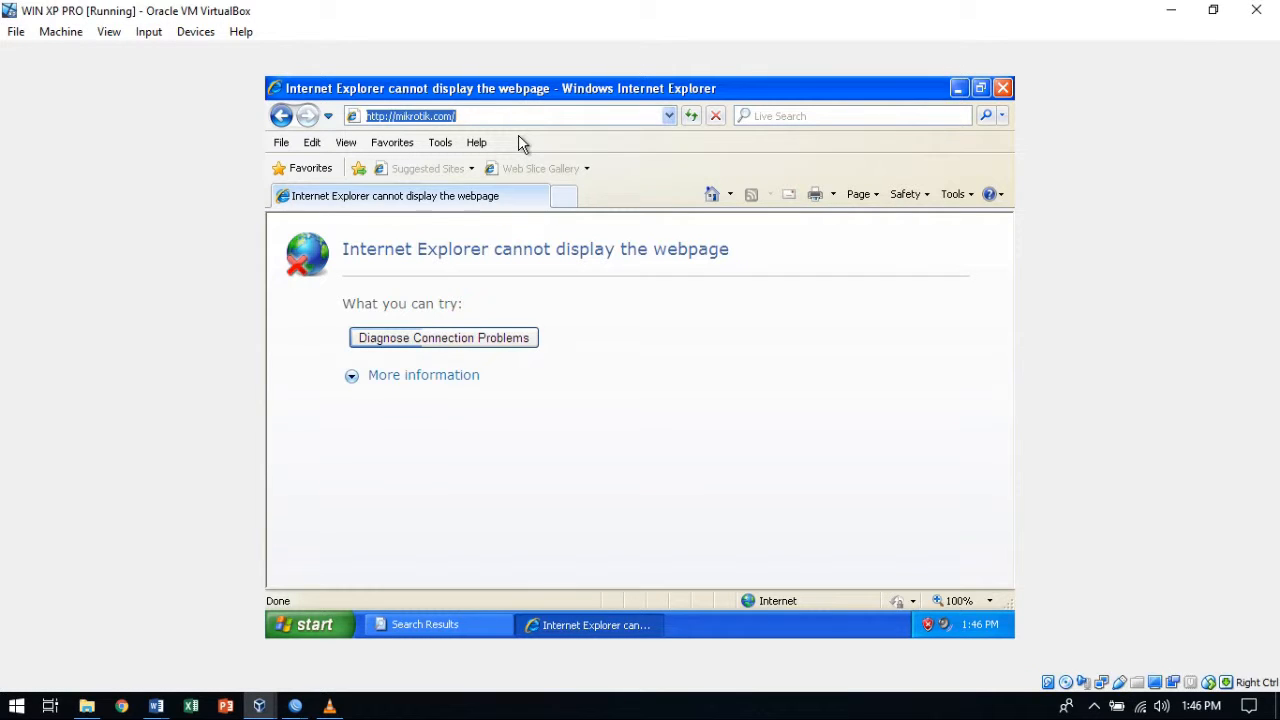
{"action": "key", "text": "Return"}
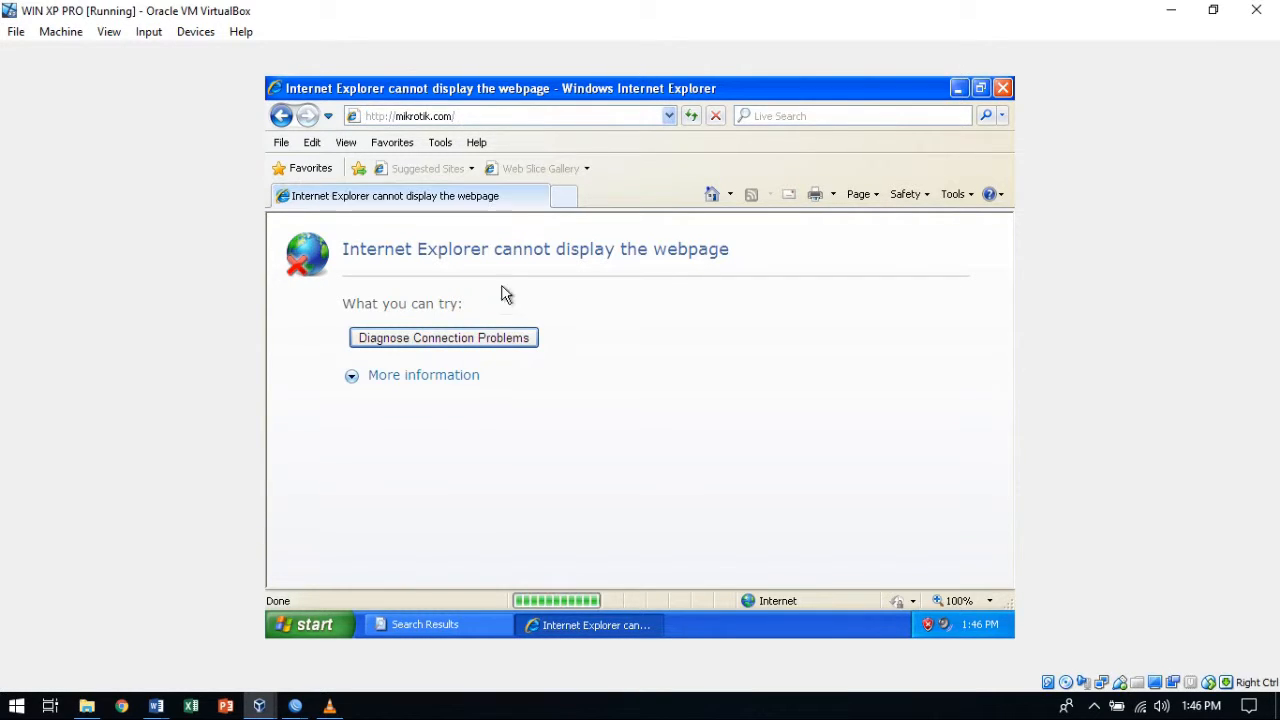
{"action": "left_click", "coordinate": [446, 376]}
{"action": "scroll", "coordinate": [493, 453], "scroll_direction": "down", "scroll_amount": 3}
{"action": "scroll", "coordinate": [493, 453], "scroll_direction": "up", "scroll_amount": 3}
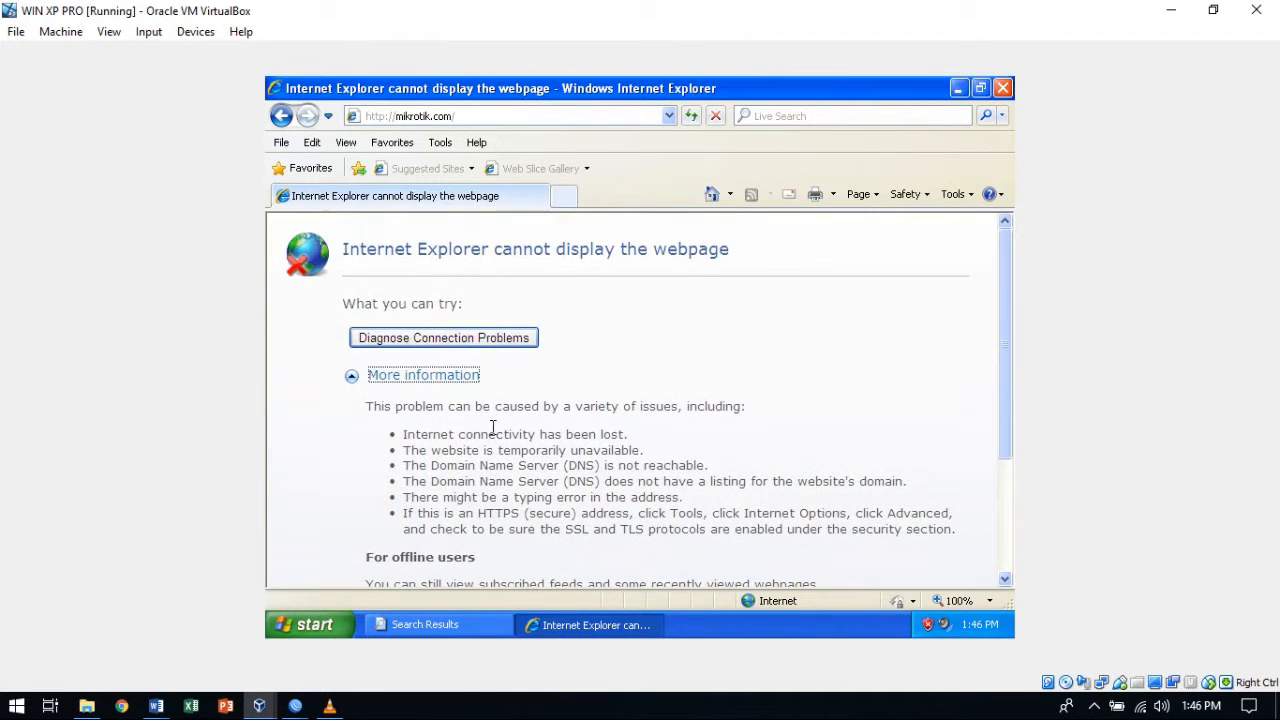
Write the note "harus di tambah firewall dan web proxy guys" in the browser's address field and select the text.
{"action": "left_click", "coordinate": [590, 117]}
{"action": "type", "text": "harus di t"}
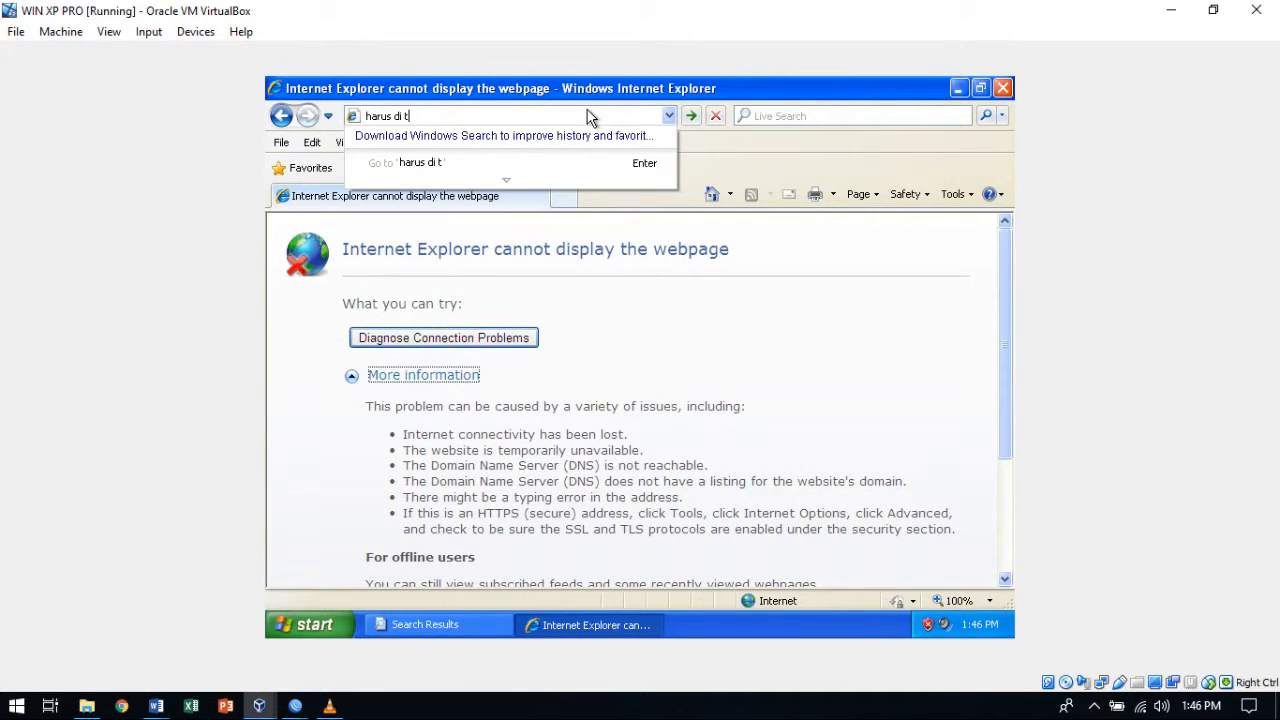
{"action": "type", "text": "ambah firewall dan w"}
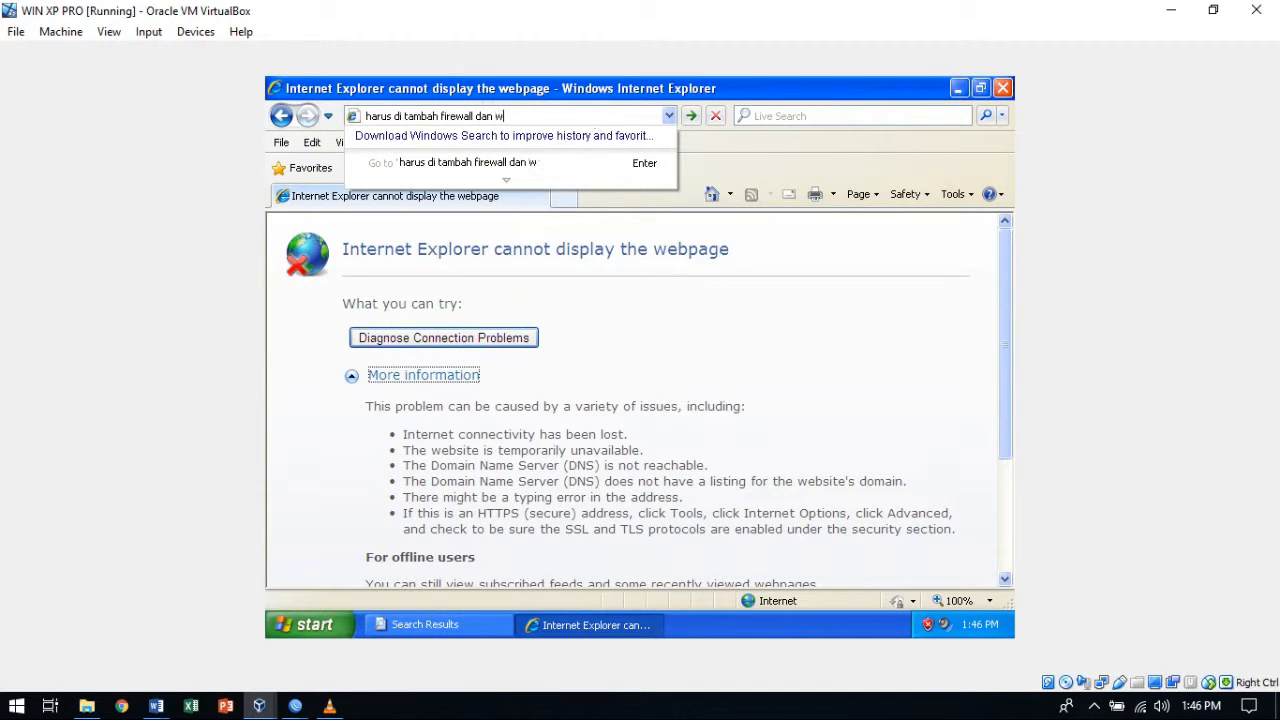
{"action": "type", "text": "eb proxy guys"}
{"action": "key", "text": "ctrl+a"}
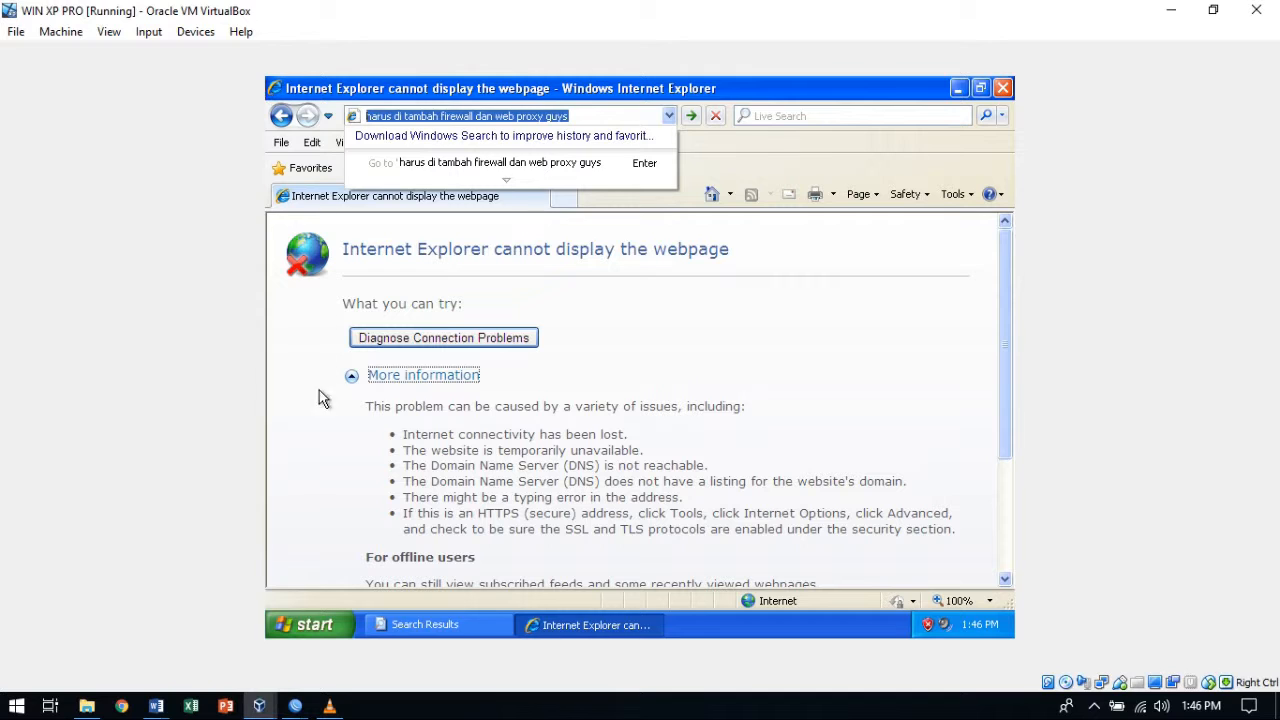
Switch to WinBox and inspect the general and action settings of the dstnat redirect rule in the firewall's NAT list.
{"action": "mouse_move", "coordinate": [259, 706]}
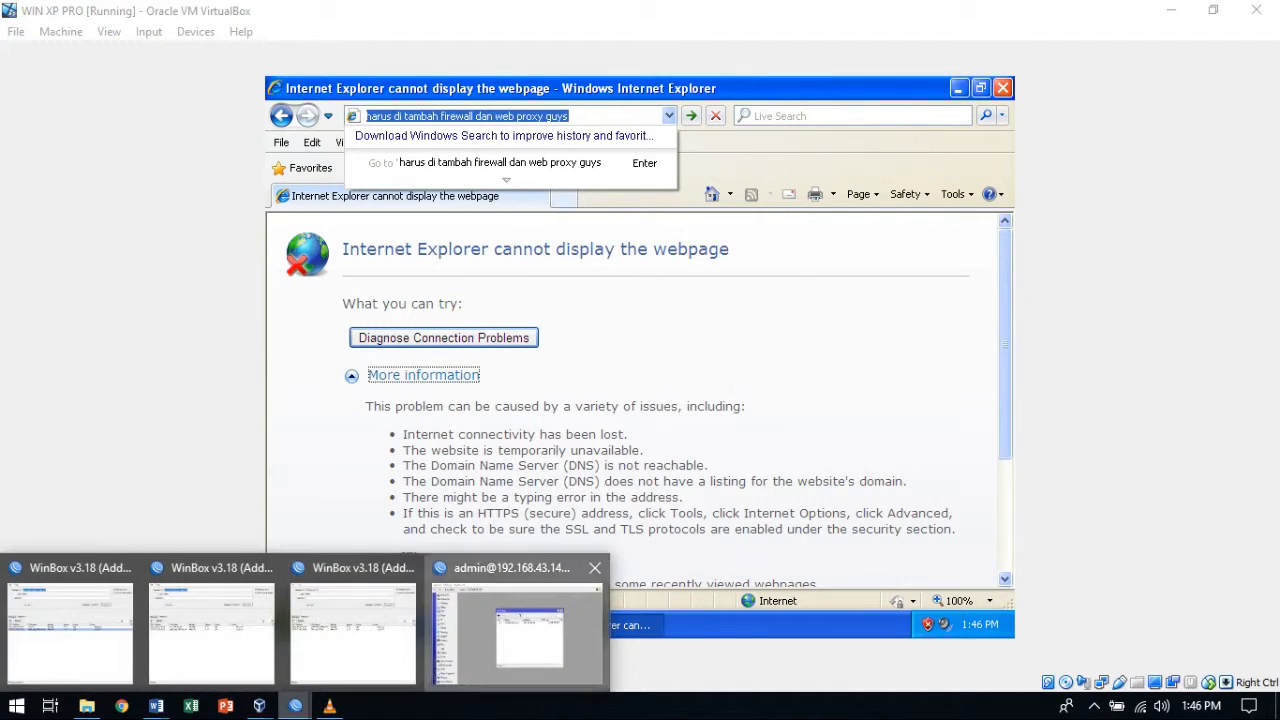
{"action": "left_click", "coordinate": [490, 633]}
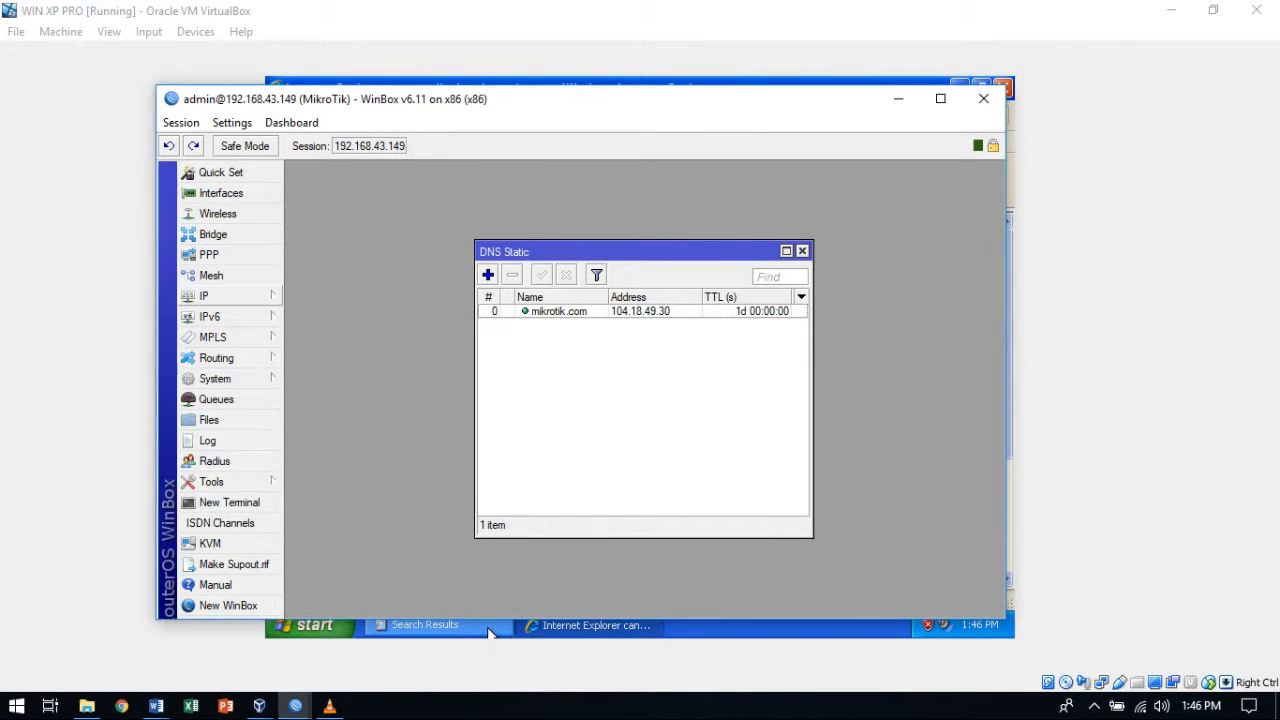
{"action": "left_click", "coordinate": [205, 296]}
{"action": "left_click", "coordinate": [311, 371]}
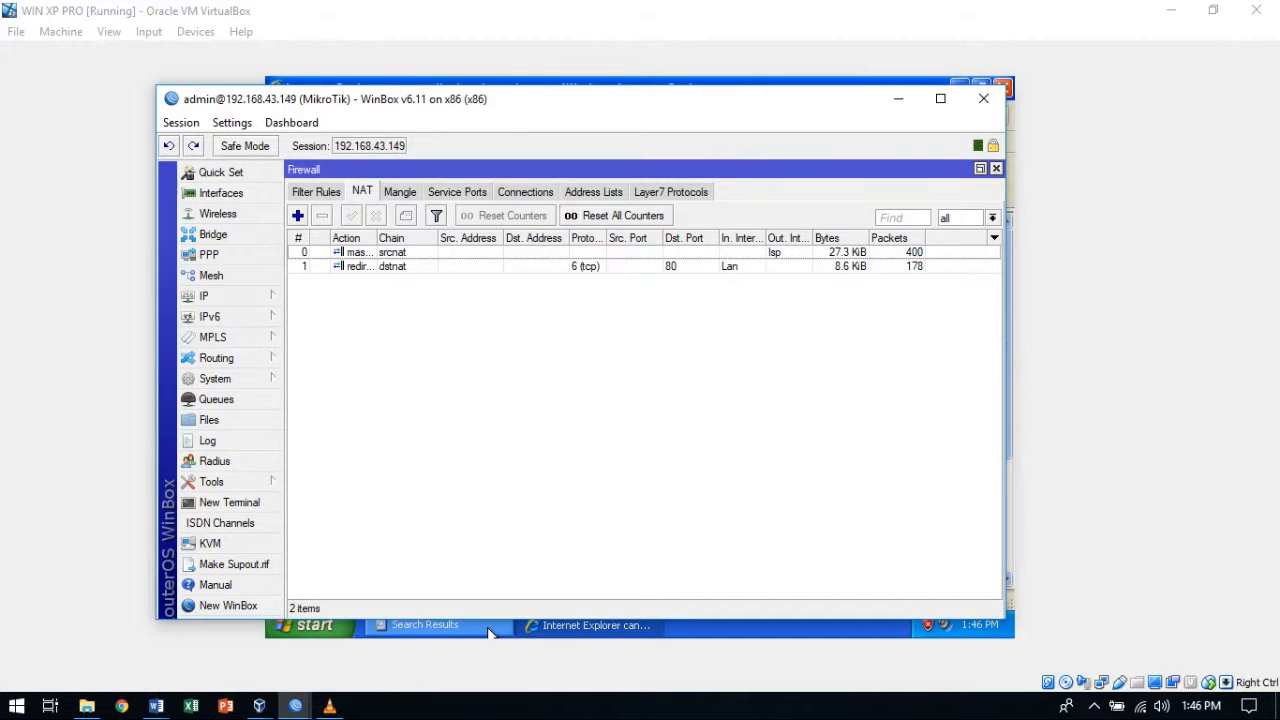
{"action": "double_click", "coordinate": [450, 266]}
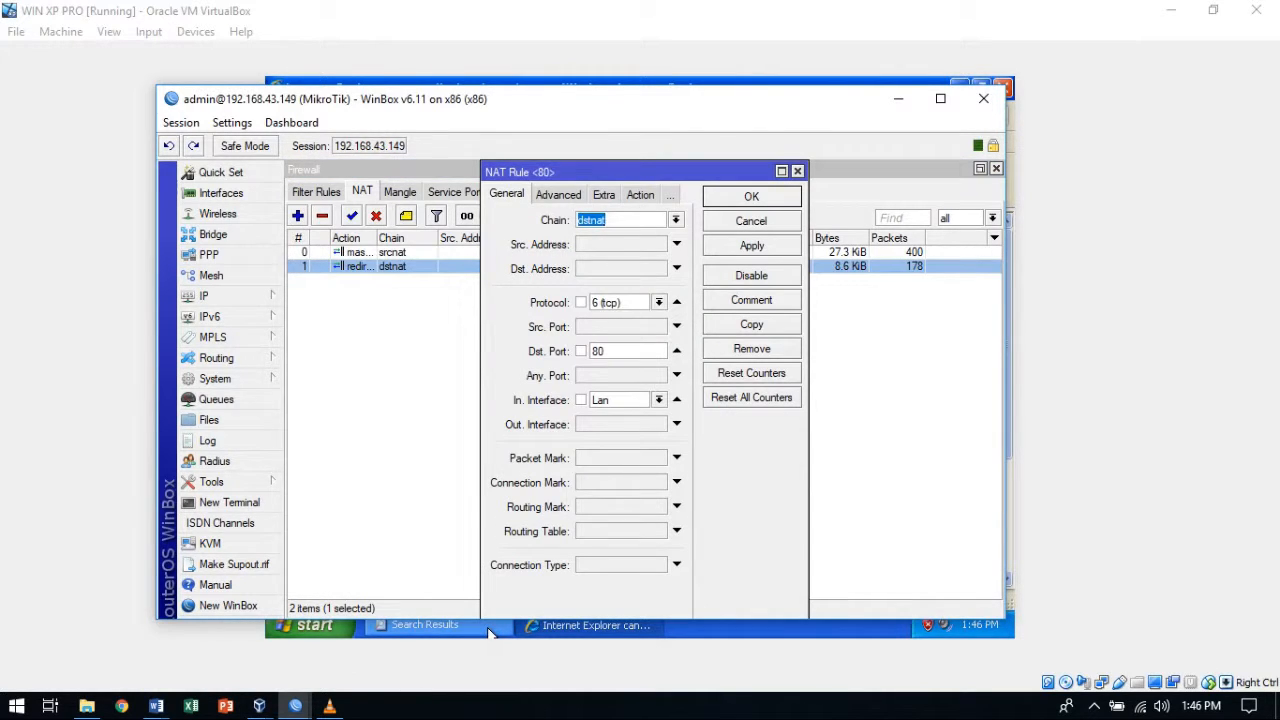
{"action": "left_click", "coordinate": [604, 195]}
{"action": "left_click", "coordinate": [640, 195]}
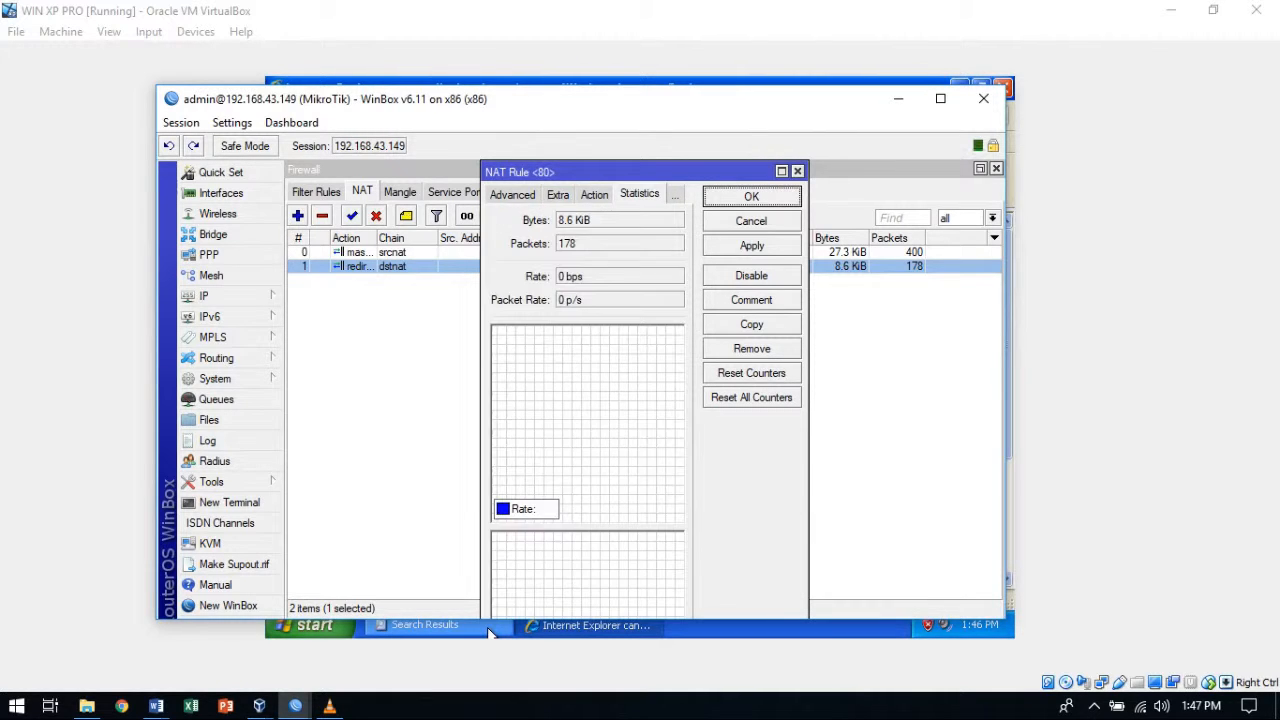
{"action": "left_click", "coordinate": [595, 195]}
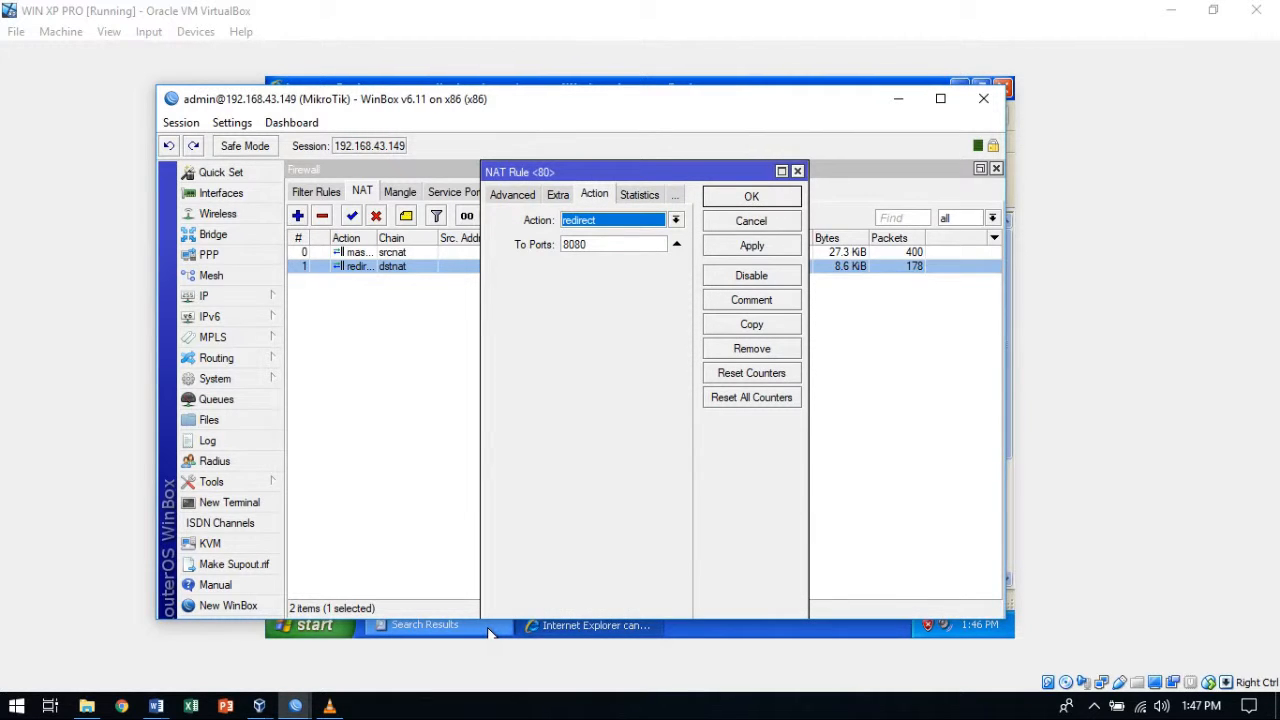
{"action": "left_click", "coordinate": [797, 171]}
Create a new Web Proxy access rule with destination port 80 and destination host mikrotik.com.
{"action": "left_click", "coordinate": [204, 296]}
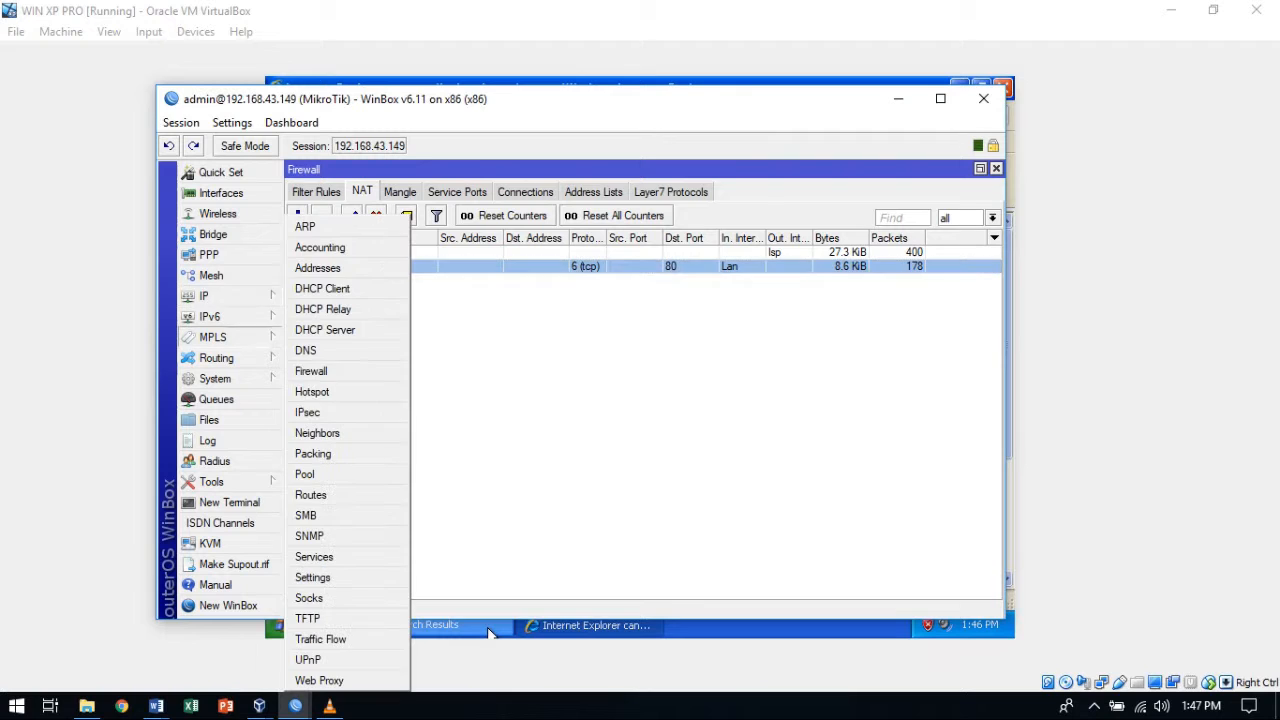
{"action": "left_click", "coordinate": [319, 680]}
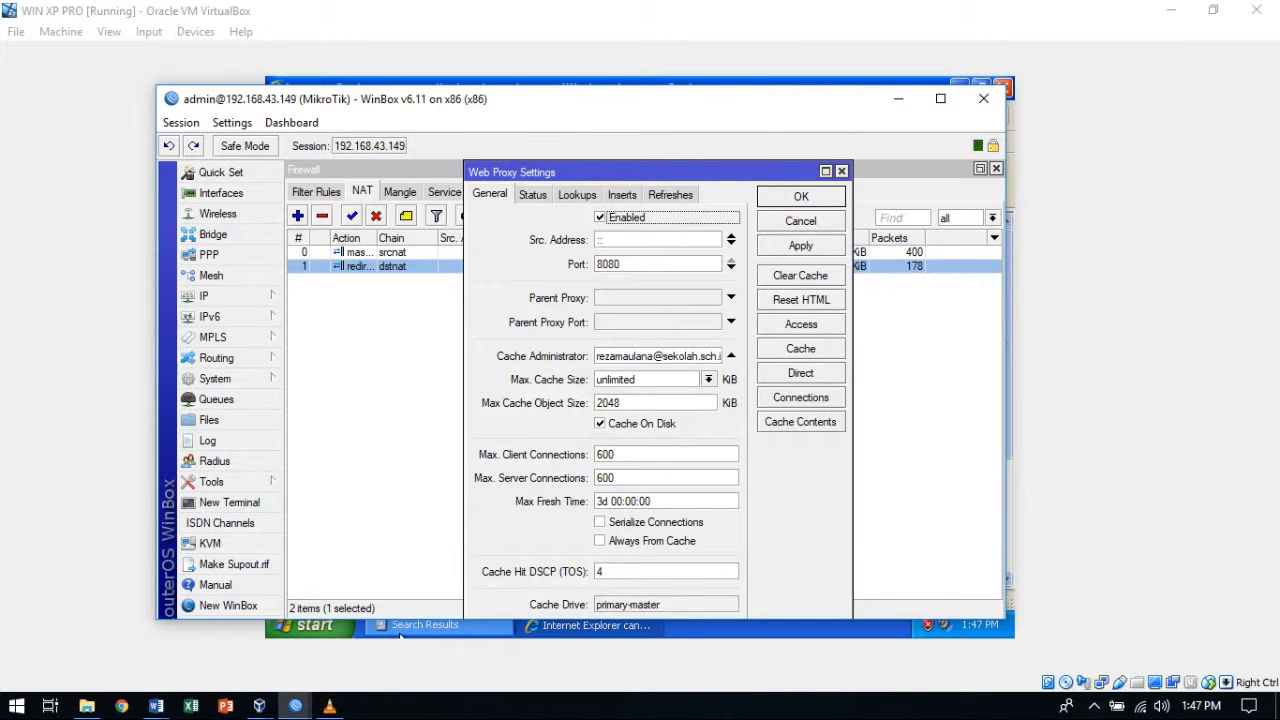
{"action": "left_click", "coordinate": [800, 324]}
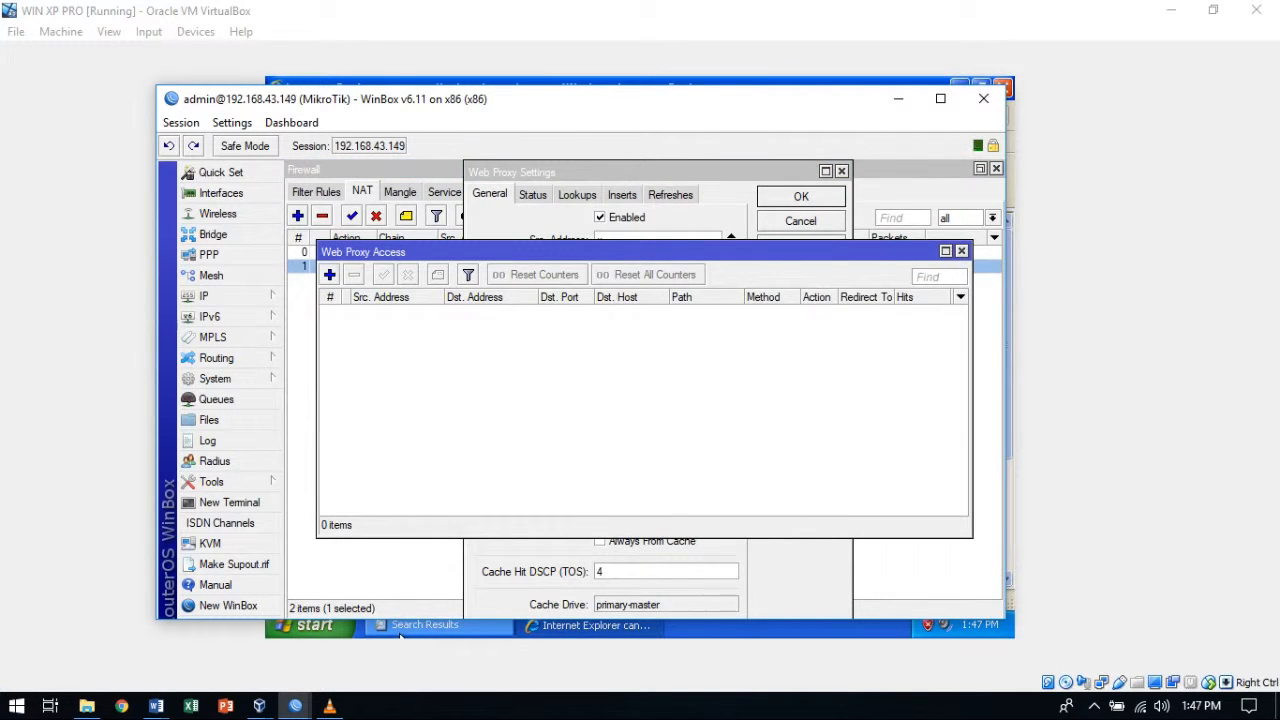
{"action": "left_click", "coordinate": [329, 274]}
{"action": "left_click", "coordinate": [634, 324]}
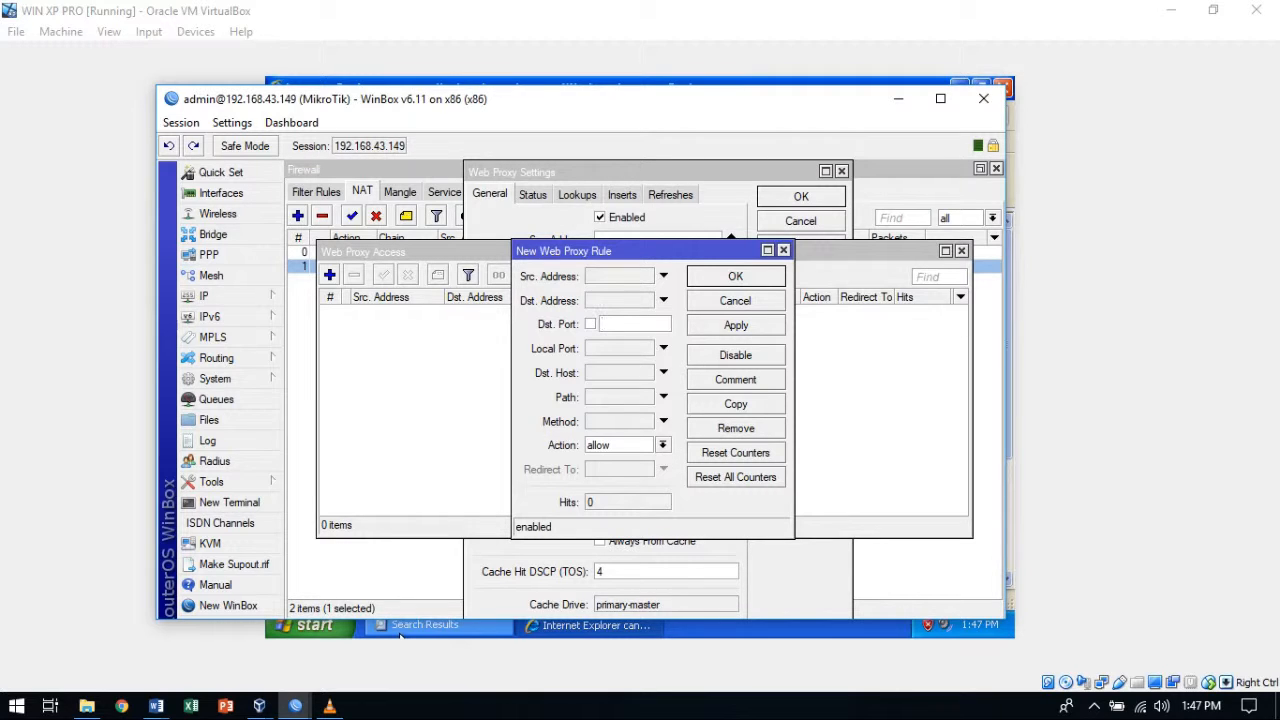
{"action": "type", "text": "80"}
{"action": "left_click", "coordinate": [630, 373]}
{"action": "type", "text": "mikrot"}
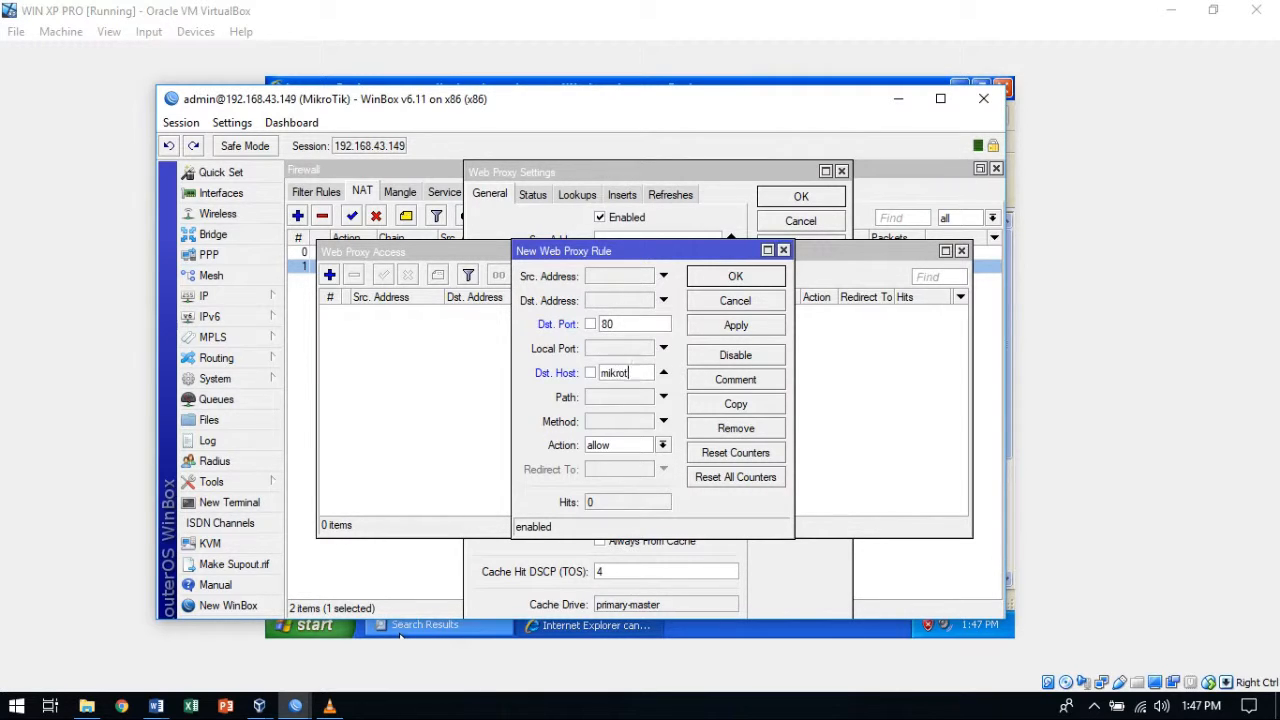
{"action": "type", "text": "ik.com"}
Set the proxy rule's action to deny with a redirect to bsnp-indonesia.org, and save the rule.
{"action": "left_click", "coordinate": [663, 445]}
{"action": "left_click", "coordinate": [620, 470]}
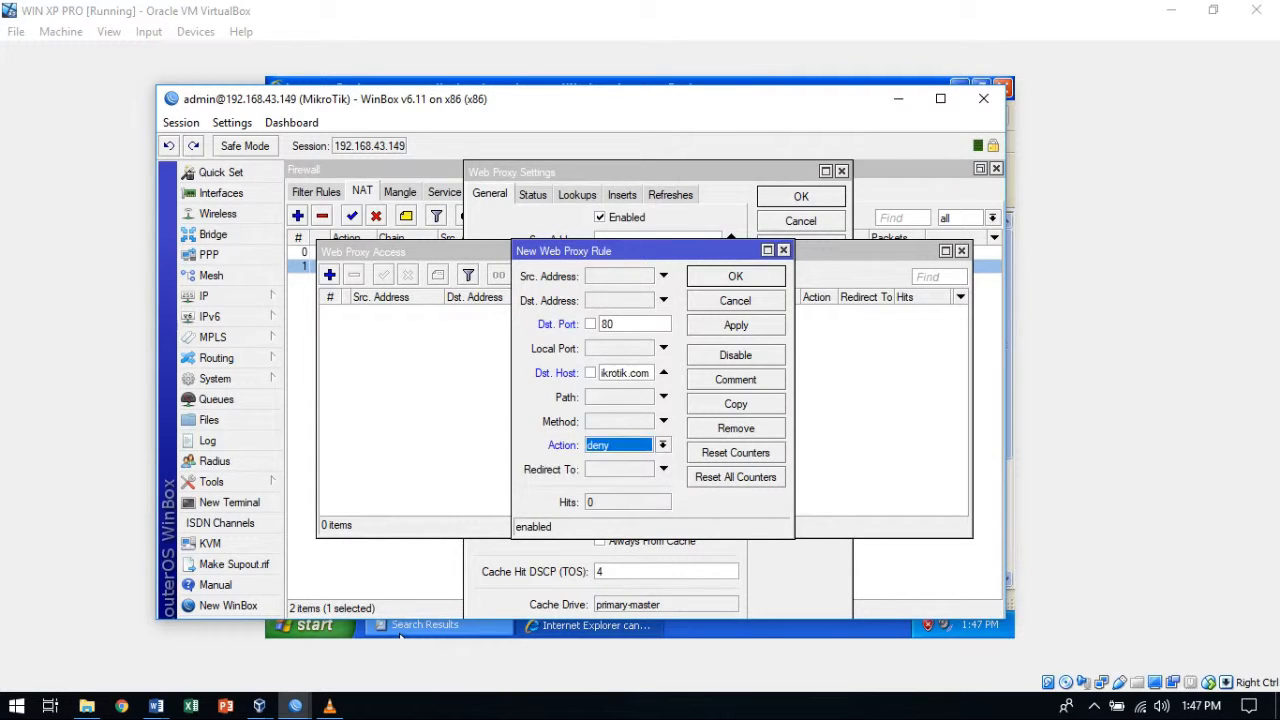
{"action": "left_click", "coordinate": [663, 469]}
{"action": "type", "text": "b"}
{"action": "type", "text": "p-indon"}
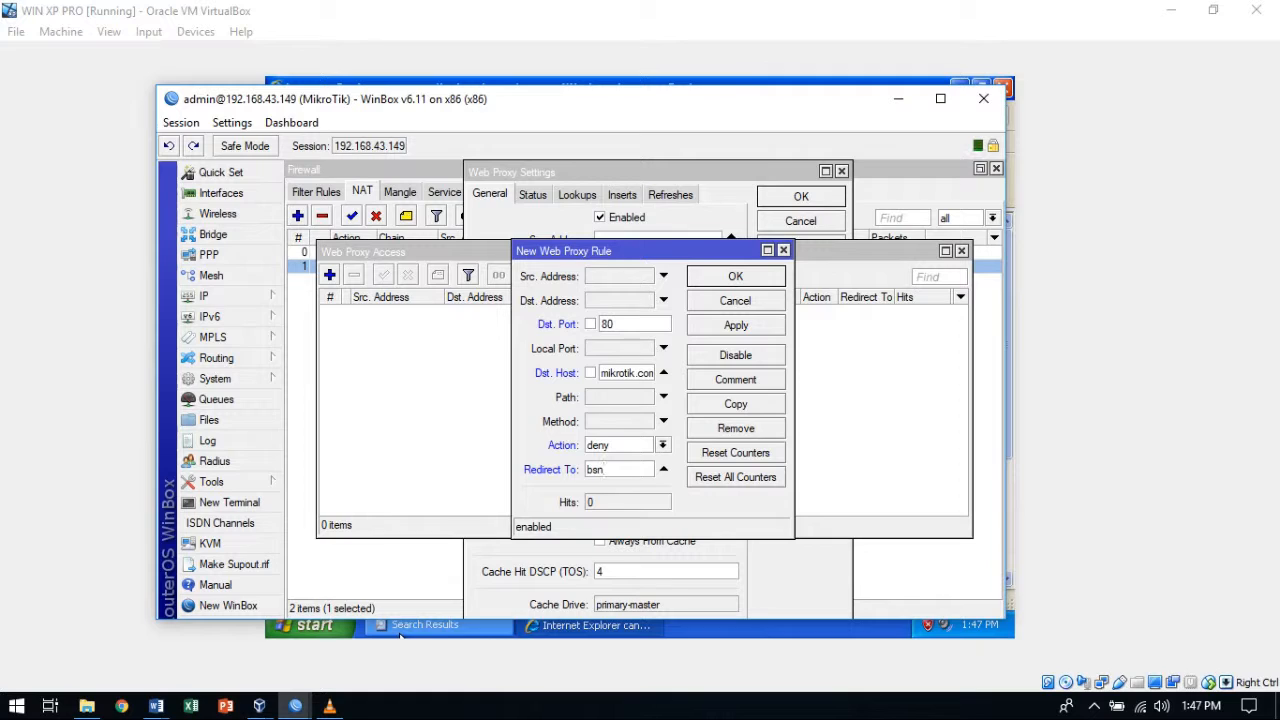
{"action": "type", "text": "esia.org"}
{"action": "key", "text": "Return"}
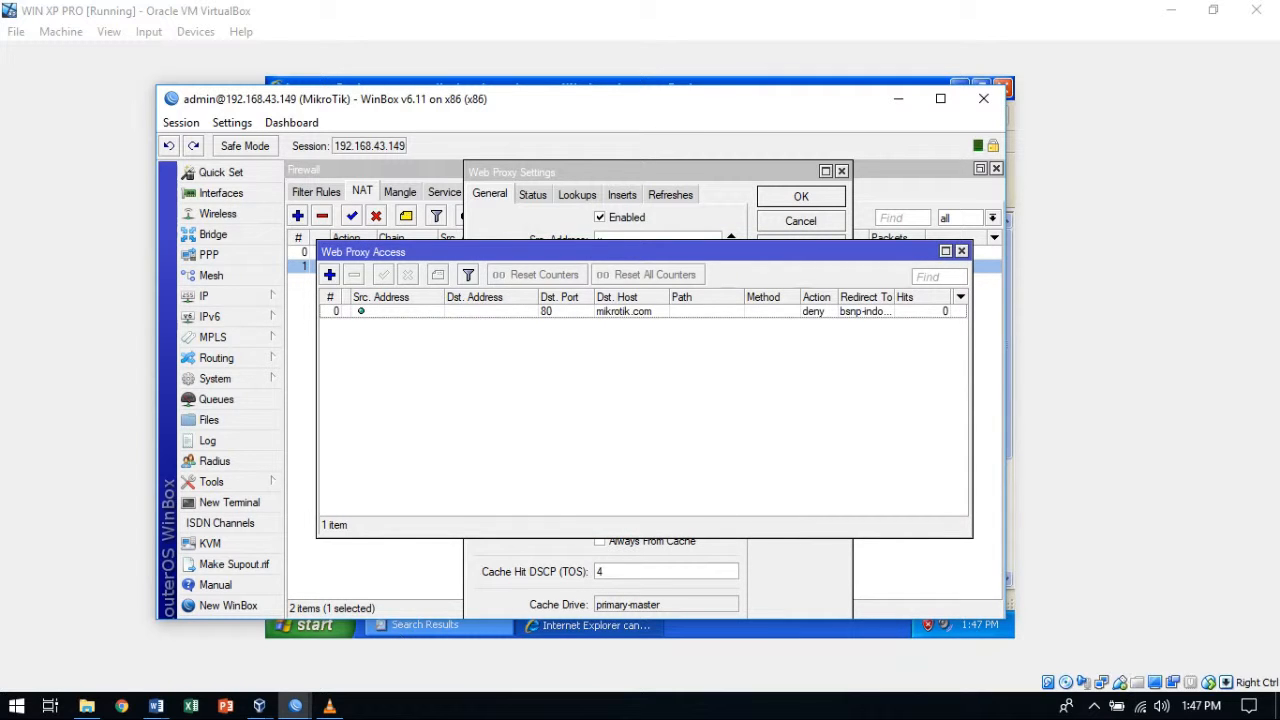
Switch back to the WIN XP PRO virtual machine and load mikrotik.com in Internet Explorer to test the proxy rule.
{"action": "left_click", "coordinate": [259, 706]}
{"action": "left_click", "coordinate": [100, 630]}
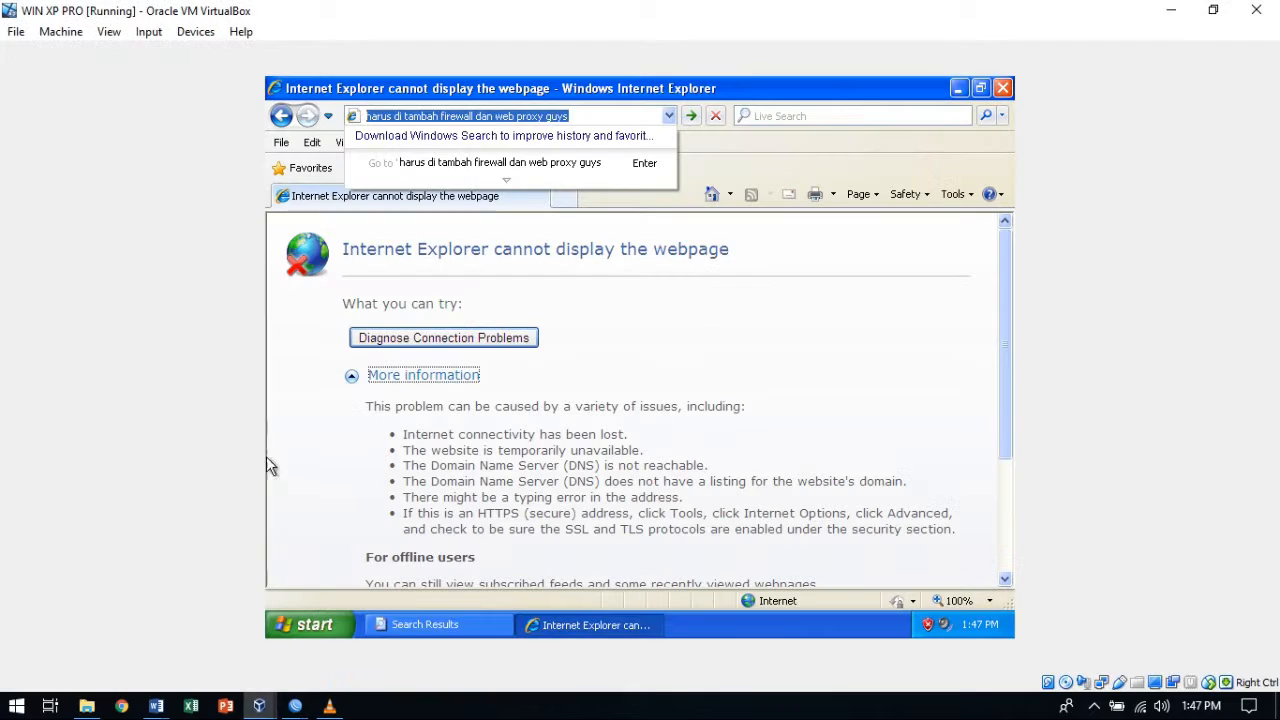
{"action": "left_click", "coordinate": [663, 245]}
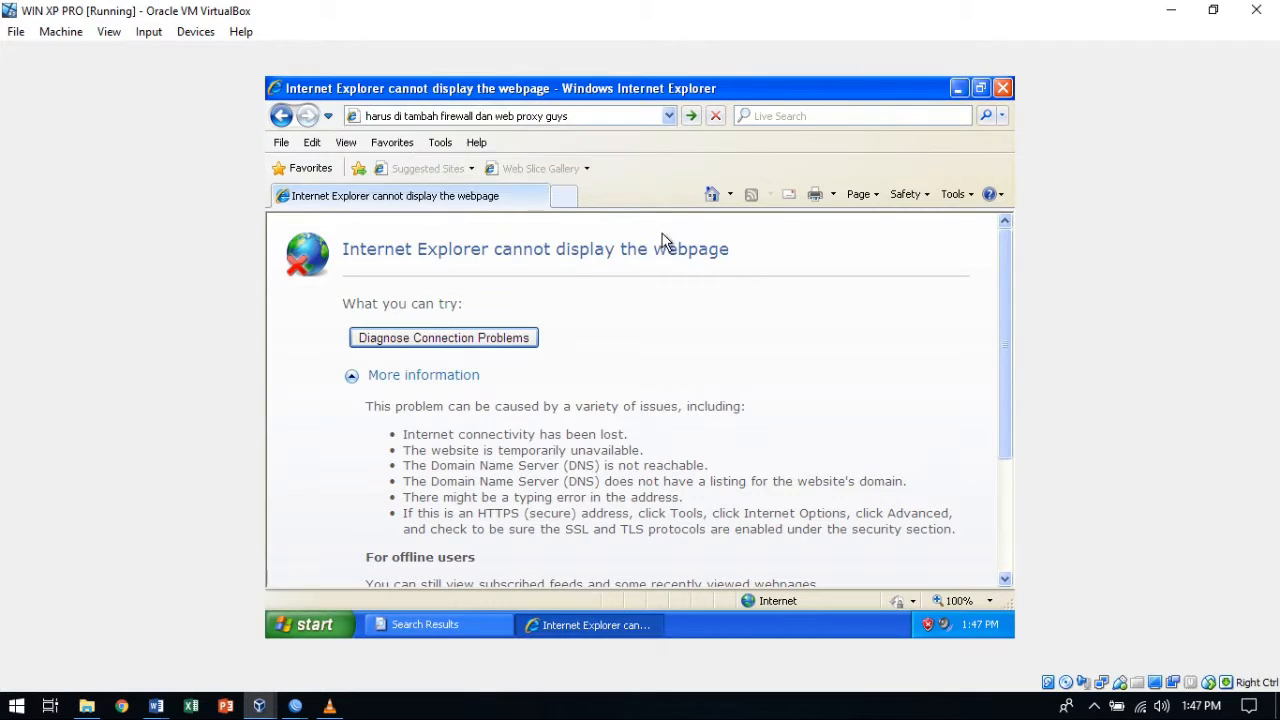
{"action": "left_click", "coordinate": [608, 116]}
{"action": "type", "text": "mi"}
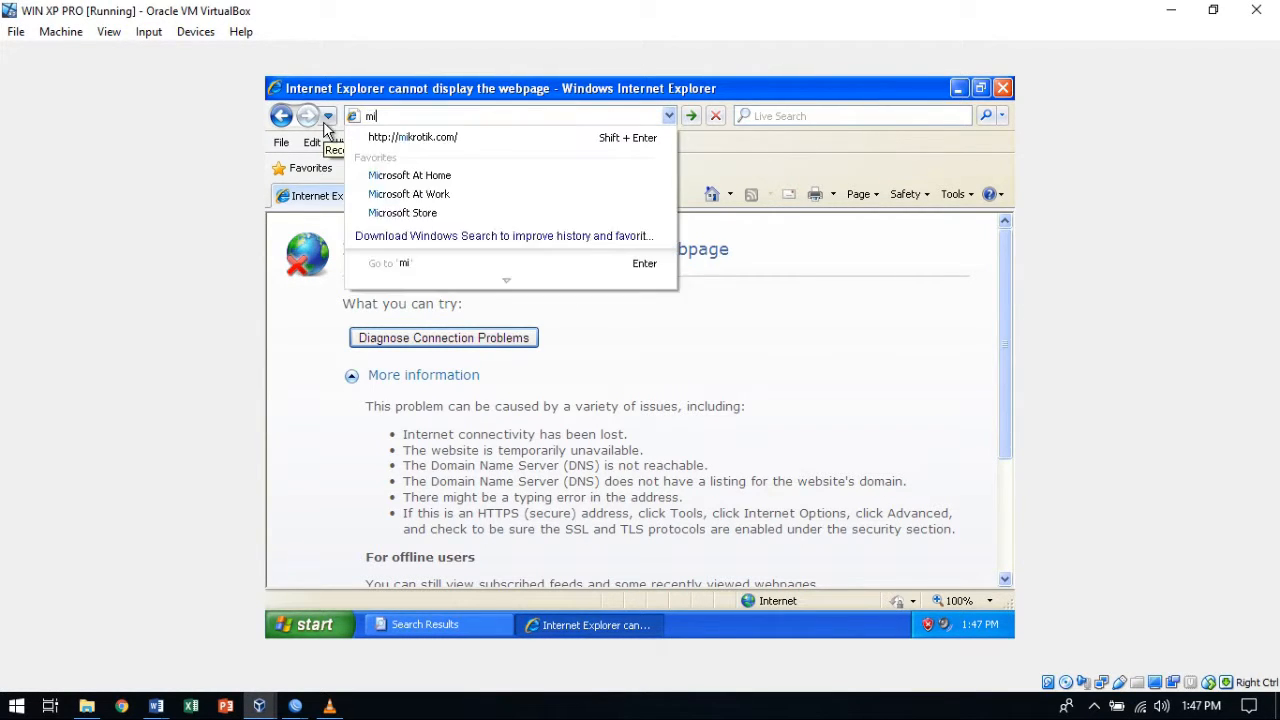
{"action": "type", "text": "krotik.com"}
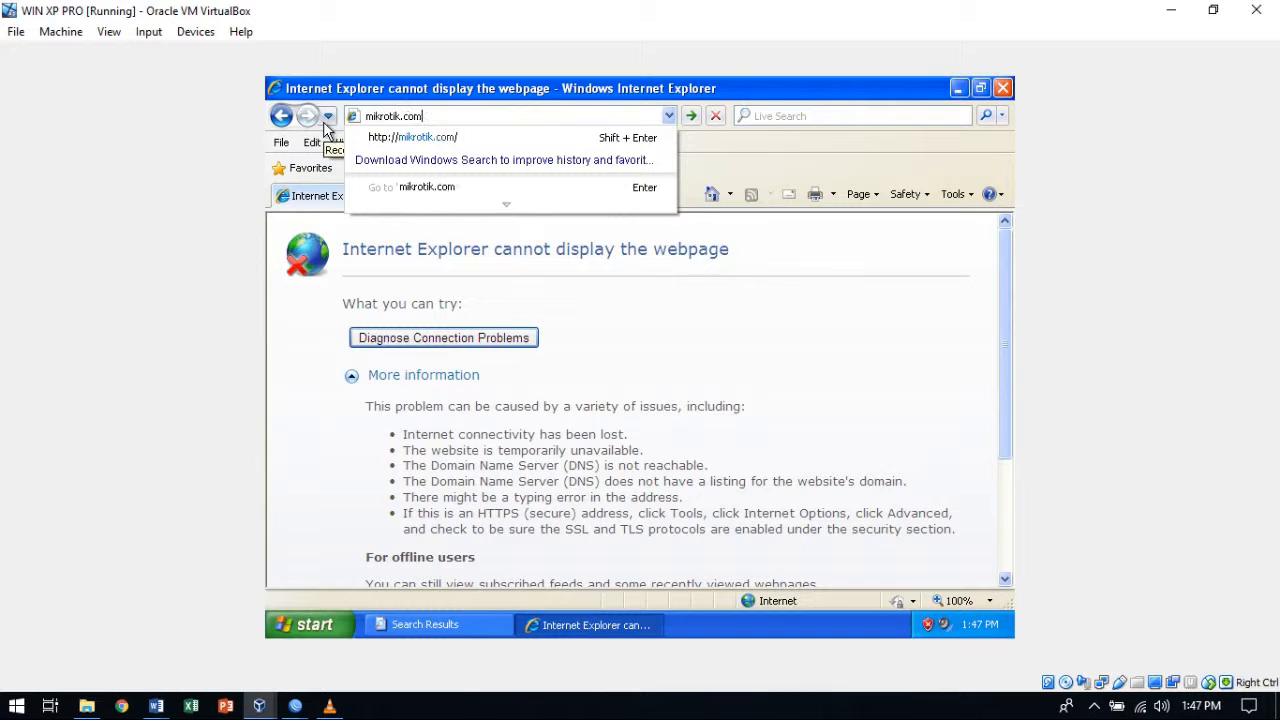
{"action": "key", "text": "Return"}
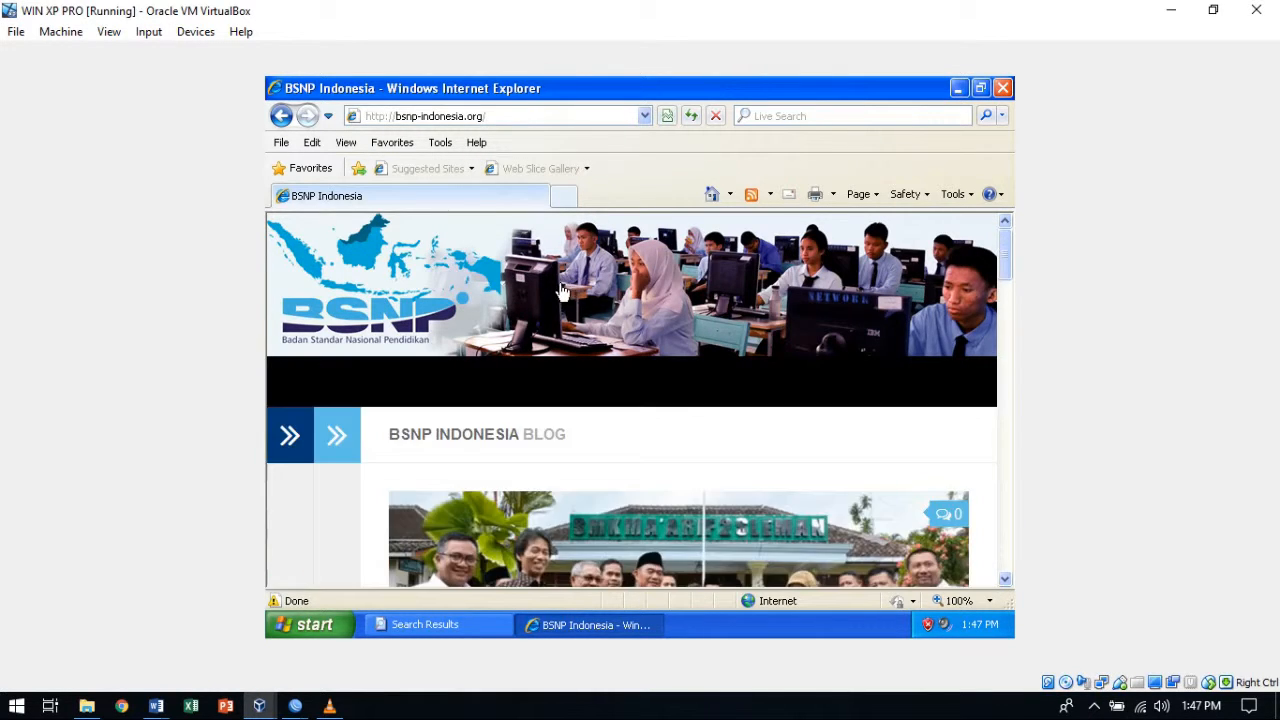
Look over the page loaded in Internet Explorer and switch to the Word task sheet to review the Ether2 and WLAN1 configuration items.
{"action": "scroll", "coordinate": [560, 289], "scroll_direction": "down", "scroll_amount": 3}
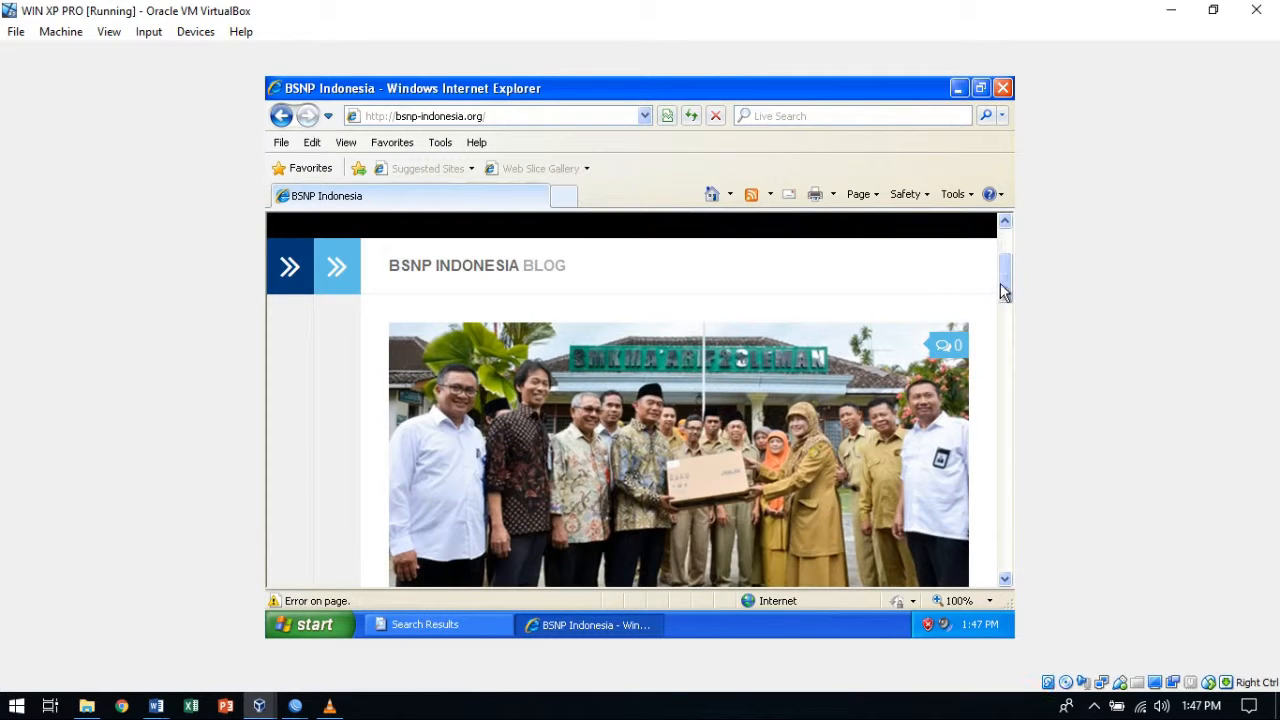
{"action": "left_click_drag", "start_coordinate": [1003, 297], "coordinate": [1006, 260]}
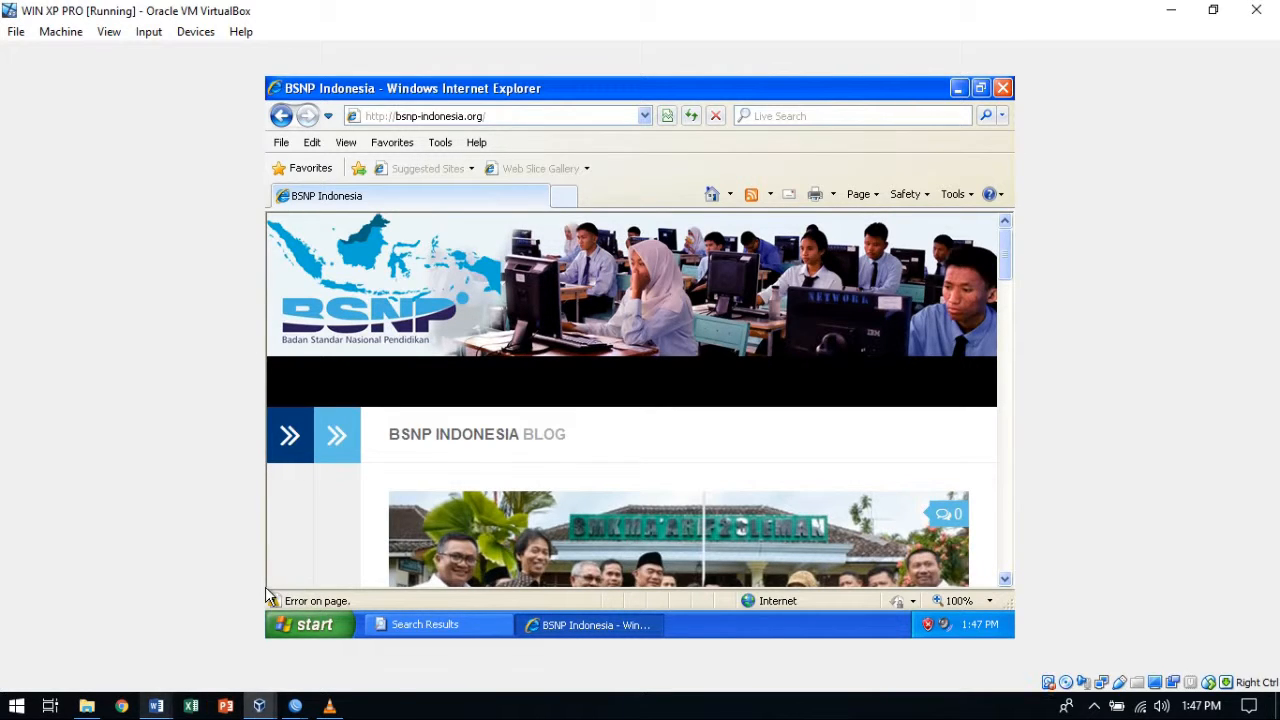
{"action": "mouse_move", "coordinate": [295, 706]}
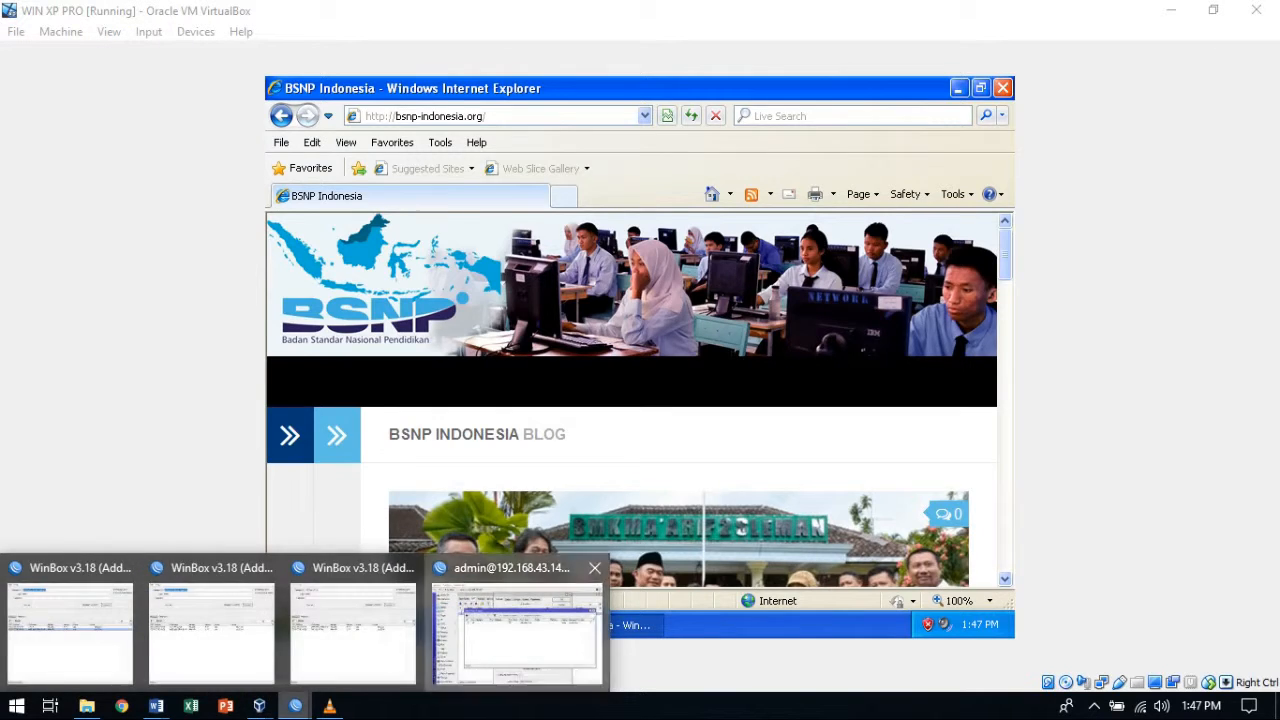
{"action": "left_click", "coordinate": [517, 634]}
{"action": "left_click", "coordinate": [156, 706]}
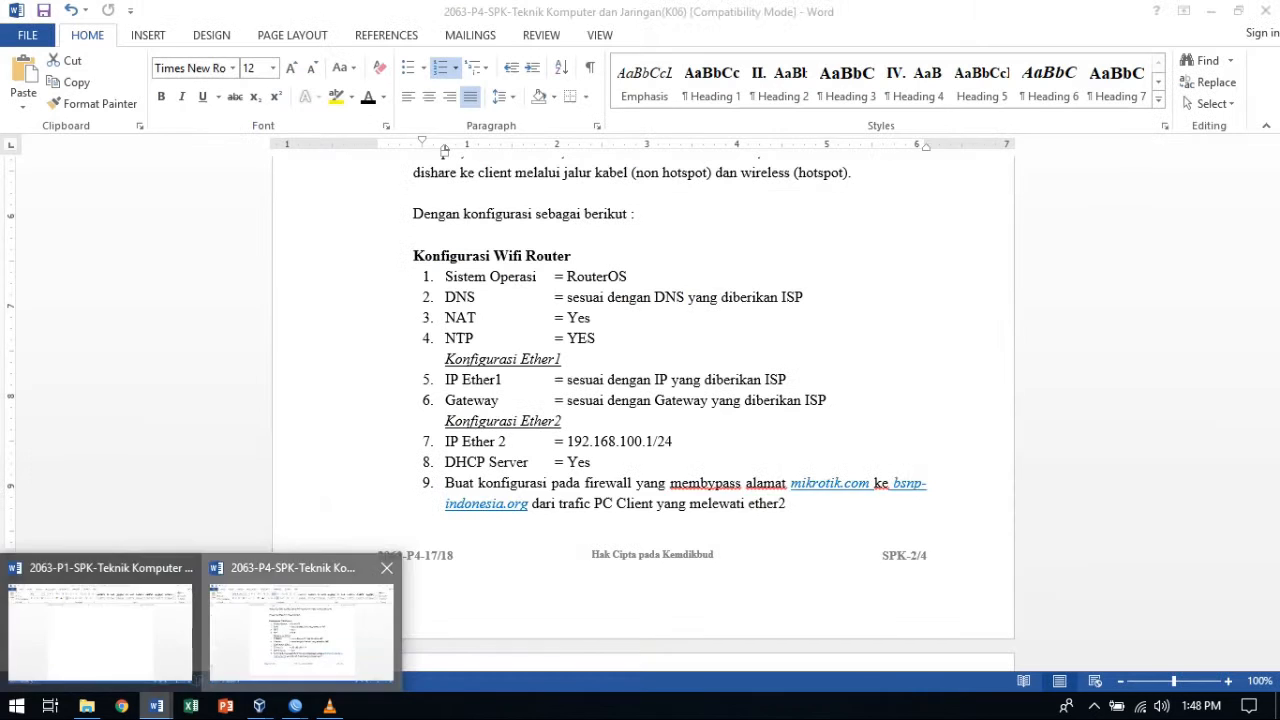
{"action": "left_click", "coordinate": [300, 630]}
{"action": "scroll", "coordinate": [643, 400], "scroll_direction": "down", "scroll_amount": 3}
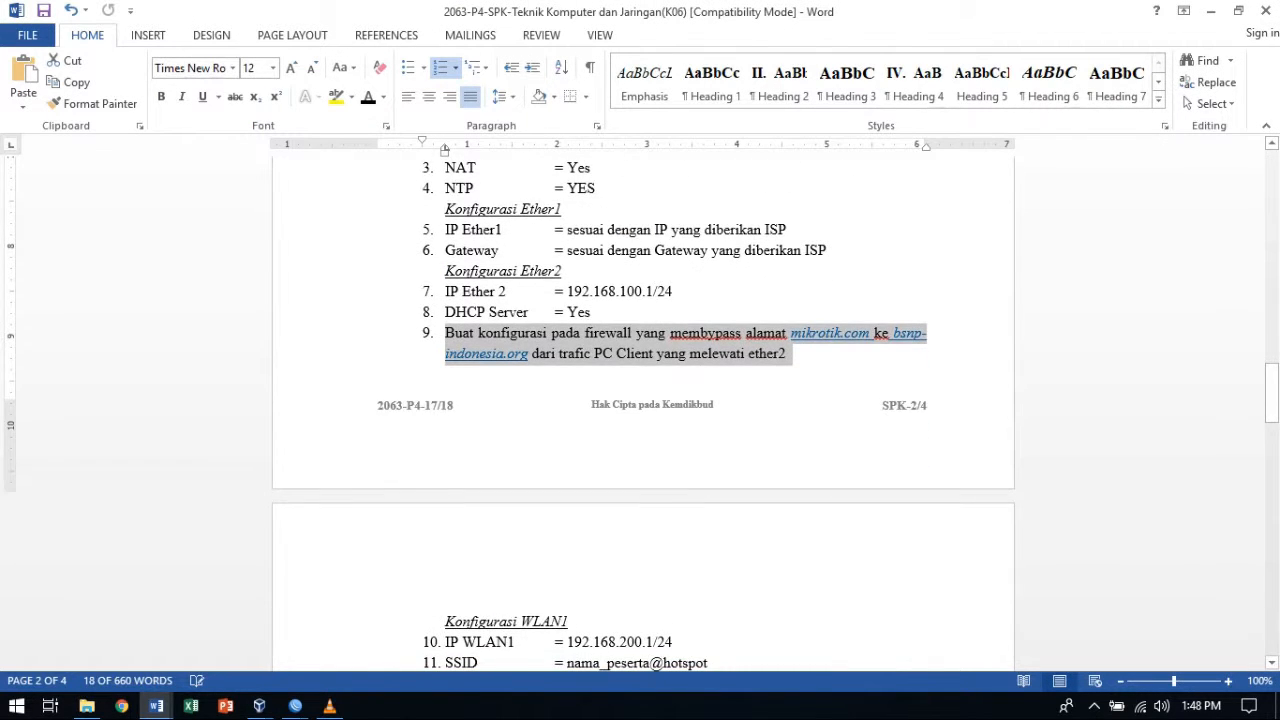
{"action": "scroll", "coordinate": [643, 400], "scroll_direction": "down", "scroll_amount": 3}
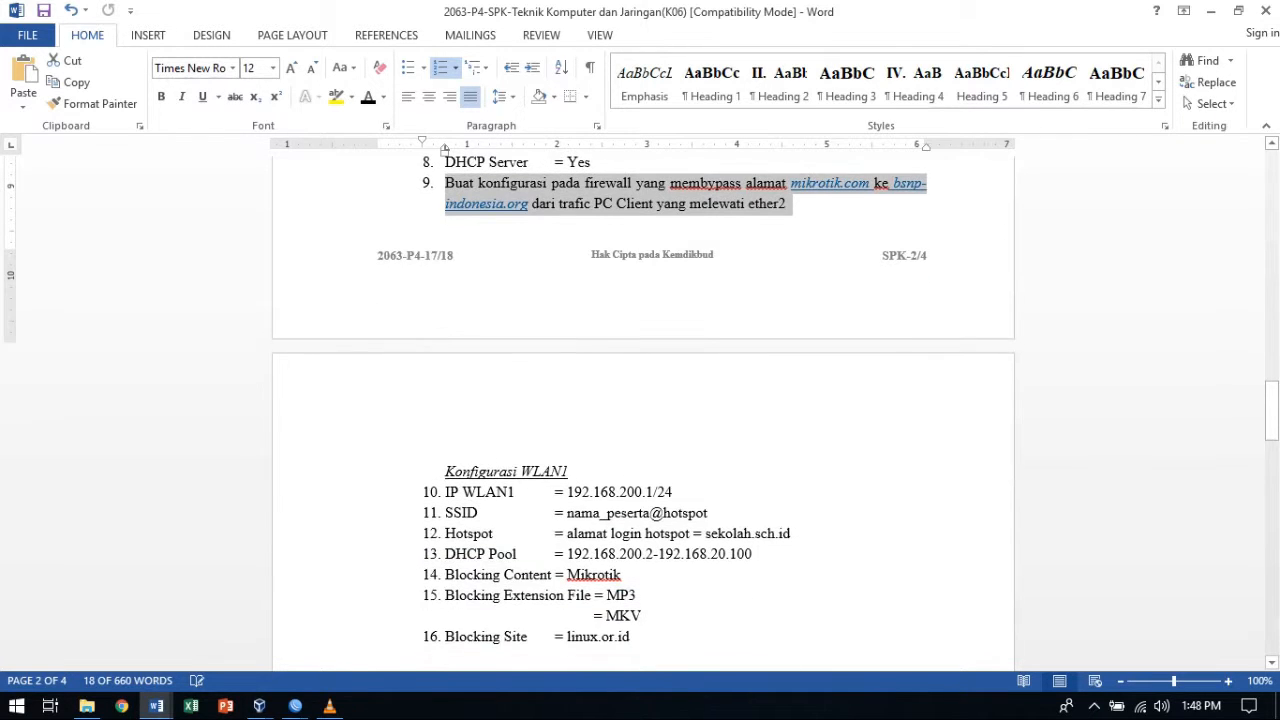
{"action": "scroll", "coordinate": [643, 400], "scroll_direction": "up", "scroll_amount": 3}
{"action": "scroll", "coordinate": [643, 400], "scroll_direction": "down", "scroll_amount": 2}
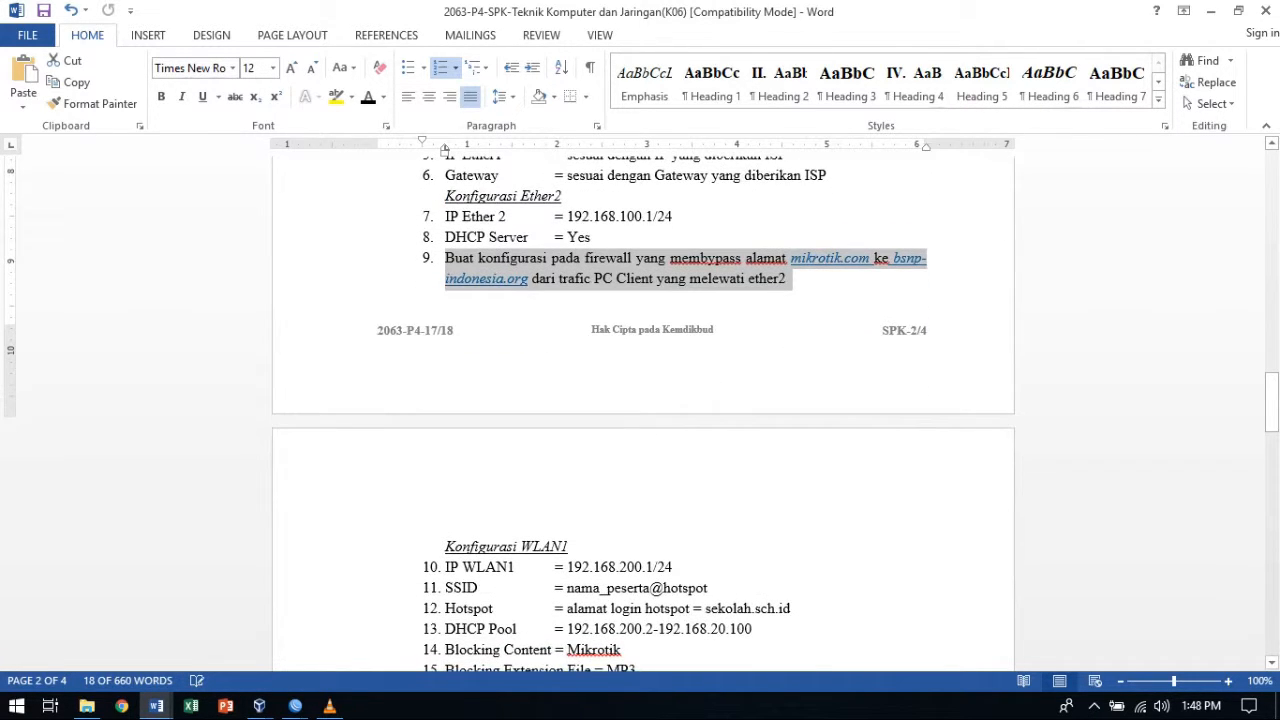
{"action": "scroll", "coordinate": [643, 400], "scroll_direction": "down", "scroll_amount": 3}
{"action": "scroll", "coordinate": [643, 400], "scroll_direction": "up", "scroll_amount": 6}
{"action": "scroll", "coordinate": [643, 400], "scroll_direction": "down", "scroll_amount": 5}
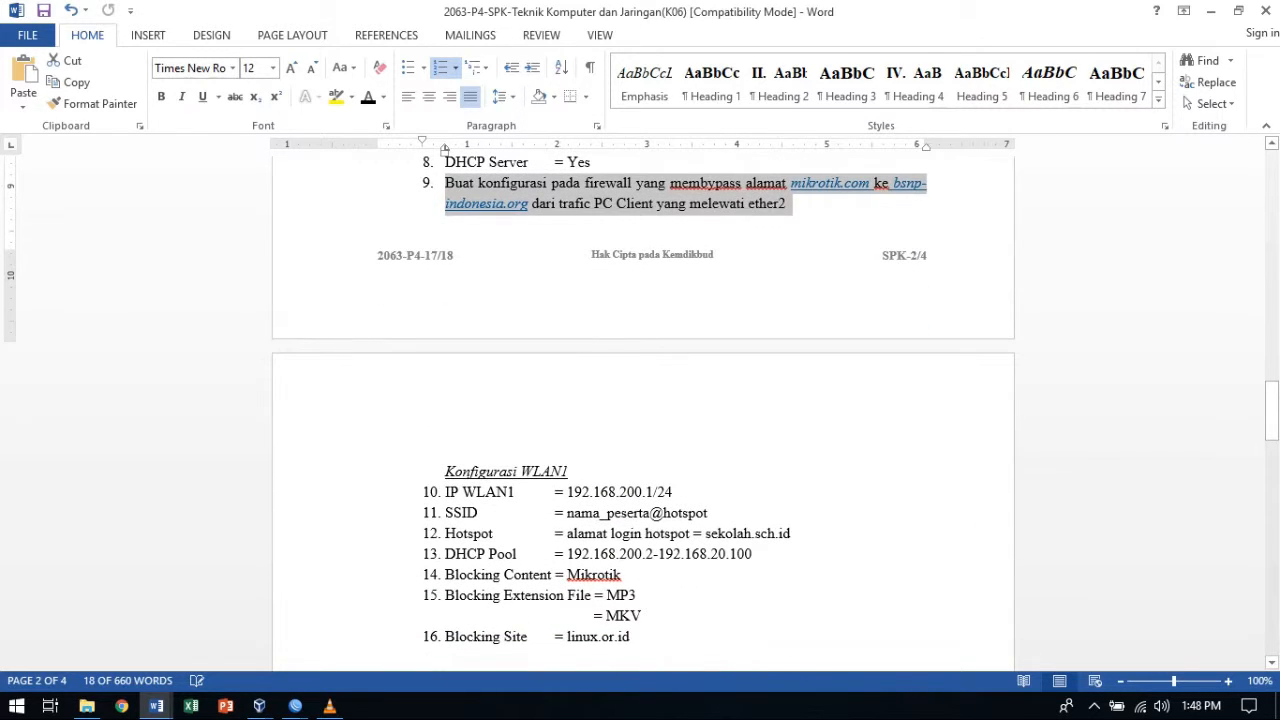
{"action": "left_click", "coordinate": [787, 204]}
{"action": "key", "text": "Return"}
{"action": "key", "text": "shift+Tab"}
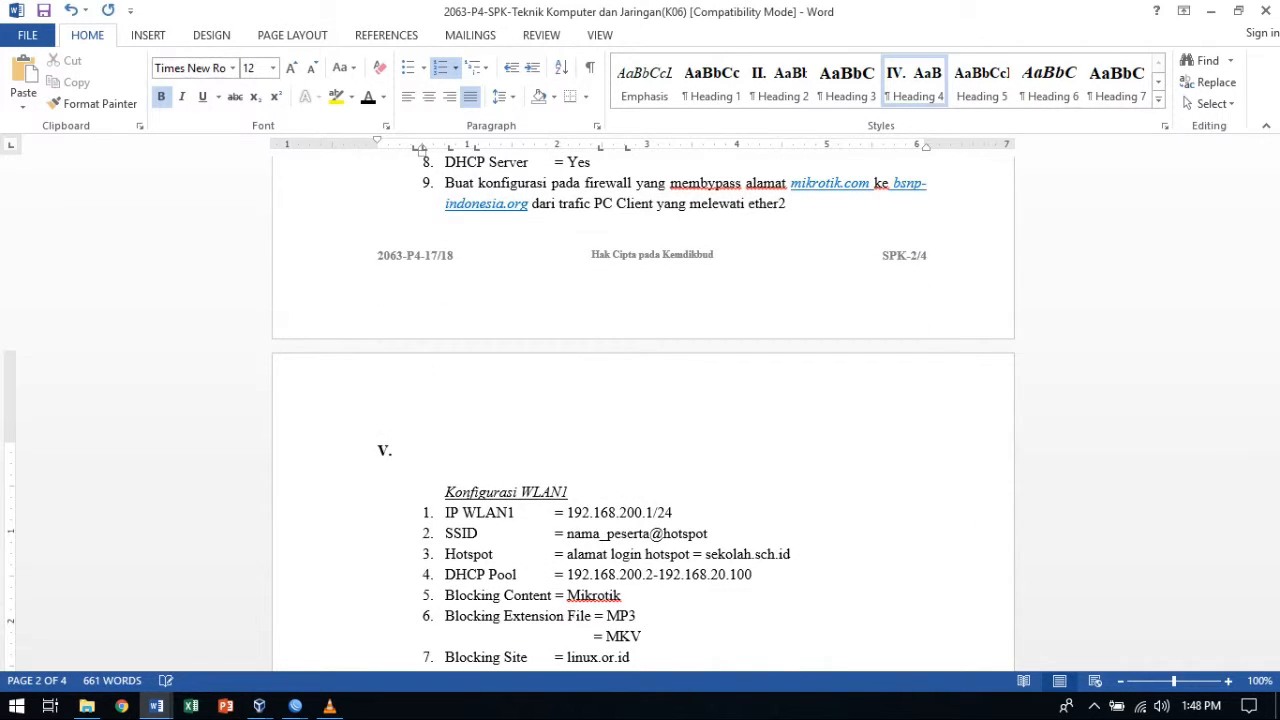
{"action": "key", "text": "BackSpace"}
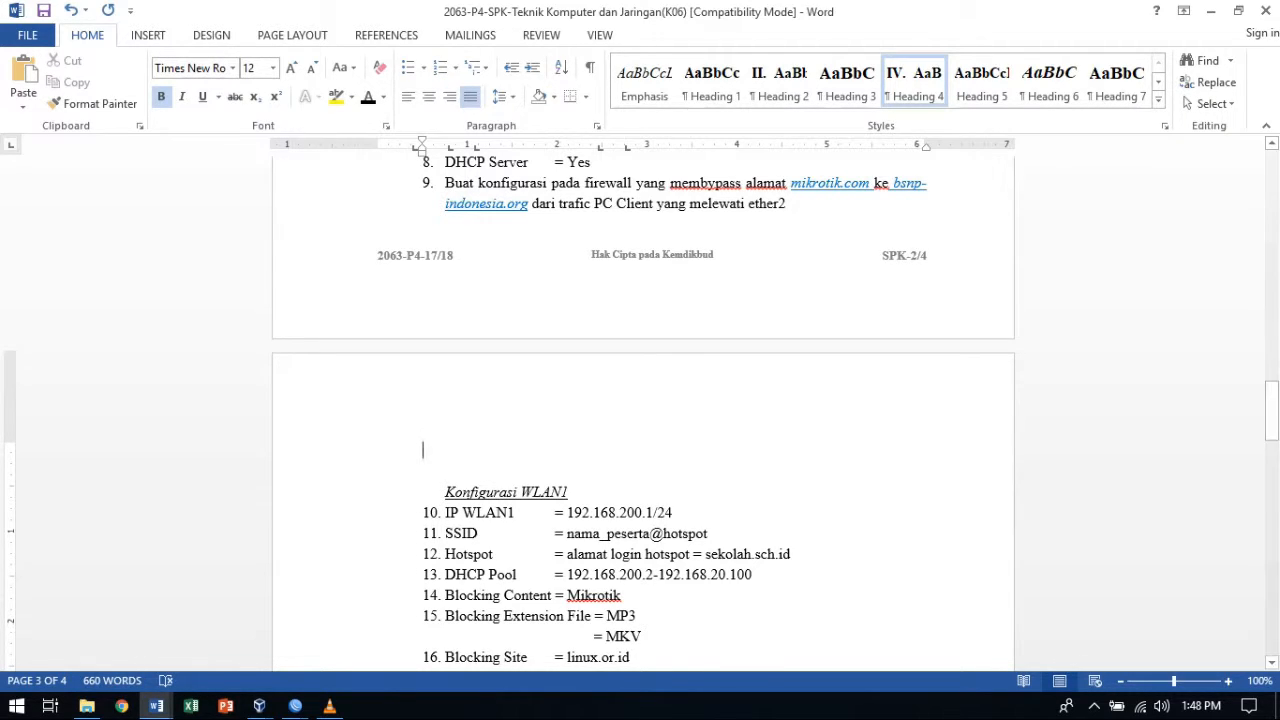
{"action": "key", "text": "BackSpace"}
{"action": "key", "text": "BackSpace"}
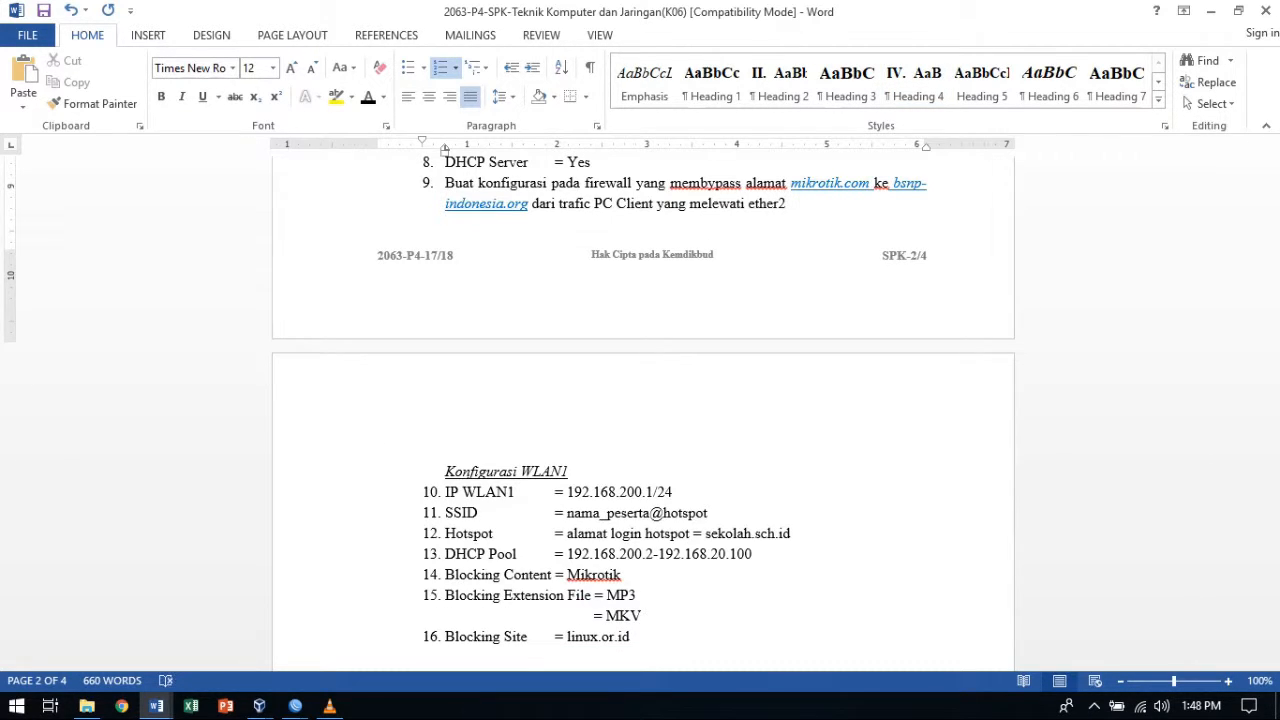
Add a list item after item 9 reading "Blok ip 192.168.100.2-192.168.100.50 agar tidak bias ping ke router" and select it.
{"action": "key", "text": "Return"}
{"action": "type", "text": "b"}
{"action": "key", "text": "BackSpace"}
{"action": "type", "text": "Blok"}
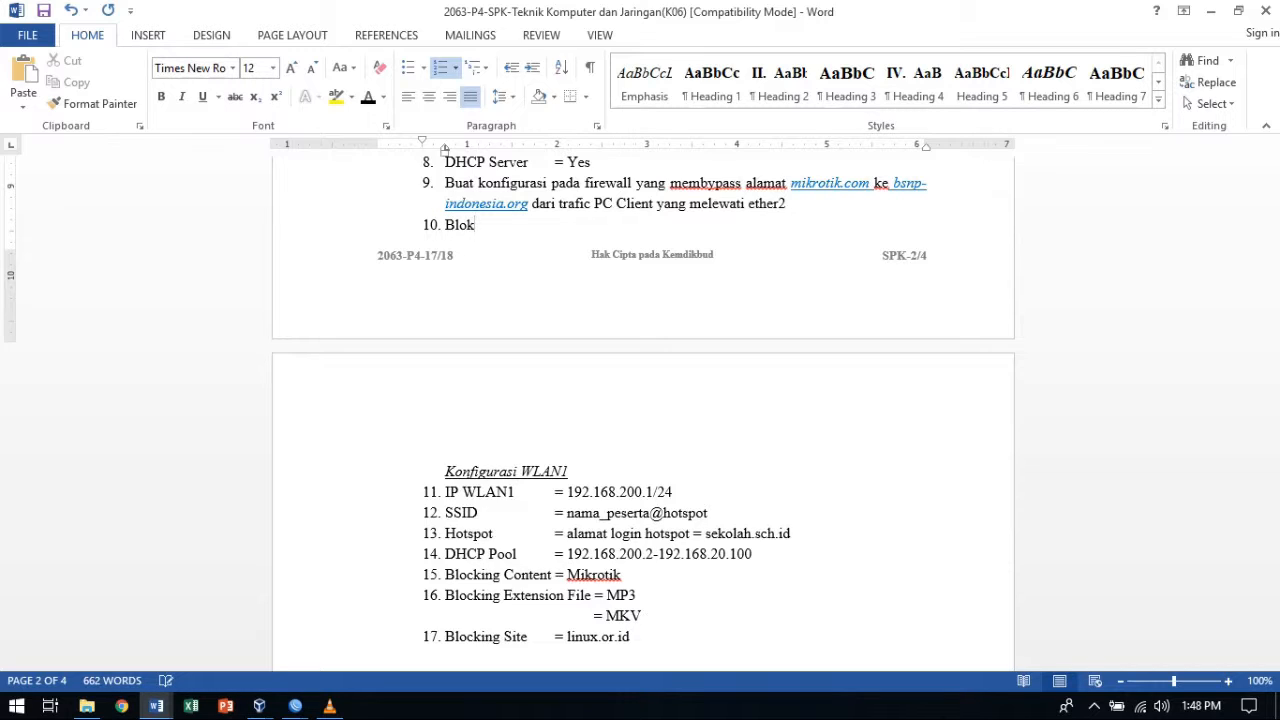
{"action": "type", "text": " ip 192.168.100.2"}
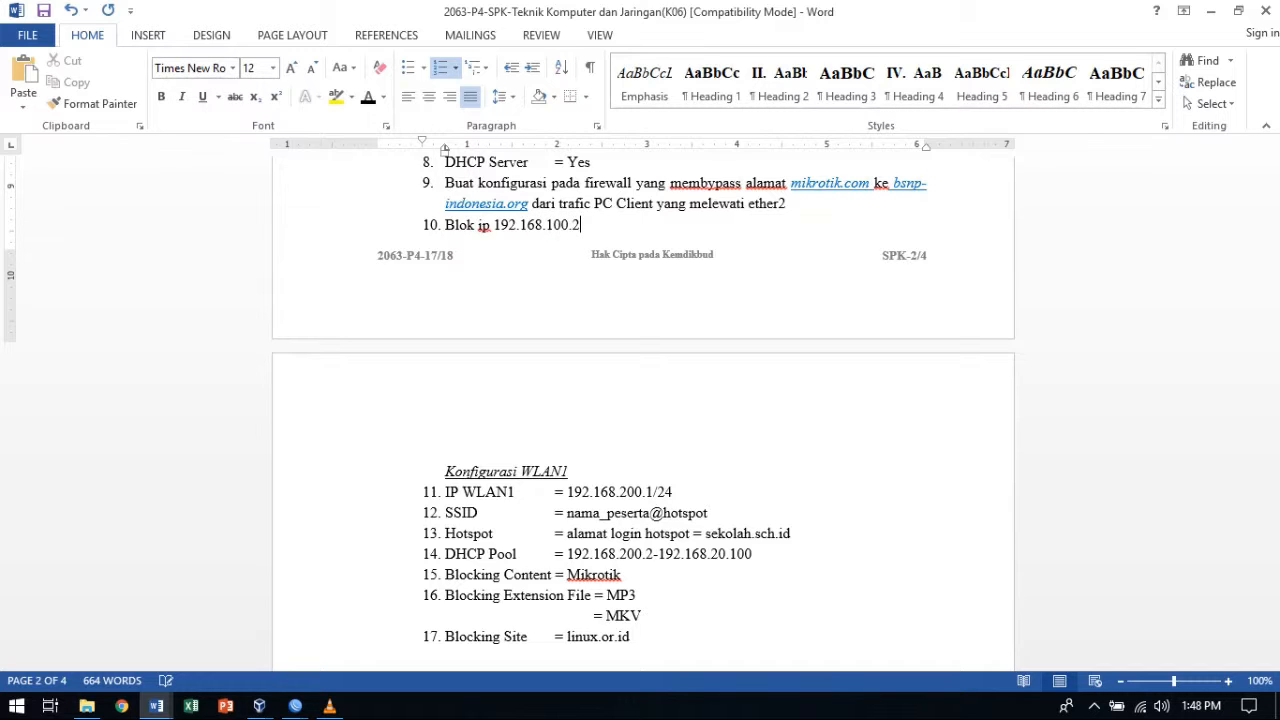
{"action": "type", "text": "-192.168.100.50 agar "}
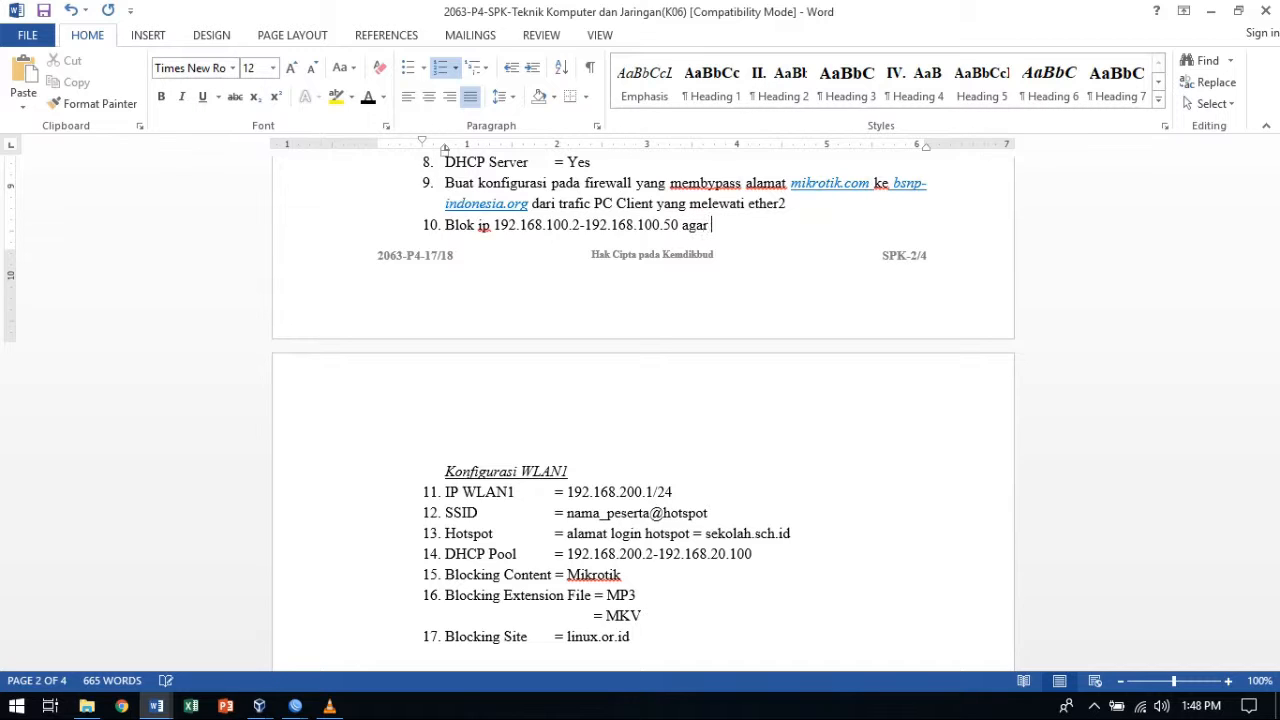
{"action": "type", "text": "tidak bias ping ke router"}
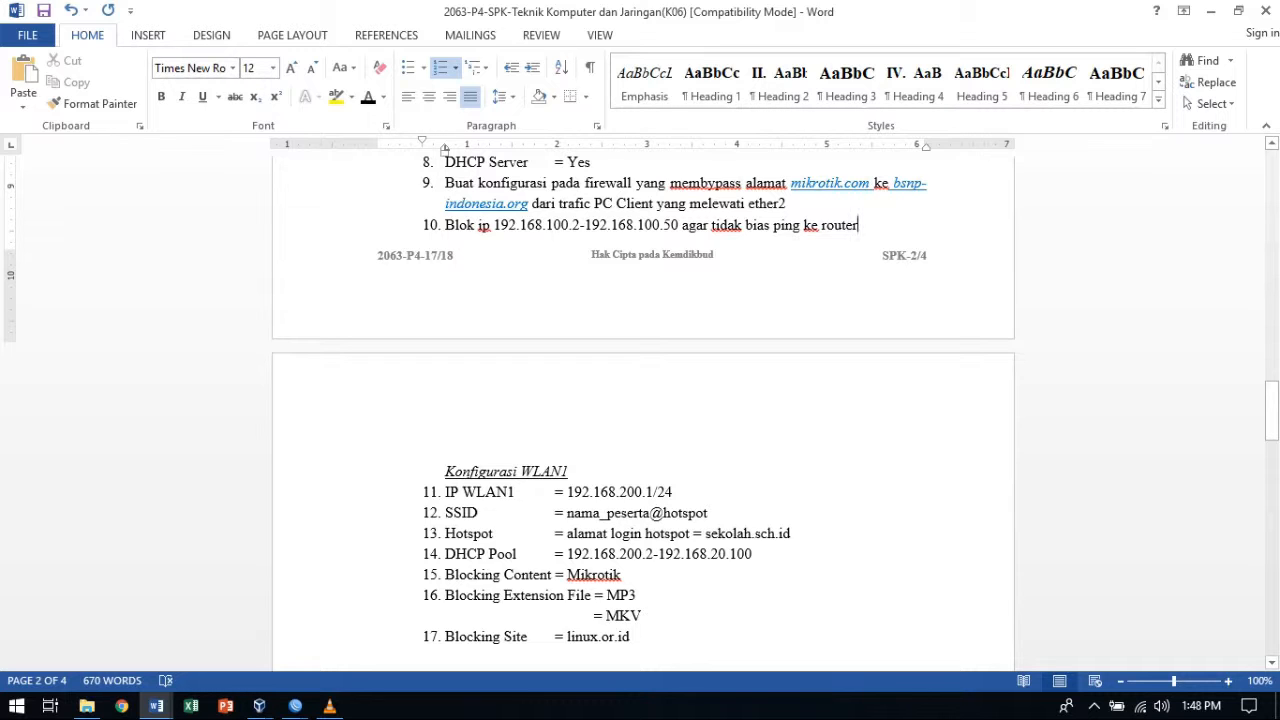
{"action": "key", "text": "shift+Home"}
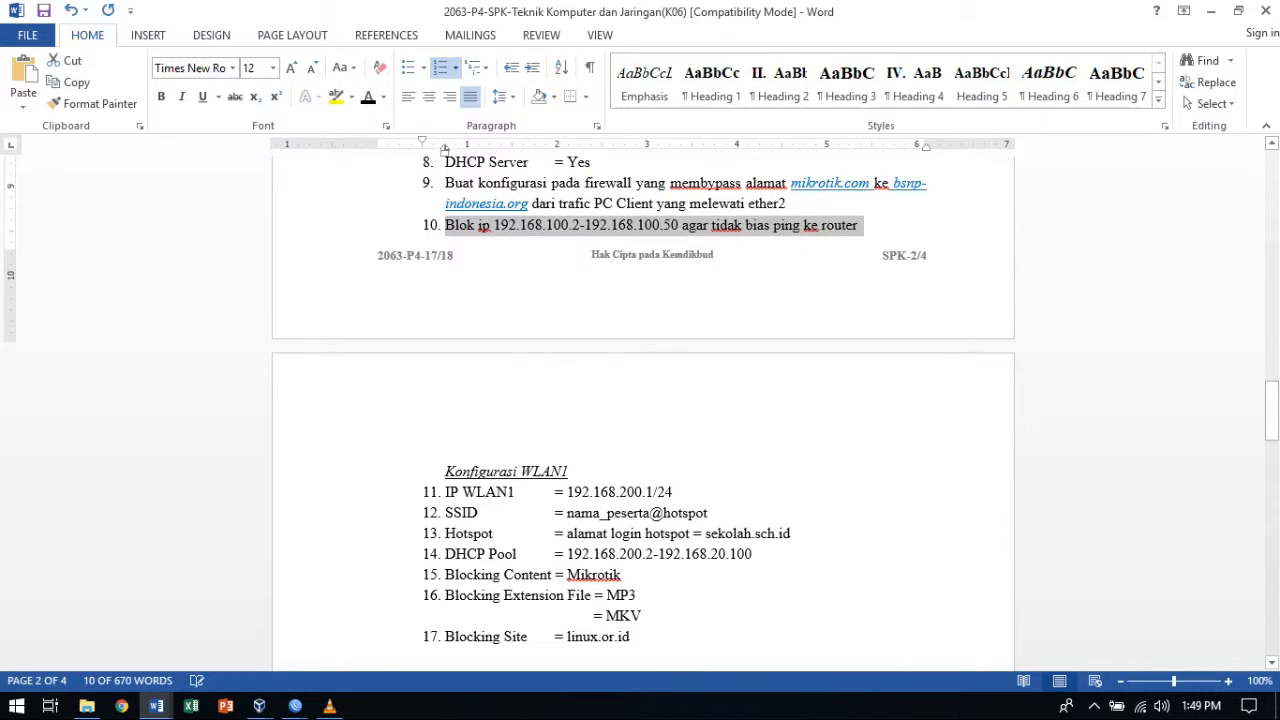
Switch to WinBox and start a new firewall filter rule with the chain set to input.
{"action": "left_click", "coordinate": [295, 706]}
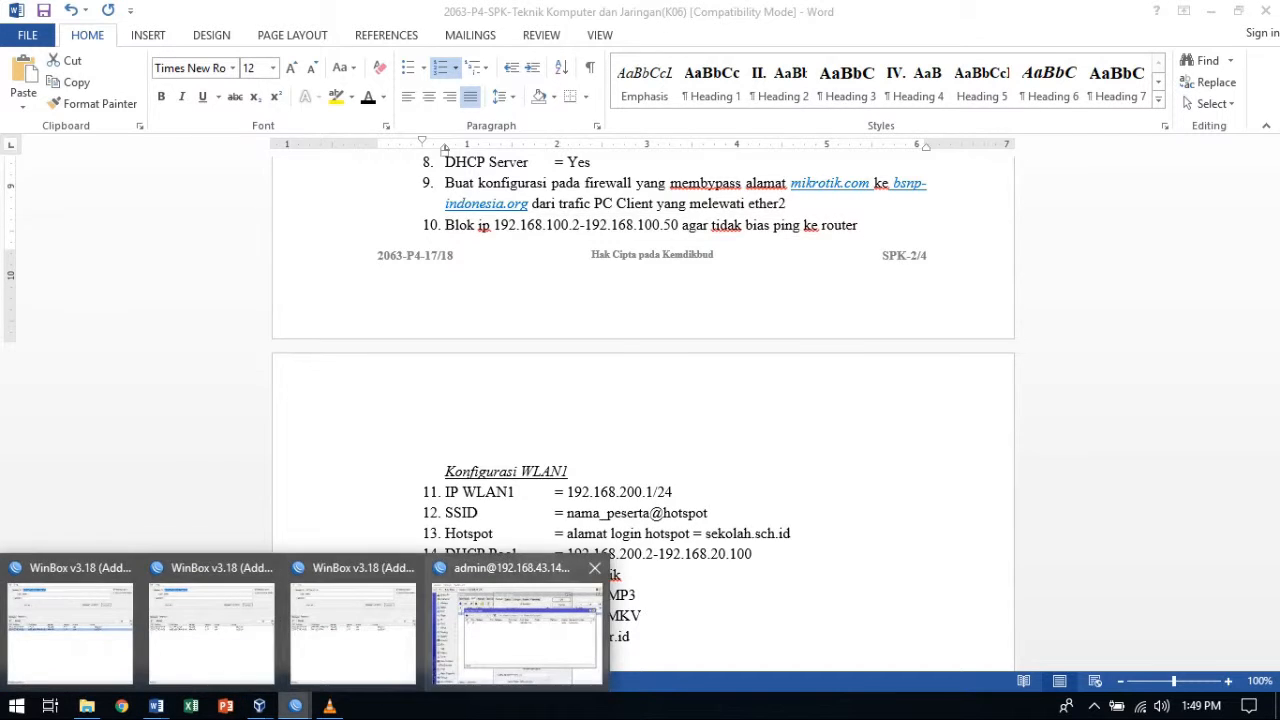
{"action": "left_click", "coordinate": [517, 628]}
{"action": "left_click", "coordinate": [203, 296]}
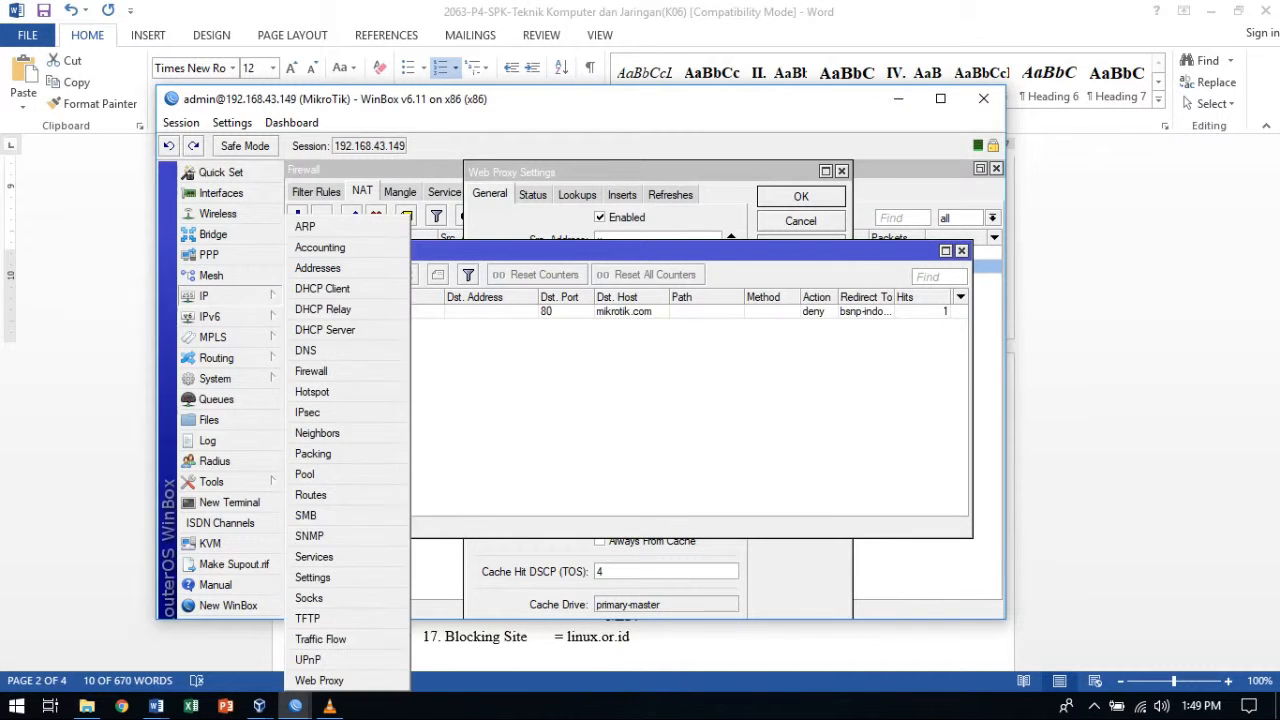
{"action": "left_click", "coordinate": [311, 371]}
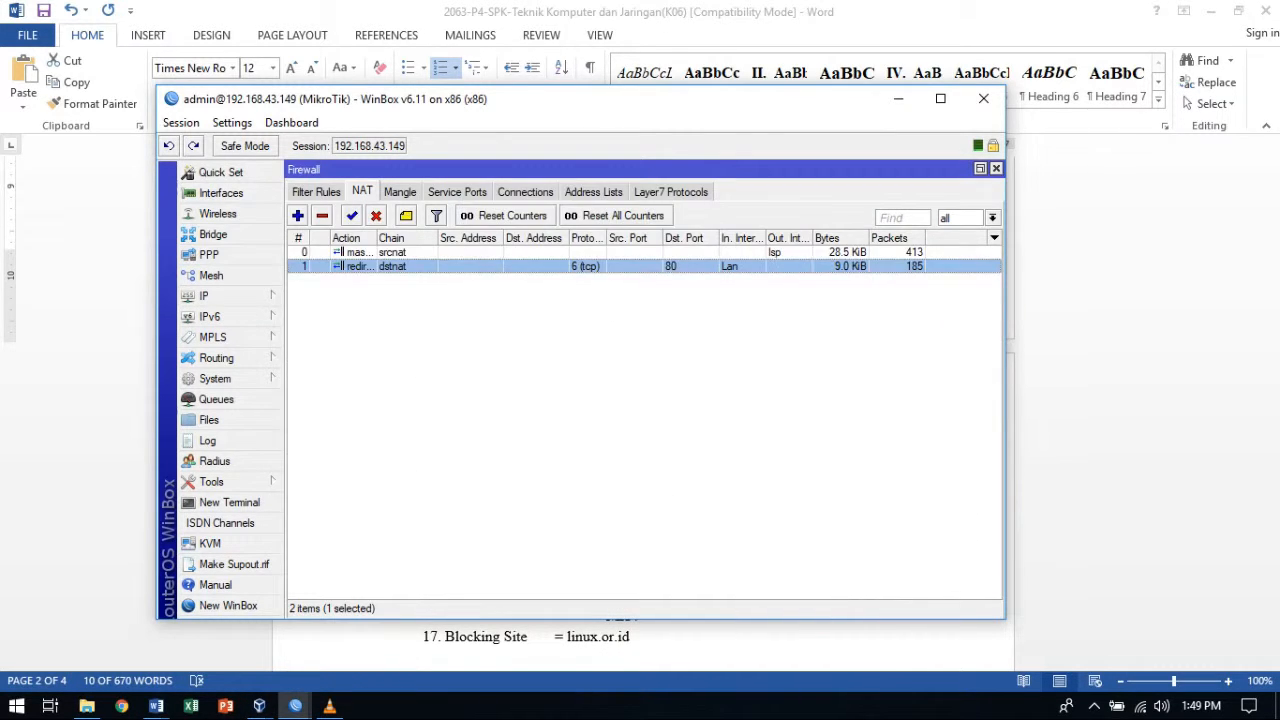
{"action": "left_click", "coordinate": [316, 191]}
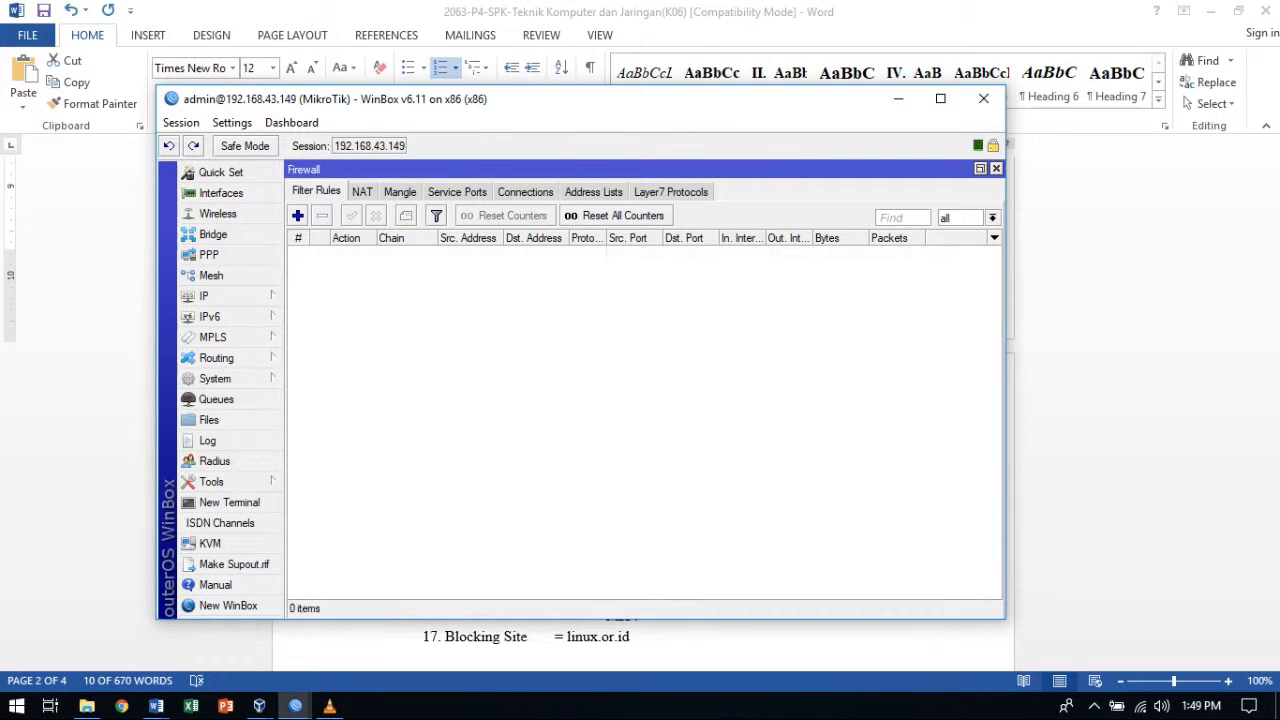
{"action": "left_click", "coordinate": [297, 216]}
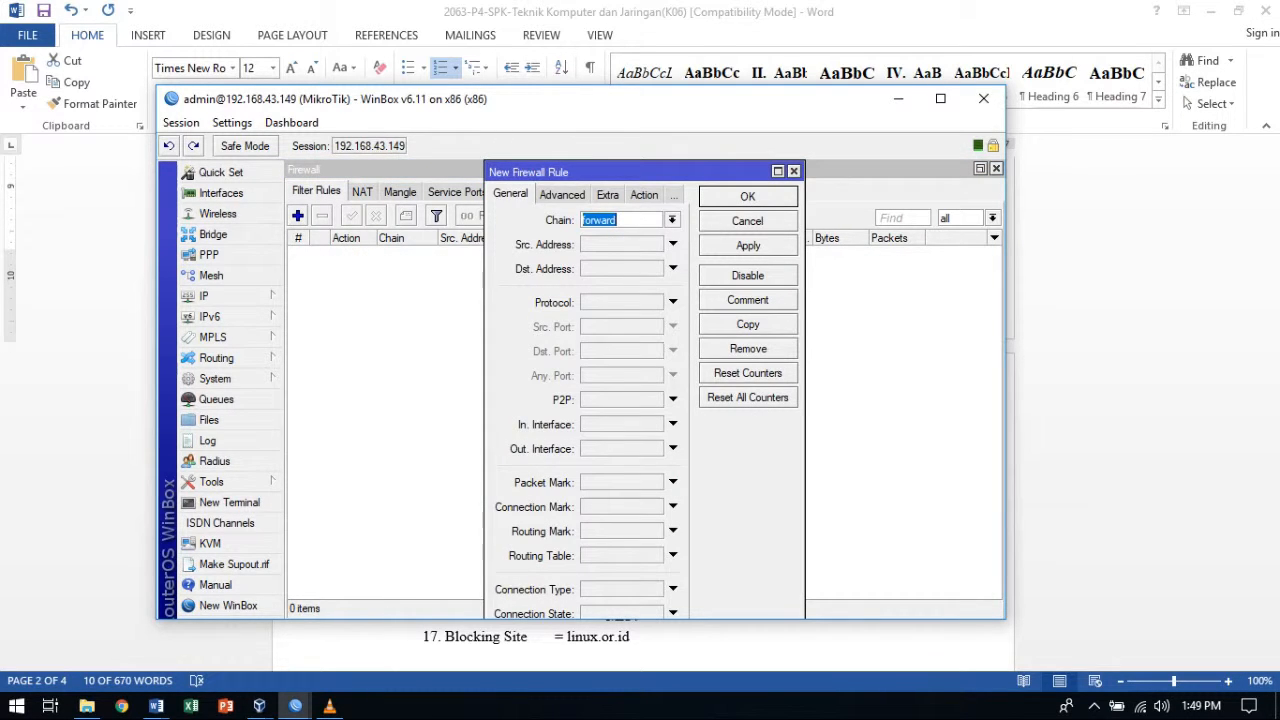
{"action": "left_click", "coordinate": [672, 220]}
{"action": "left_click", "coordinate": [592, 246]}
Set the rule's source address to 192.168.100.2-192.168.100.50, destination address to 192.168.100.1 and protocol to icmp.
{"action": "left_click", "coordinate": [672, 244]}
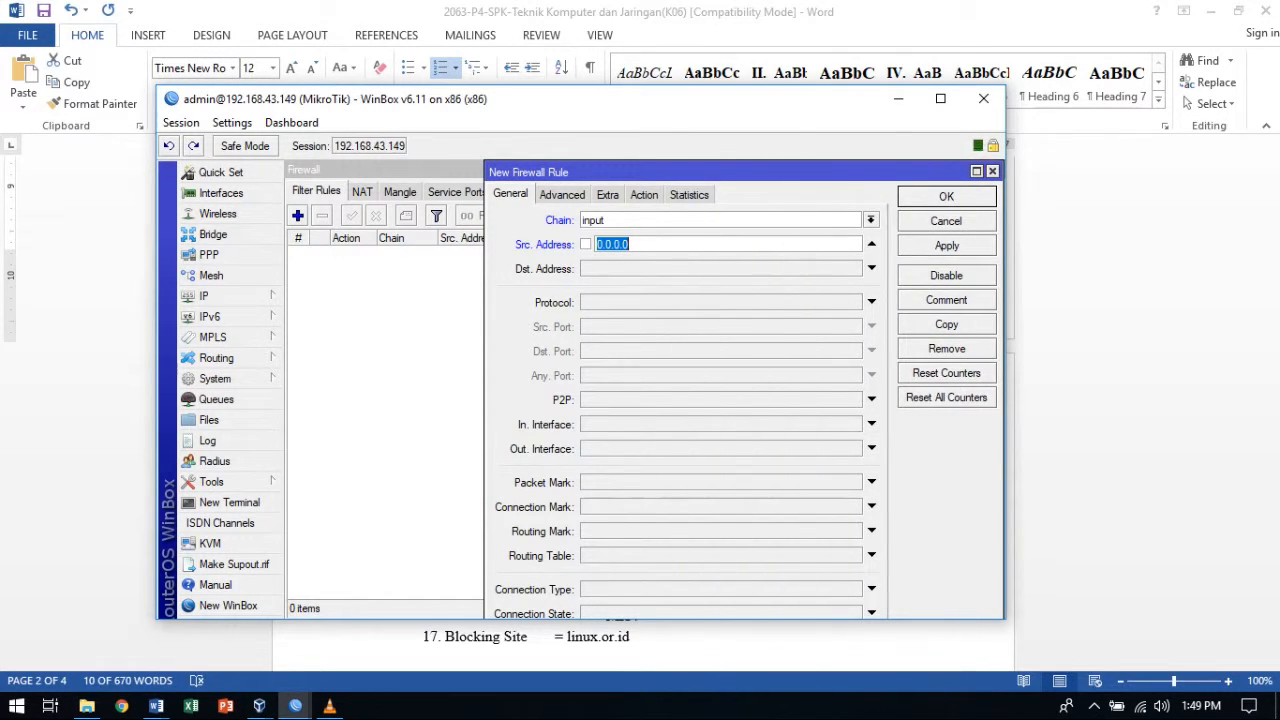
{"action": "type", "text": "192.168.100.2"}
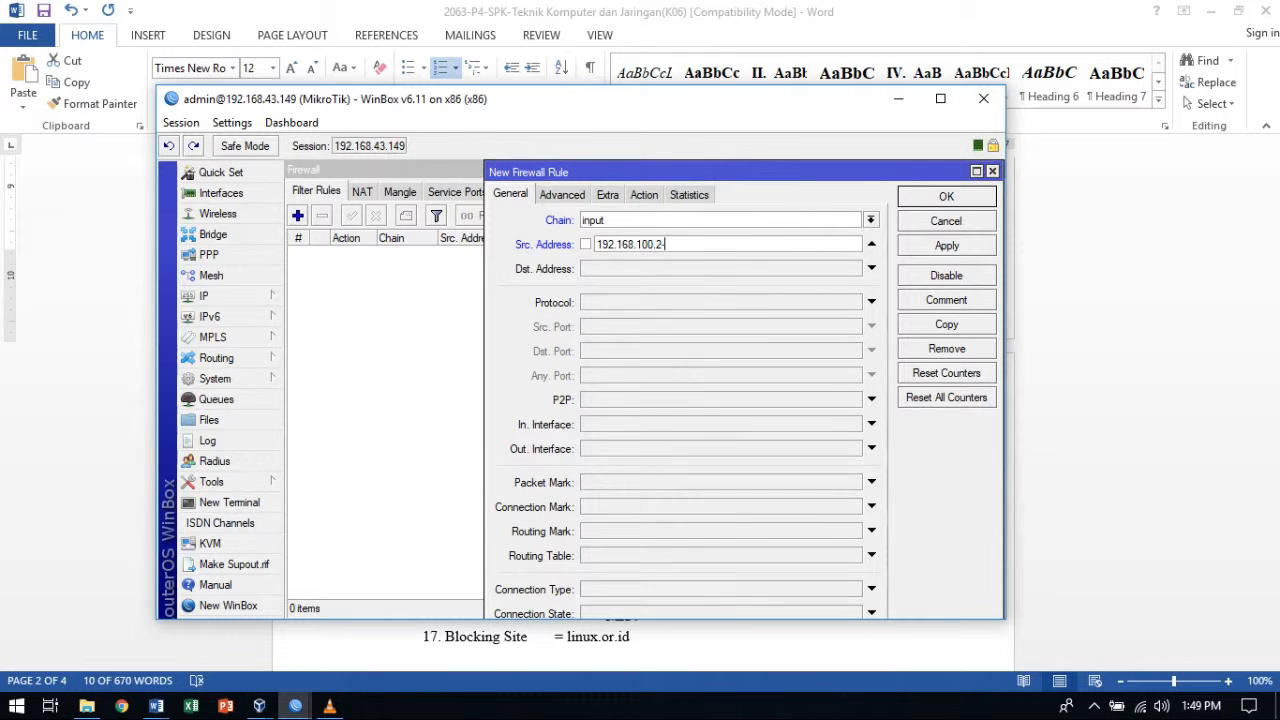
{"action": "type", "text": "-192.168.100.50"}
{"action": "key", "text": "Tab"}
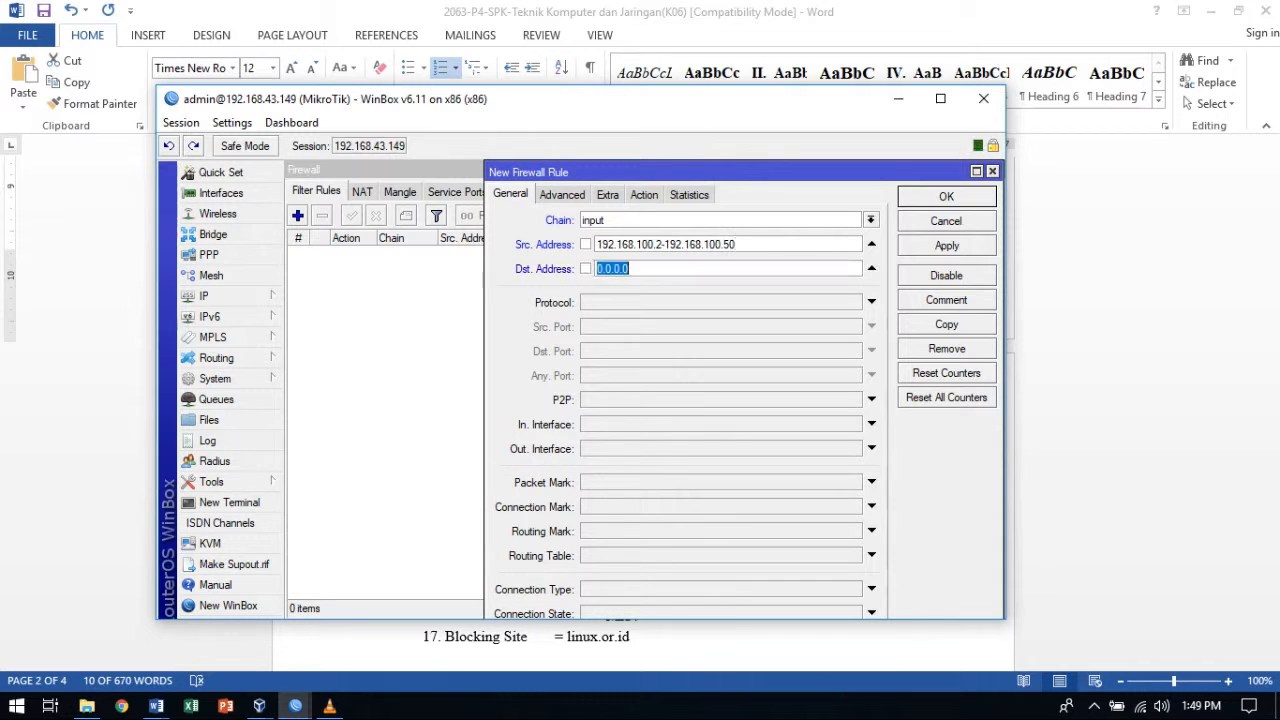
{"action": "type", "text": "192.168.100.1"}
{"action": "key", "text": "Tab"}
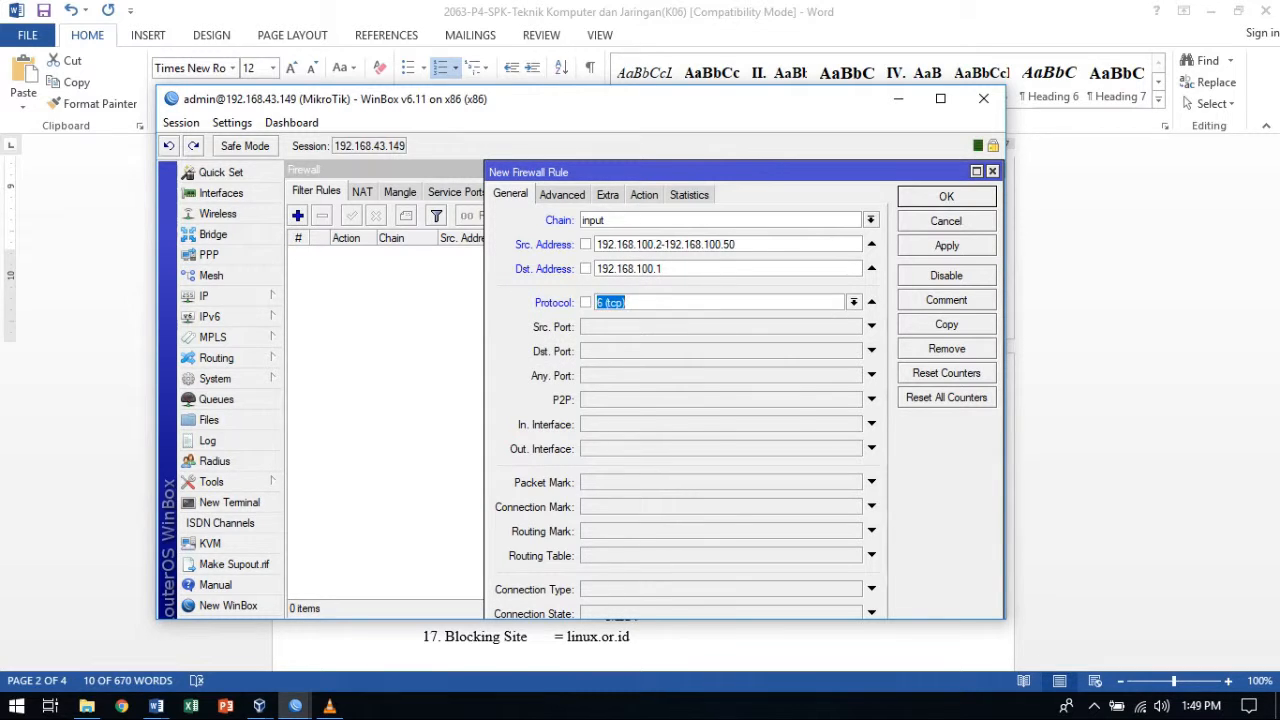
{"action": "left_click", "coordinate": [854, 302]}
{"action": "left_click", "coordinate": [700, 316]}
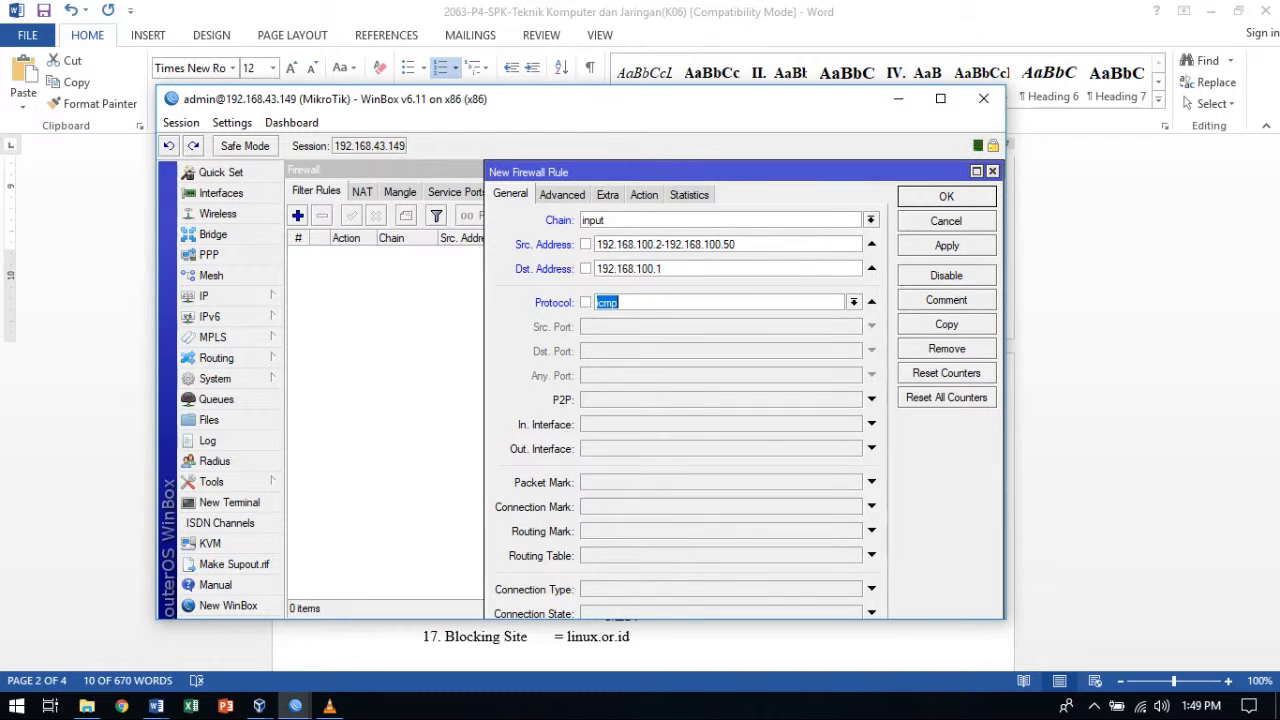
Set the filter rule's action to drop and save the rule.
{"action": "left_click", "coordinate": [644, 195]}
{"action": "left_click", "coordinate": [871, 220]}
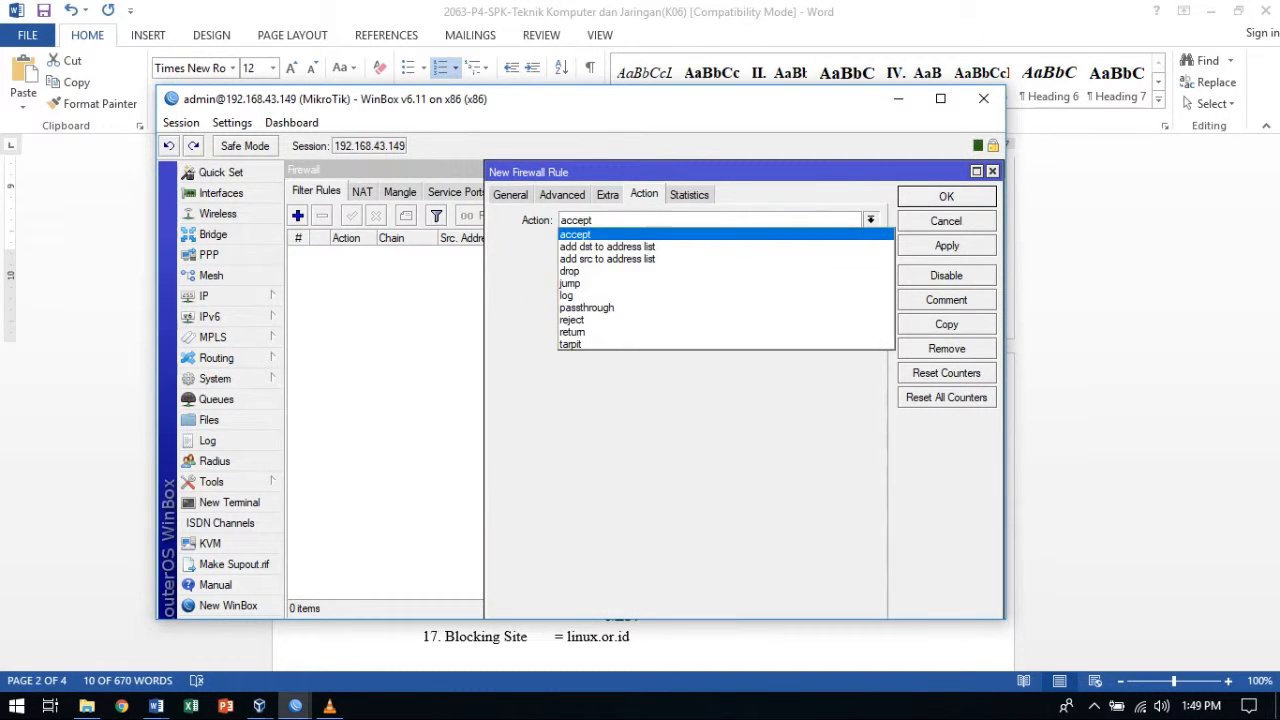
{"action": "left_click", "coordinate": [700, 271]}
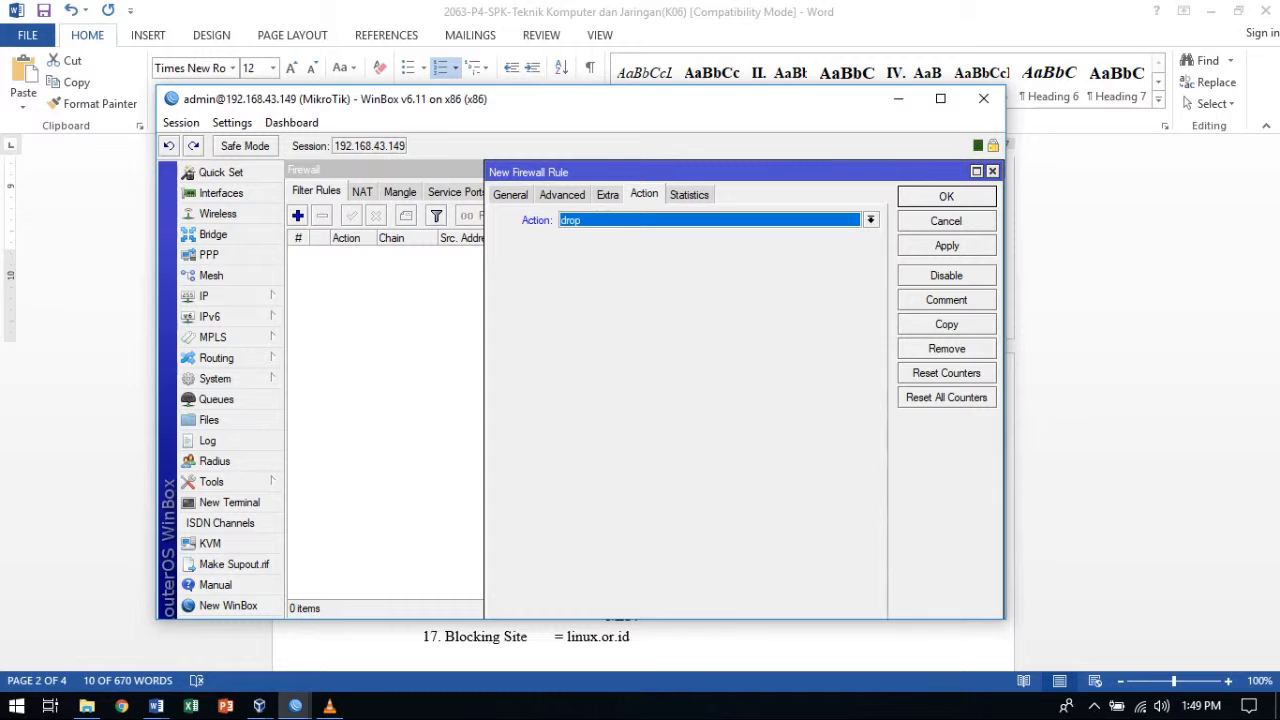
{"action": "left_click", "coordinate": [946, 245]}
{"action": "left_click", "coordinate": [946, 197]}
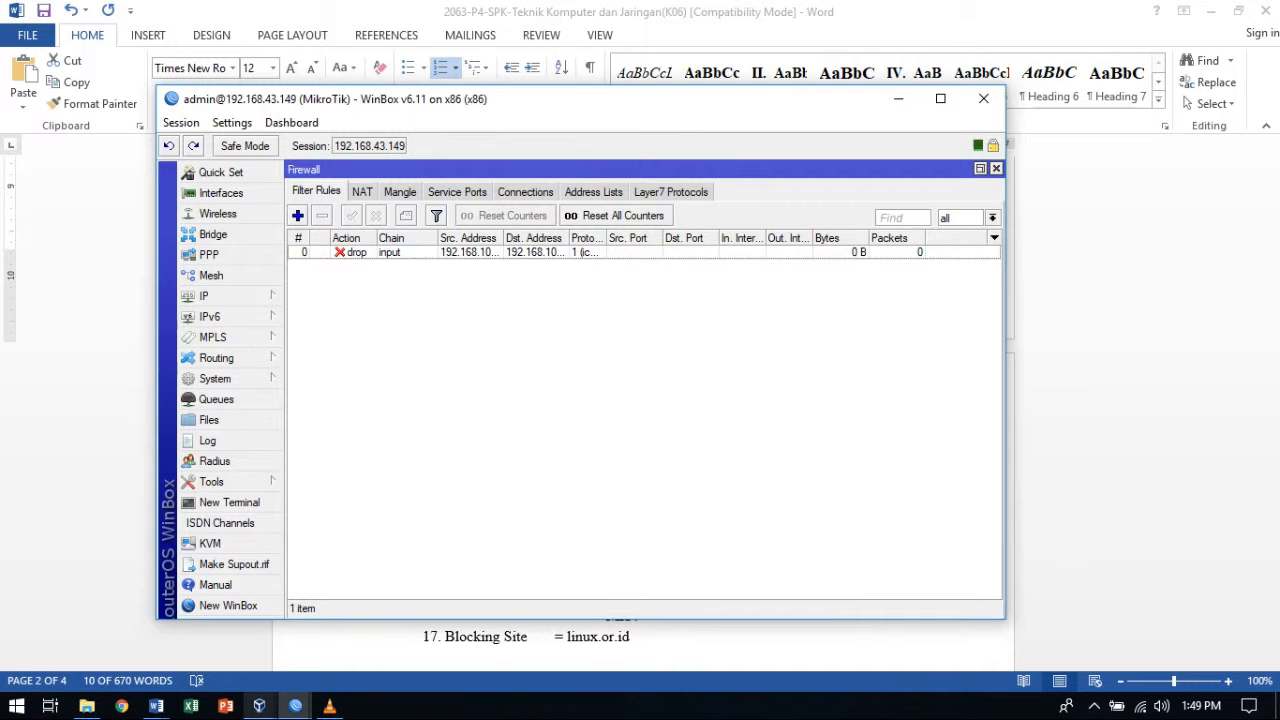
Switch to the WIN XP PRO virtual machine, minimize its open windows and open a command prompt with cmd.
{"action": "mouse_move", "coordinate": [259, 706]}
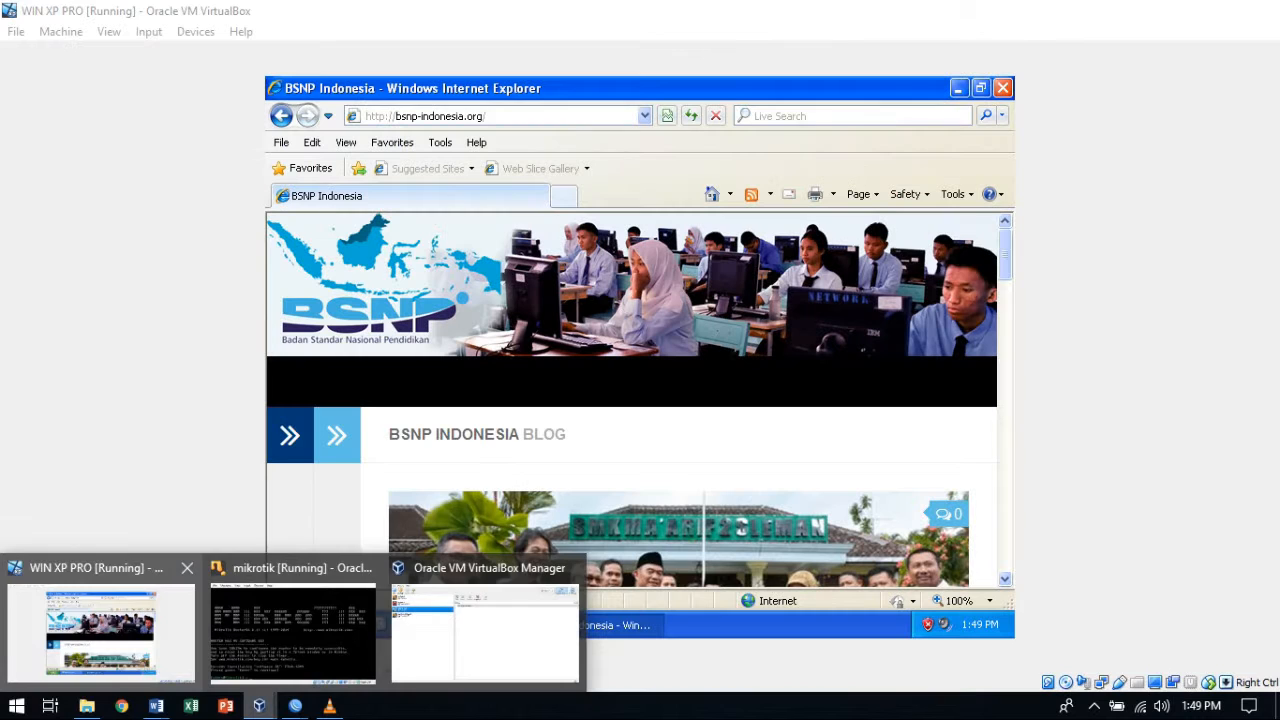
{"action": "left_click", "coordinate": [100, 630]}
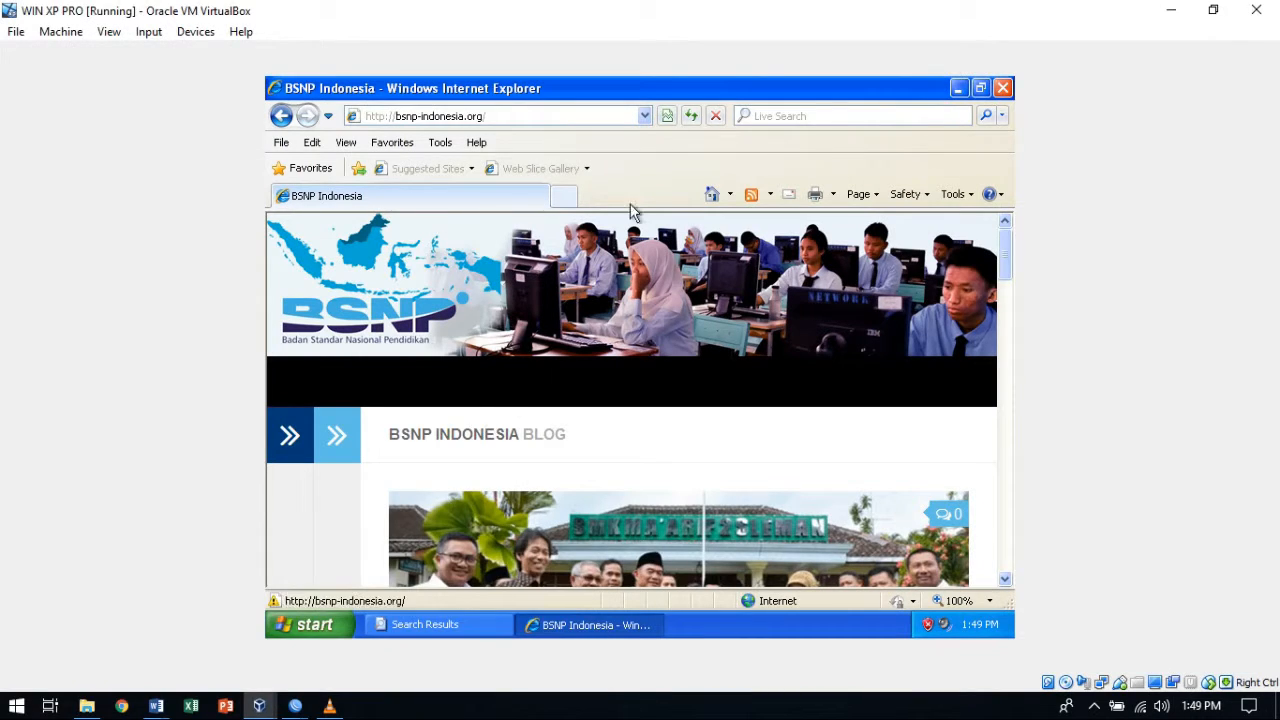
{"action": "left_click", "coordinate": [957, 90]}
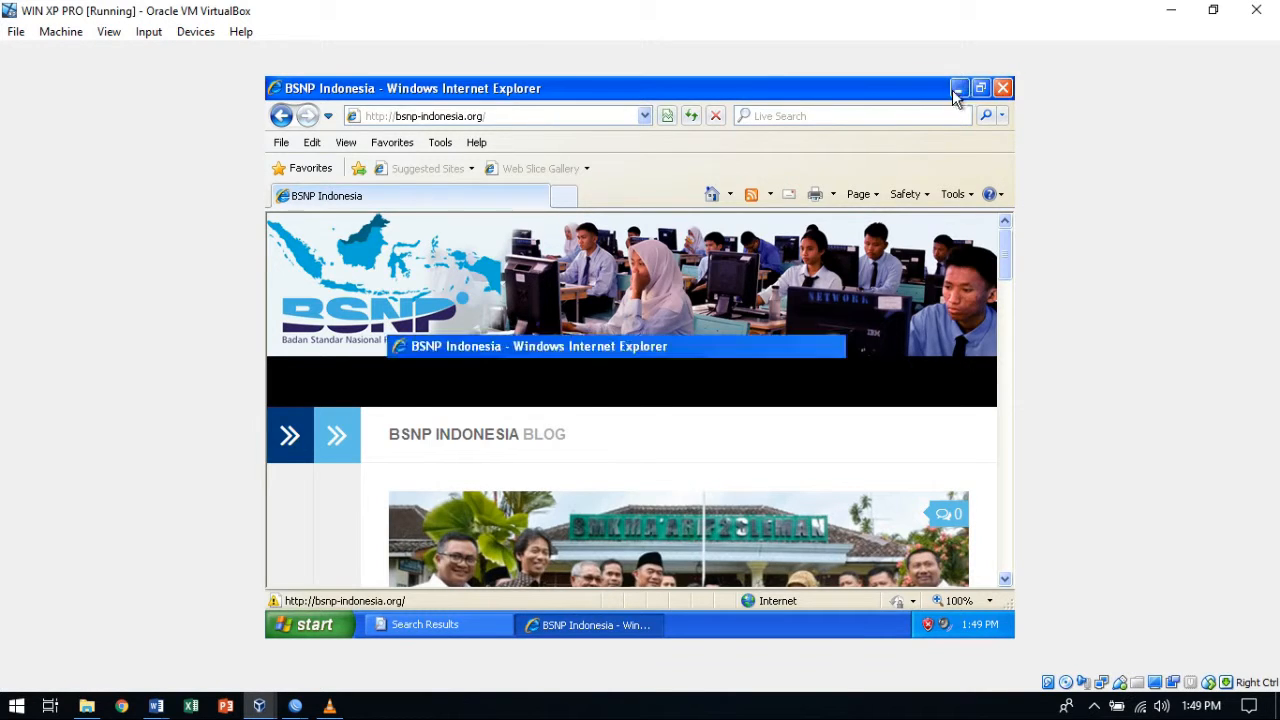
{"action": "left_click", "coordinate": [898, 143]}
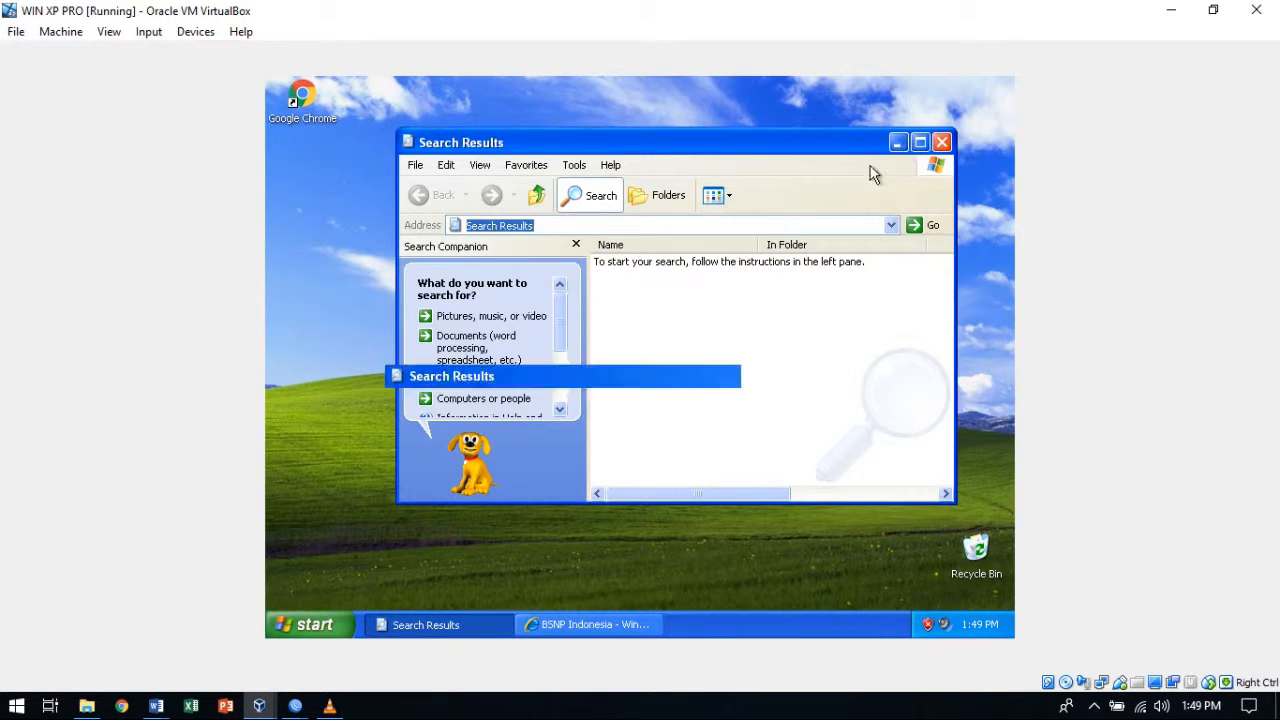
{"action": "key", "text": "super+r"}
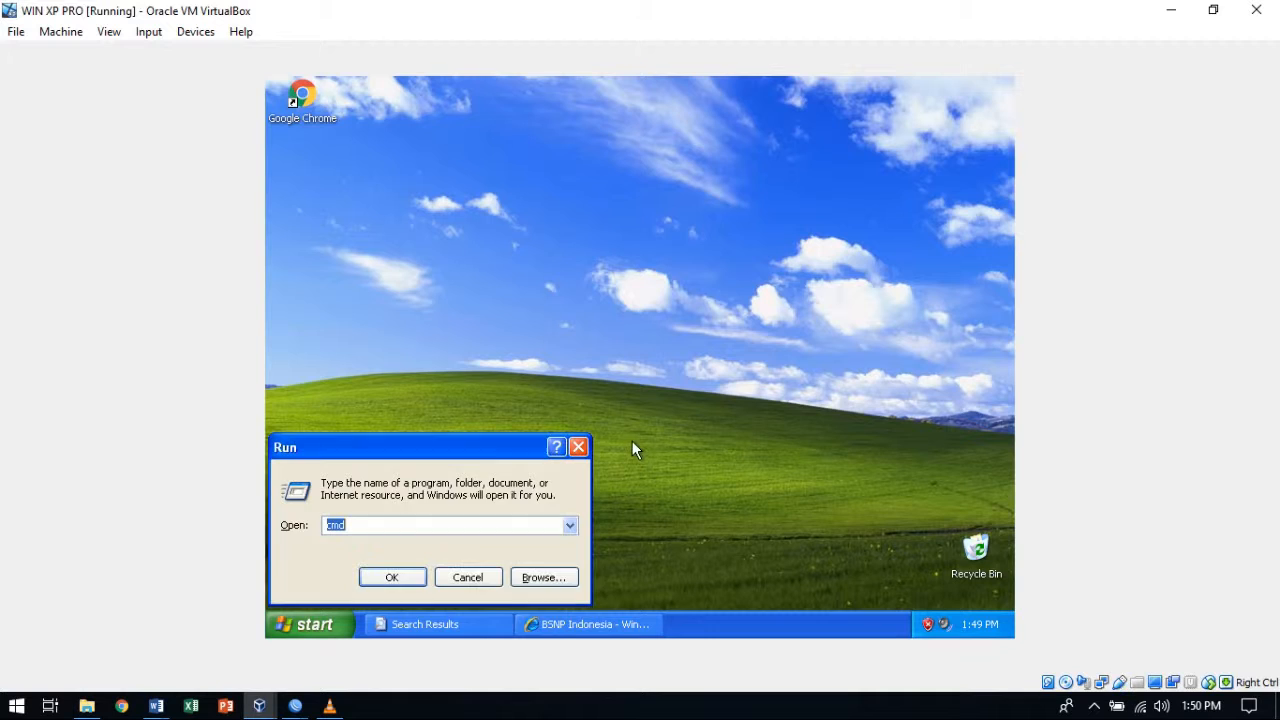
{"action": "key", "text": "Return"}
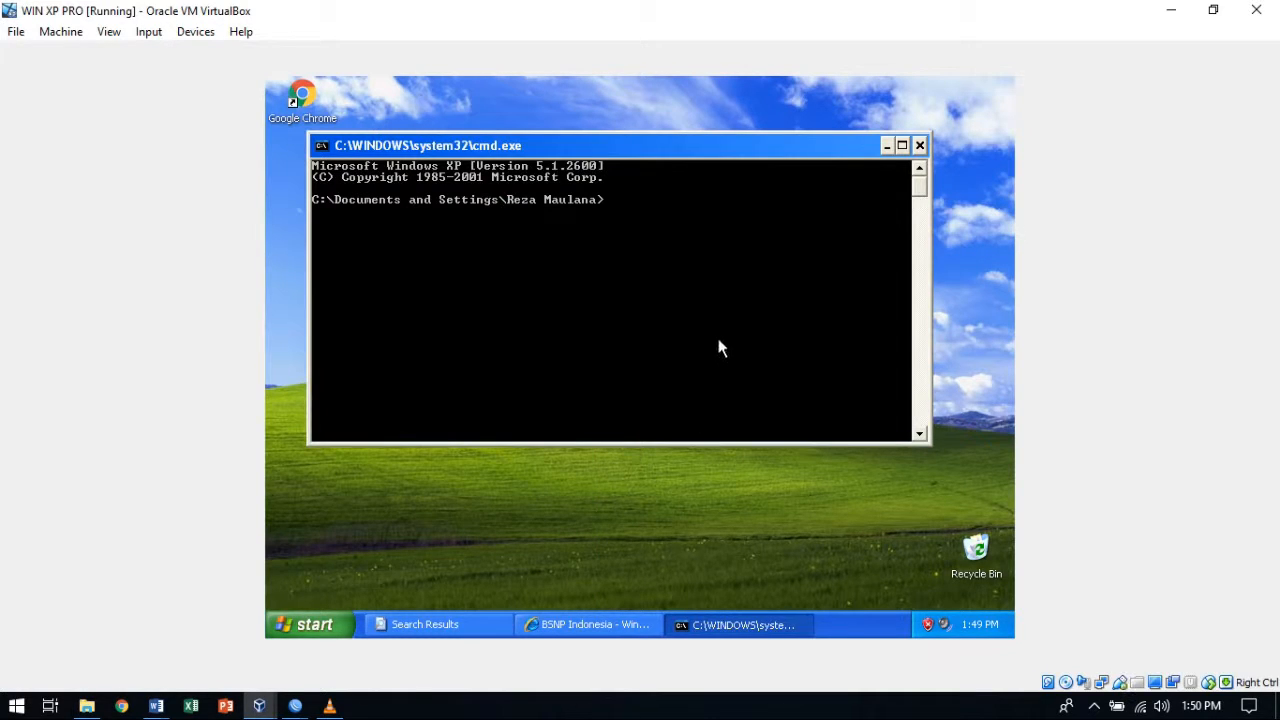
{"action": "type", "text": "ini pasti bisa repplay"}
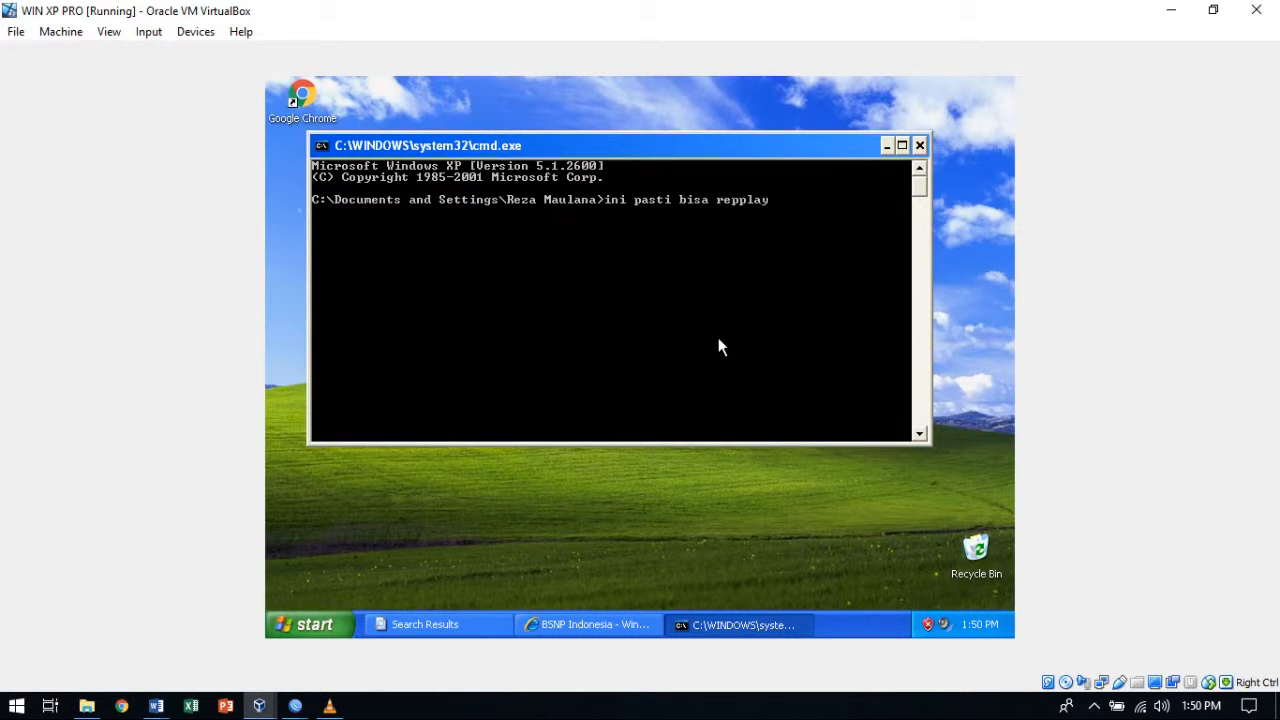
{"action": "key", "text": "BackSpace"}
{"action": "key", "text": "BackSpace"}
{"action": "type", "text": "y guys soalnya aip"}
{"action": "key", "text": "BackSpace"}
{"action": "key", "text": "BackSpace"}
{"action": "type", "text": "ip"}
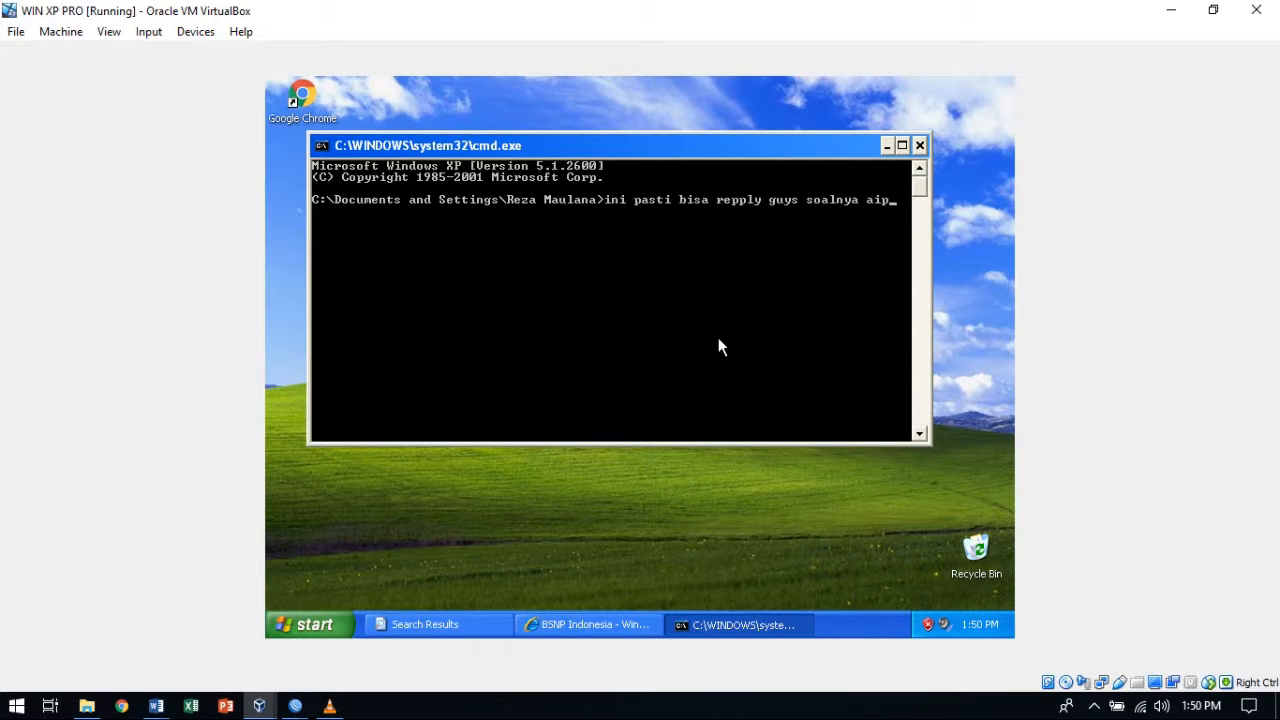
{"action": "key", "text": "BackSpace"}
{"action": "key", "text": "BackSpace"}
{"action": "key", "text": "BackSpace"}
{"action": "type", "text": "ip m"}
{"action": "key", "text": "BackSpace"}
{"action": "type", "text": "nya di rentang 100"}
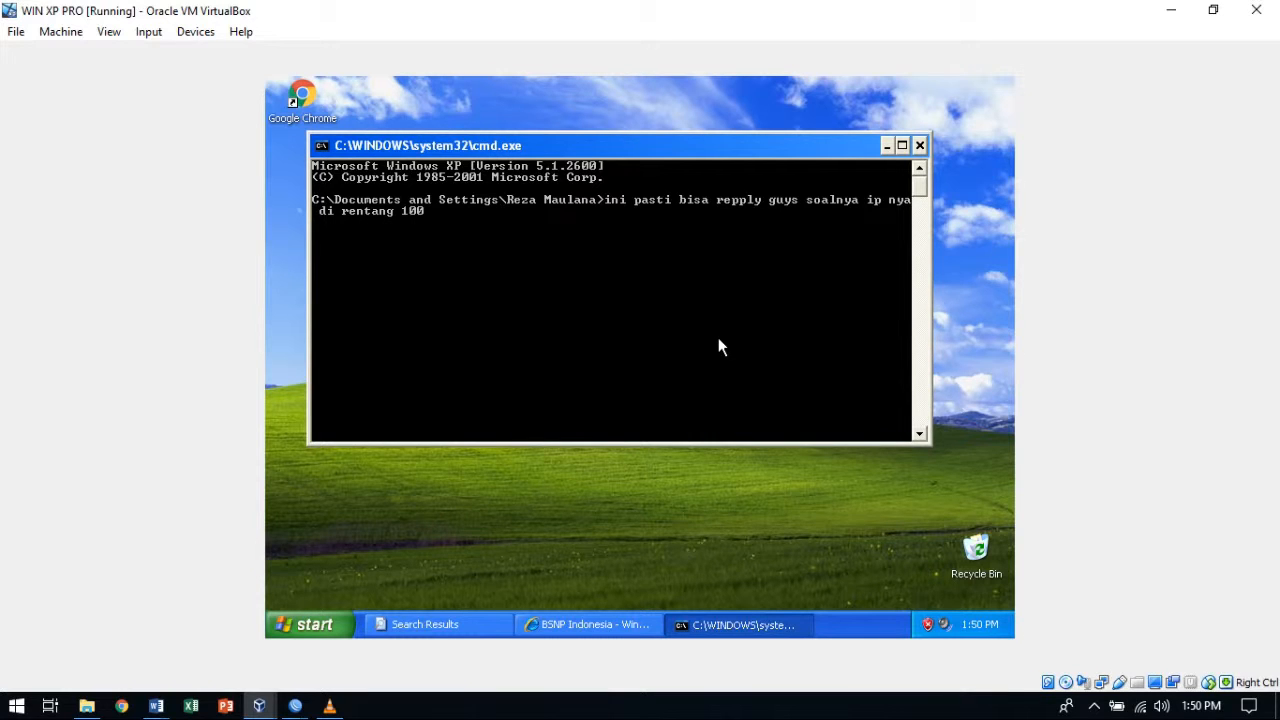
{"action": "type", "text": " coba kita tes"}
{"action": "key", "text": "BackSpace"}
{"action": "key", "text": "BackSpace"}
{"action": "key", "text": "BackSpace"}
{"action": "key", "text": "BackSpace"}
{"action": "key", "text": "BackSpace"}
{"action": "key", "text": "BackSpace"}
{"action": "key", "text": "BackSpace"}
{"action": "key", "text": "BackSpace"}
{"action": "key", "text": "BackSpace"}
{"action": "key", "text": "BackSpace"}
{"action": "key", "text": "BackSpace"}
{"action": "key", "text": "BackSpace"}
{"action": "key", "text": "BackSpace"}
{"action": "key", "text": "BackSpace"}
{"action": "key", "text": "BackSpace"}
{"action": "key", "text": "BackSpace"}
{"action": "key", "text": "BackSpace"}
{"action": "key", "text": "BackSpace"}
{"action": "key", "text": "BackSpace"}
{"action": "key", "text": "BackSpace"}
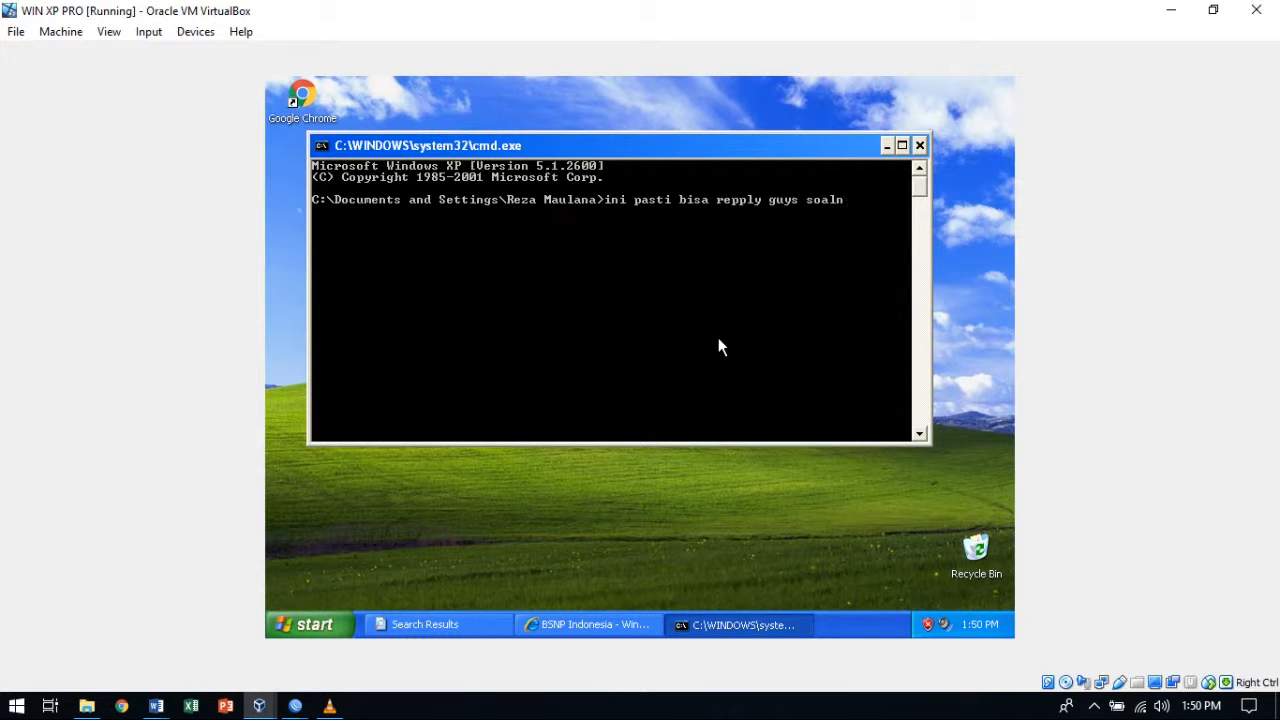
{"action": "key", "text": "BackSpace"}
{"action": "key", "text": "BackSpace"}
{"action": "key", "text": "BackSpace"}
{"action": "key", "text": "BackSpace"}
{"action": "key", "text": "BackSpace"}
{"action": "key", "text": "BackSpace"}
{"action": "key", "text": "BackSpace"}
{"action": "key", "text": "BackSpace"}
{"action": "key", "text": "BackSpace"}
{"action": "key", "text": "BackSpace"}
{"action": "key", "text": "BackSpace"}
{"action": "key", "text": "BackSpace"}
{"action": "key", "text": "BackSpace"}
{"action": "key", "text": "BackSpace"}
Ping the router at 192.168.100.1 from the XP client's command prompt.
{"action": "type", "text": "p"}
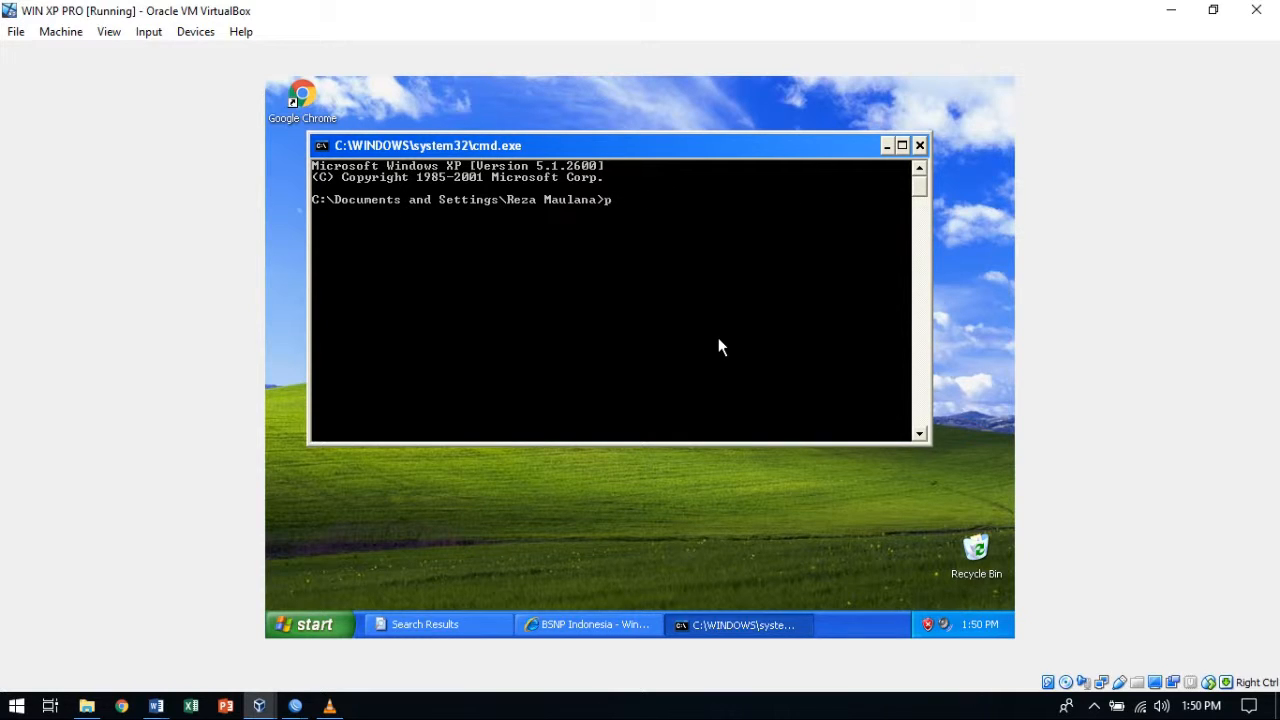
{"action": "type", "text": "ing 192.168.100.1"}
{"action": "key", "text": "Return"}
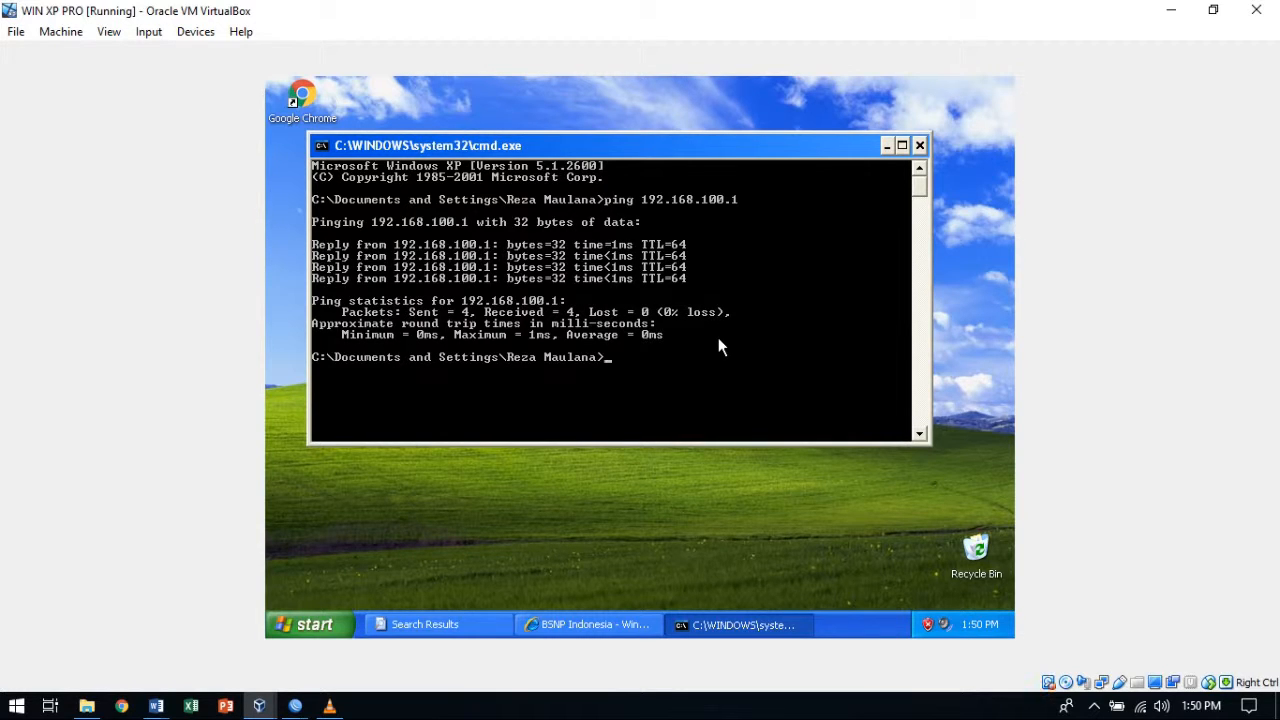
{"action": "type", "text": "kalo kita ubah ip nya ke 2"}
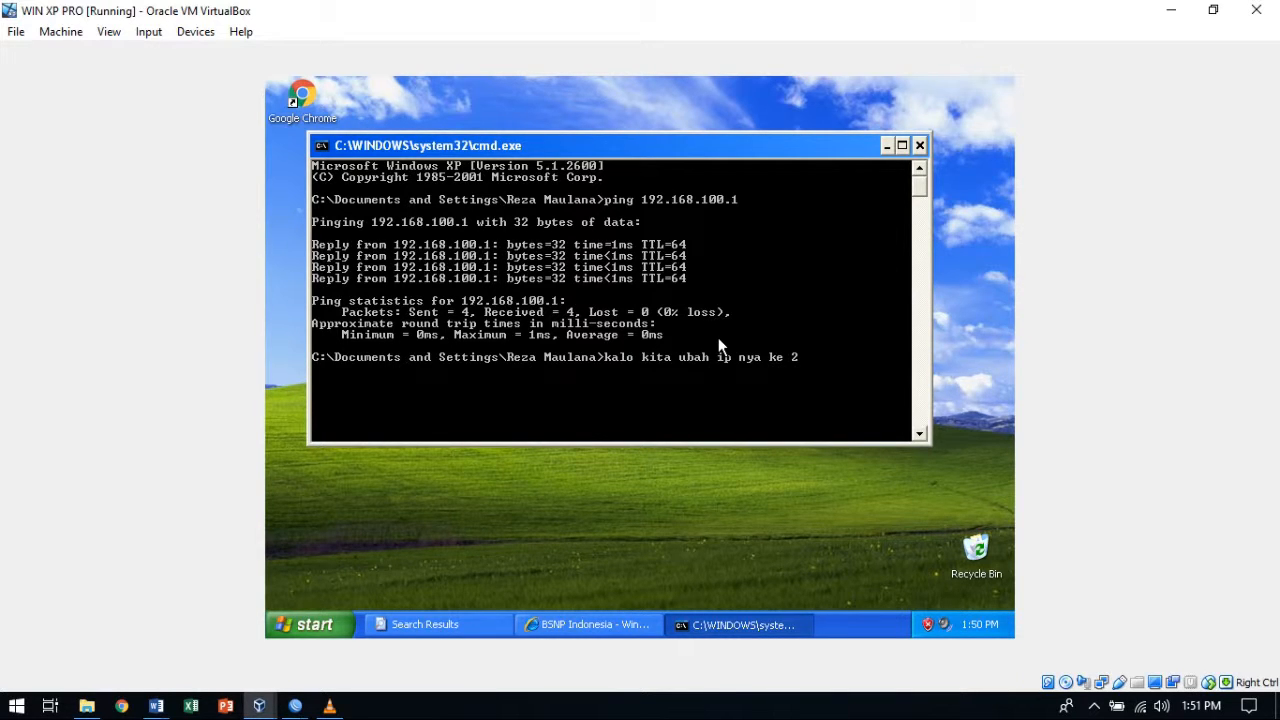
{"action": "type", "text": "-50 yang udah tadi ki"}
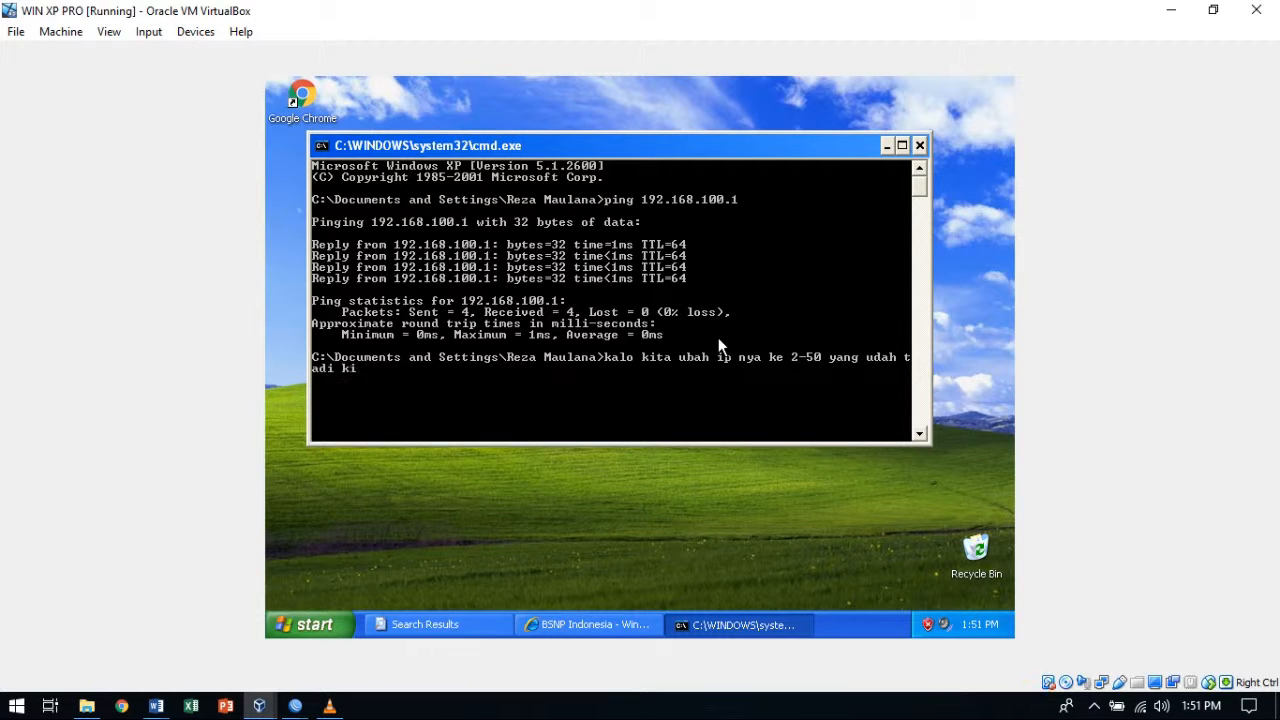
{"action": "type", "text": "ta bok"}
{"action": "key", "text": "BackSpace"}
{"action": "key", "text": "BackSpace"}
{"action": "type", "text": "lok pasti tidak bis"}
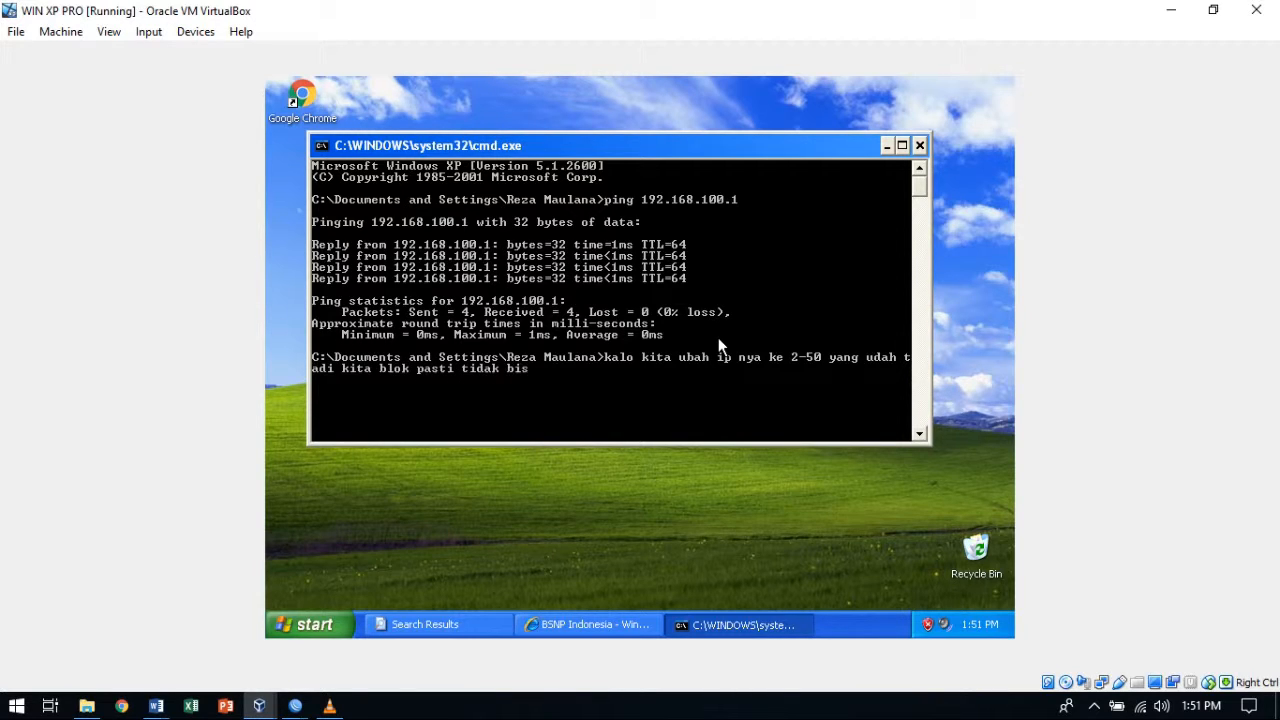
{"action": "type", "text": "a ping ke router"}
{"action": "key", "text": "ctrl+a"}
{"action": "key", "text": "BackSpace"}
{"action": "key", "text": "BackSpace"}
{"action": "key", "text": "BackSpace"}
{"action": "key", "text": "BackSpace"}
{"action": "key", "text": "BackSpace"}
{"action": "key", "text": "BackSpace"}
{"action": "key", "text": "BackSpace"}
{"action": "key", "text": "BackSpace"}
{"action": "key", "text": "BackSpace"}
{"action": "key", "text": "BackSpace"}
{"action": "key", "text": "BackSpace"}
{"action": "key", "text": "BackSpace"}
{"action": "key", "text": "BackSpace"}
{"action": "key", "text": "BackSpace"}
{"action": "key", "text": "BackSpace"}
{"action": "key", "text": "BackSpace"}
{"action": "key", "text": "BackSpace"}
{"action": "key", "text": "BackSpace"}
{"action": "key", "text": "BackSpace"}
{"action": "key", "text": "BackSpace"}
{"action": "key", "text": "BackSpace"}
{"action": "key", "text": "BackSpace"}
{"action": "key", "text": "BackSpace"}
{"action": "key", "text": "BackSpace"}
{"action": "key", "text": "BackSpace"}
{"action": "key", "text": "BackSpace"}
{"action": "key", "text": "BackSpace"}
{"action": "key", "text": "BackSpace"}
{"action": "key", "text": "BackSpace"}
{"action": "key", "text": "BackSpace"}
{"action": "key", "text": "BackSpace"}
{"action": "key", "text": "BackSpace"}
{"action": "key", "text": "BackSpace"}
{"action": "key", "text": "BackSpace"}
{"action": "key", "text": "BackSpace"}
{"action": "key", "text": "BackSpace"}
{"action": "key", "text": "BackSpace"}
{"action": "key", "text": "BackSpace"}
{"action": "key", "text": "BackSpace"}
{"action": "key", "text": "BackSpace"}
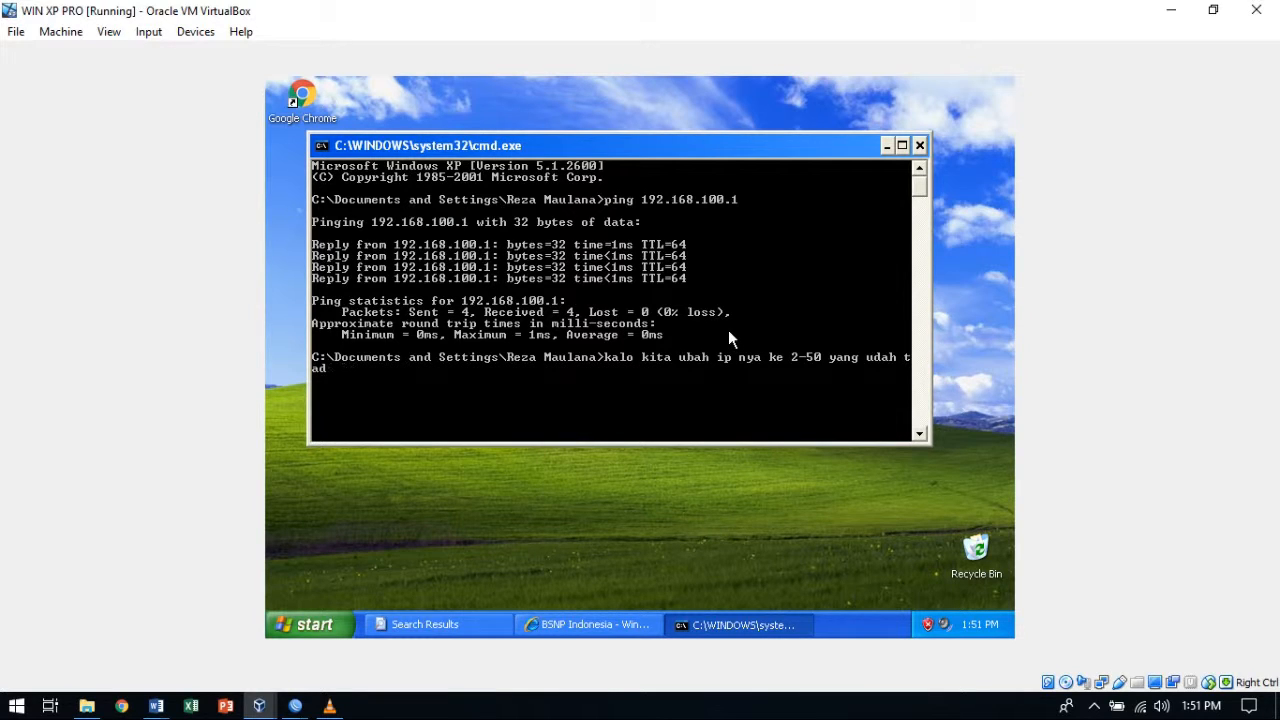
{"action": "key", "text": "BackSpace"}
{"action": "key", "text": "BackSpace"}
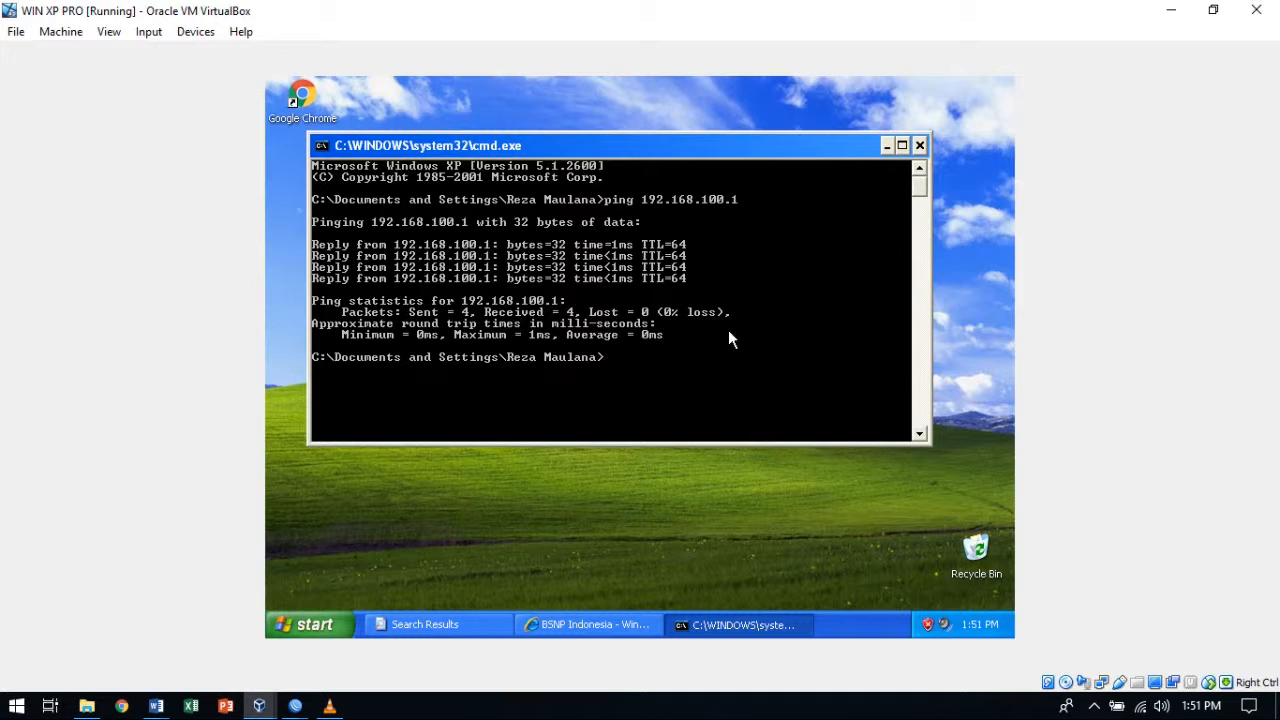
Open the Internet Protocol (TCP/IP) properties of the XP client's Local Area Connection.
{"action": "left_click", "coordinate": [333, 626]}
{"action": "left_click", "coordinate": [575, 367]}
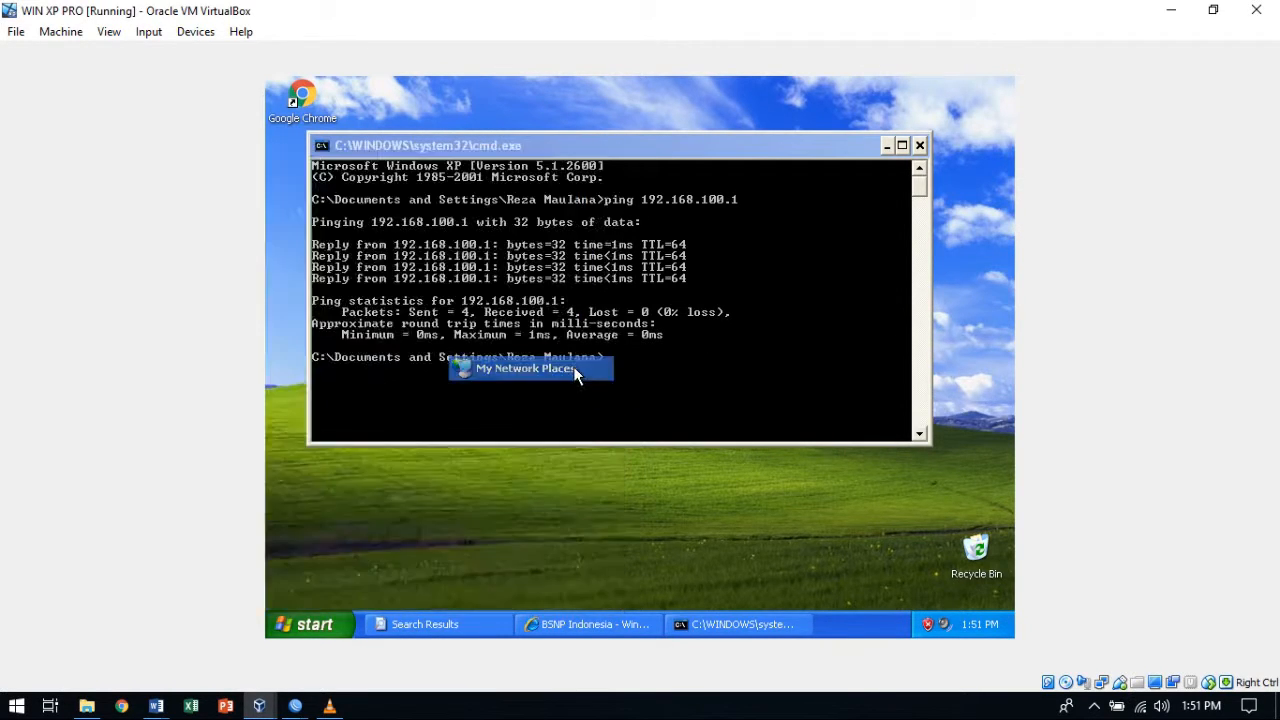
{"action": "left_click", "coordinate": [352, 257]}
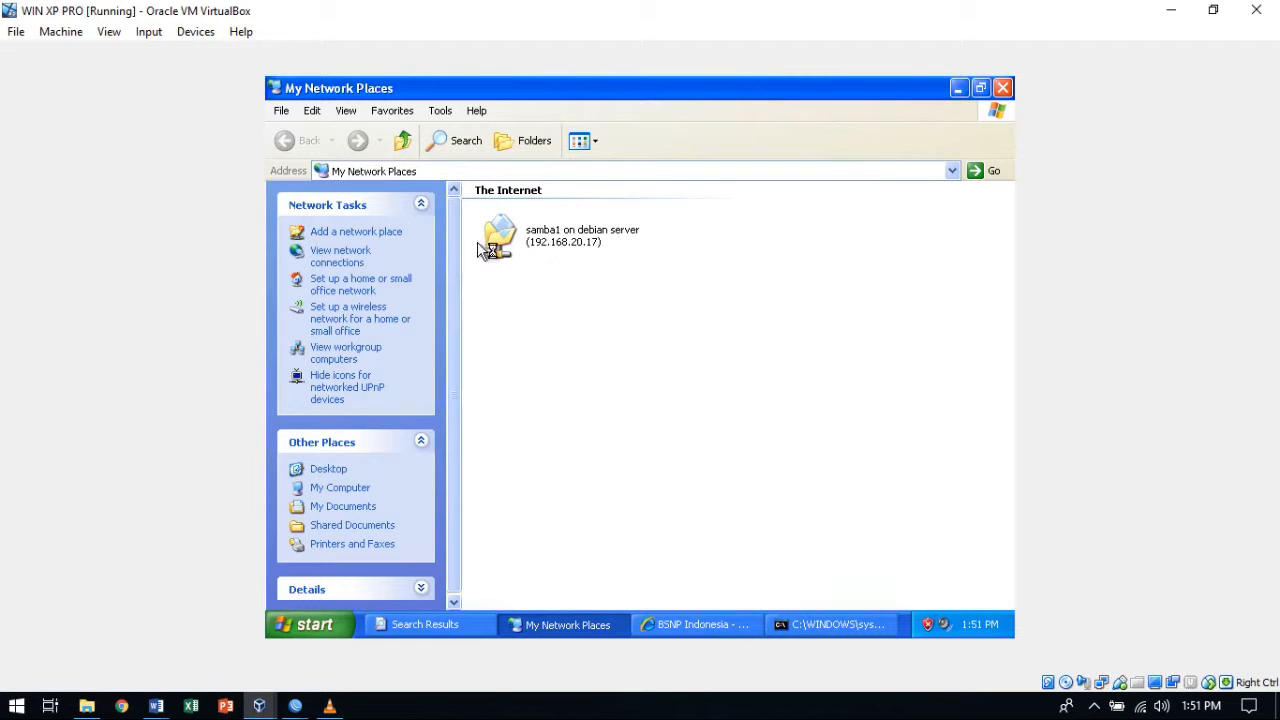
{"action": "left_click", "coordinate": [542, 234]}
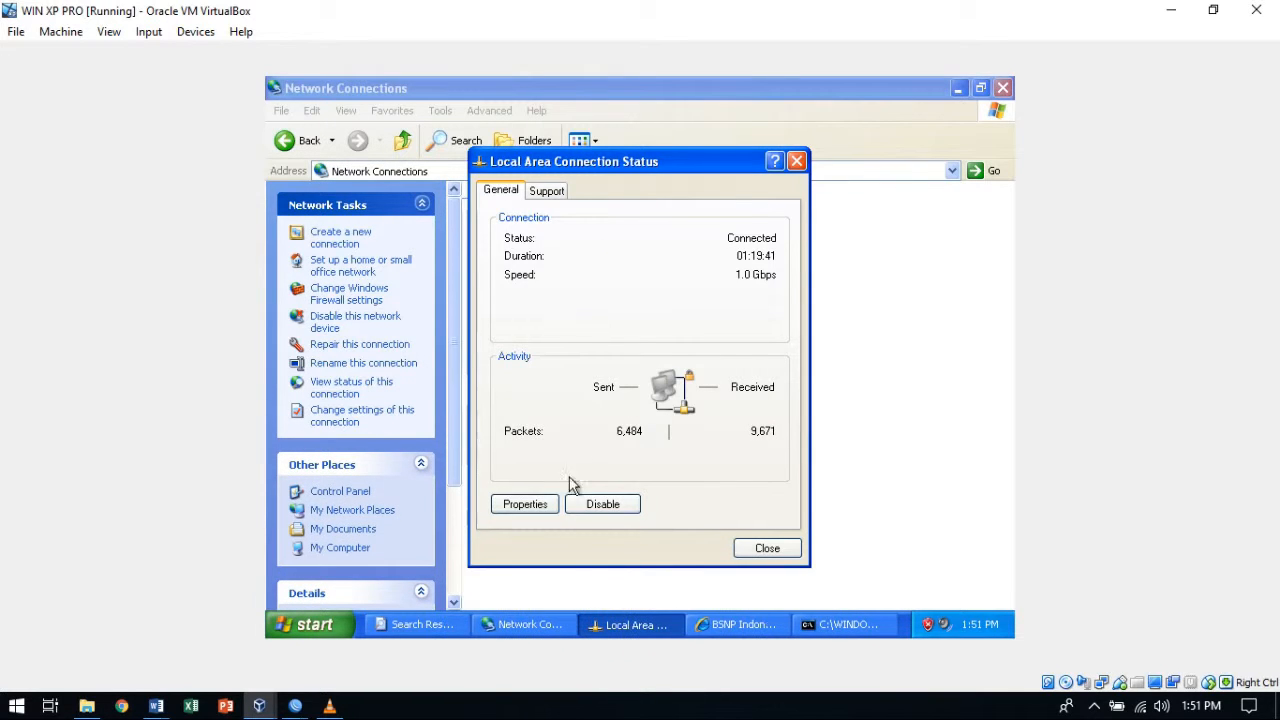
{"action": "left_click", "coordinate": [530, 505]}
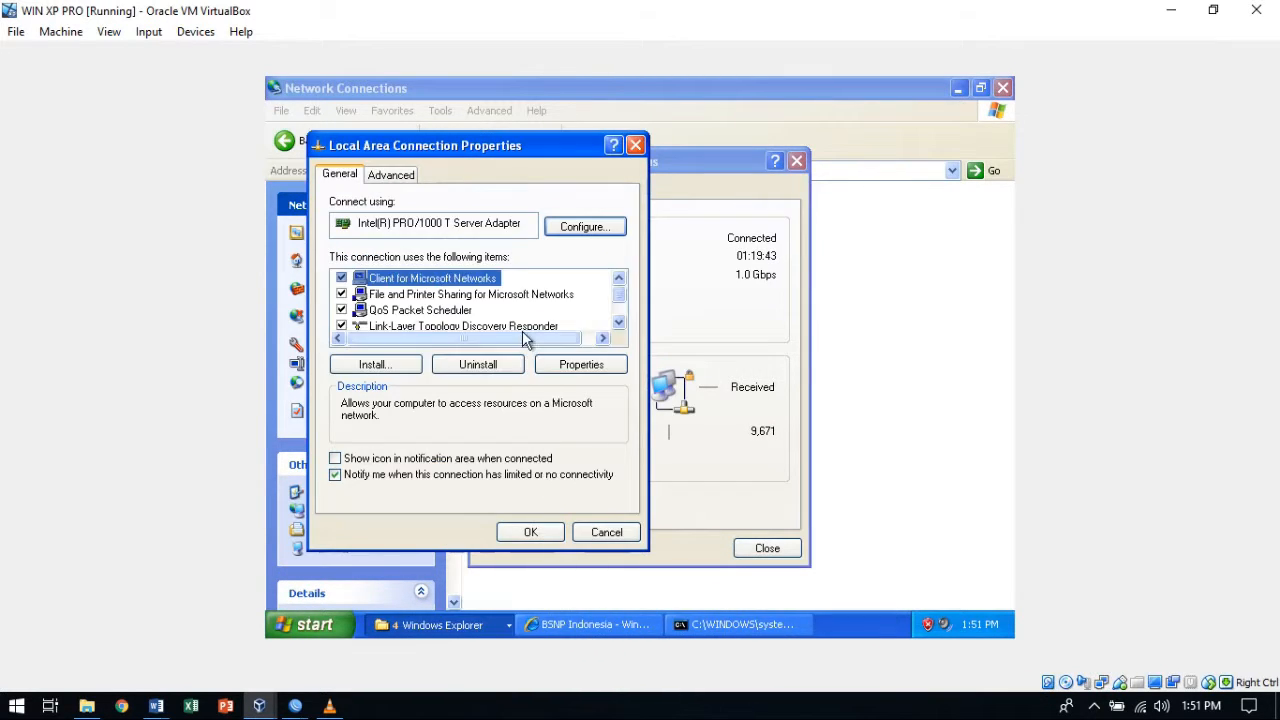
{"action": "left_click", "coordinate": [500, 328]}
{"action": "scroll", "coordinate": [494, 322], "scroll_direction": "down", "scroll_amount": 1}
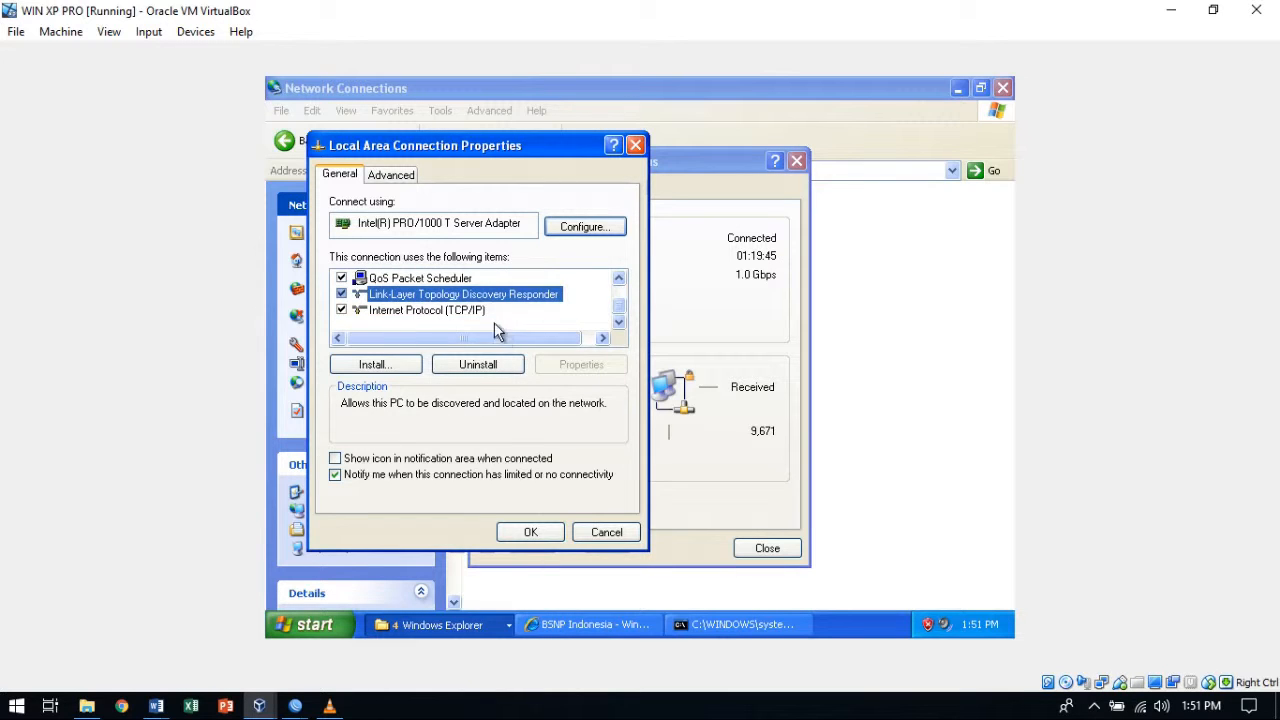
{"action": "double_click", "coordinate": [486, 311]}
Assign the static IP address 192.168.100.15 with subnet mask 255.255.255.0 and default gateway 192.168.100.1.
{"action": "left_click", "coordinate": [476, 327]}
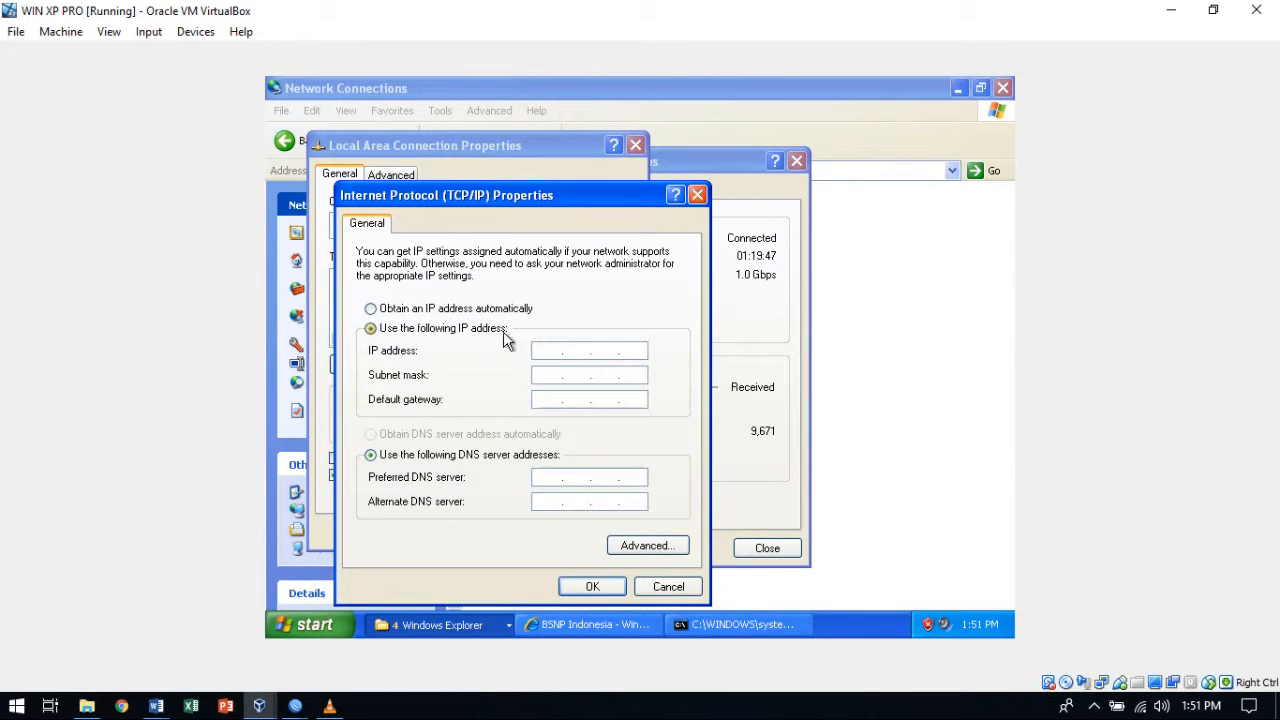
{"action": "type", "text": "192 . 168 . 100 . 15"}
{"action": "left_click", "coordinate": [548, 374]}
{"action": "left_click", "coordinate": [553, 399]}
{"action": "type", "text": "192 . "}
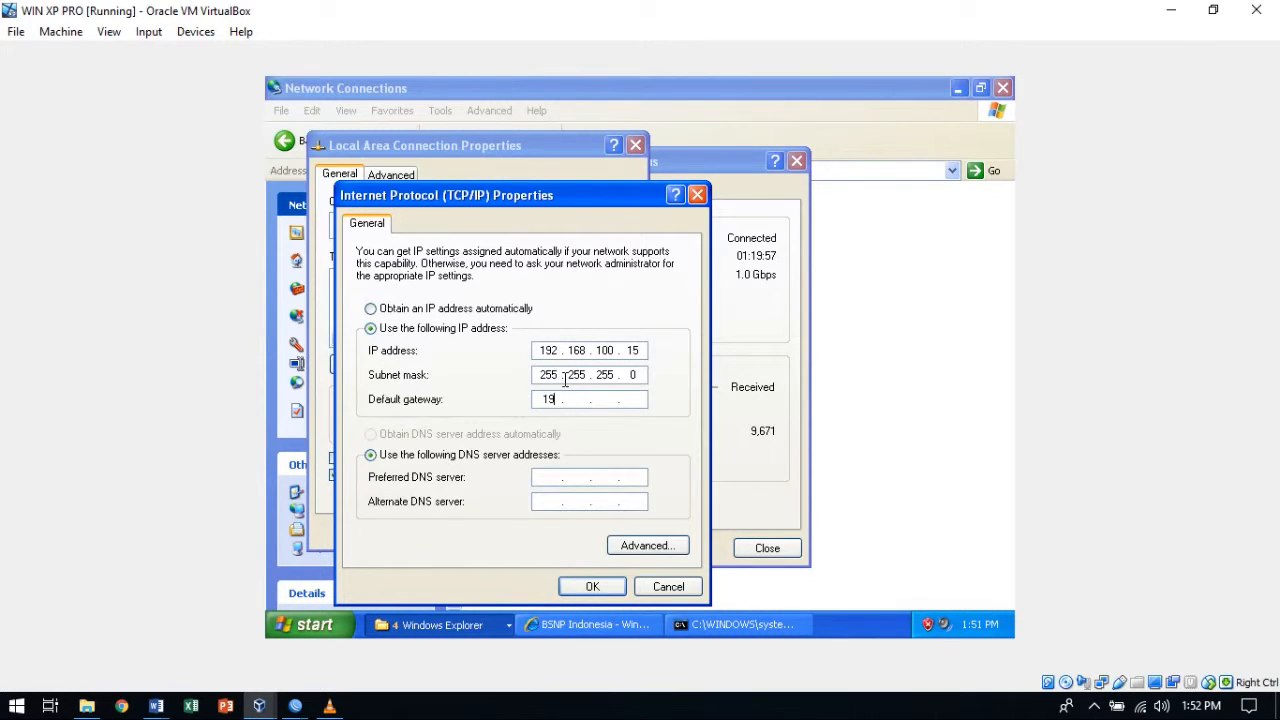
{"action": "type", "text": "168 . 100 . 1"}
Set the preferred DNS server to 192.168.43.1, save the connection settings and return to the command prompt.
{"action": "left_click", "coordinate": [559, 477]}
{"action": "type", "text": "192168"}
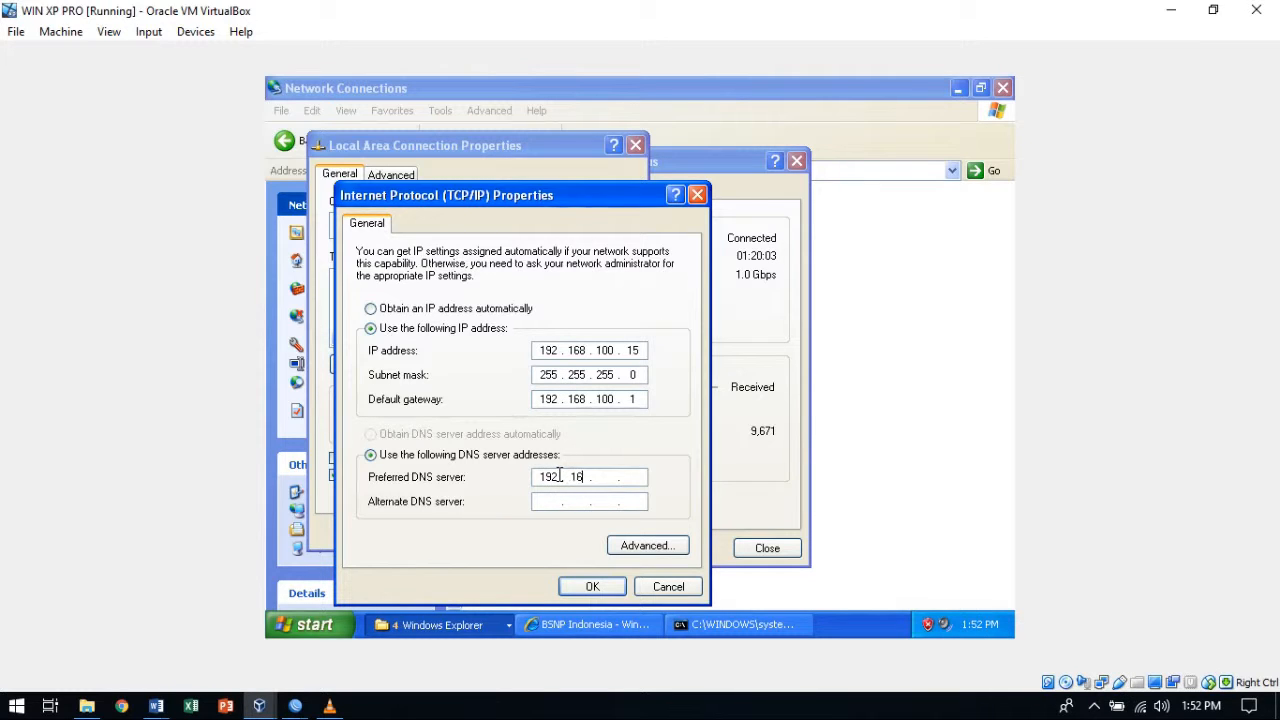
{"action": "type", "text": "43"}
{"action": "type", "text": "1"}
{"action": "left_click", "coordinate": [592, 587]}
{"action": "left_click", "coordinate": [537, 531]}
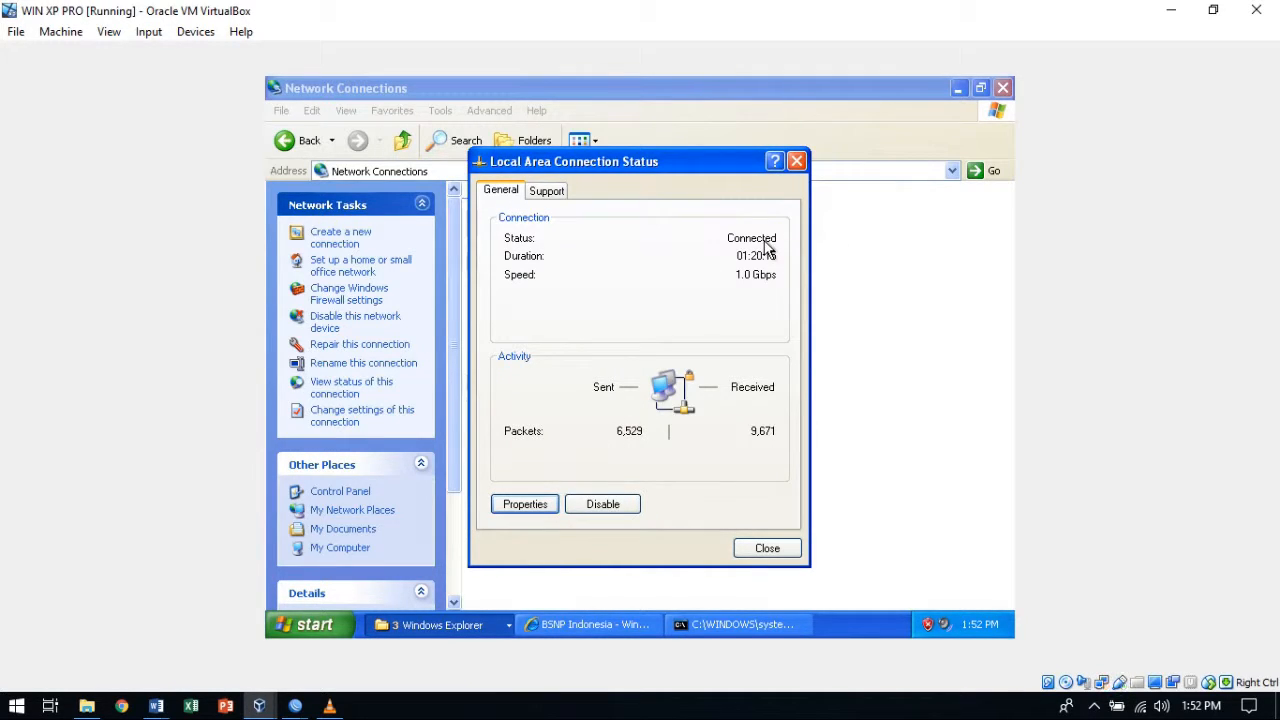
{"action": "left_click", "coordinate": [740, 624]}
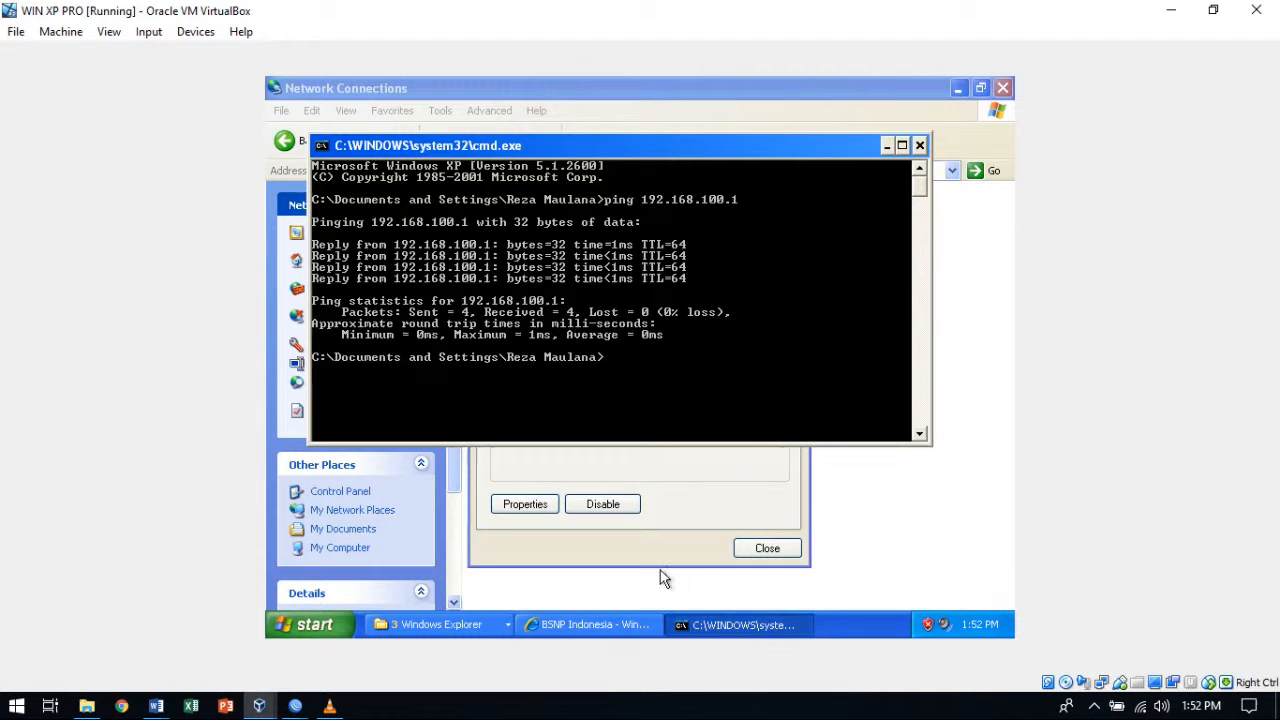
{"action": "type", "text": "coba kite tes pake ip"}
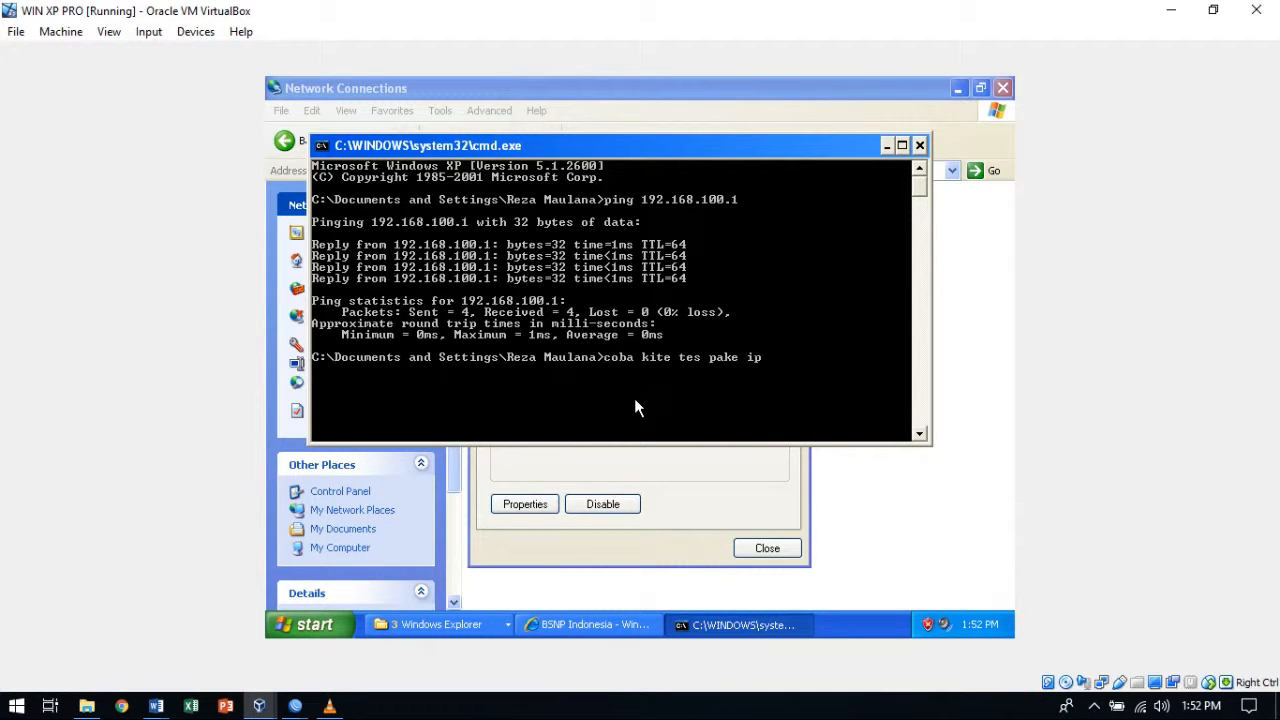
{"action": "type", "text": " `15"}
{"action": "key", "text": "BackSpace"}
{"action": "key", "text": "BackSpace"}
{"action": "key", "text": "BackSpace"}
{"action": "key", "text": "BackSpace"}
{"action": "key", "text": "BackSpace"}
{"action": "key", "text": "BackSpace"}
{"action": "key", "text": "BackSpace"}
{"action": "key", "text": "BackSpace"}
{"action": "key", "text": "BackSpace"}
{"action": "key", "text": "BackSpace"}
{"action": "key", "text": "BackSpace"}
{"action": "key", "text": "BackSpace"}
{"action": "key", "text": "BackSpace"}
{"action": "key", "text": "BackSpace"}
{"action": "key", "text": "BackSpace"}
{"action": "key", "text": "BackSpace"}
{"action": "key", "text": "BackSpace"}
{"action": "key", "text": "BackSpace"}
{"action": "key", "text": "BackSpace"}
{"action": "key", "text": "BackSpace"}
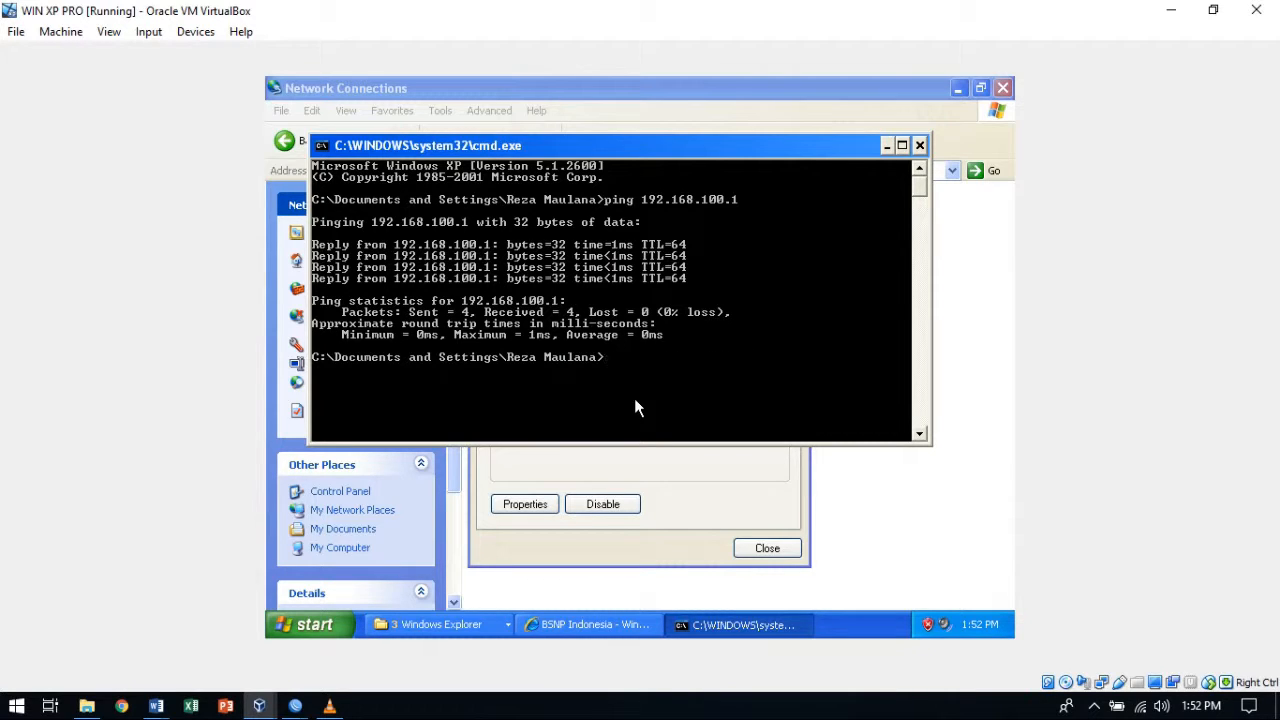
Ping 192.168.100.1 again using the client's new address, and interrupt the ping after several requests.
{"action": "type", "text": "ping 192.168.100.1"}
{"action": "key", "text": "Return"}
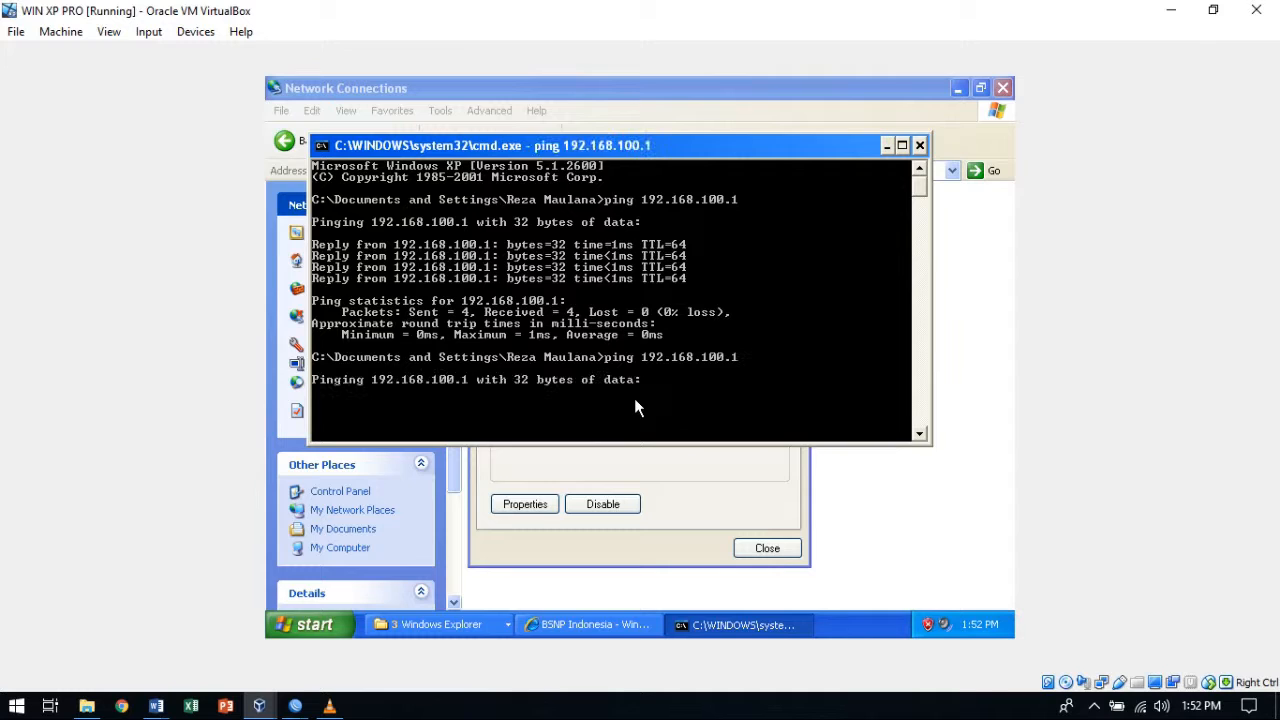
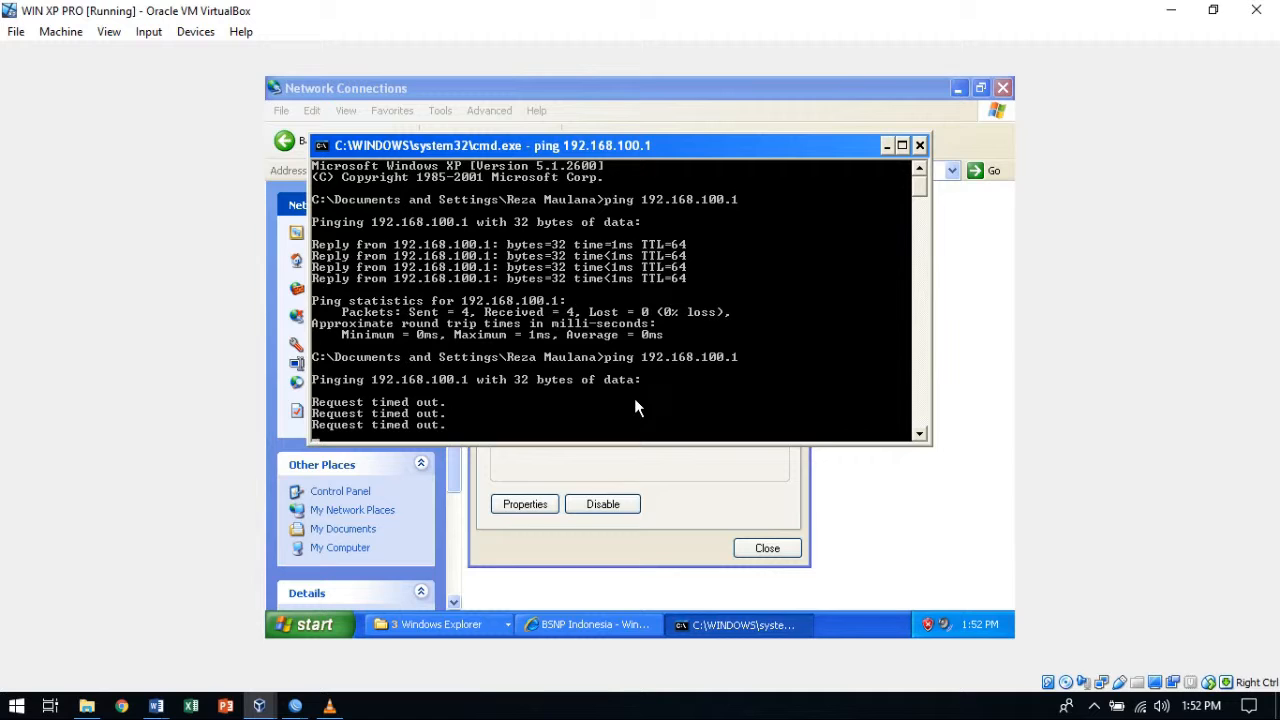
{"action": "key", "text": "ctrl+c"}
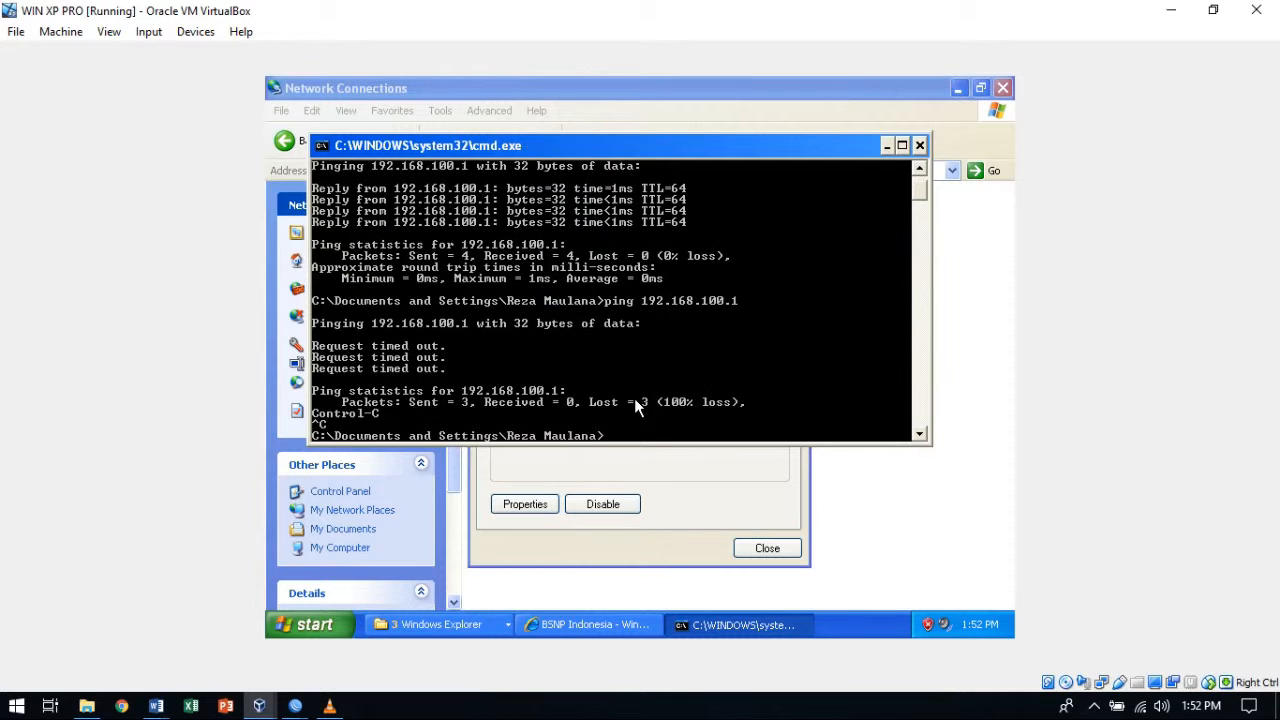
{"action": "type", "text": "dan ber"}
{"action": "type", "text": "hasil guys"}
{"action": "type", "text": " blok"}
{"action": "type", "text": "ir"}
{"action": "type", "text": "ing pin"}
{"action": "type", "text": "g nya"}
{"action": "key", "text": "BackSpace"}
{"action": "key", "text": "BackSpace"}
{"action": "key", "text": "BackSpace"}
{"action": "key", "text": "BackSpace"}
{"action": "key", "text": "BackSpace"}
{"action": "key", "text": "BackSpace"}
{"action": "key", "text": "BackSpace"}
{"action": "key", "text": "BackSpace"}
{"action": "key", "text": "BackSpace"}
{"action": "key", "text": "BackSpace"}
{"action": "key", "text": "BackSpace"}
{"action": "key", "text": "BackSpace"}
{"action": "key", "text": "BackSpace"}
{"action": "key", "text": "BackSpace"}
{"action": "key", "text": "BackSpace"}
{"action": "key", "text": "BackSpace"}
{"action": "key", "text": "BackSpace"}
{"action": "key", "text": "BackSpace"}
{"action": "key", "text": "BackSpace"}
{"action": "key", "text": "BackSpace"}
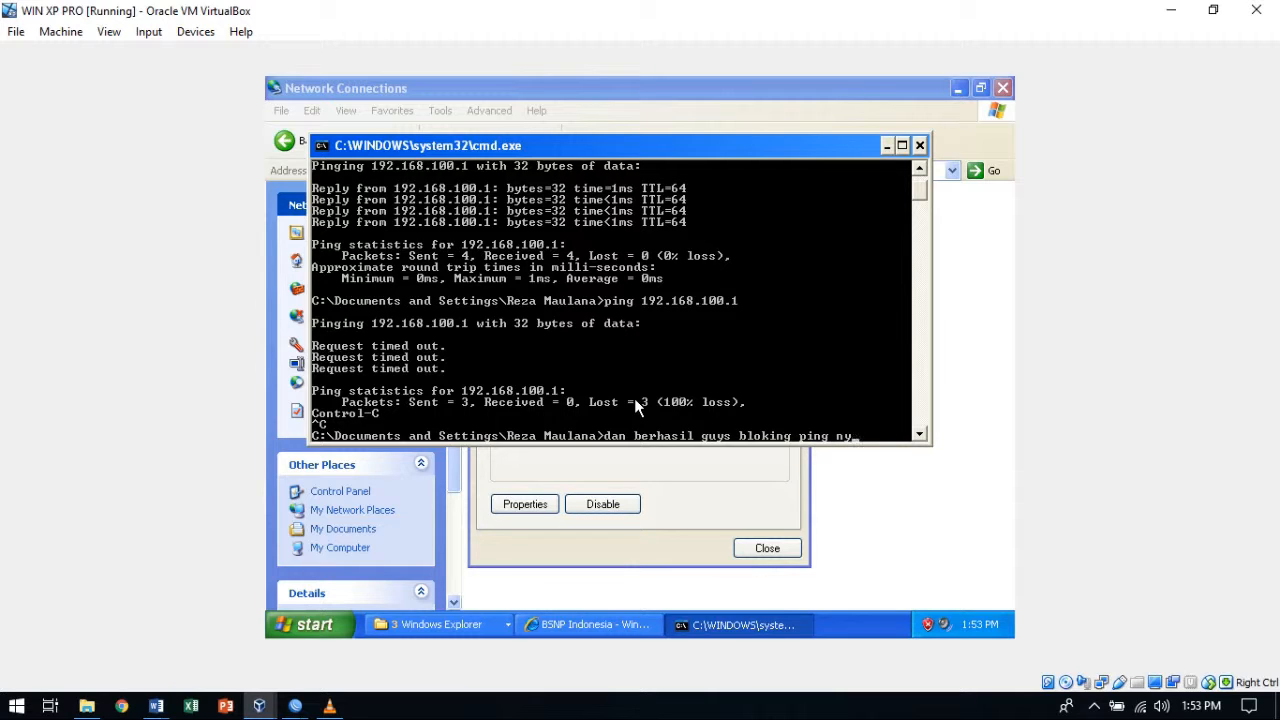
{"action": "key", "text": "BackSpace"}
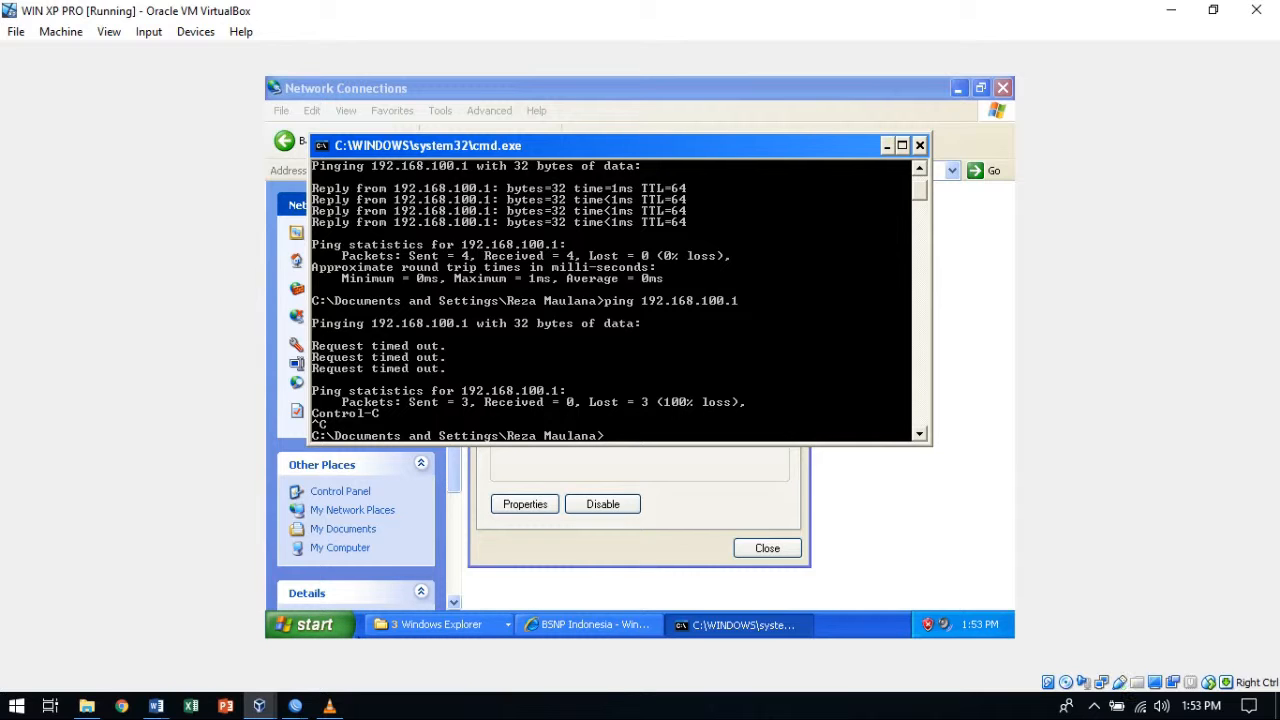
Look up the IP WLAN1 address in the Konfigurasi WLAN1 section of the P4 Word task sheet and return to WinBox.
{"action": "mouse_move", "coordinate": [295, 706]}
{"action": "left_click", "coordinate": [517, 630]}
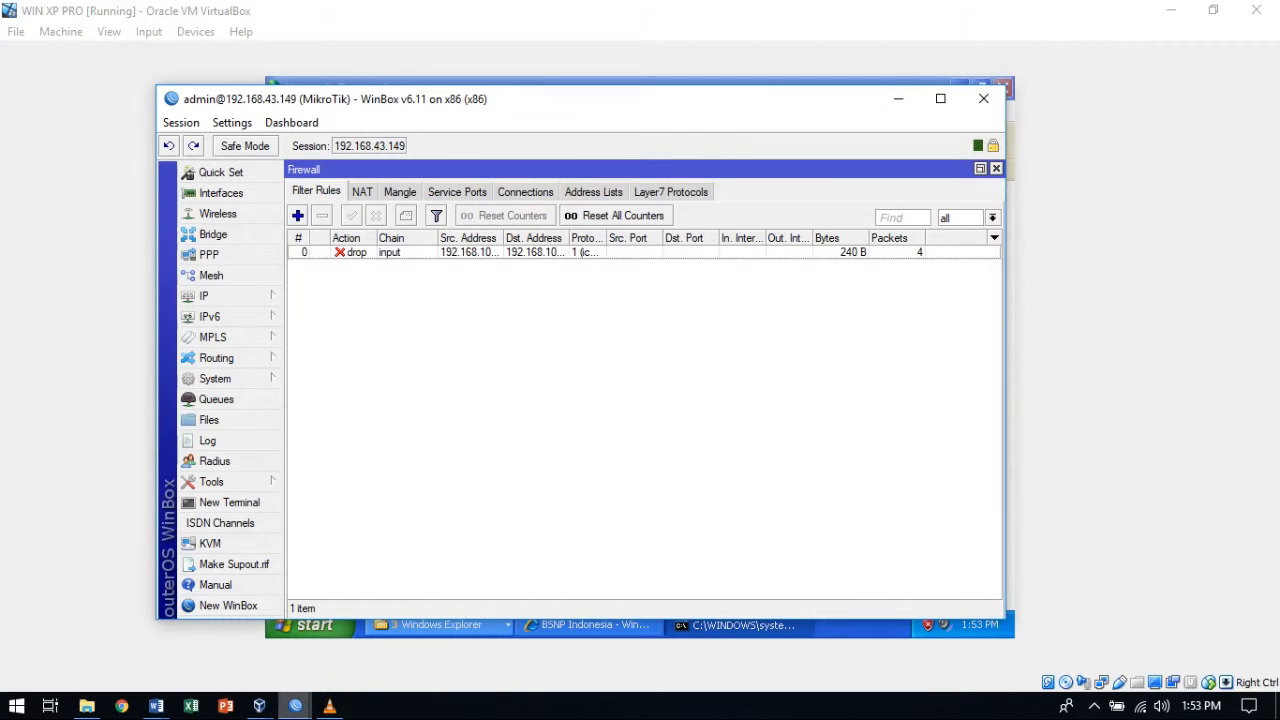
{"action": "mouse_move", "coordinate": [156, 706]}
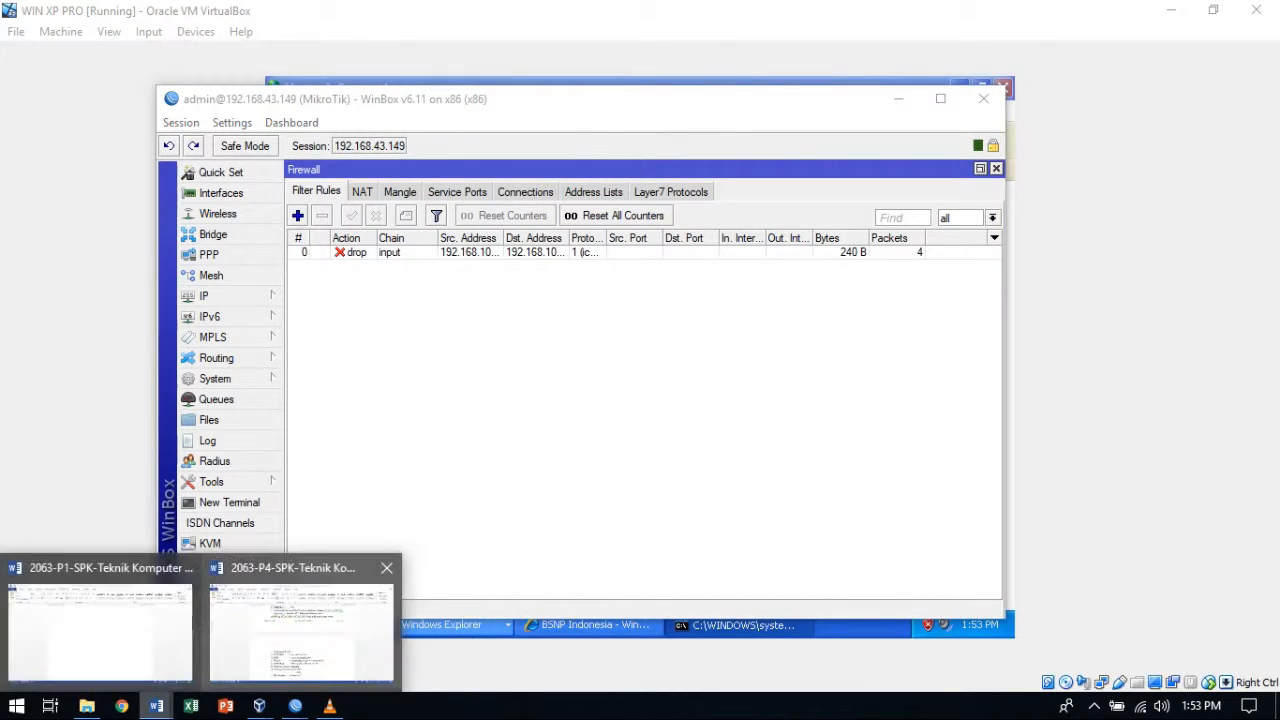
{"action": "left_click", "coordinate": [307, 620]}
{"action": "scroll", "coordinate": [643, 414], "scroll_direction": "down", "scroll_amount": 5}
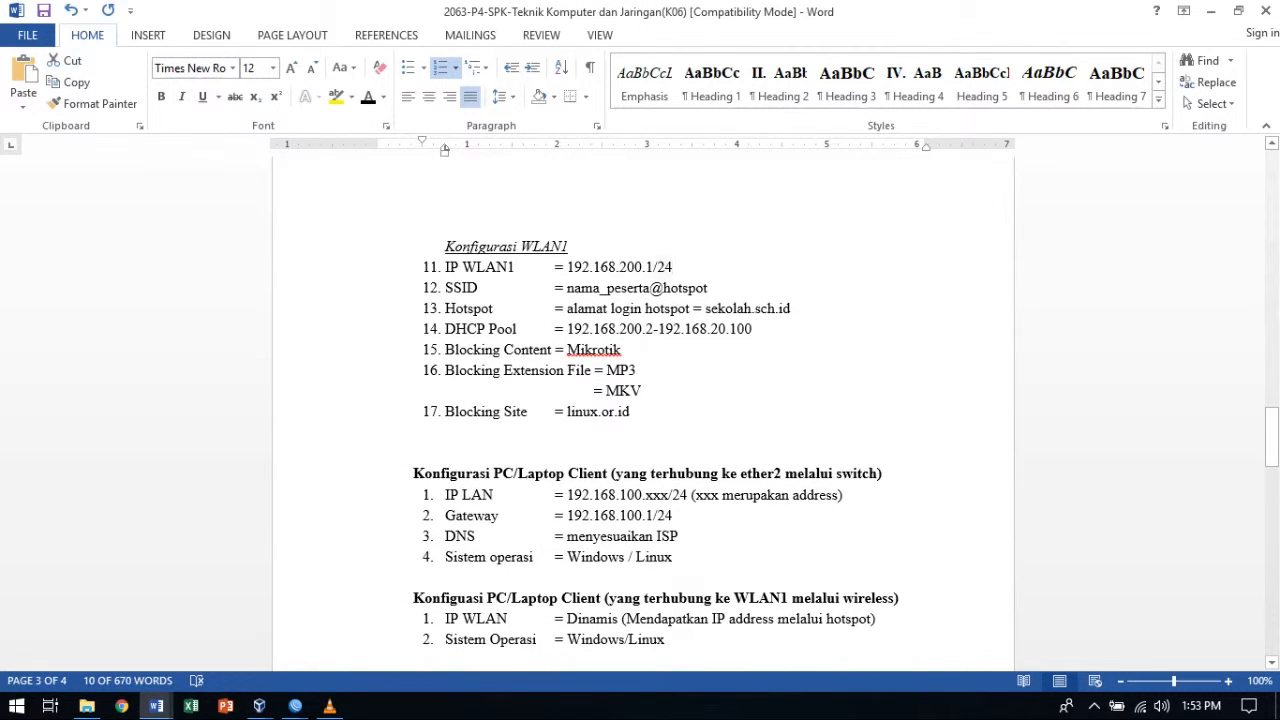
{"action": "left_click_drag", "start_coordinate": [672, 267], "coordinate": [445, 267]}
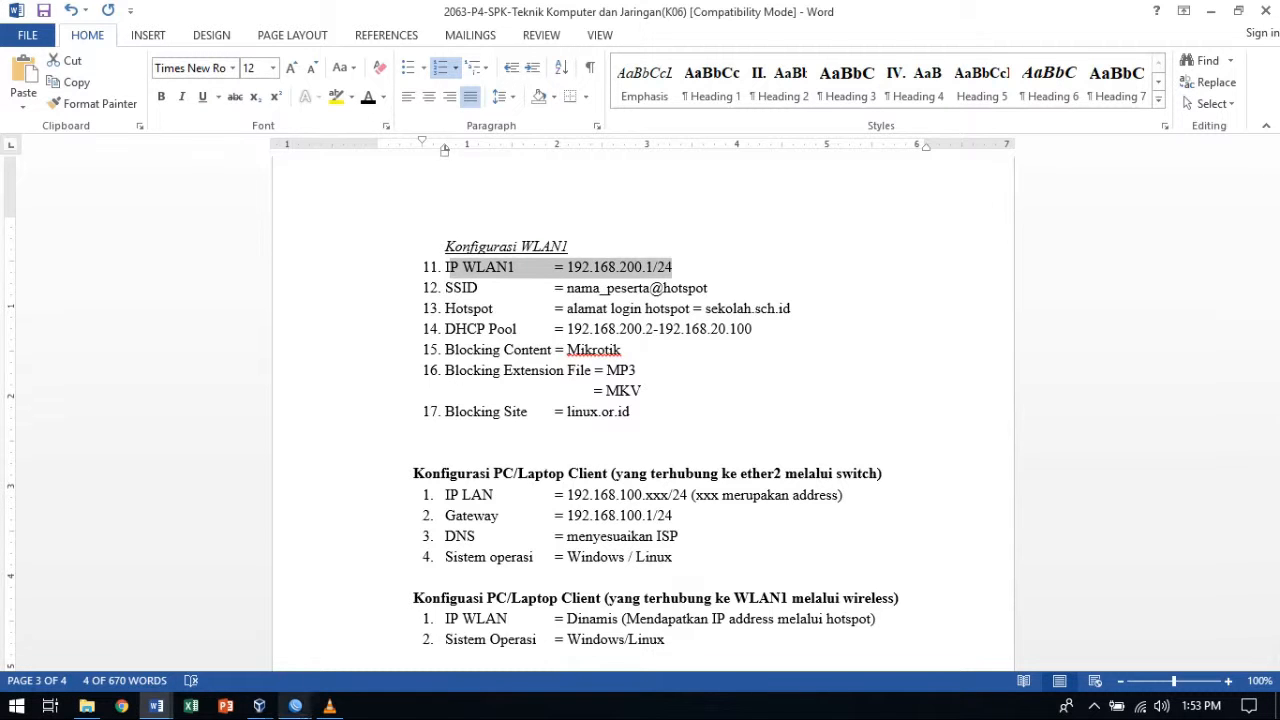
{"action": "mouse_move", "coordinate": [296, 706]}
{"action": "left_click", "coordinate": [520, 630]}
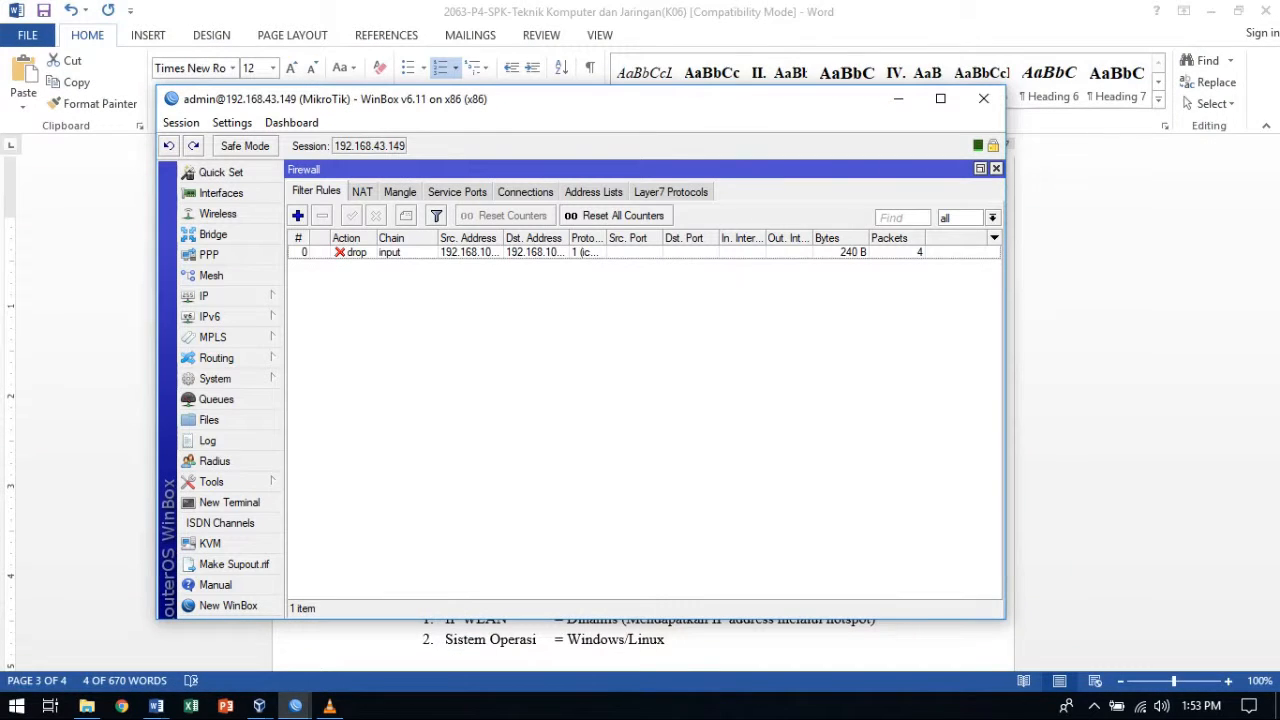
Add the IP address 192.168.200.1/24 to the router's Hotspot interface and close the address list.
{"action": "left_click", "coordinate": [215, 296]}
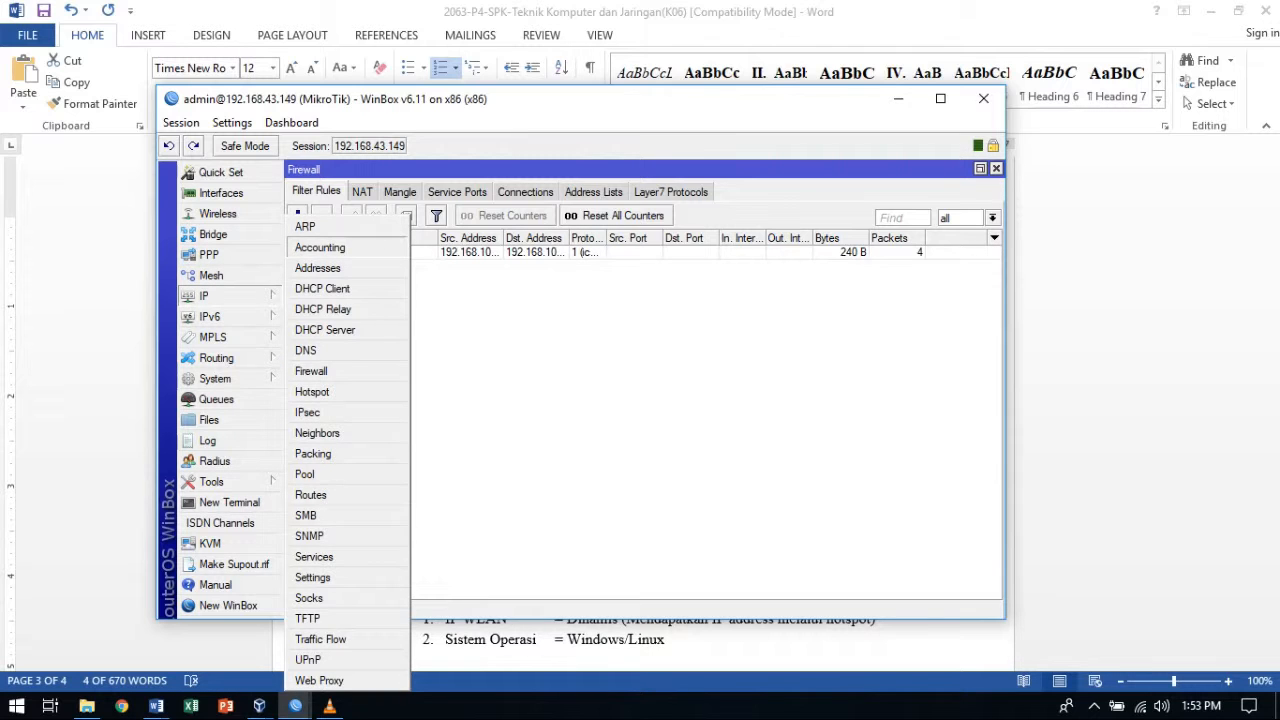
{"action": "left_click", "coordinate": [317, 268]}
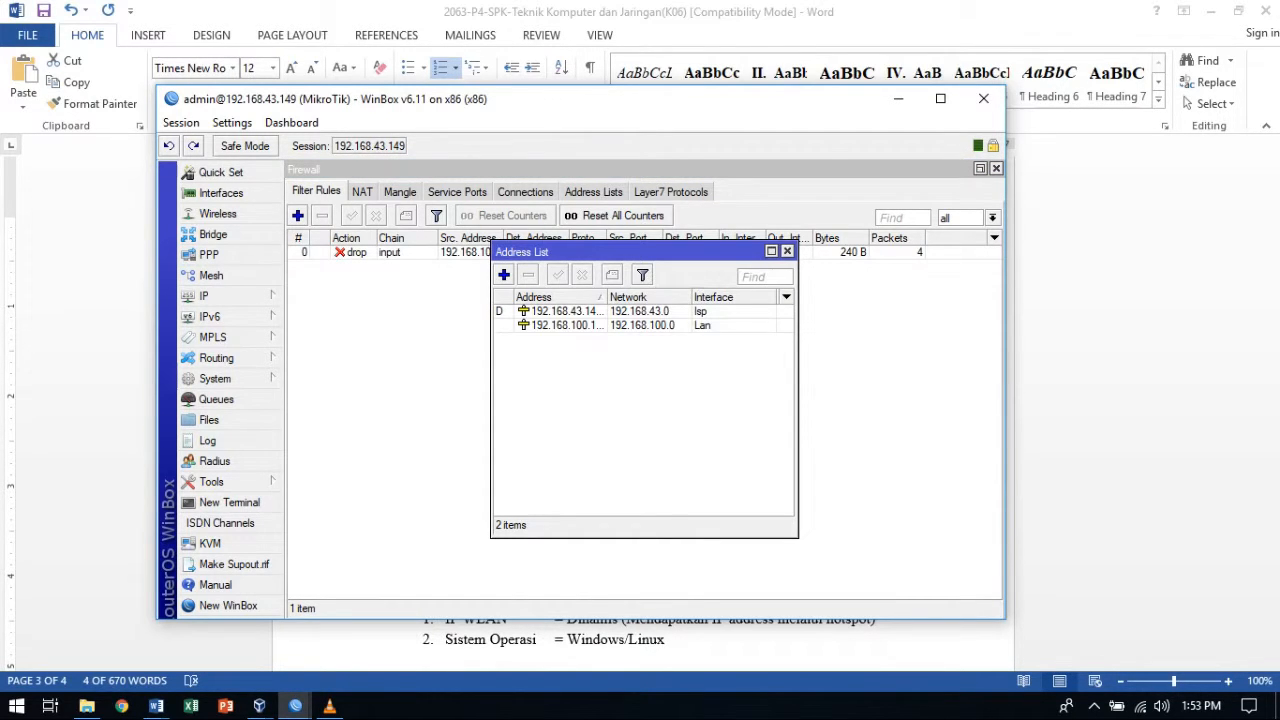
{"action": "left_click", "coordinate": [503, 274]}
{"action": "left_click", "coordinate": [640, 312]}
{"action": "double_click", "coordinate": [640, 312]}
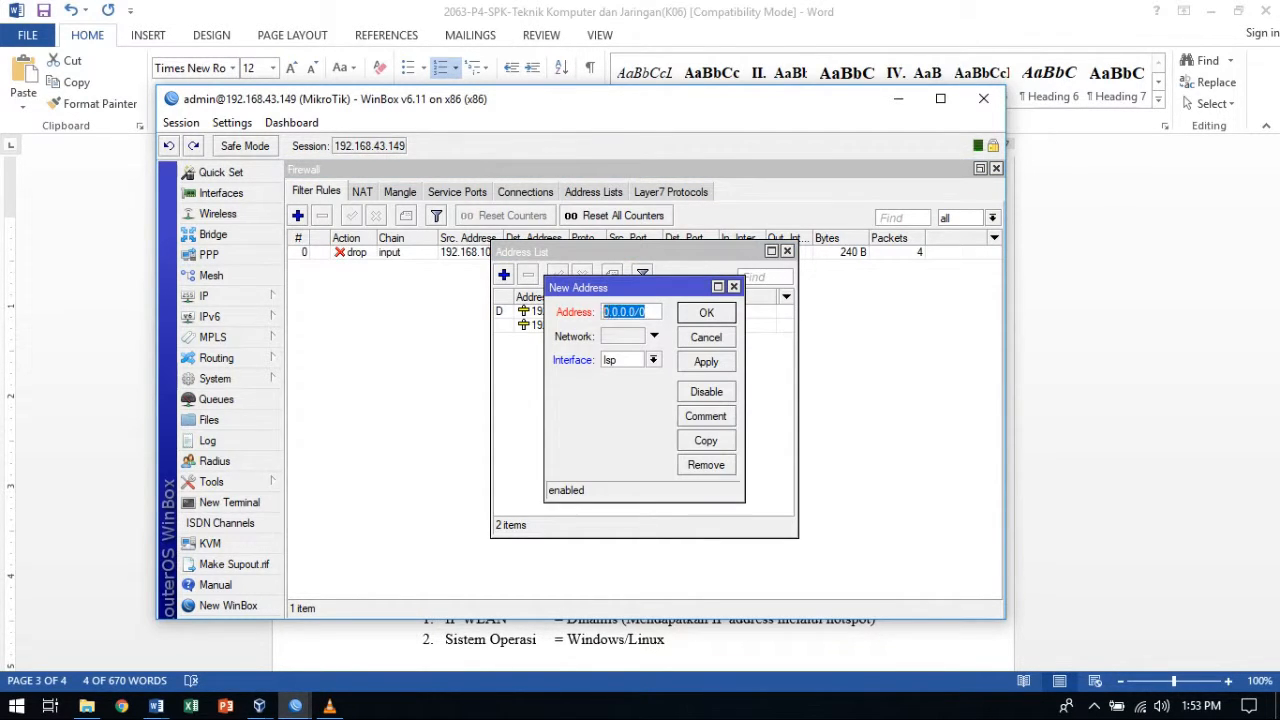
{"action": "type", "text": "192.168.200."}
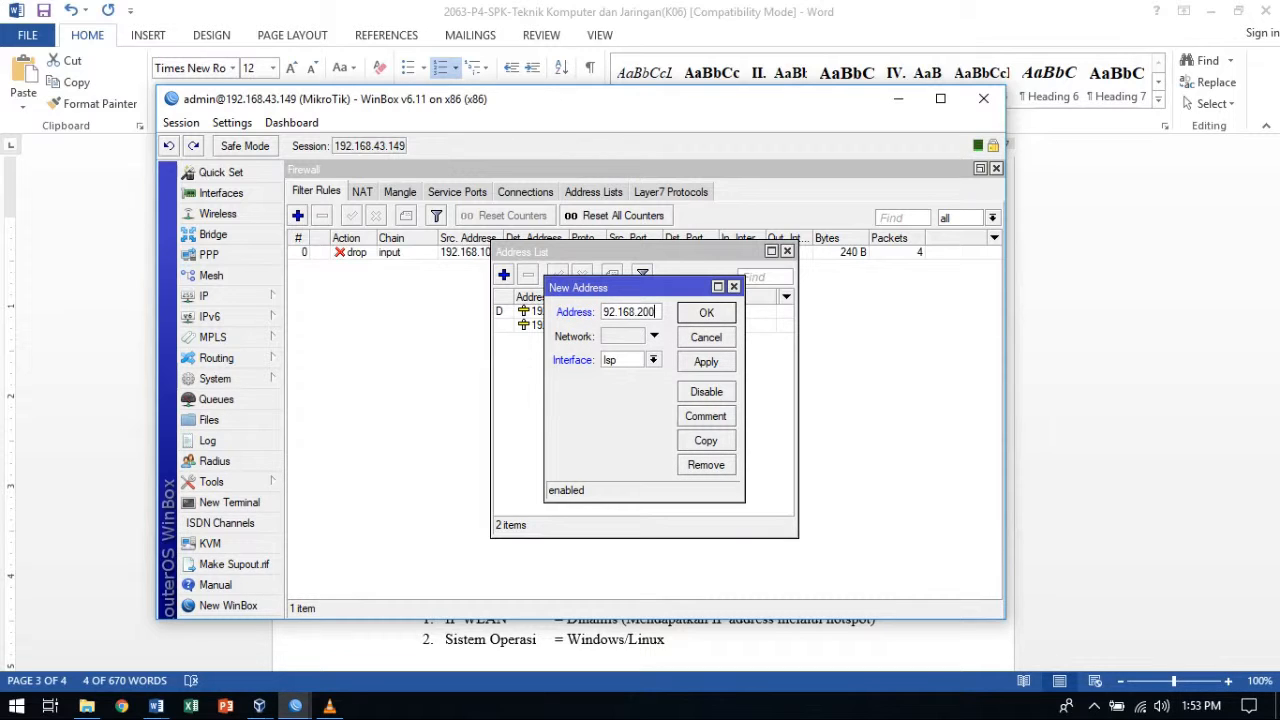
{"action": "type", "text": "1/24"}
{"action": "left_click", "coordinate": [653, 360]}
{"action": "left_click", "coordinate": [622, 374]}
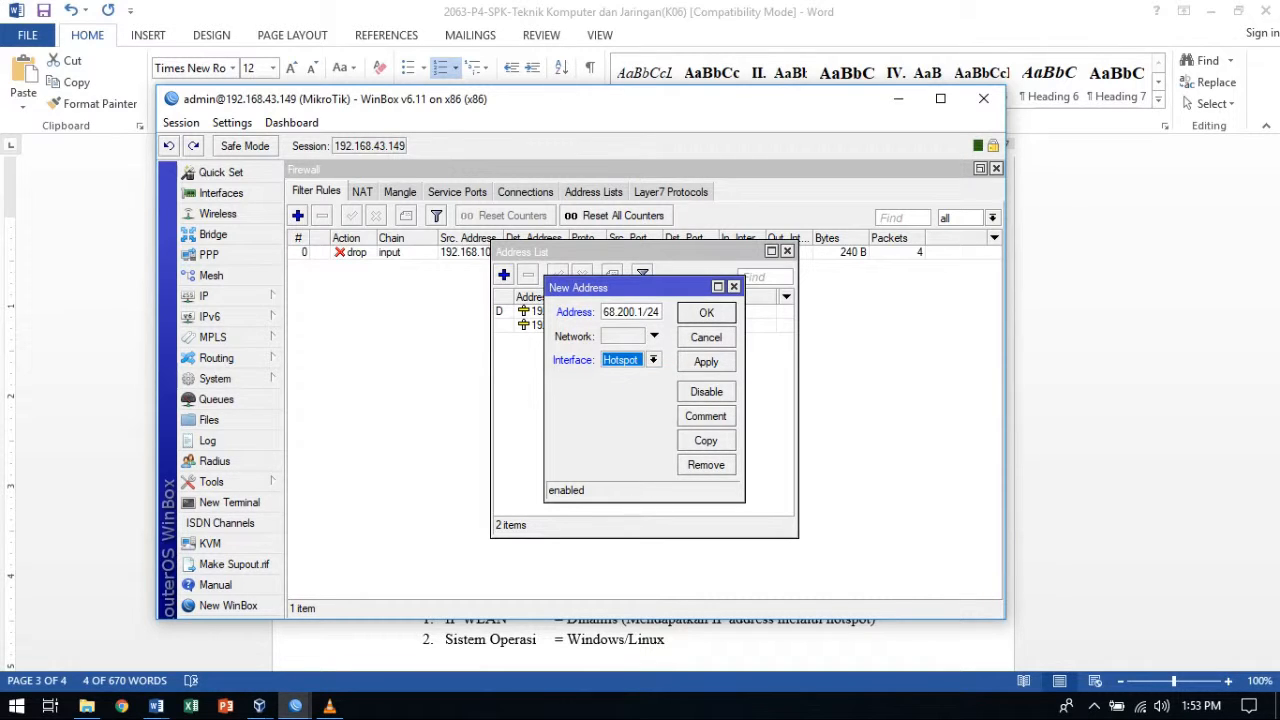
{"action": "left_click", "coordinate": [706, 362]}
{"action": "left_click", "coordinate": [748, 312]}
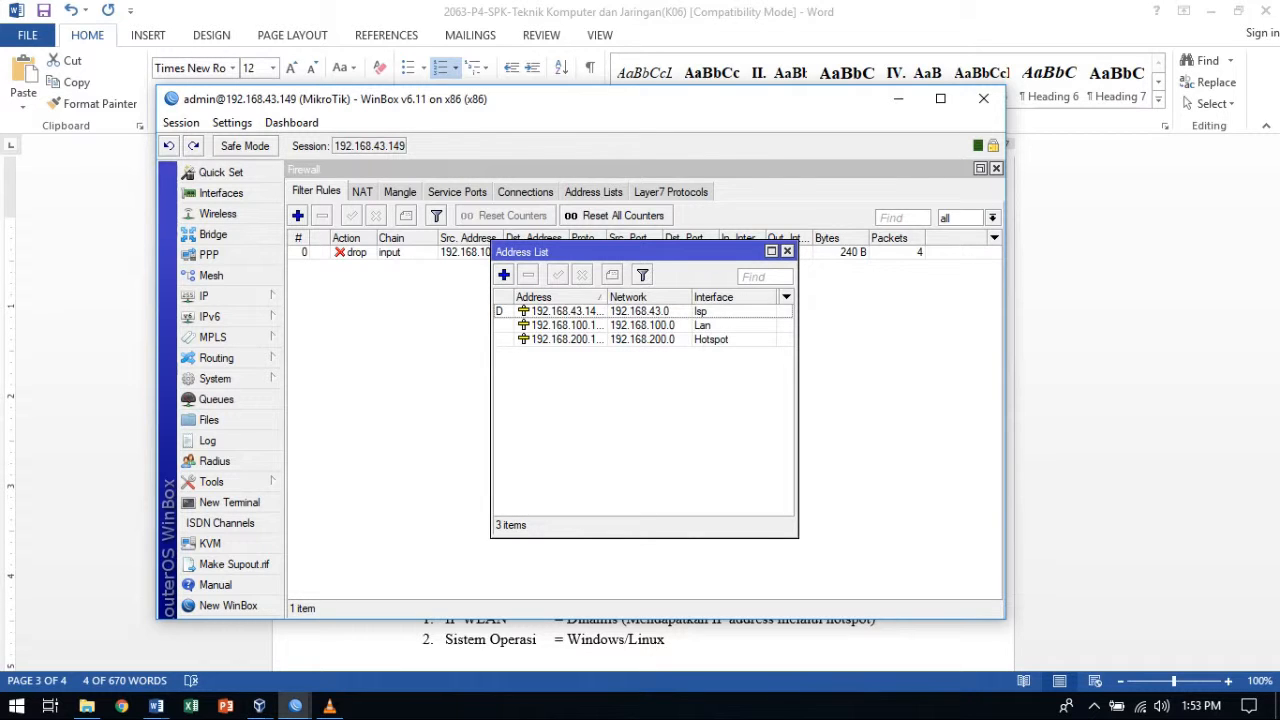
{"action": "left_click", "coordinate": [787, 251]}
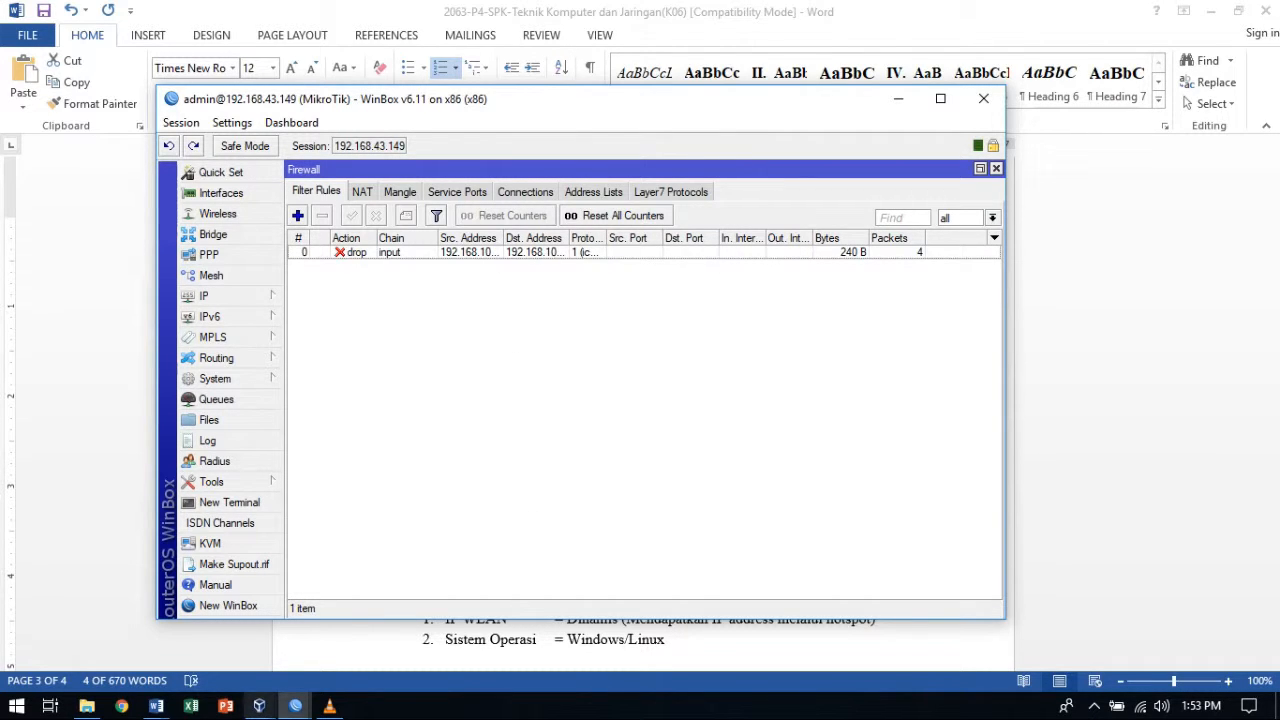
Look up the DHCP Pool range for WLAN1 in the P4 Word task sheet and return to WinBox.
{"action": "left_click", "coordinate": [156, 706]}
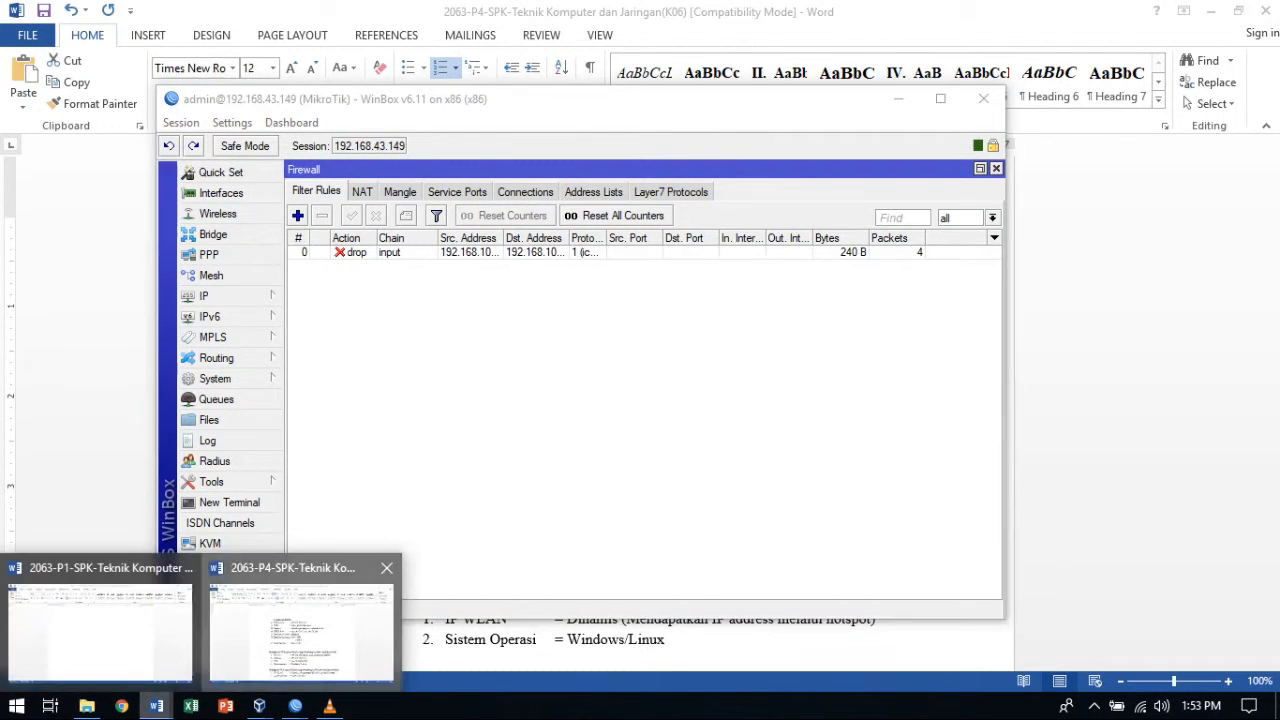
{"action": "left_click", "coordinate": [300, 620]}
{"action": "scroll", "coordinate": [640, 410], "scroll_direction": "down", "scroll_amount": 1}
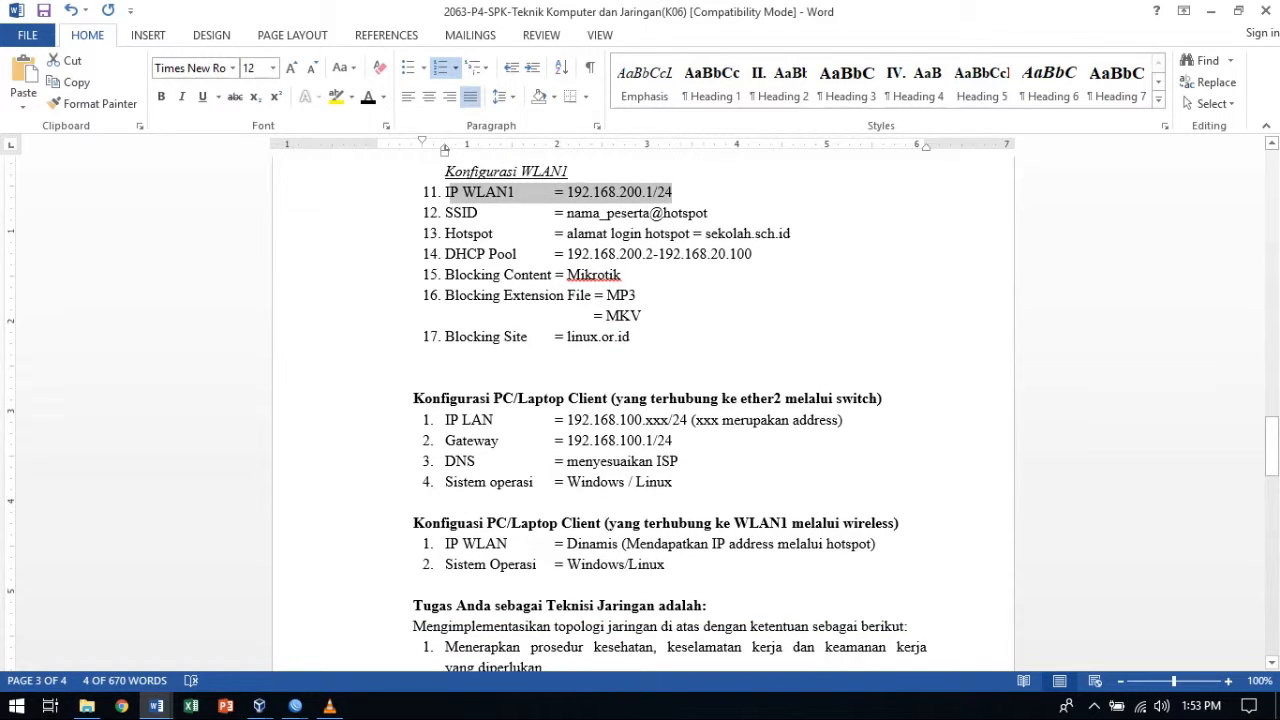
{"action": "left_click_drag", "start_coordinate": [757, 254], "coordinate": [445, 254]}
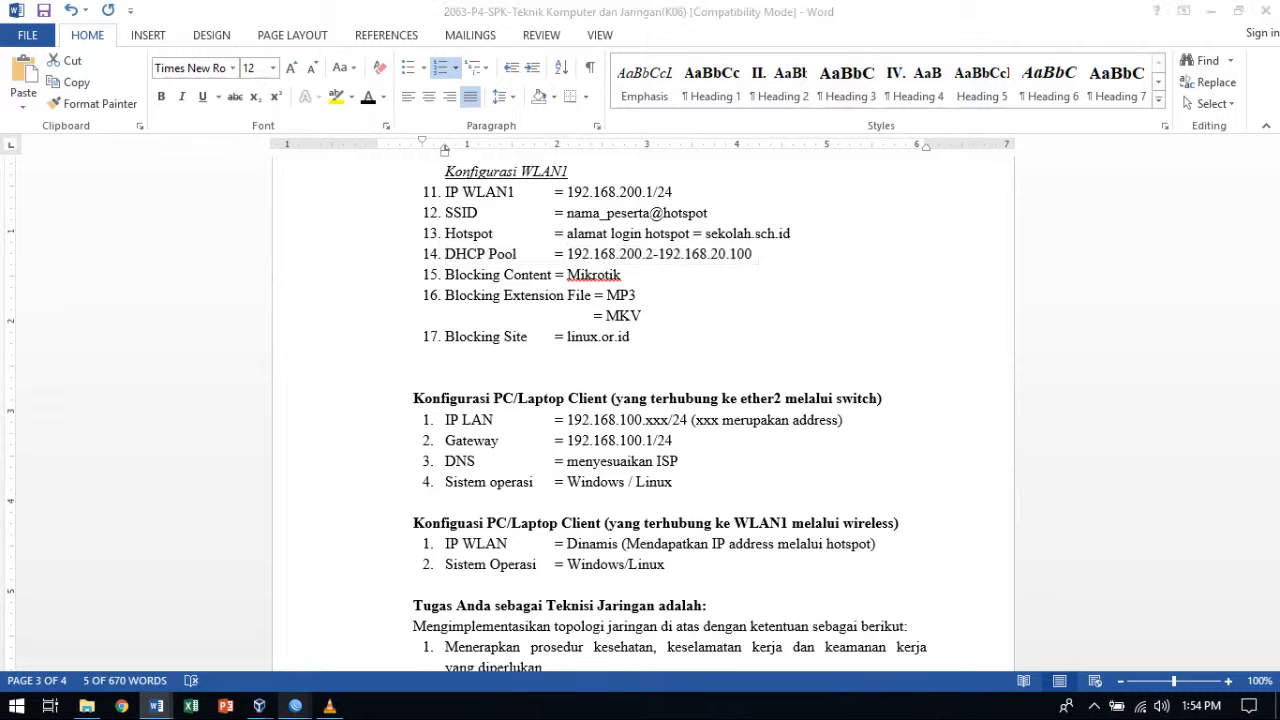
{"action": "mouse_move", "coordinate": [295, 706]}
{"action": "left_click", "coordinate": [500, 668]}
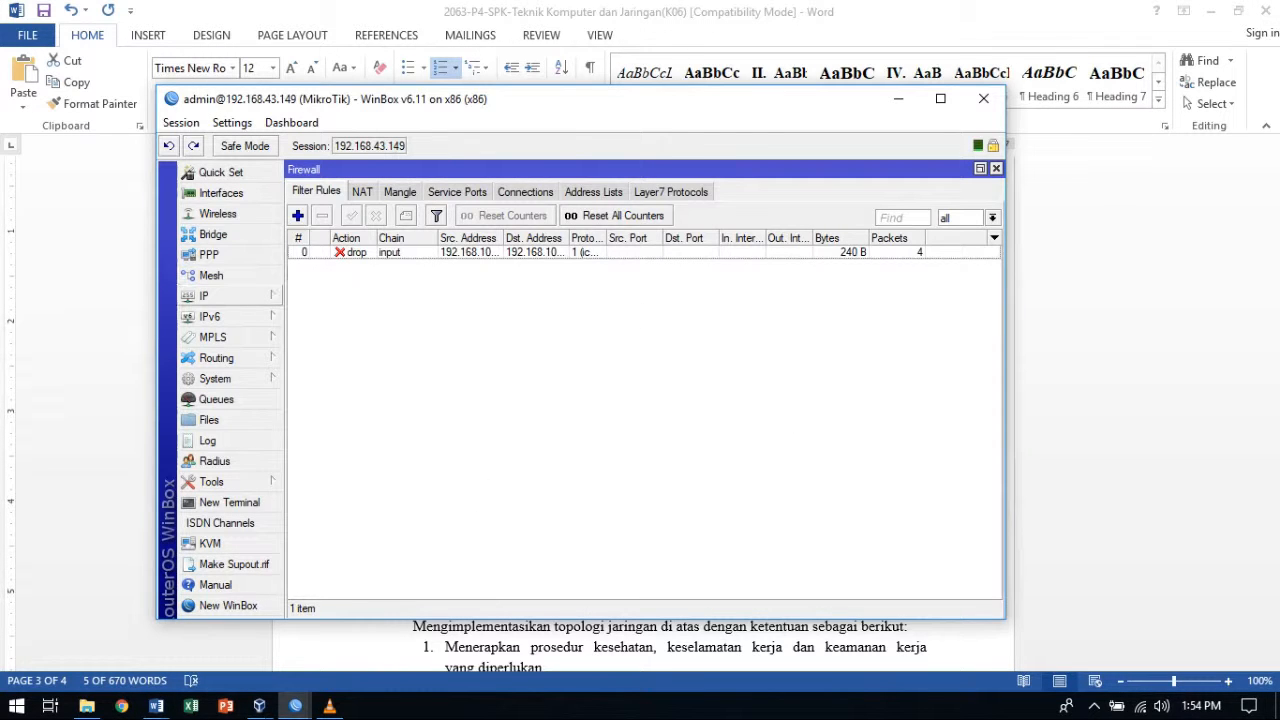
Start DHCP Setup for the Hotspot interface, accepting the proposed address space and the gateway 192.168.200.1.
{"action": "left_click", "coordinate": [225, 296]}
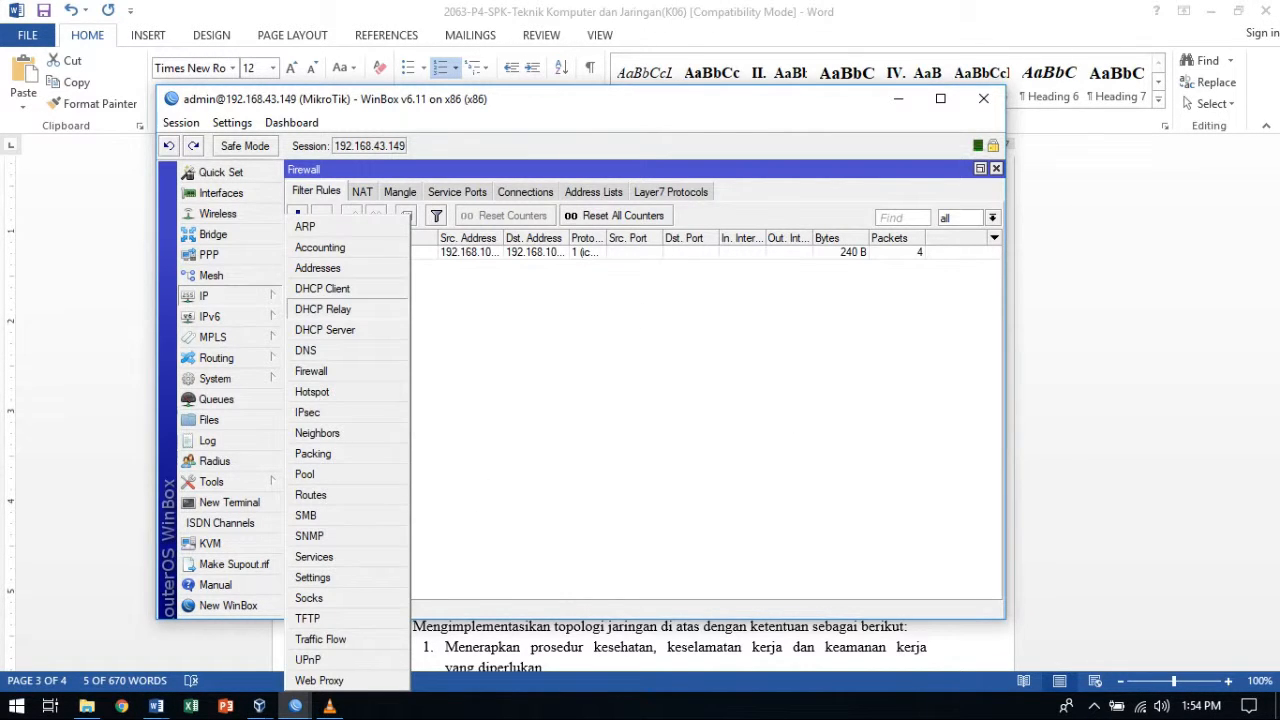
{"action": "left_click", "coordinate": [319, 681]}
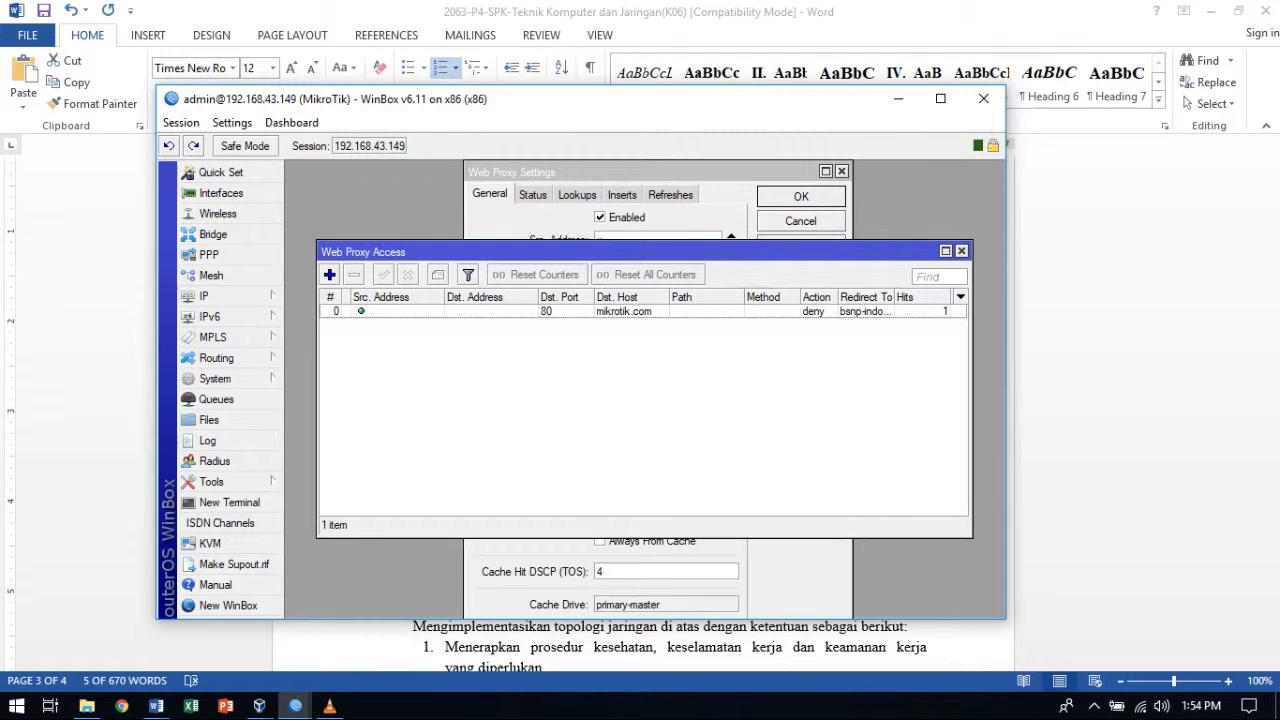
{"action": "left_click", "coordinate": [222, 296]}
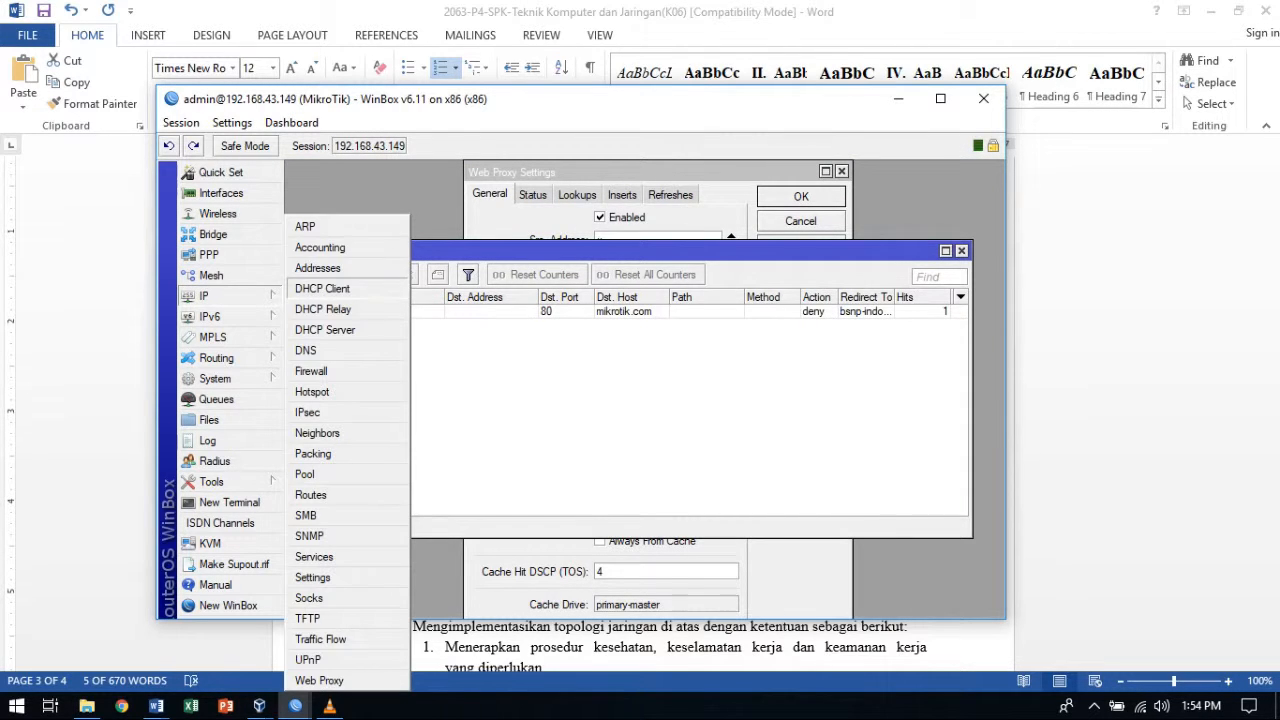
{"action": "left_click", "coordinate": [325, 330]}
{"action": "left_click", "coordinate": [543, 286]}
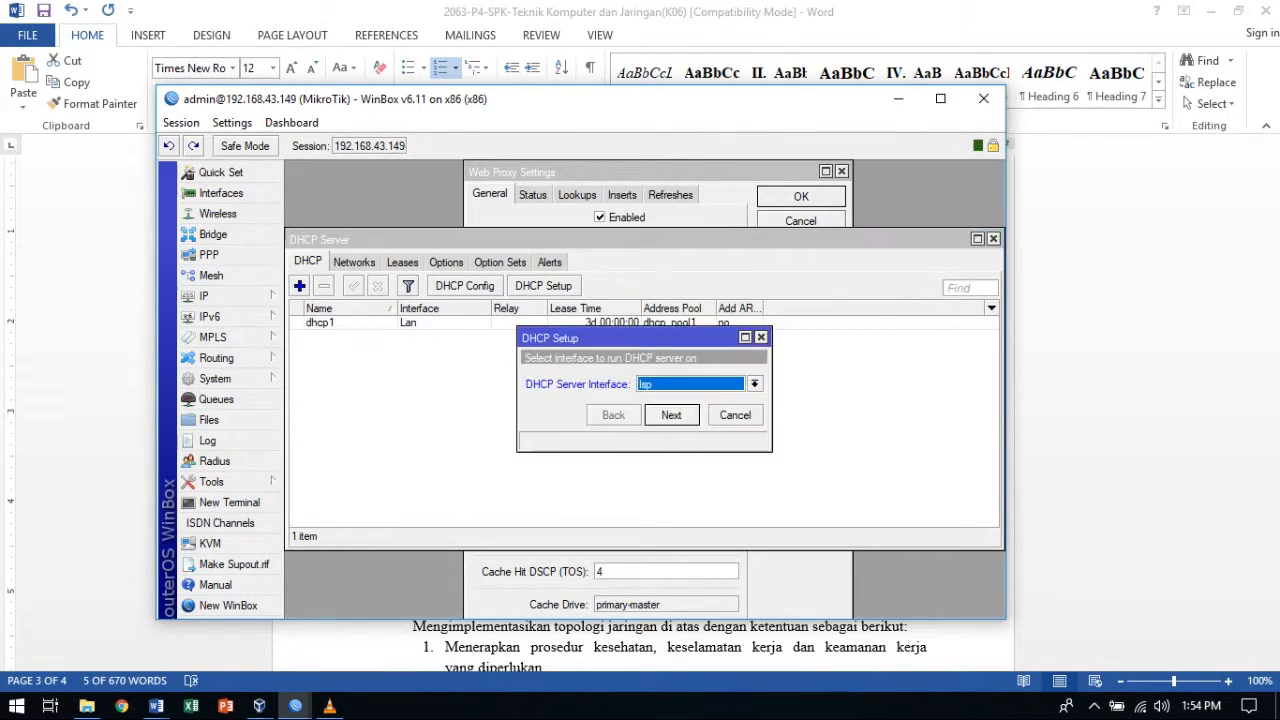
{"action": "left_click", "coordinate": [755, 384]}
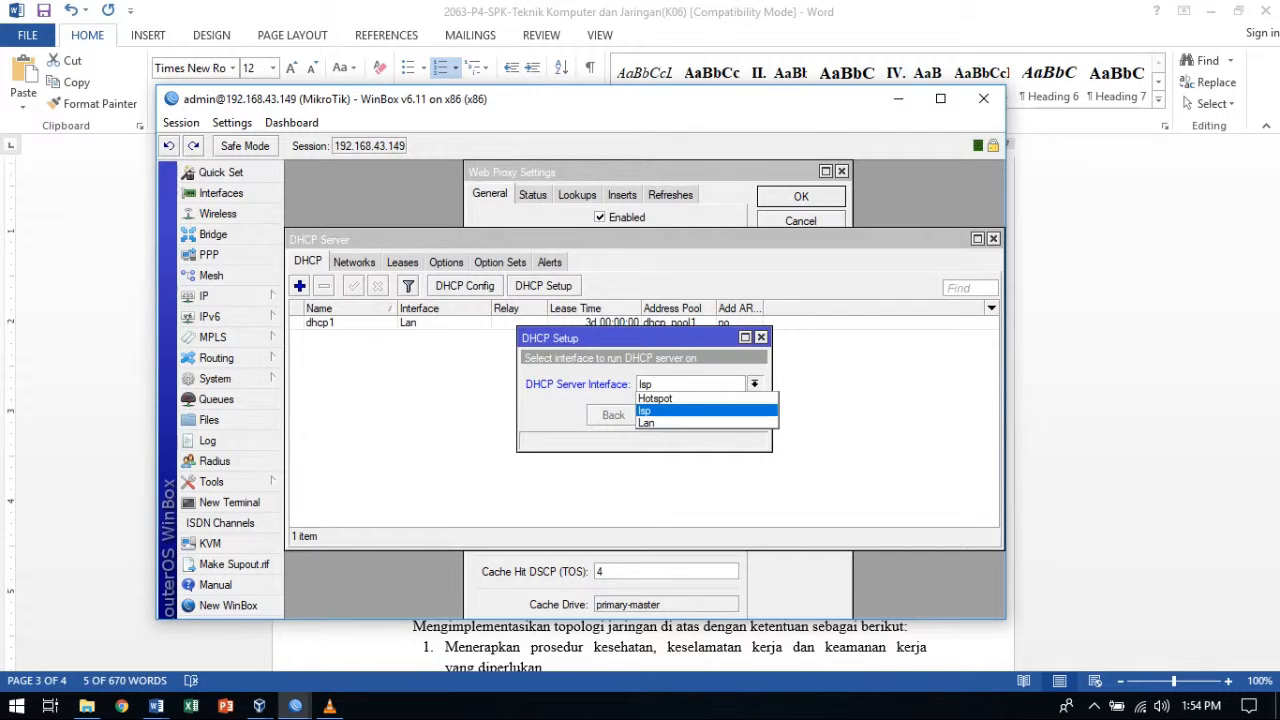
{"action": "left_click", "coordinate": [656, 398]}
{"action": "left_click", "coordinate": [671, 415]}
{"action": "left_click", "coordinate": [671, 415]}
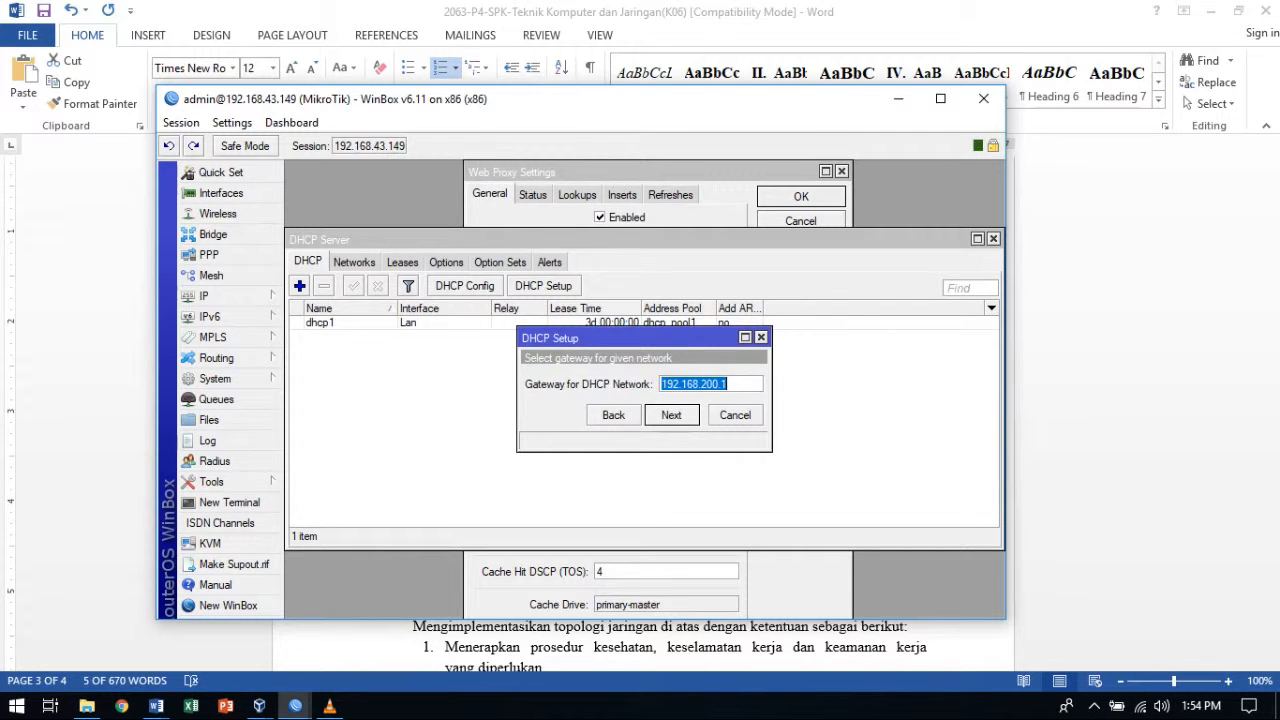
{"action": "key", "text": "Return"}
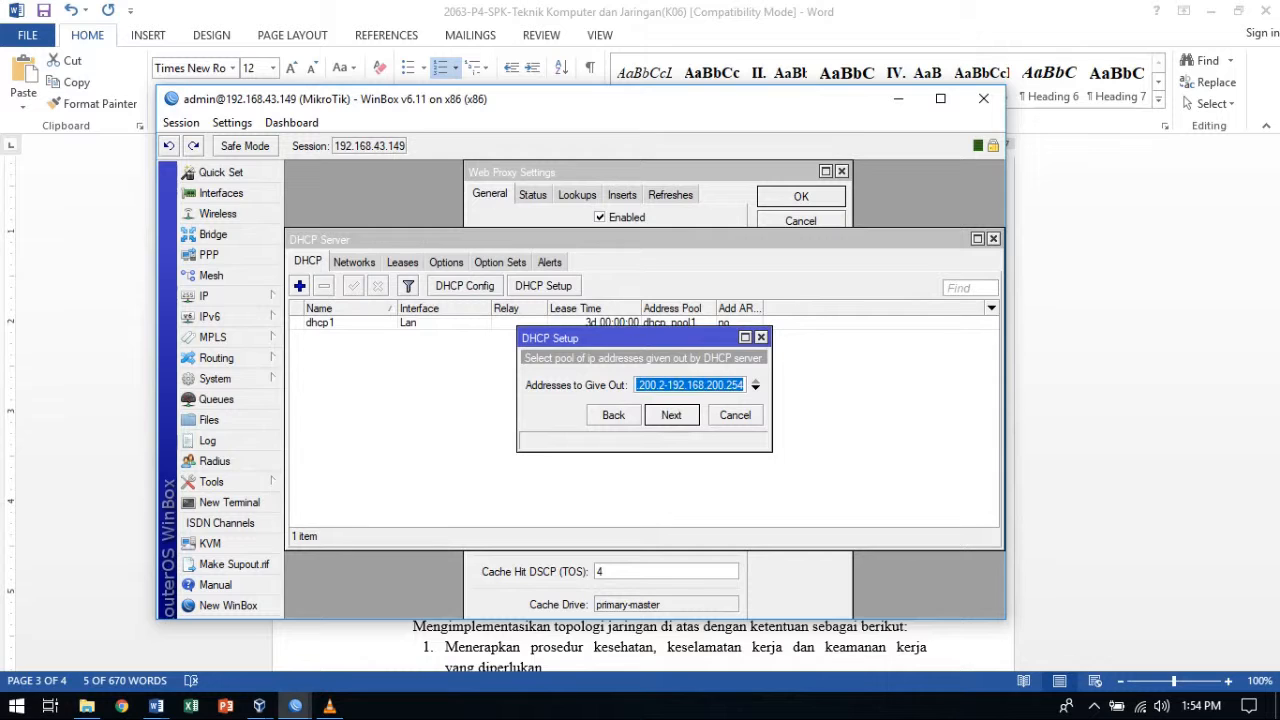
Set the addresses to give out to 192.168.200.2-192.168.200.100, accept DNS server 192.168.43.1 and the remaining defaults, and complete the DHCP setup.
{"action": "left_click_drag", "start_coordinate": [771, 391], "coordinate": [844, 391]}
{"action": "left_click", "coordinate": [783, 385]}
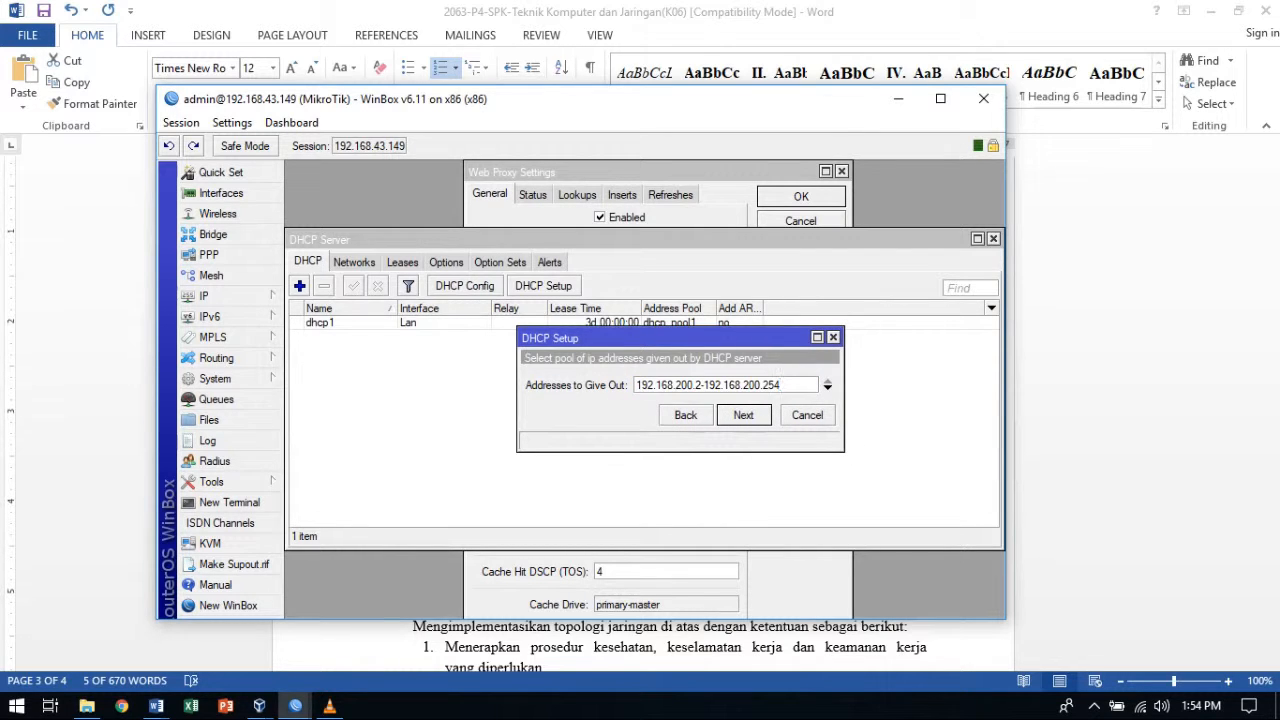
{"action": "key", "text": "BackSpace"}
{"action": "key", "text": "BackSpace"}
{"action": "key", "text": "BackSpace"}
{"action": "type", "text": "100"}
{"action": "key", "text": "Return"}
{"action": "key", "text": "Return"}
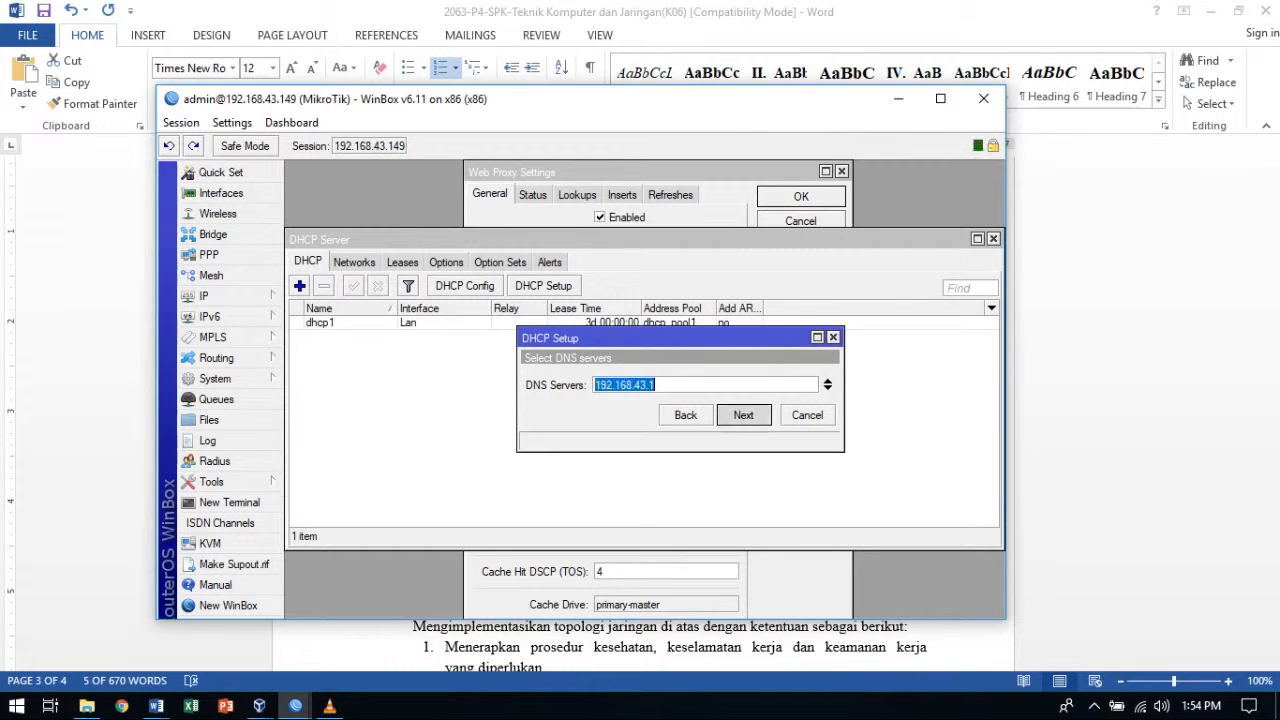
{"action": "key", "text": "Return"}
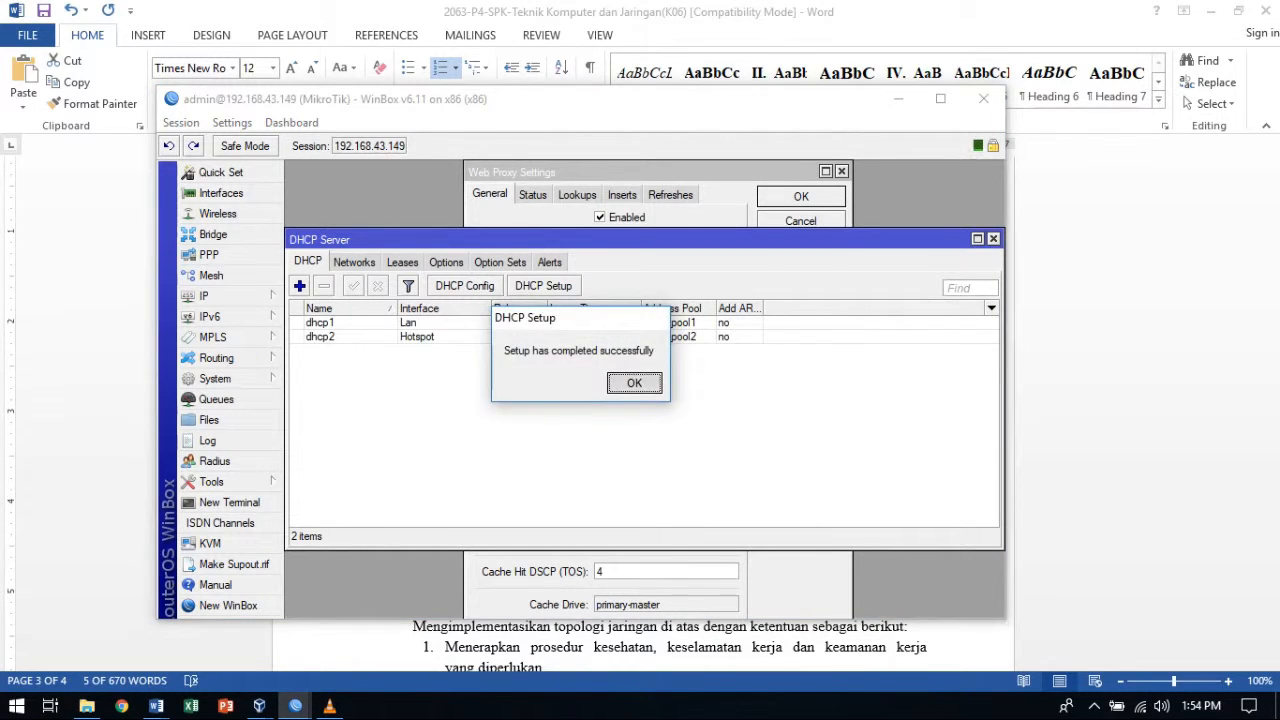
{"action": "key", "text": "Return"}
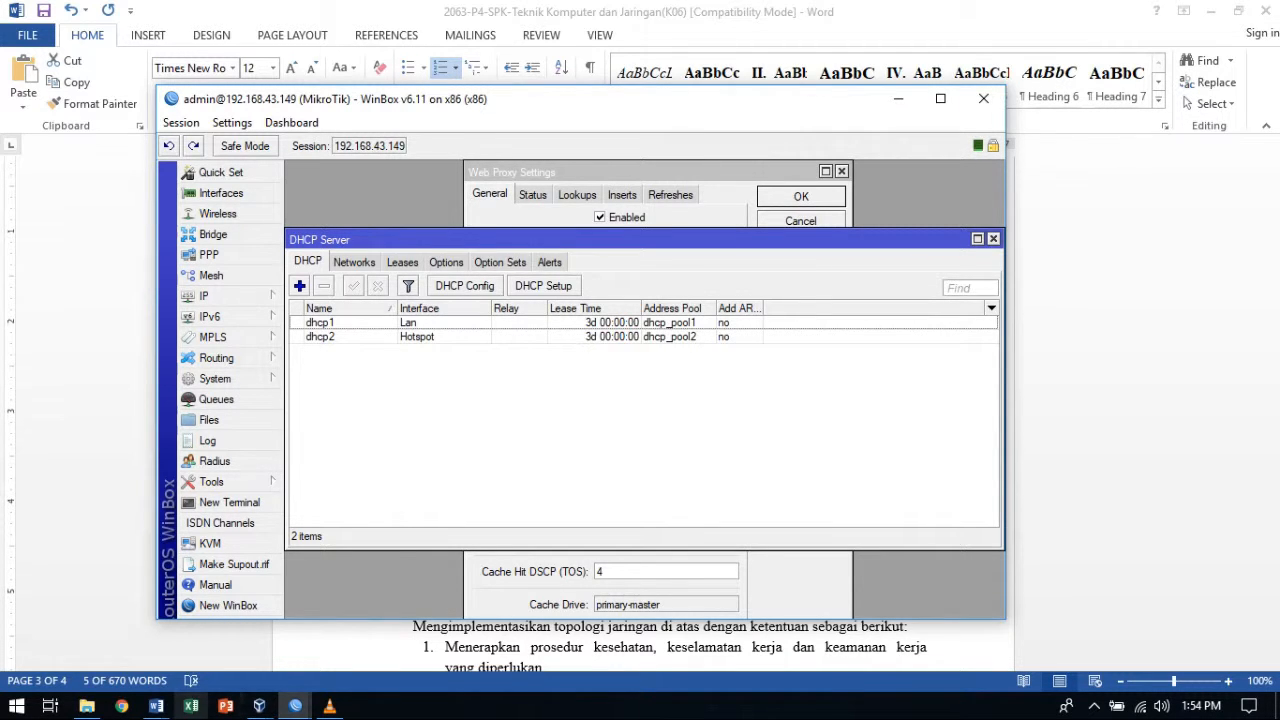
Review the blocking content, file extension and site entries, items 15 to 17, in the P4 Word task sheet.
{"action": "left_click", "coordinate": [156, 706]}
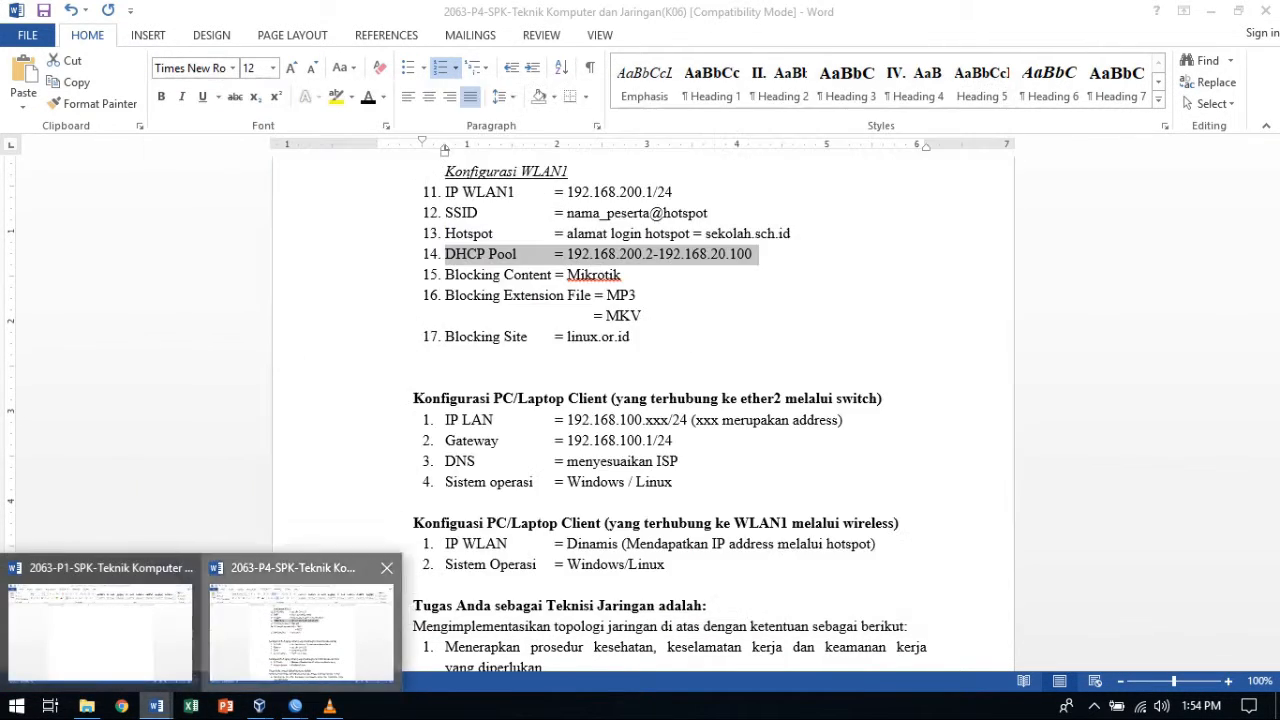
{"action": "left_click", "coordinate": [302, 630]}
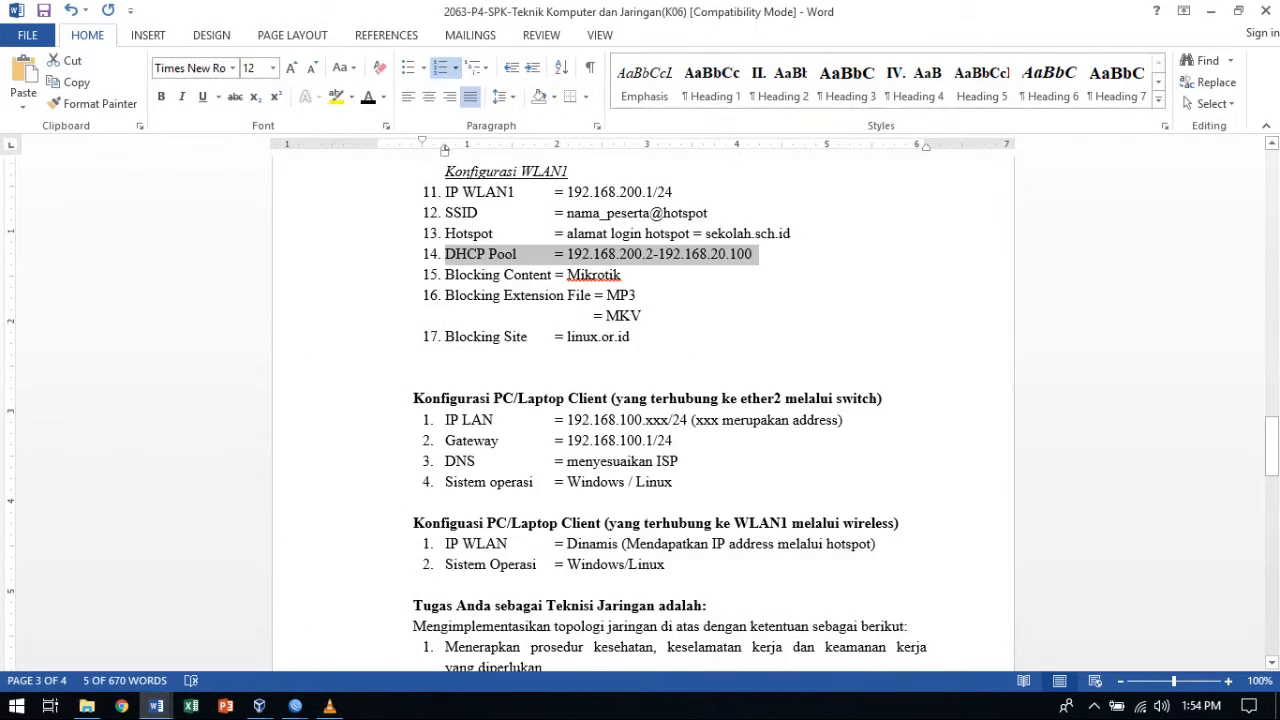
{"action": "left_click_drag", "start_coordinate": [624, 275], "coordinate": [443, 275]}
{"action": "left_click_drag", "start_coordinate": [638, 296], "coordinate": [444, 296]}
{"action": "left_click_drag", "start_coordinate": [642, 316], "coordinate": [444, 337]}
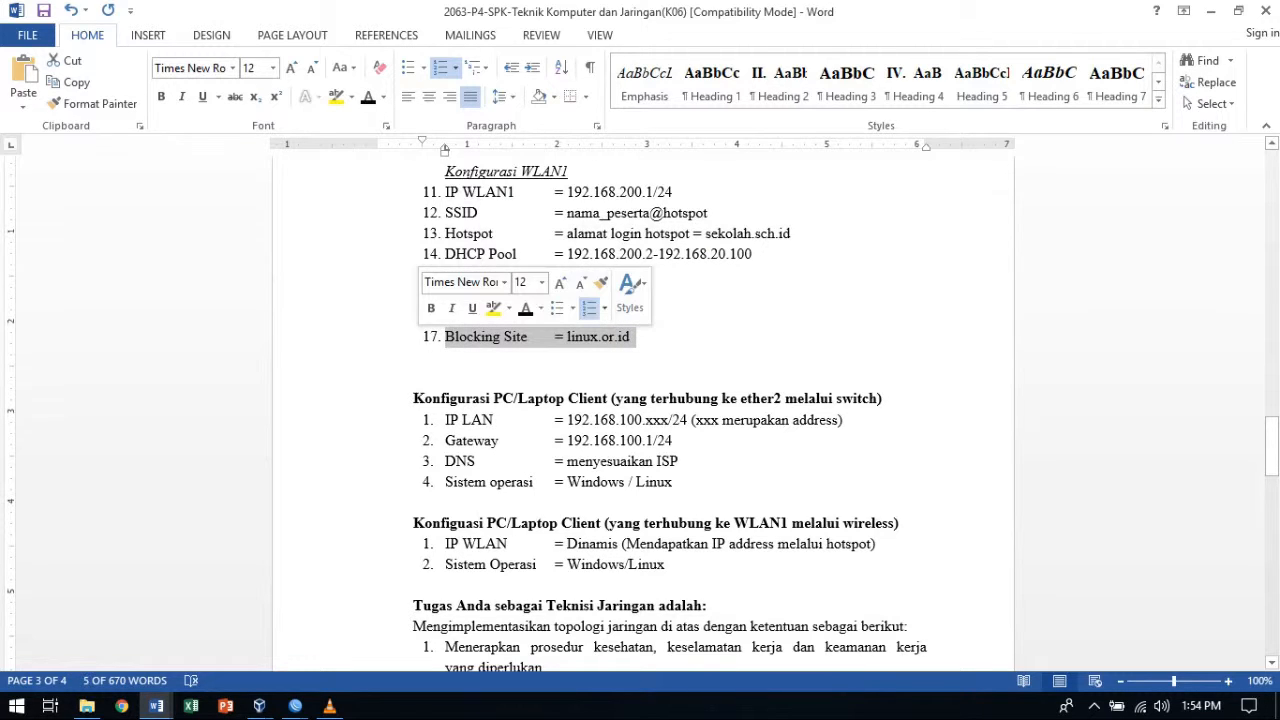
{"action": "left_click", "coordinate": [632, 337]}
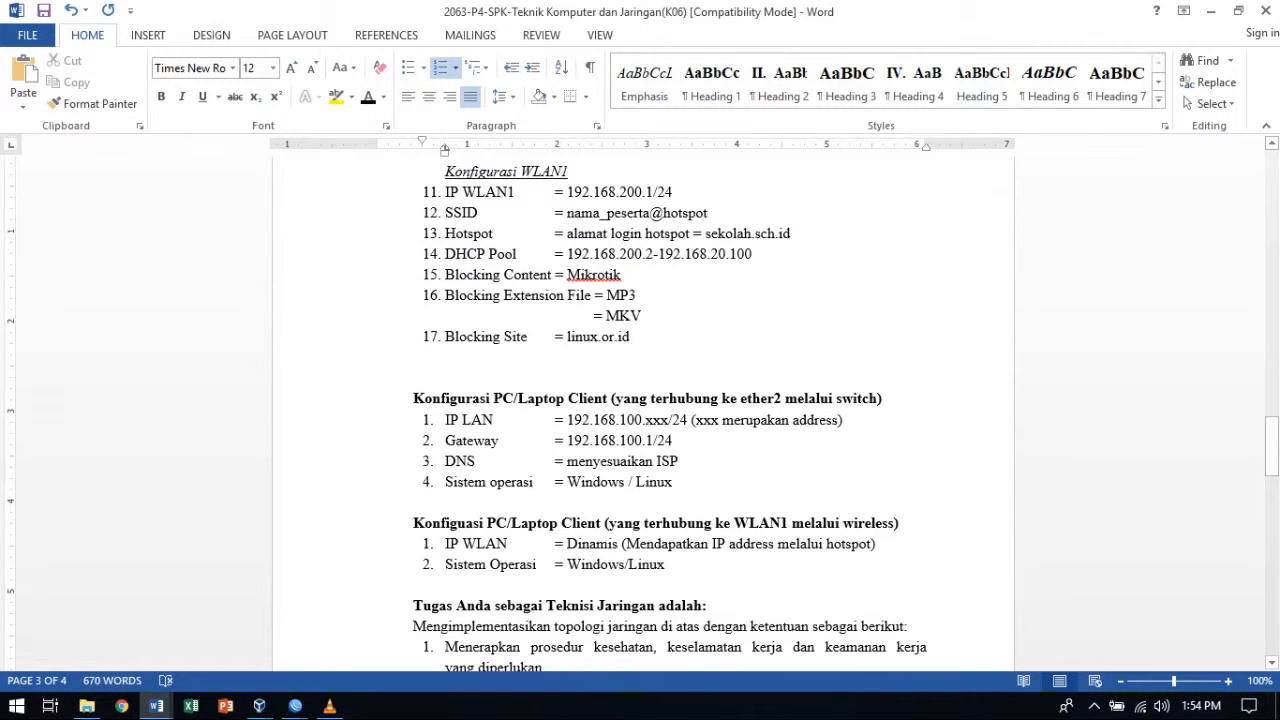
Switch to WinBox and open the access rule list of the IP Web Proxy.
{"action": "left_click", "coordinate": [295, 706]}
{"action": "left_click", "coordinate": [516, 630]}
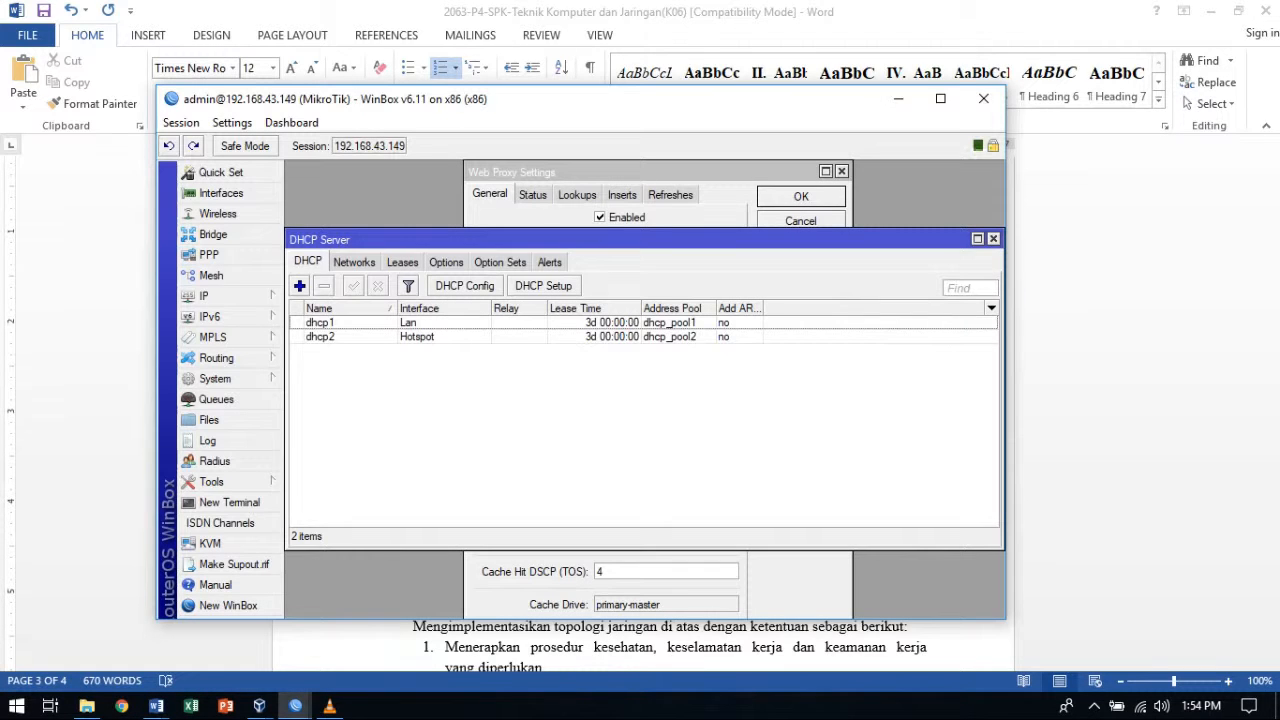
{"action": "left_click", "coordinate": [204, 296]}
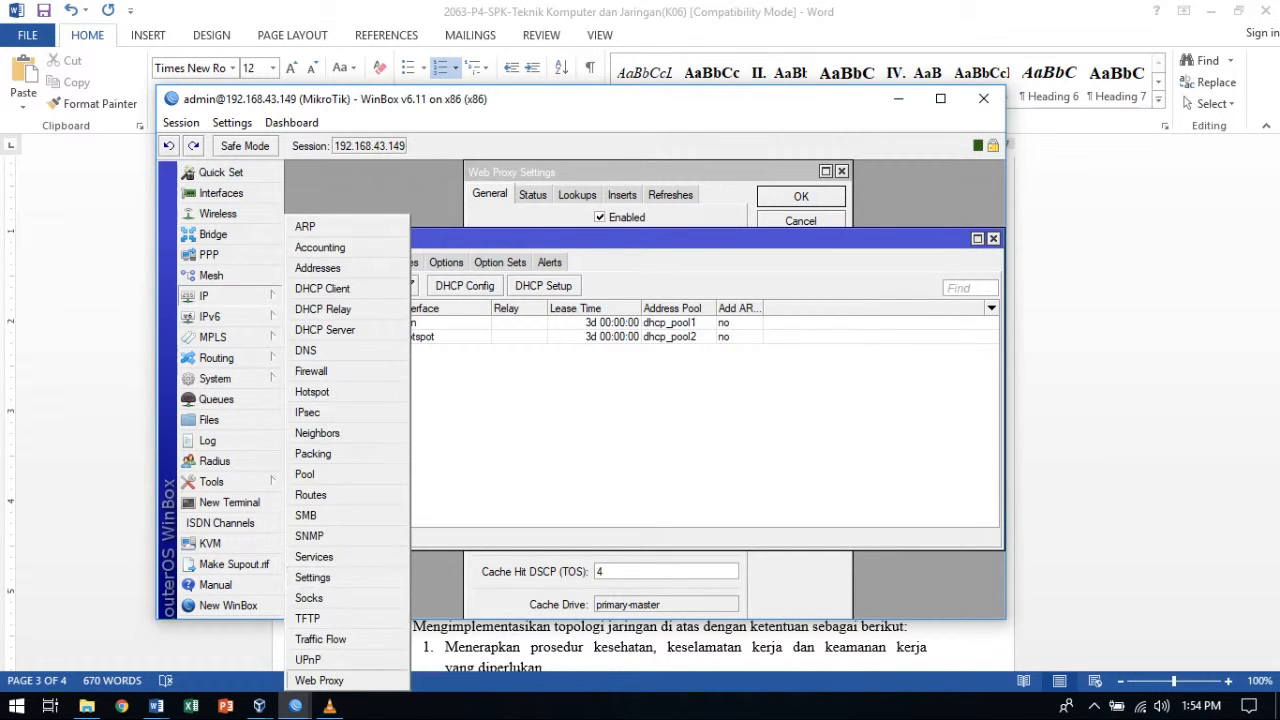
{"action": "left_click", "coordinate": [319, 680]}
{"action": "left_click", "coordinate": [800, 324]}
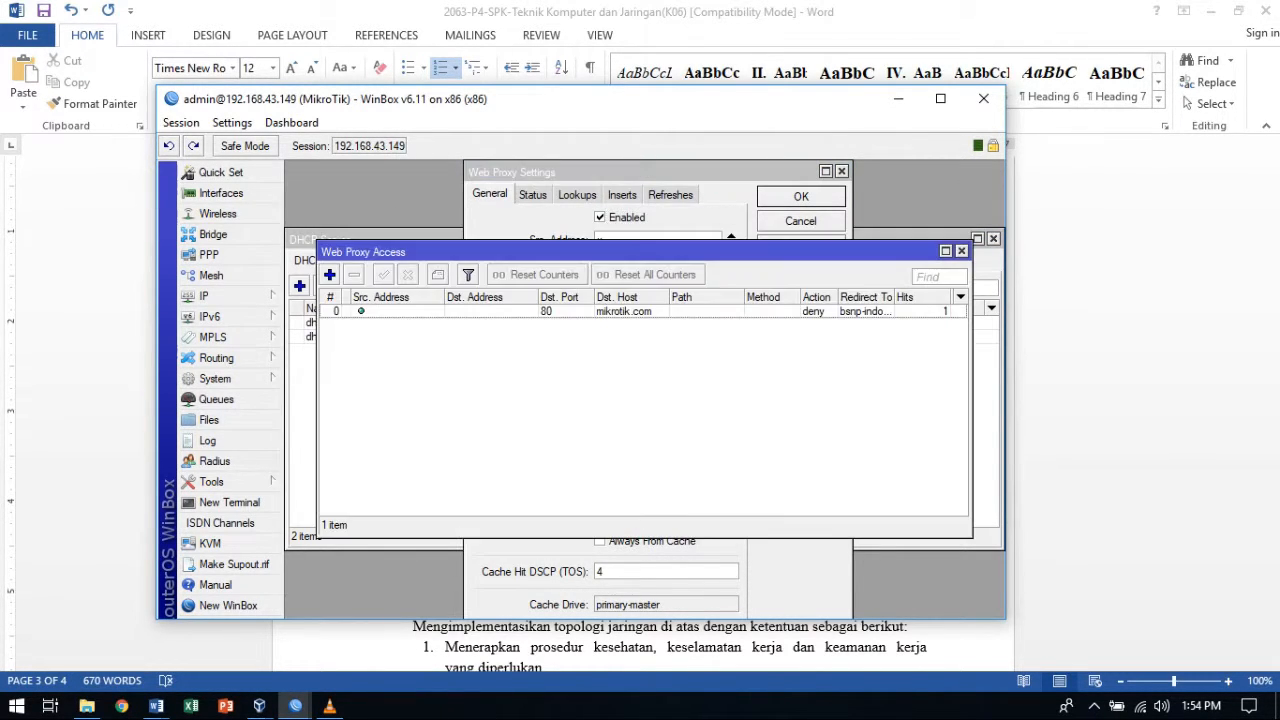
Add a web proxy rule that denies destination host linux.or.id on destination port 80.
{"action": "left_click", "coordinate": [329, 274]}
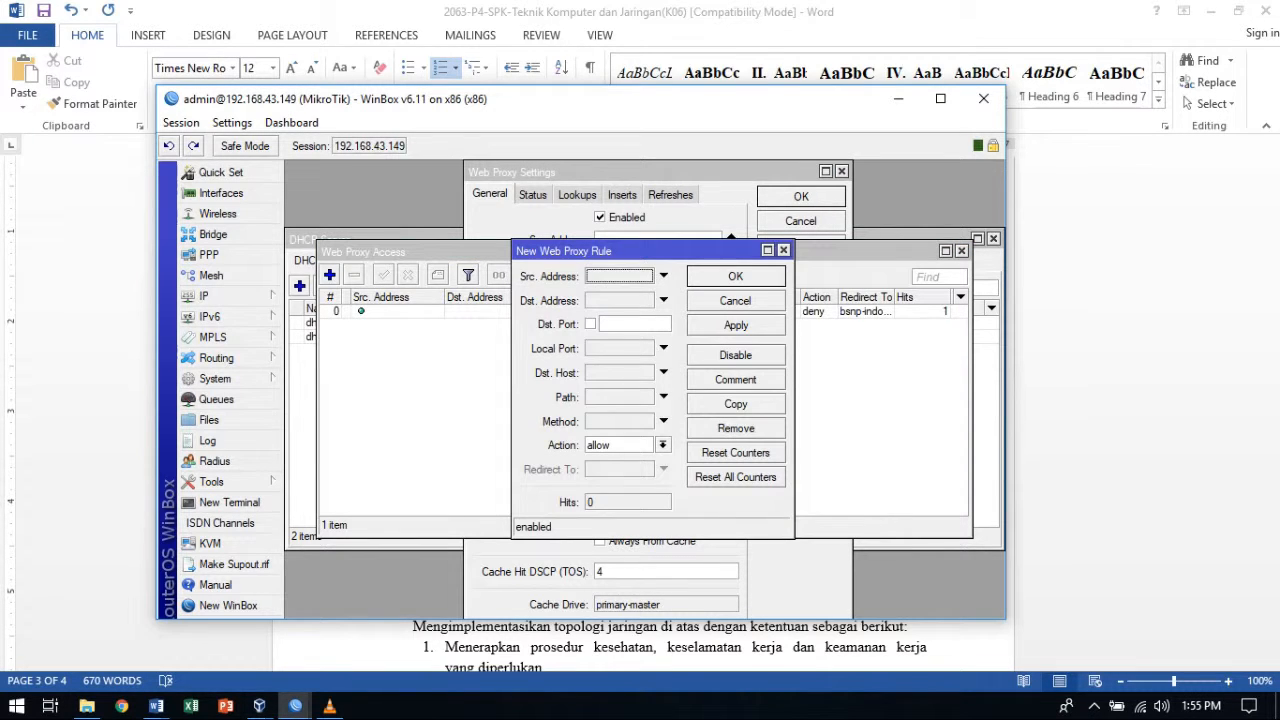
{"action": "left_click", "coordinate": [635, 324]}
{"action": "type", "text": "80"}
{"action": "left_click", "coordinate": [663, 372]}
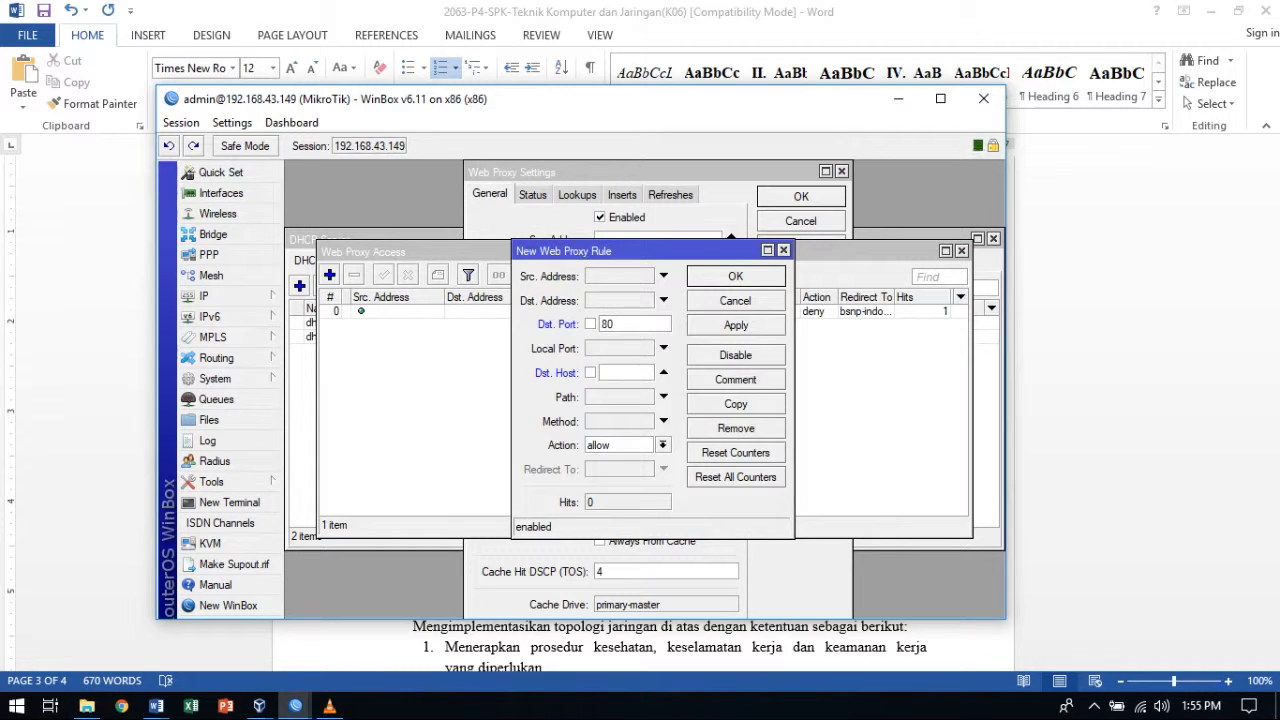
{"action": "type", "text": "linux.or.id"}
{"action": "left_click", "coordinate": [663, 445]}
{"action": "left_click", "coordinate": [622, 472]}
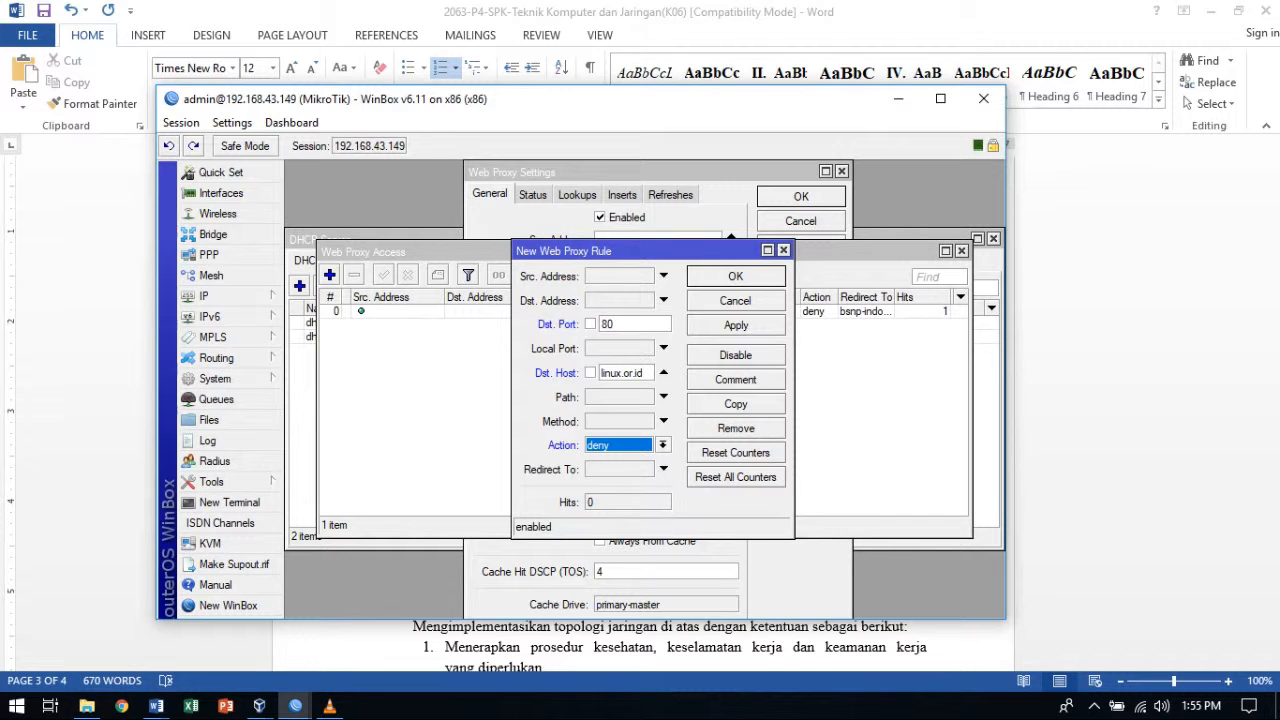
{"action": "left_click", "coordinate": [736, 325]}
{"action": "left_click", "coordinate": [735, 276]}
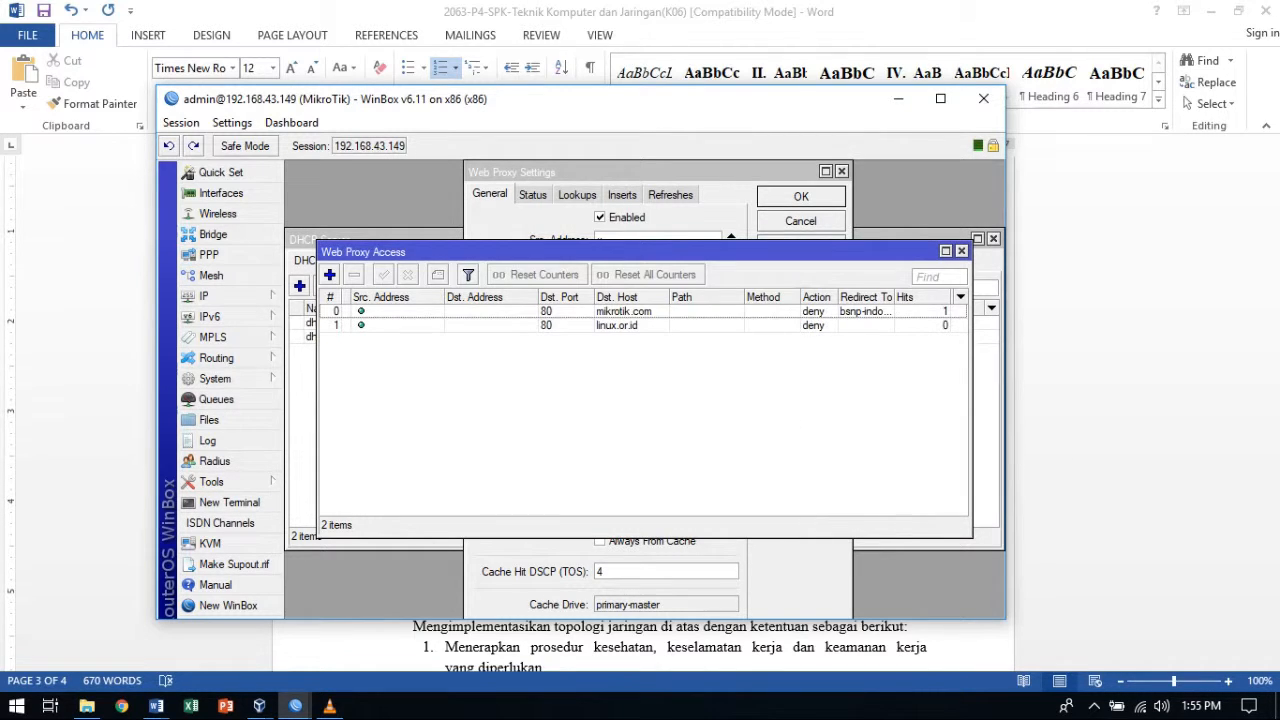
Add a web proxy rule that denies the path *.mp3 on destination port 80.
{"action": "left_click", "coordinate": [329, 274]}
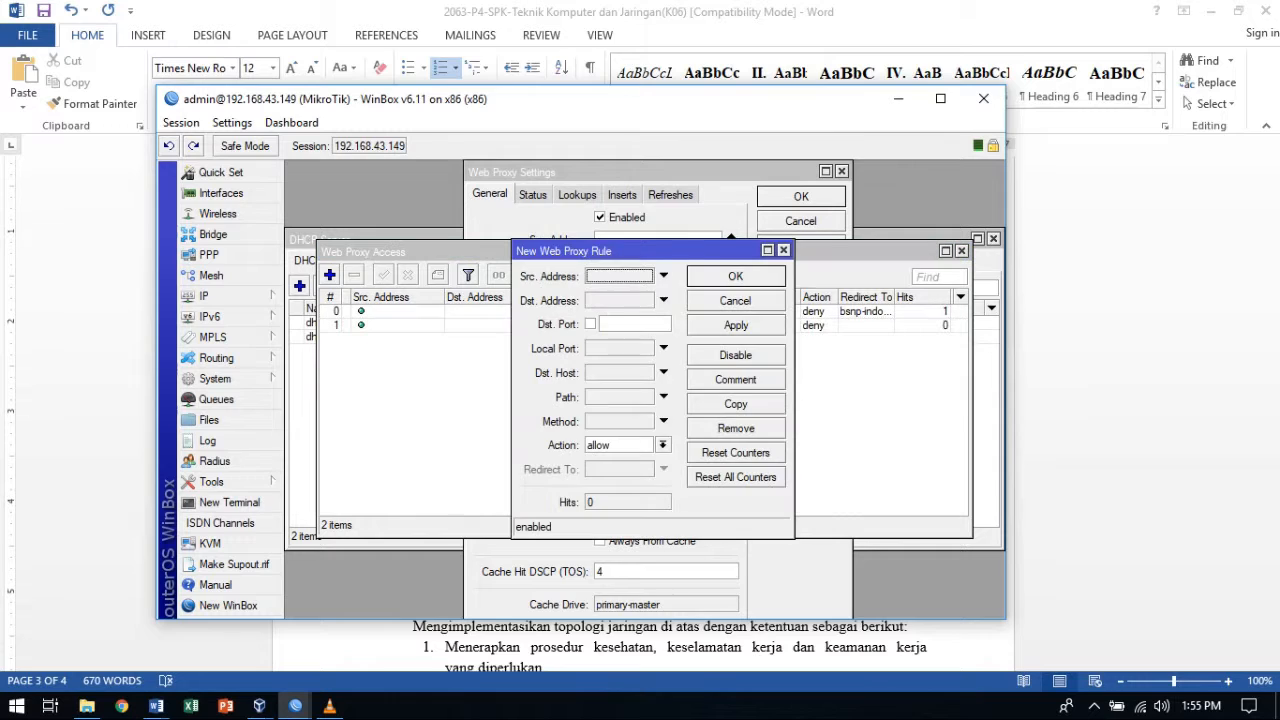
{"action": "left_click", "coordinate": [630, 324]}
{"action": "type", "text": "80"}
{"action": "left_click", "coordinate": [622, 397]}
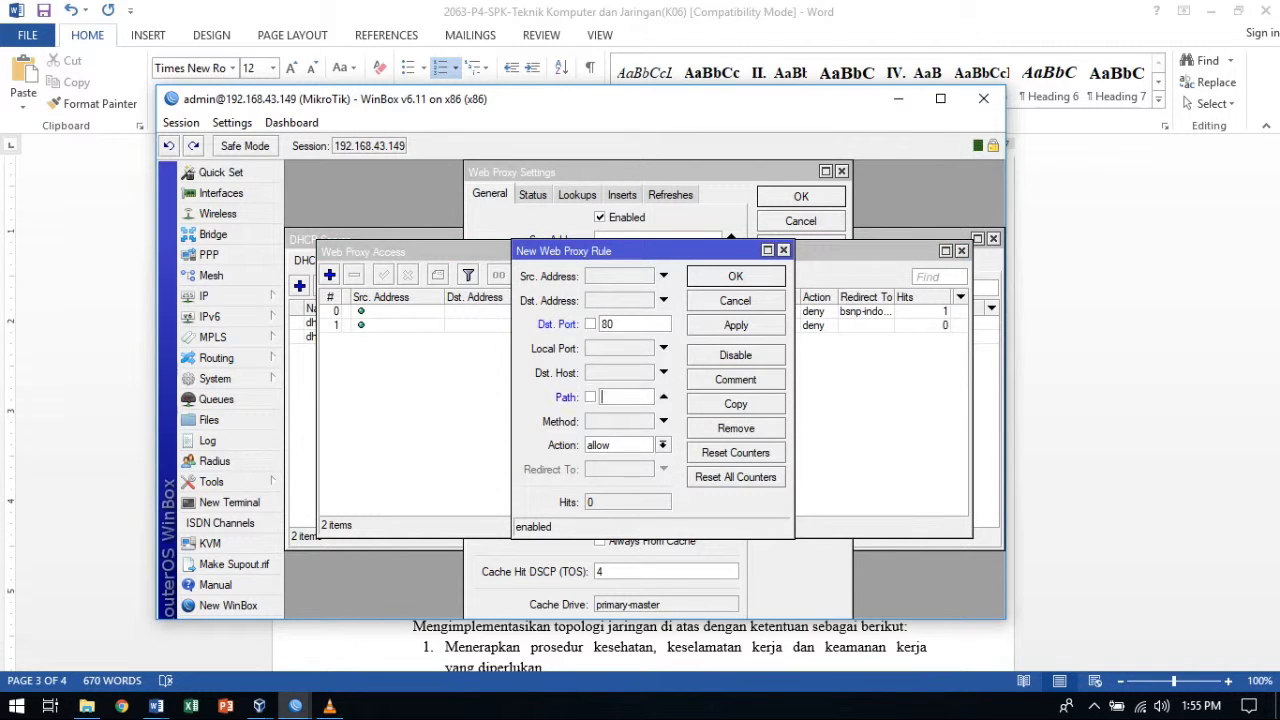
{"action": "type", "text": "/"}
{"action": "type", "text": ".mp3"}
{"action": "left_click", "coordinate": [662, 445]}
{"action": "left_click", "coordinate": [610, 472]}
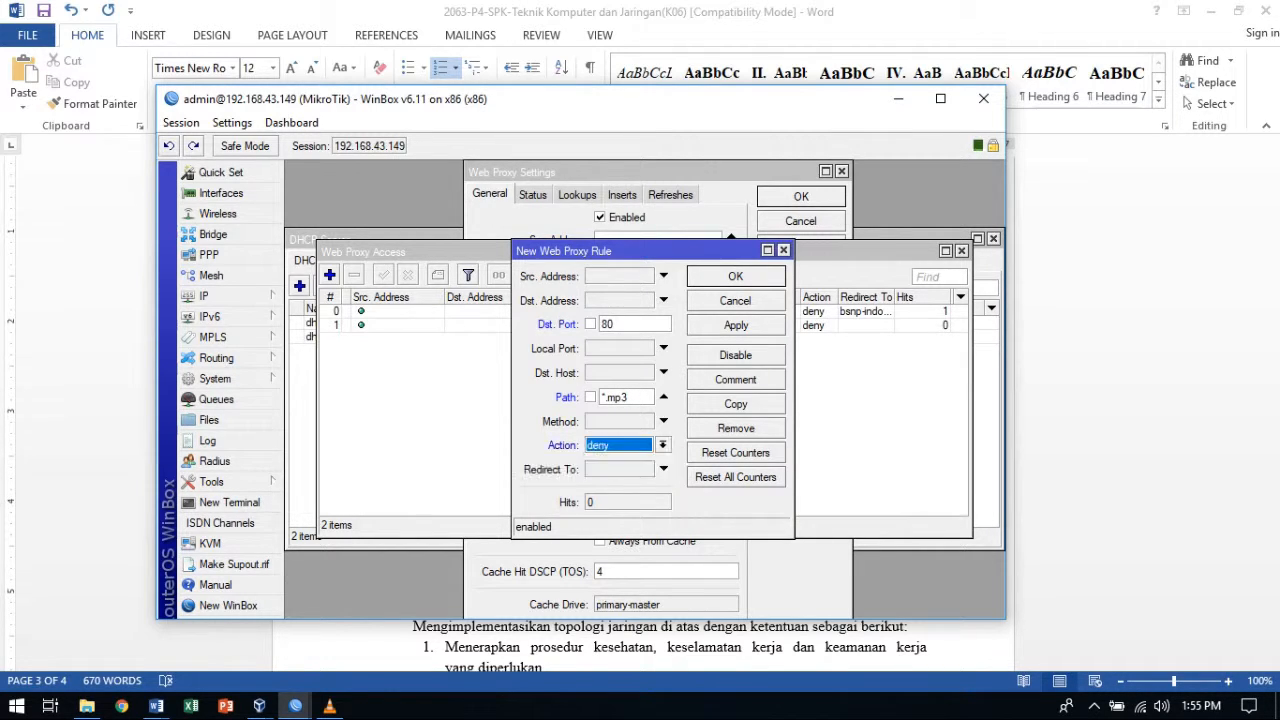
{"action": "left_click", "coordinate": [736, 325]}
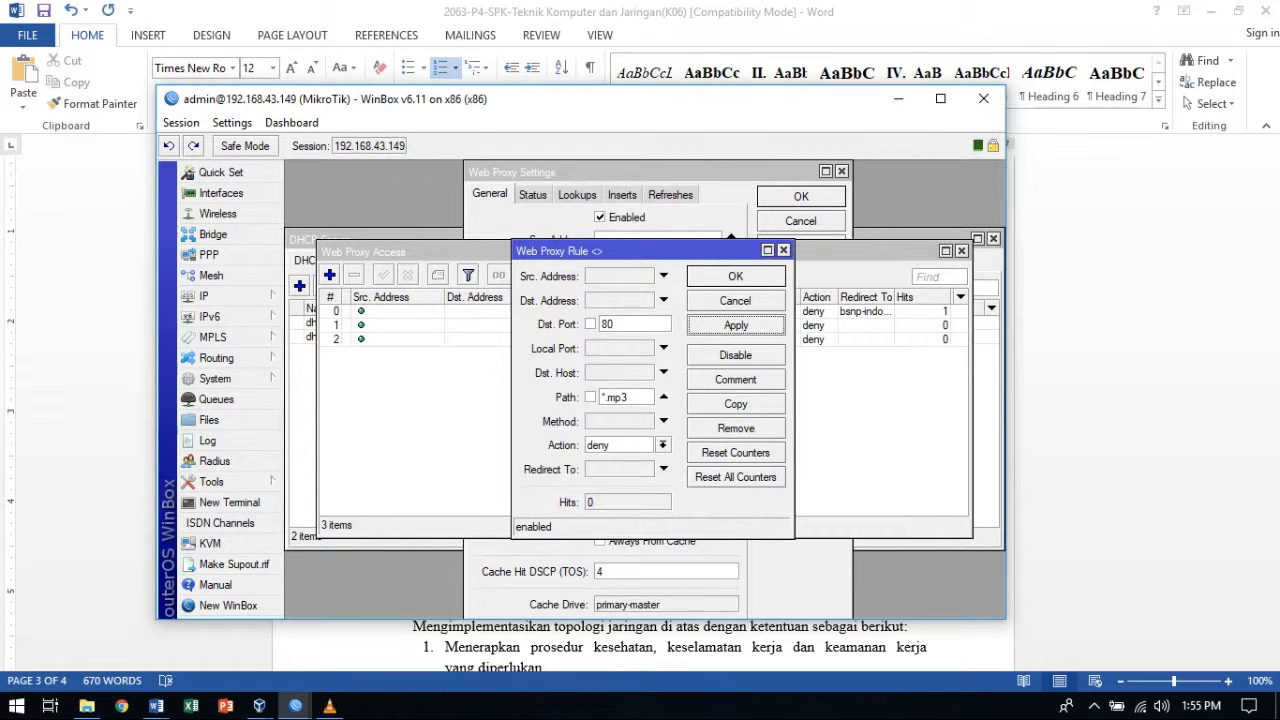
Copy the *.mp3 rule and set the copy's path to *.mkv, keeping port 80 and the deny action.
{"action": "left_click", "coordinate": [736, 403]}
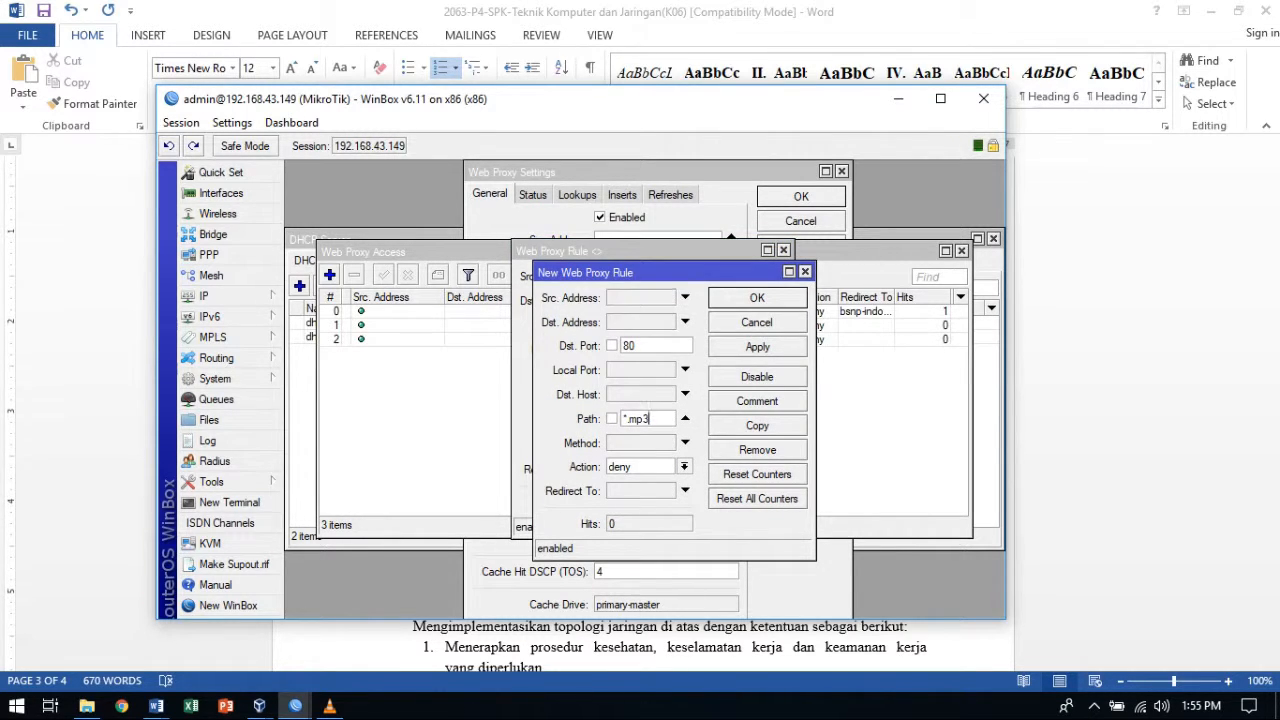
{"action": "left_click", "coordinate": [648, 419]}
{"action": "key", "text": "BackSpace"}
{"action": "key", "text": "BackSpace"}
{"action": "type", "text": "kv"}
{"action": "left_click", "coordinate": [757, 346]}
Copy the *.mkv rule, replace its path with the negated method mikrotik, and apply and close all open proxy rules.
{"action": "left_click", "coordinate": [757, 426]}
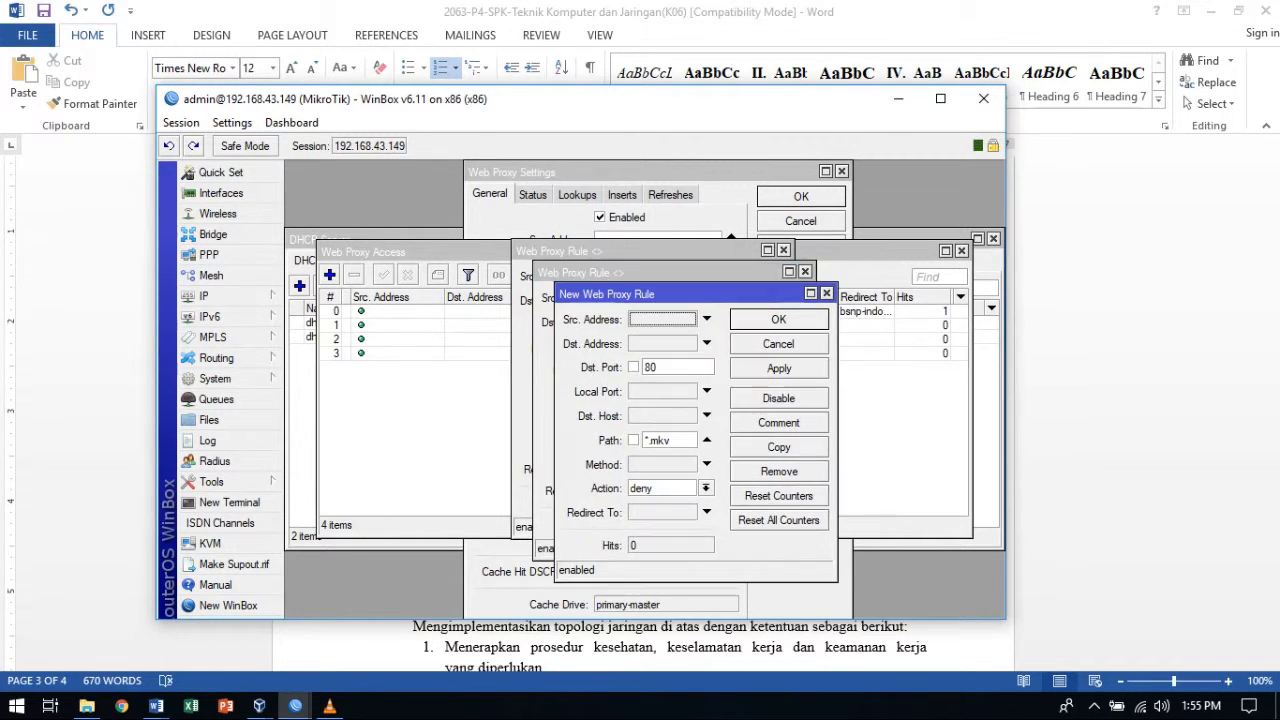
{"action": "left_click", "coordinate": [707, 440]}
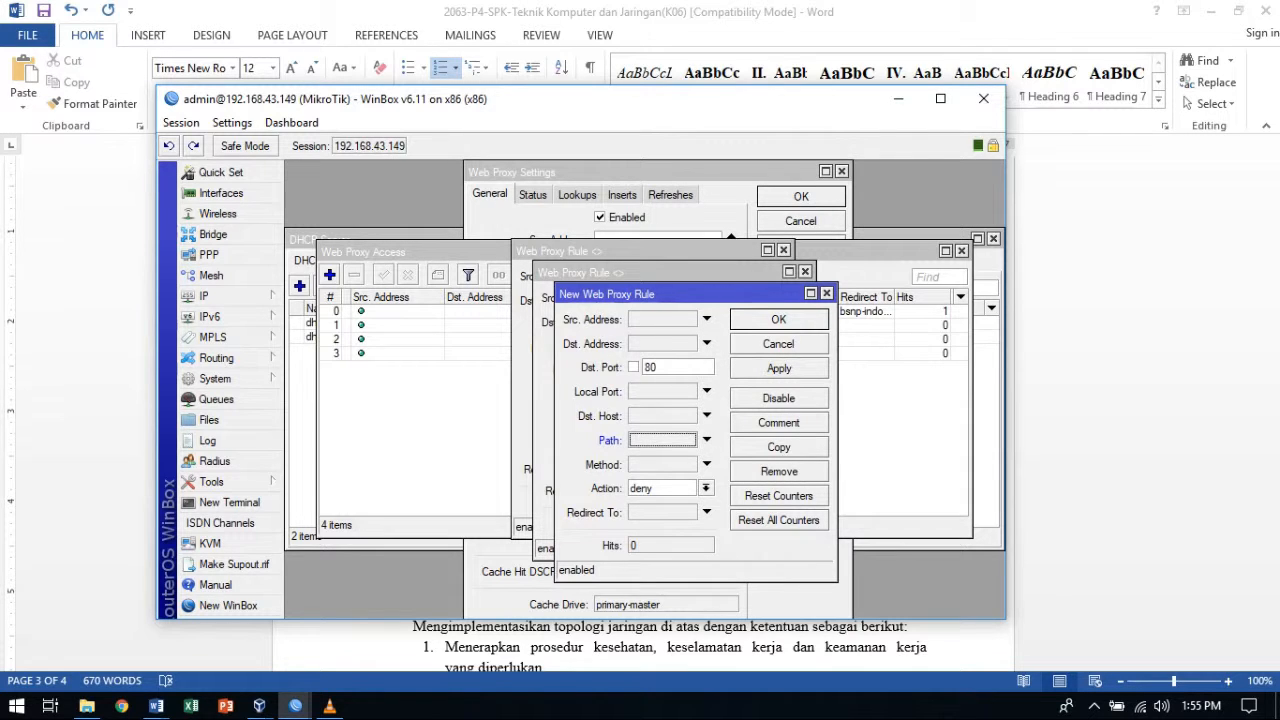
{"action": "left_click", "coordinate": [707, 464]}
{"action": "type", "text": "mikrotik"}
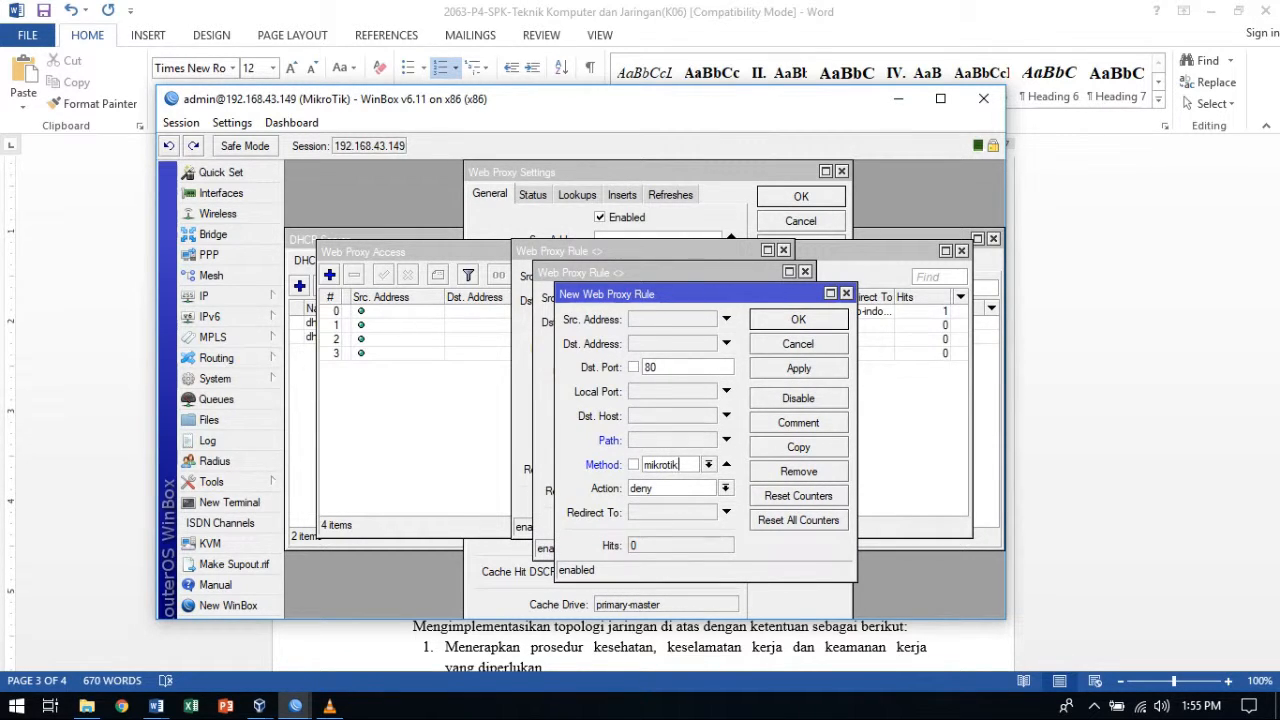
{"action": "left_click", "coordinate": [633, 464]}
{"action": "left_click", "coordinate": [798, 367]}
{"action": "left_click", "coordinate": [798, 319]}
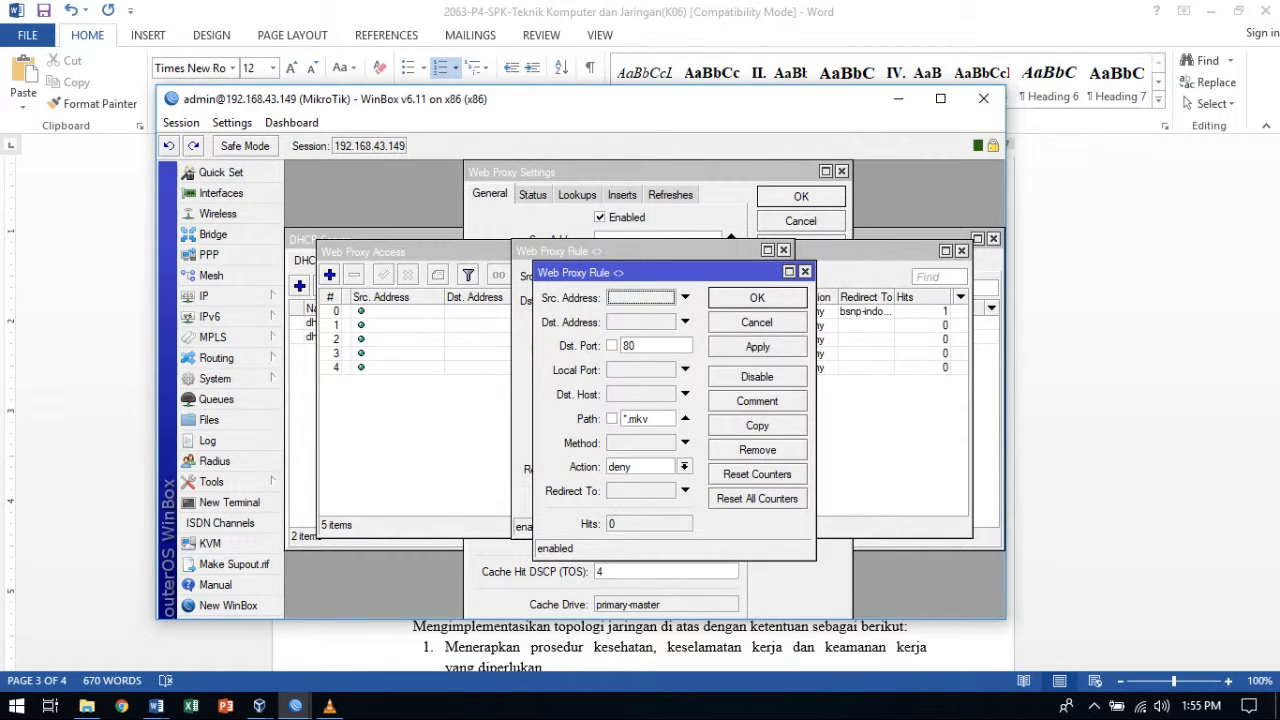
{"action": "left_click", "coordinate": [757, 347]}
{"action": "left_click", "coordinate": [757, 298]}
{"action": "left_click", "coordinate": [736, 325]}
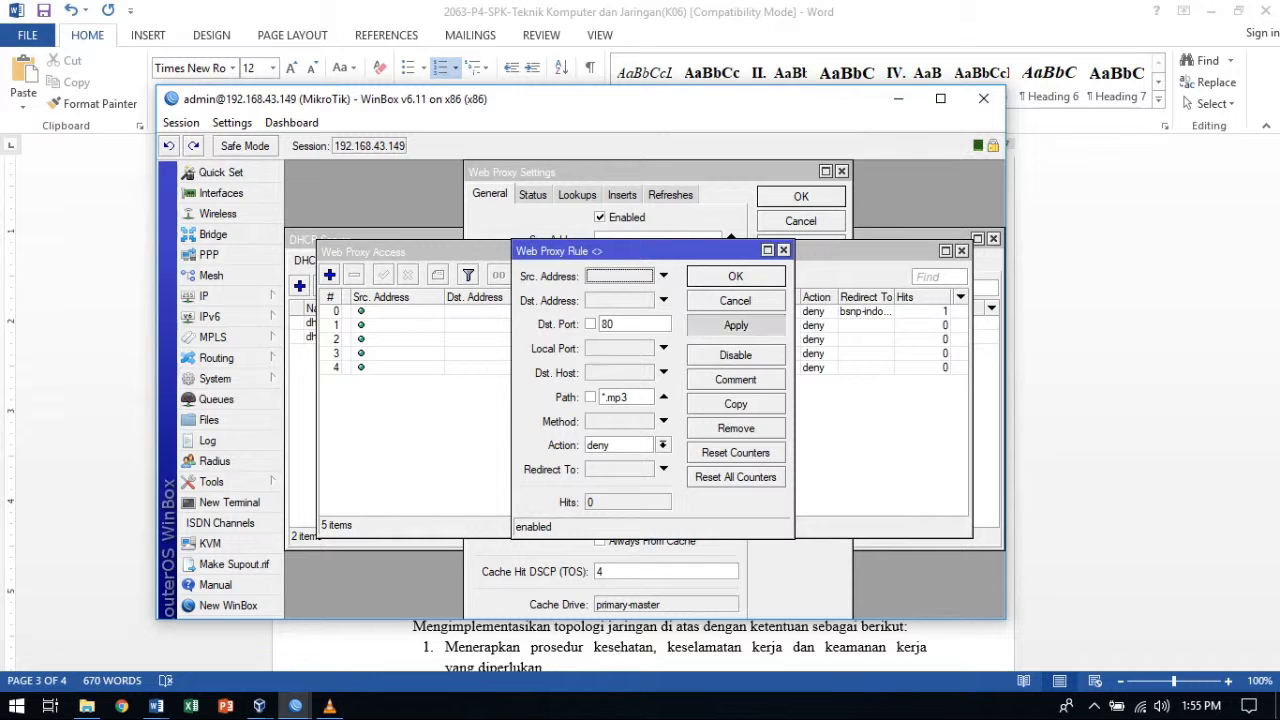
{"action": "left_click", "coordinate": [735, 276]}
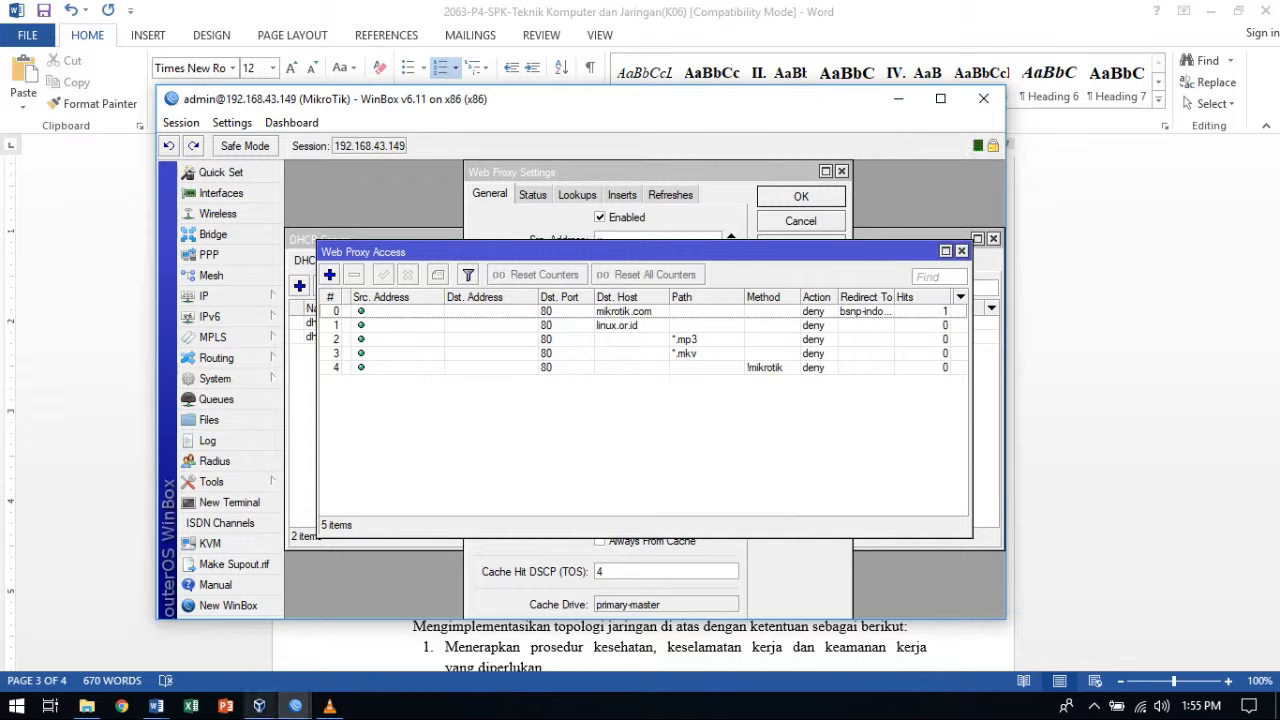
Switch to the running WIN XP PRO virtual machine.
{"action": "mouse_move", "coordinate": [259, 705]}
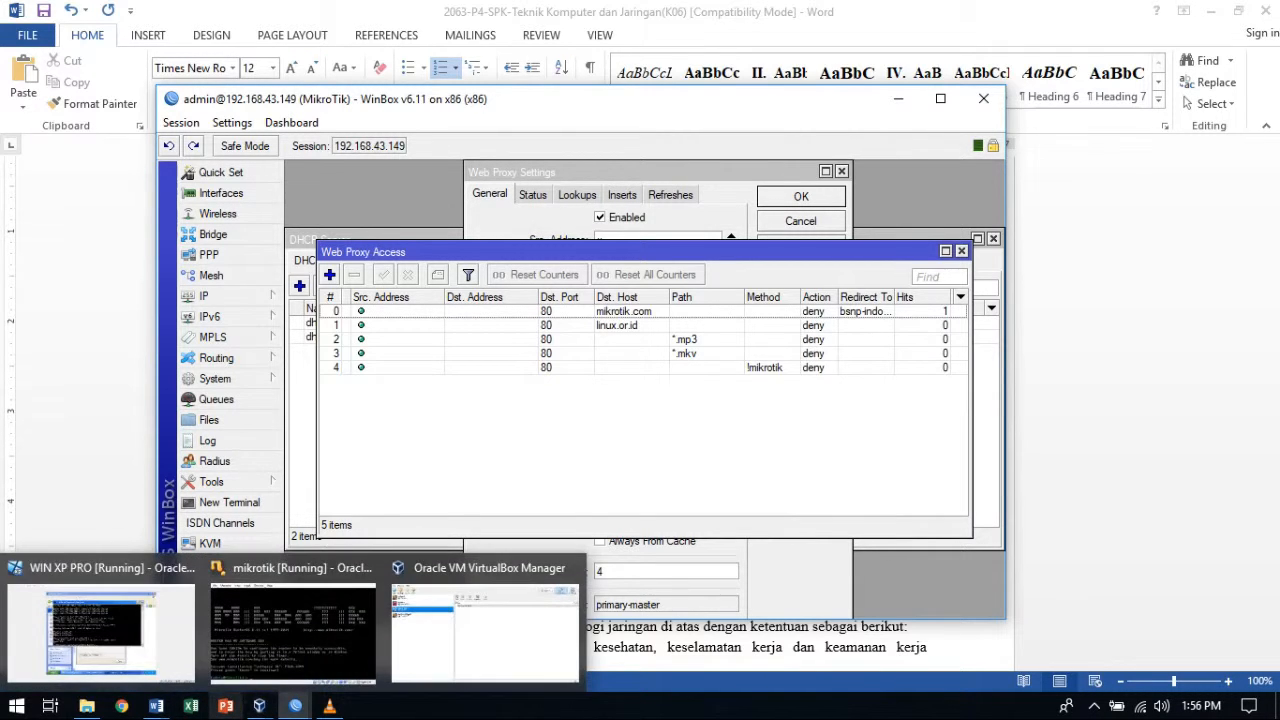
{"action": "left_click", "coordinate": [100, 630]}
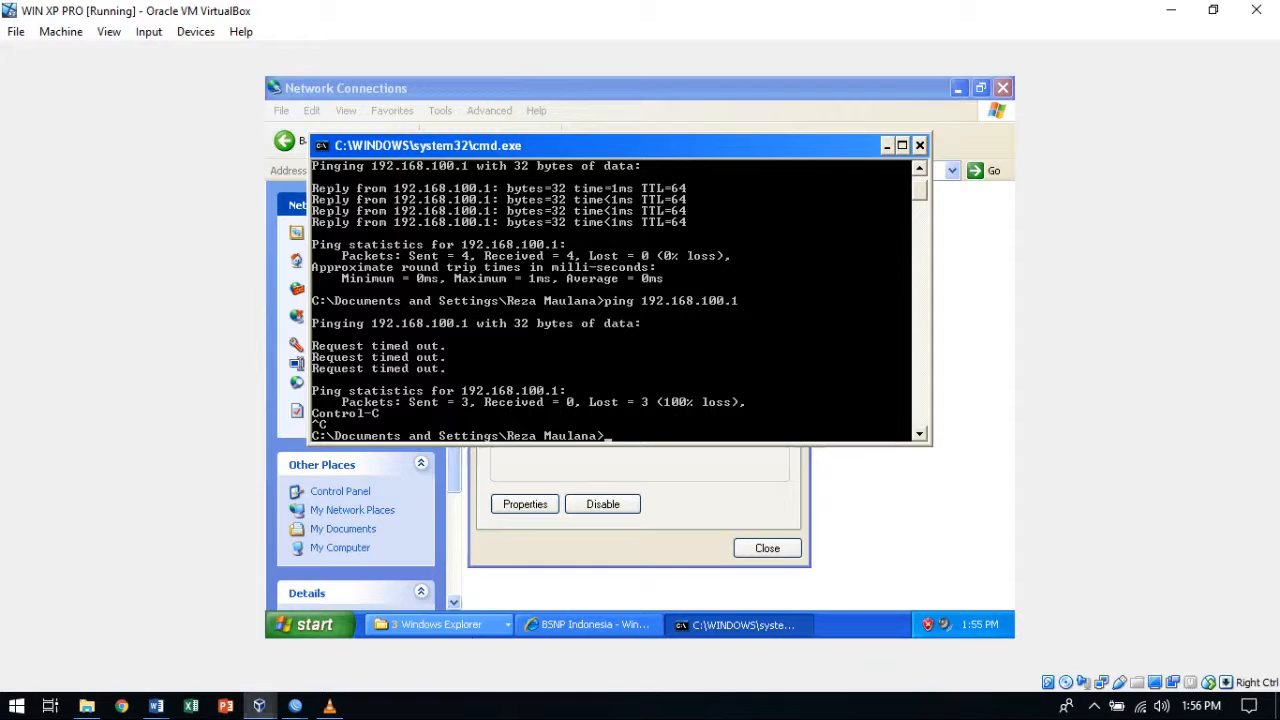
{"action": "type", "text": "ki"}
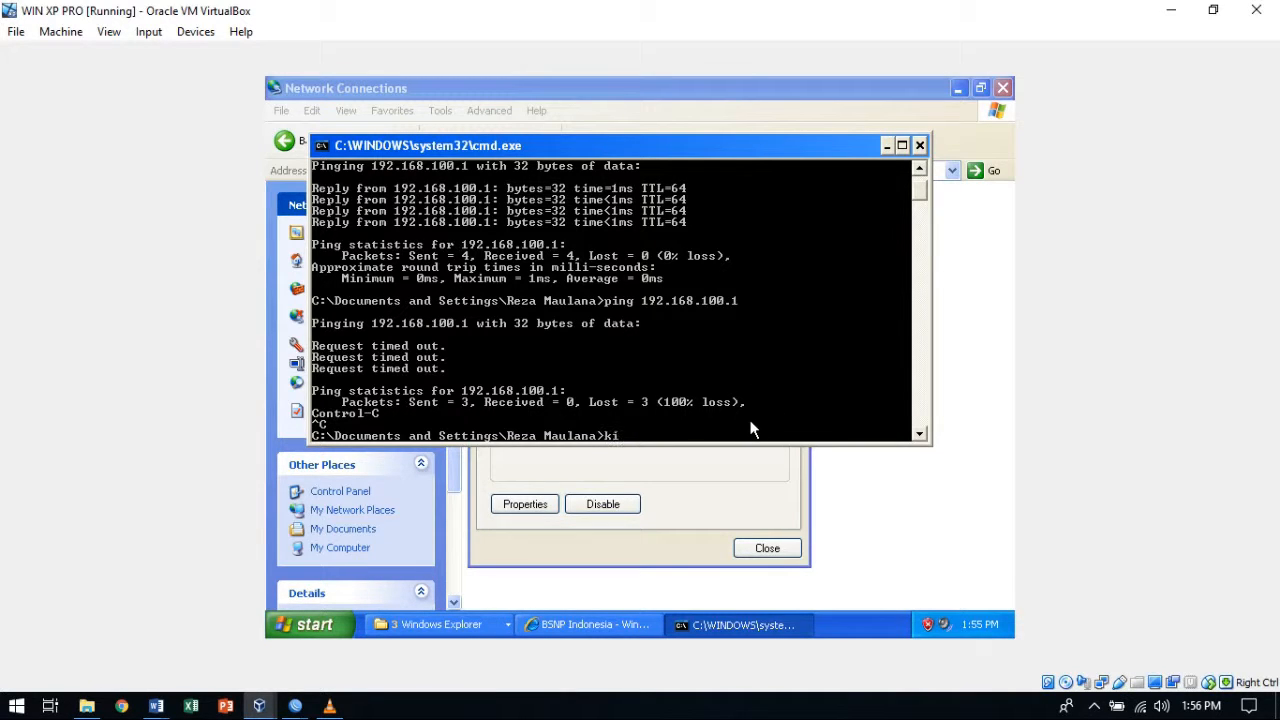
{"action": "type", "text": "ta lanjutkan tes"}
{"action": "key", "text": "BackSpace"}
{"action": "key", "text": "BackSpace"}
{"action": "key", "text": "BackSpace"}
{"action": "key", "text": "BackSpace"}
{"action": "key", "text": "BackSpace"}
{"action": "key", "text": "BackSpace"}
{"action": "key", "text": "BackSpace"}
{"action": "key", "text": "BackSpace"}
{"action": "key", "text": "BackSpace"}
{"action": "key", "text": "BackSpace"}
{"action": "key", "text": "BackSpace"}
{"action": "key", "text": "BackSpace"}
{"action": "key", "text": "BackSpace"}
{"action": "key", "text": "BackSpace"}
{"action": "key", "text": "BackSpace"}
{"action": "key", "text": "BackSpace"}
{"action": "key", "text": "BackSpace"}
Close the command prompt and open the Internet Protocol (TCP/IP) properties of the Local Area Connection.
{"action": "left_click", "coordinate": [919, 145]}
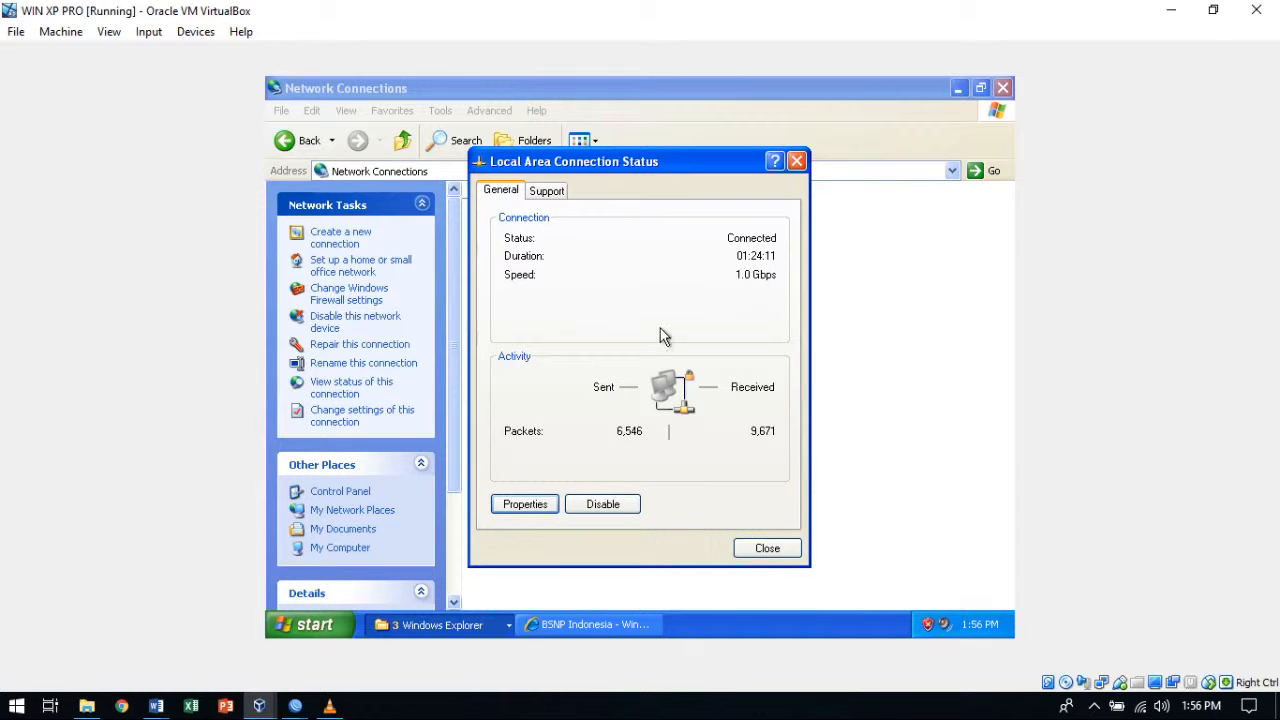
{"action": "left_click", "coordinate": [526, 504]}
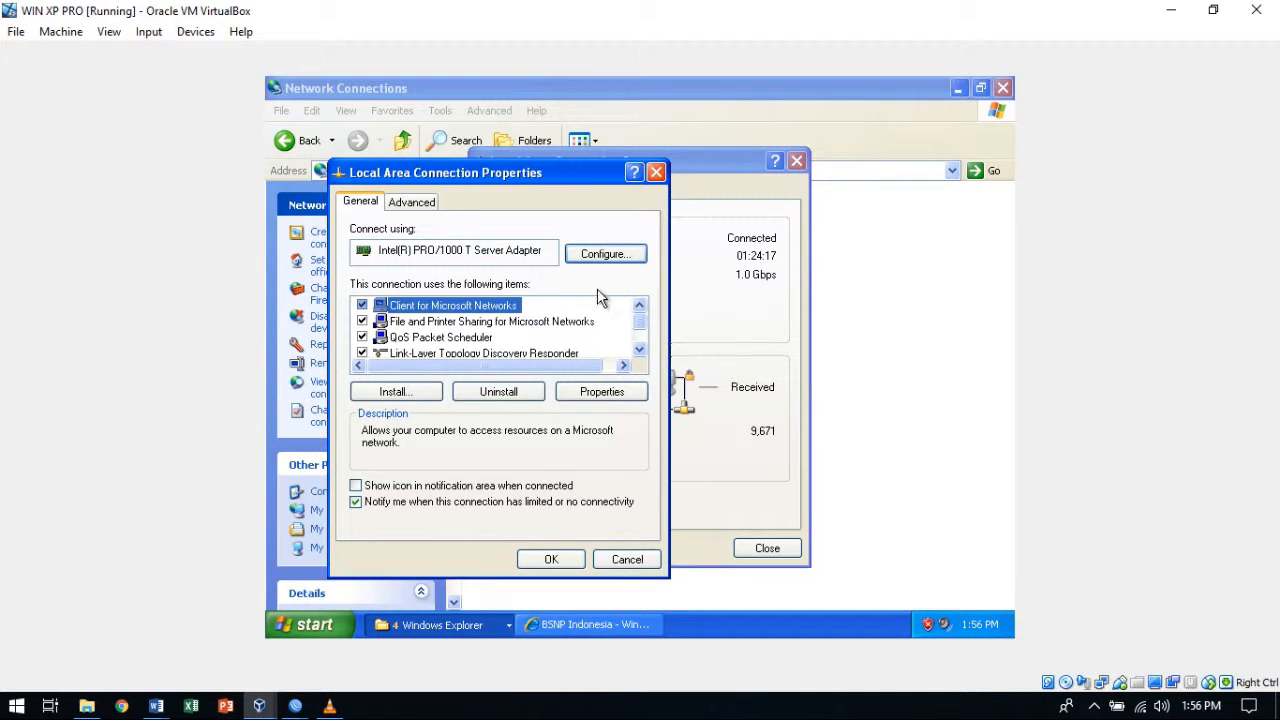
{"action": "left_click", "coordinate": [656, 172]}
{"action": "left_click", "coordinate": [526, 504]}
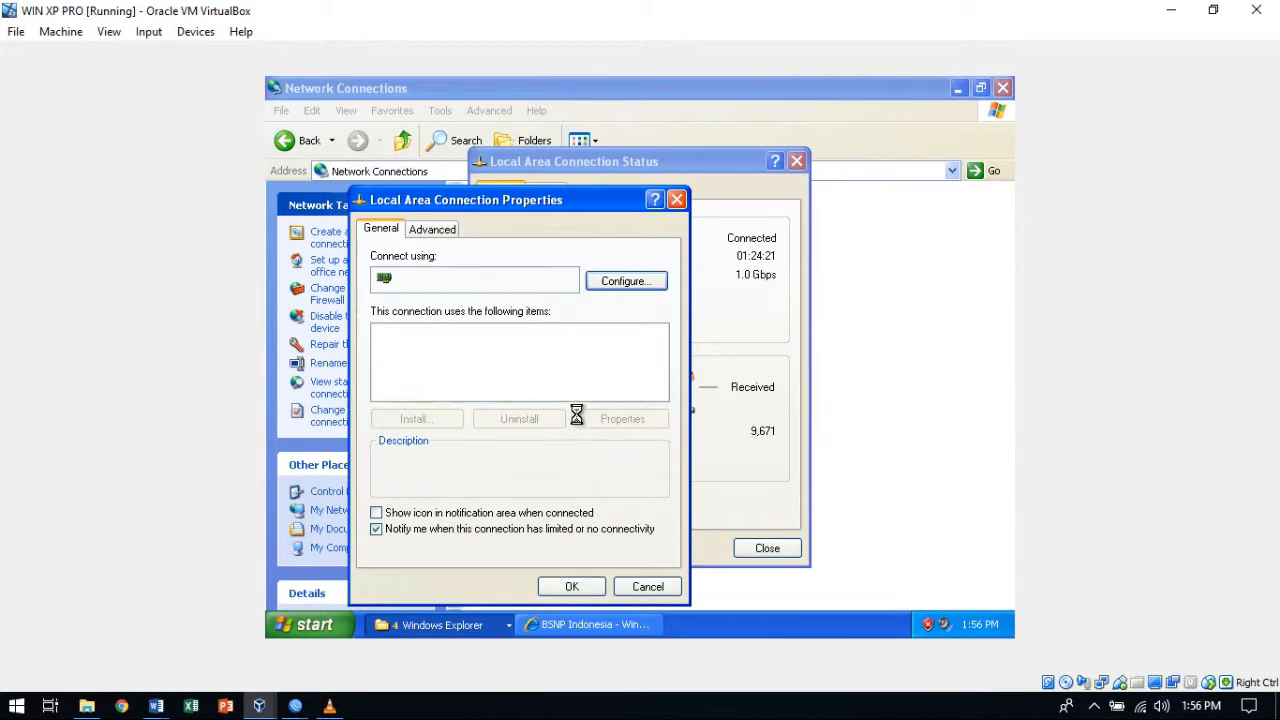
{"action": "scroll", "coordinate": [578, 345], "scroll_direction": "down", "scroll_amount": 1}
{"action": "double_click", "coordinate": [500, 366]}
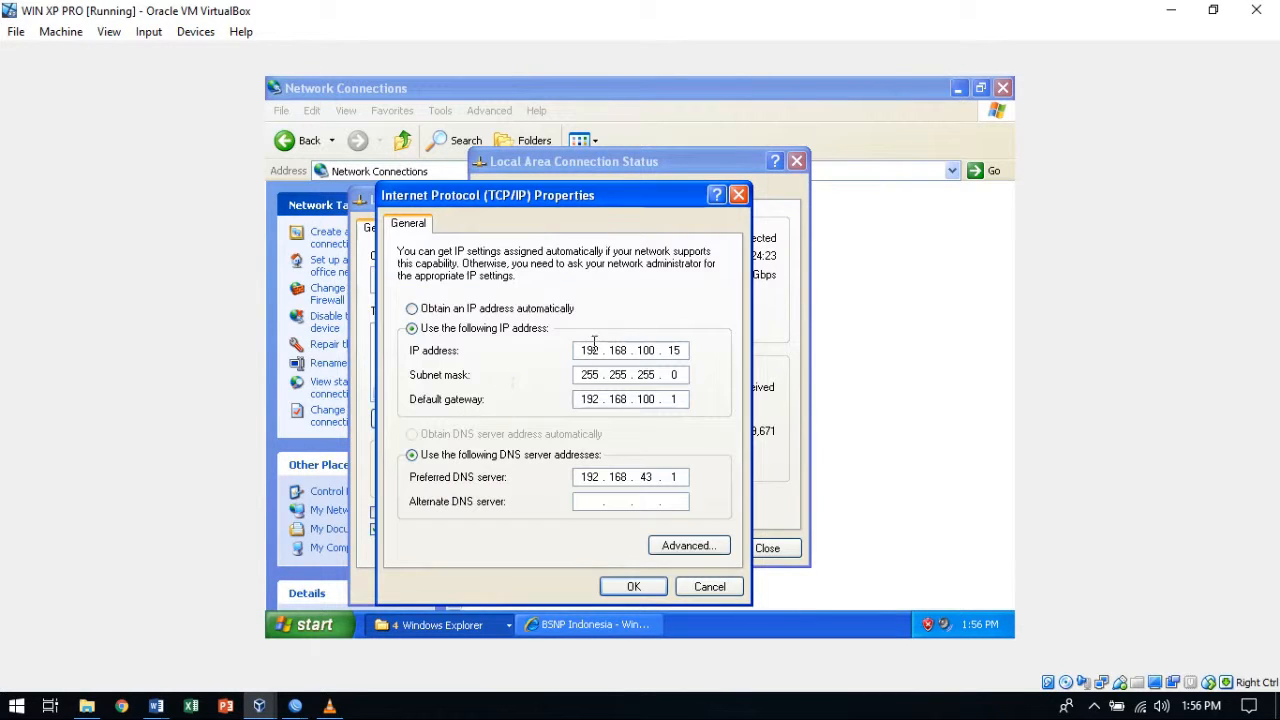
Set the IP address to 192.168.200.15 and the default gateway to 192.168.200.1, and check the connection's support details.
{"action": "double_click", "coordinate": [645, 350]}
{"action": "type", "text": "200"}
{"action": "double_click", "coordinate": [645, 399]}
{"action": "type", "text": "200"}
{"action": "left_click", "coordinate": [634, 586]}
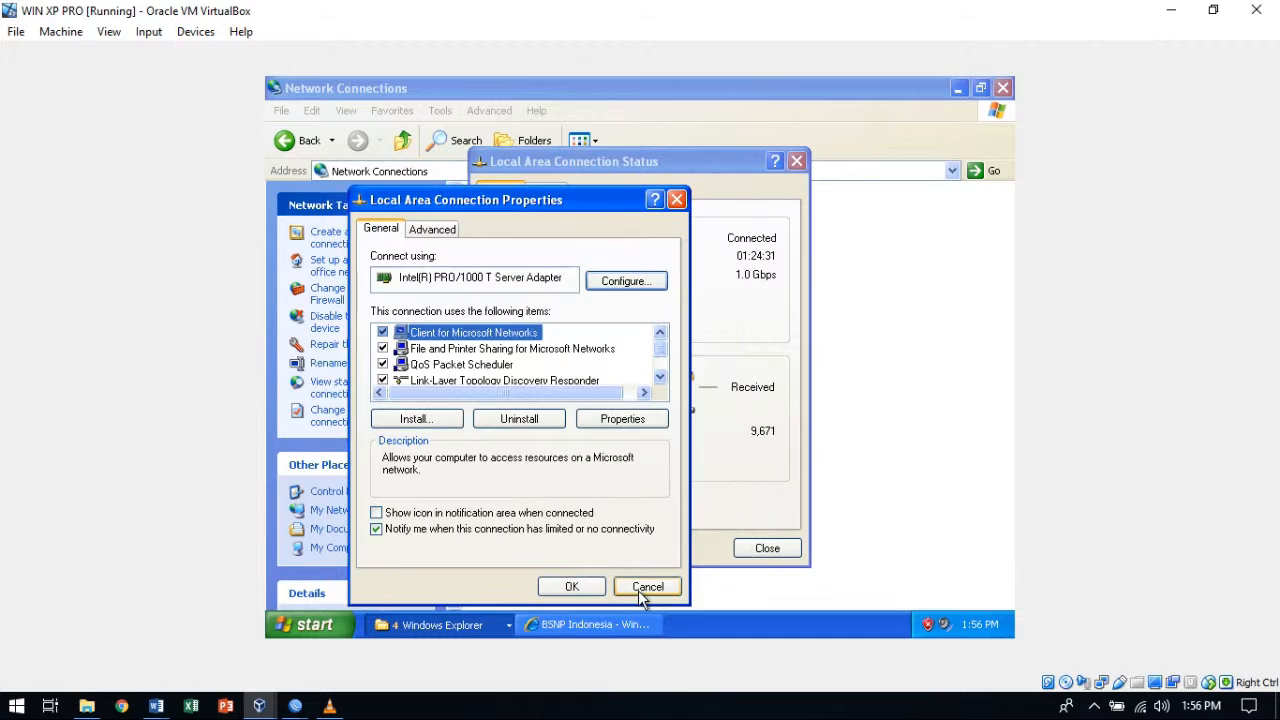
{"action": "left_click", "coordinate": [566, 586]}
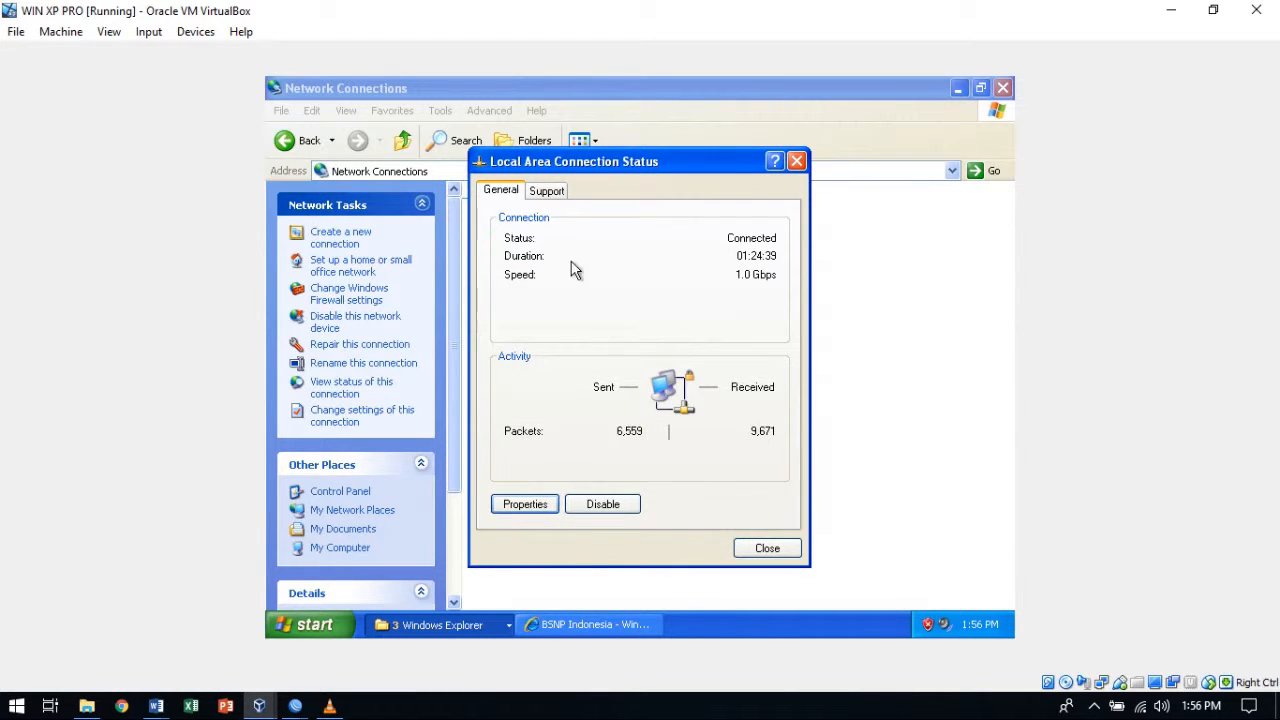
{"action": "left_click", "coordinate": [547, 189]}
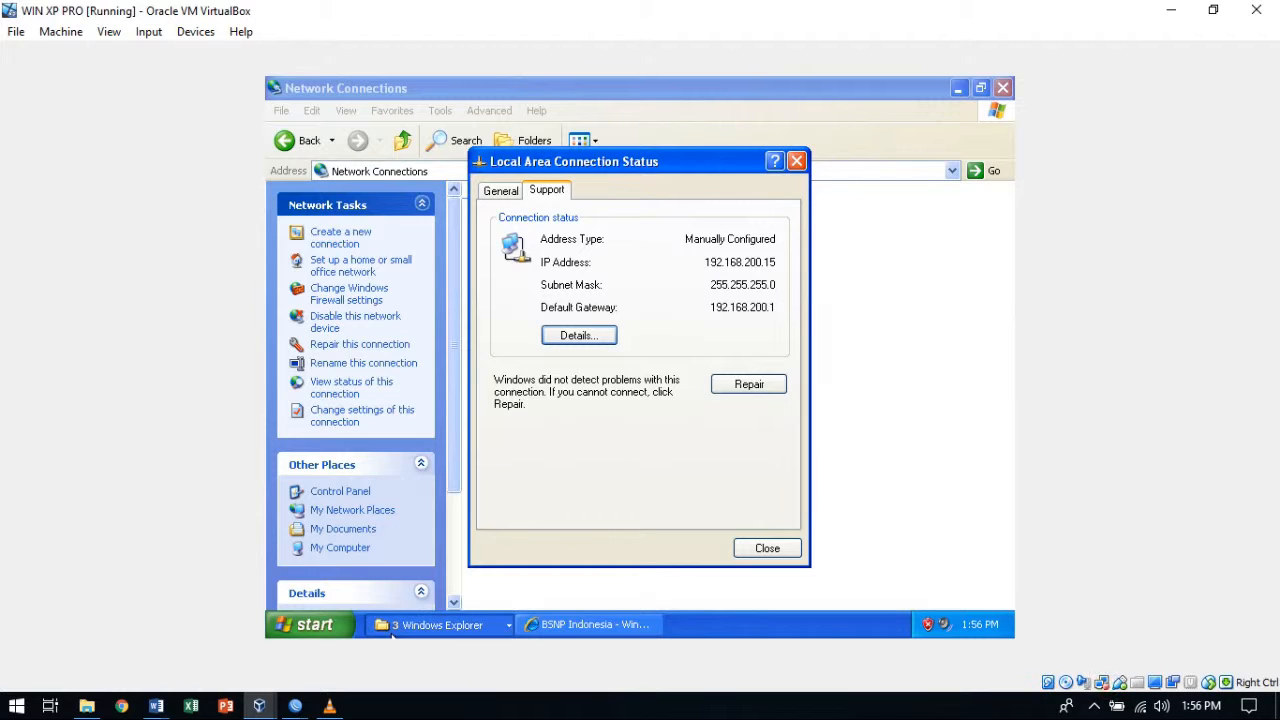
Switch to Internet Explorer, open a new tab and write the note "kita tes bloking site nya guys" in its address field.
{"action": "left_click", "coordinate": [587, 625]}
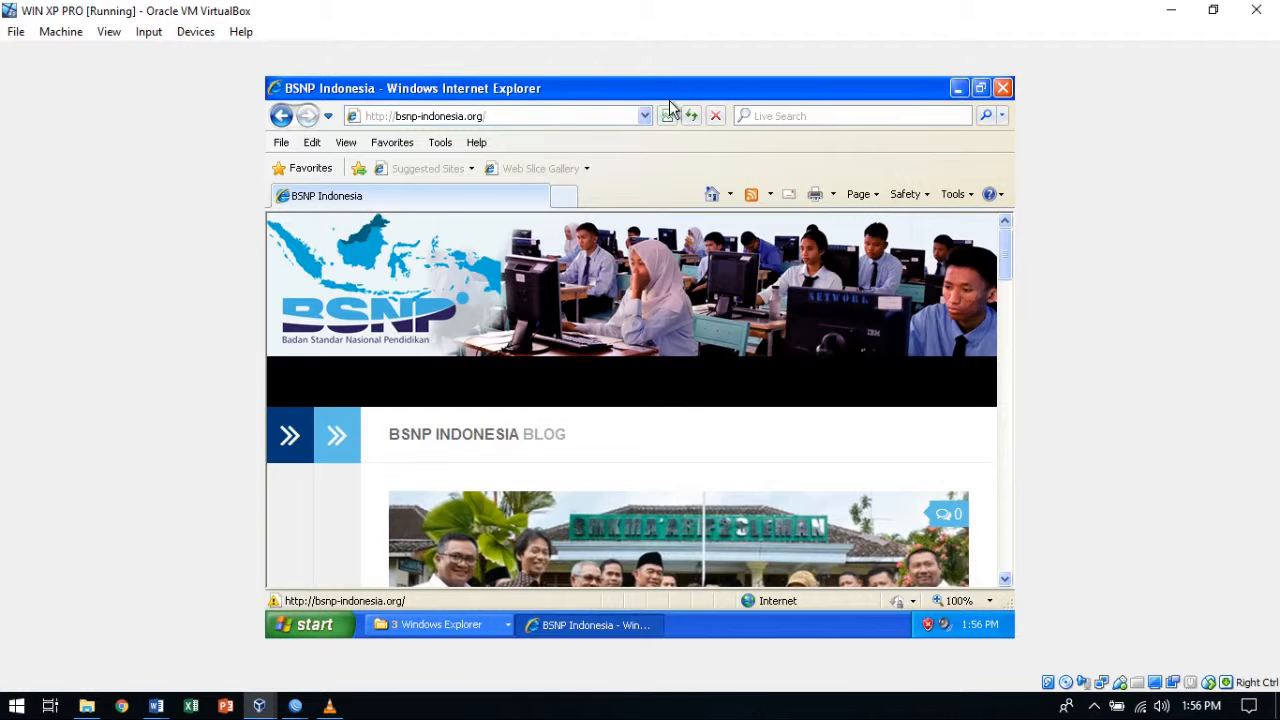
{"action": "left_click", "coordinate": [564, 196]}
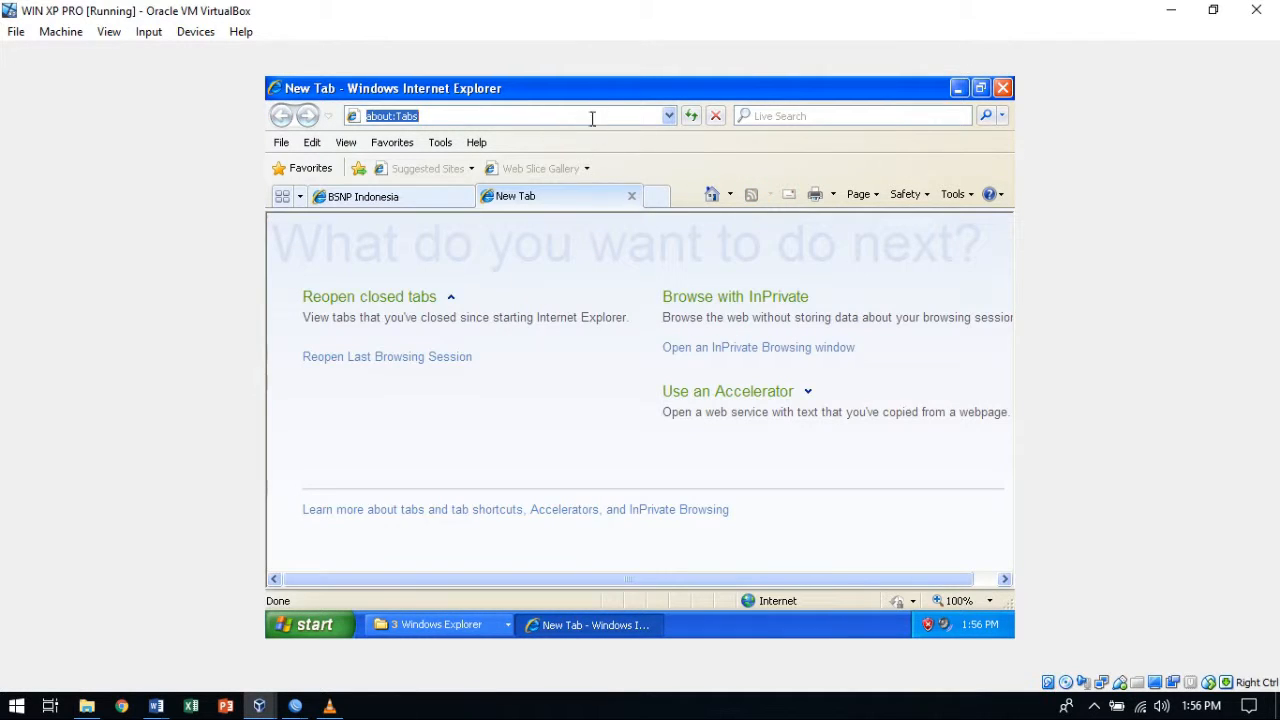
{"action": "left_click", "coordinate": [592, 116]}
{"action": "key", "text": "BackSpace"}
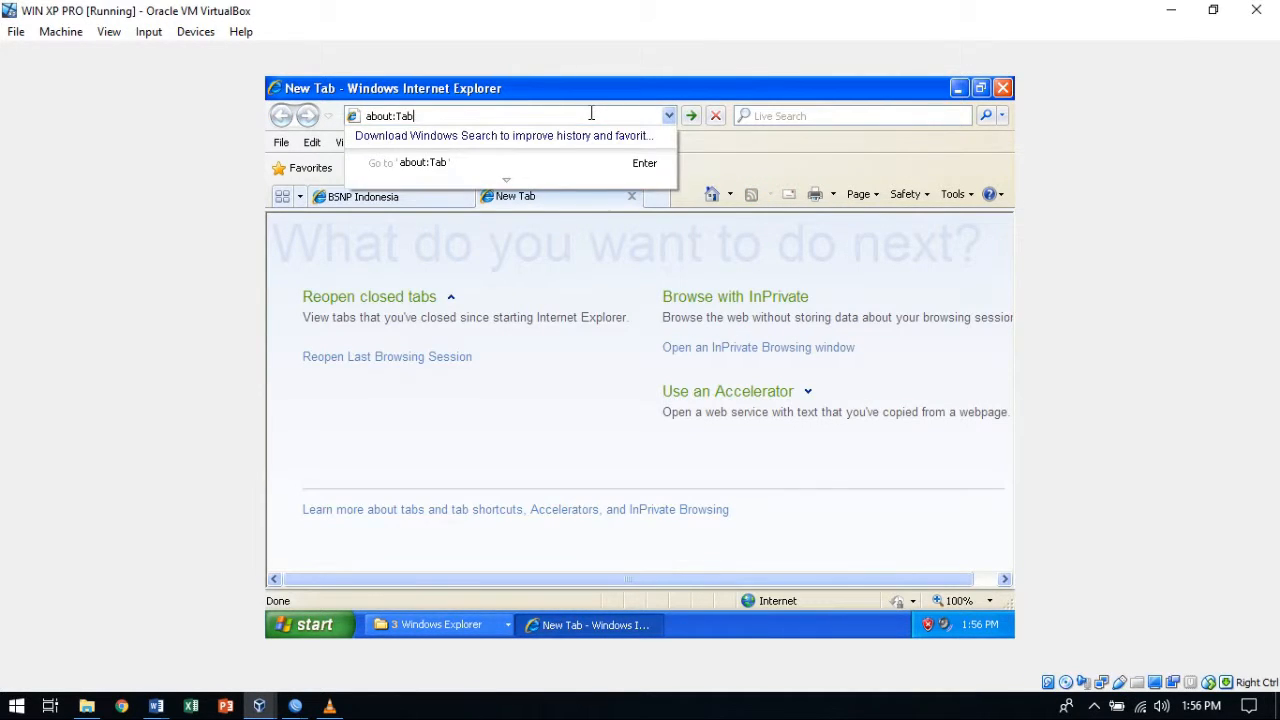
{"action": "key", "text": "BackSpace"}
{"action": "key", "text": "BackSpace"}
{"action": "key", "text": "BackSpace"}
{"action": "key", "text": "BackSpace"}
{"action": "key", "text": "BackSpace"}
{"action": "key", "text": "BackSpace"}
{"action": "key", "text": "BackSpace"}
{"action": "key", "text": "BackSpace"}
{"action": "key", "text": "BackSpace"}
{"action": "type", "text": "kita tes bloking sit"}
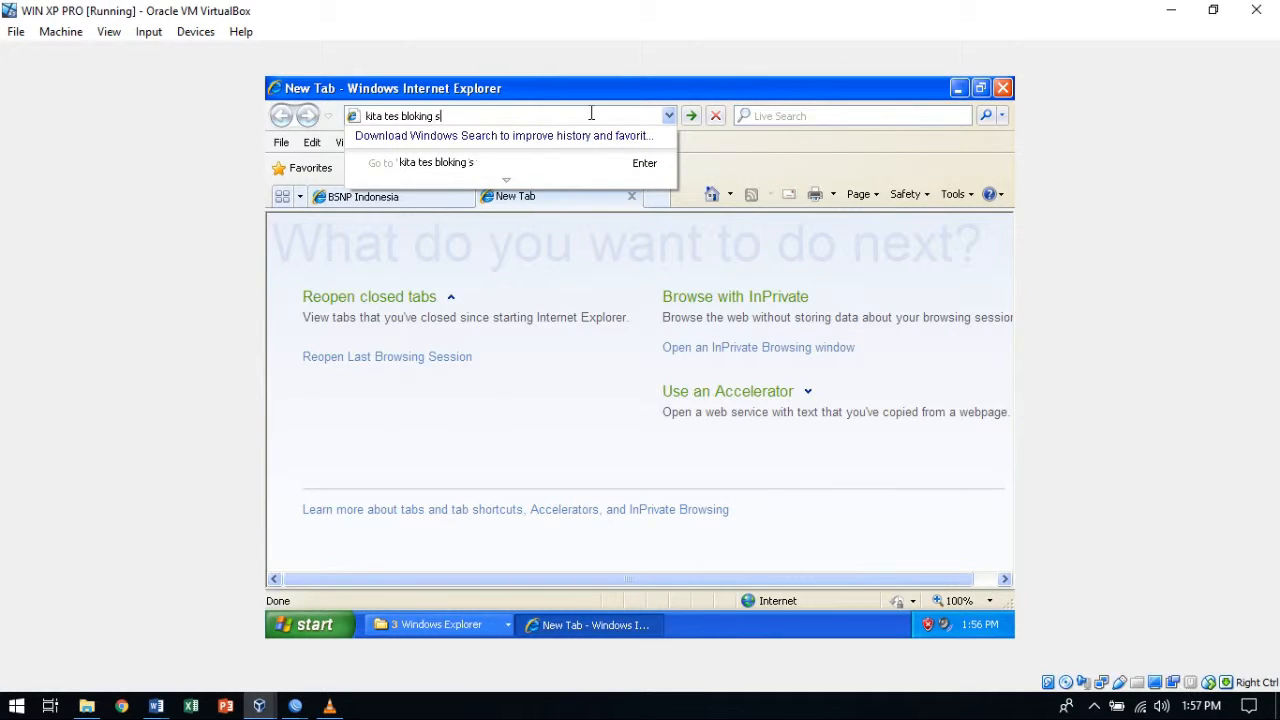
{"action": "type", "text": "e nt"}
{"action": "key", "text": "BackSpace"}
{"action": "type", "text": "ya guys"}
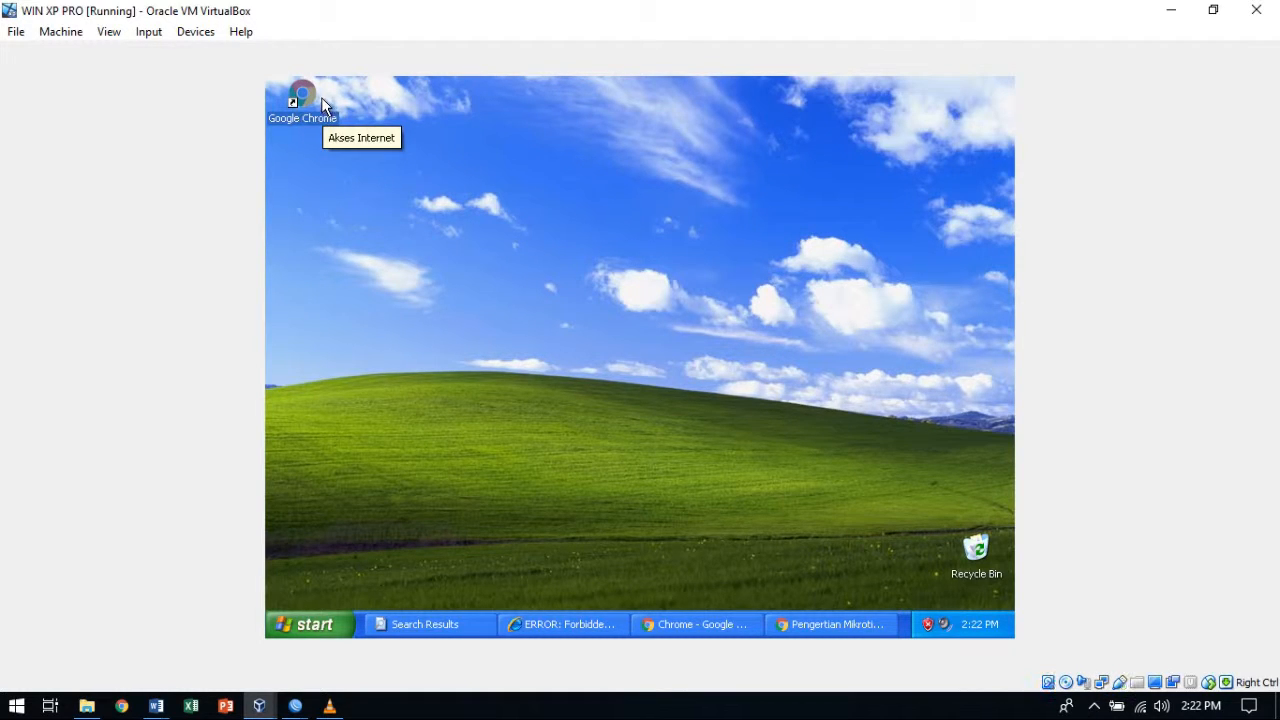
Launch Google Chrome, search for "mikrotik adalah", open the first result and highlight the URL line on the loaded page.
{"action": "double_click", "coordinate": [300, 94]}
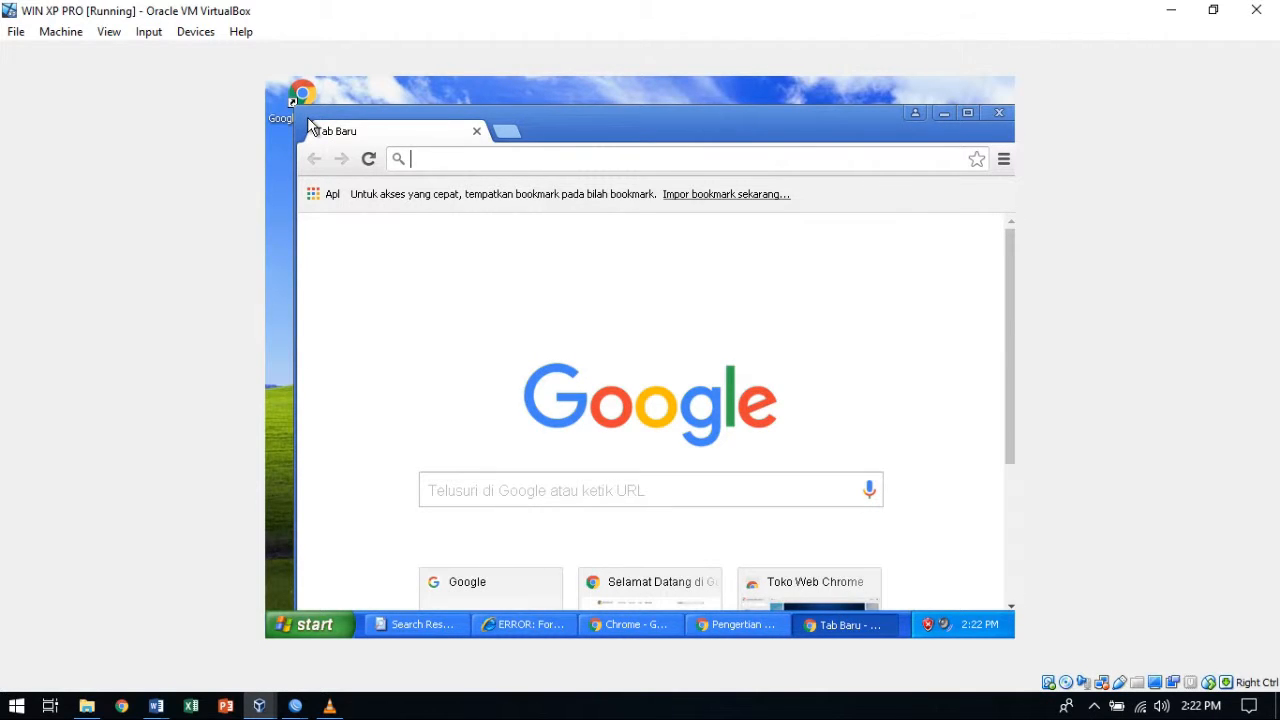
{"action": "type", "text": "mikrotik ada"}
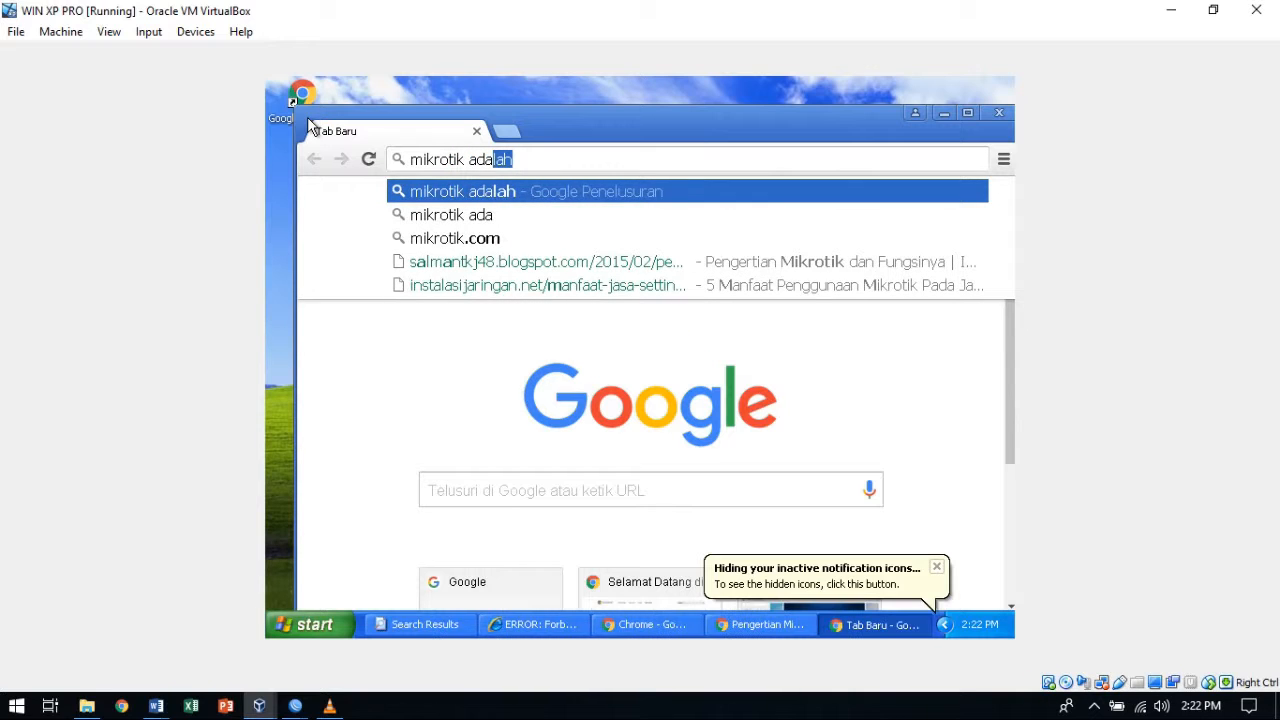
{"action": "type", "text": "lah"}
{"action": "key", "text": "Return"}
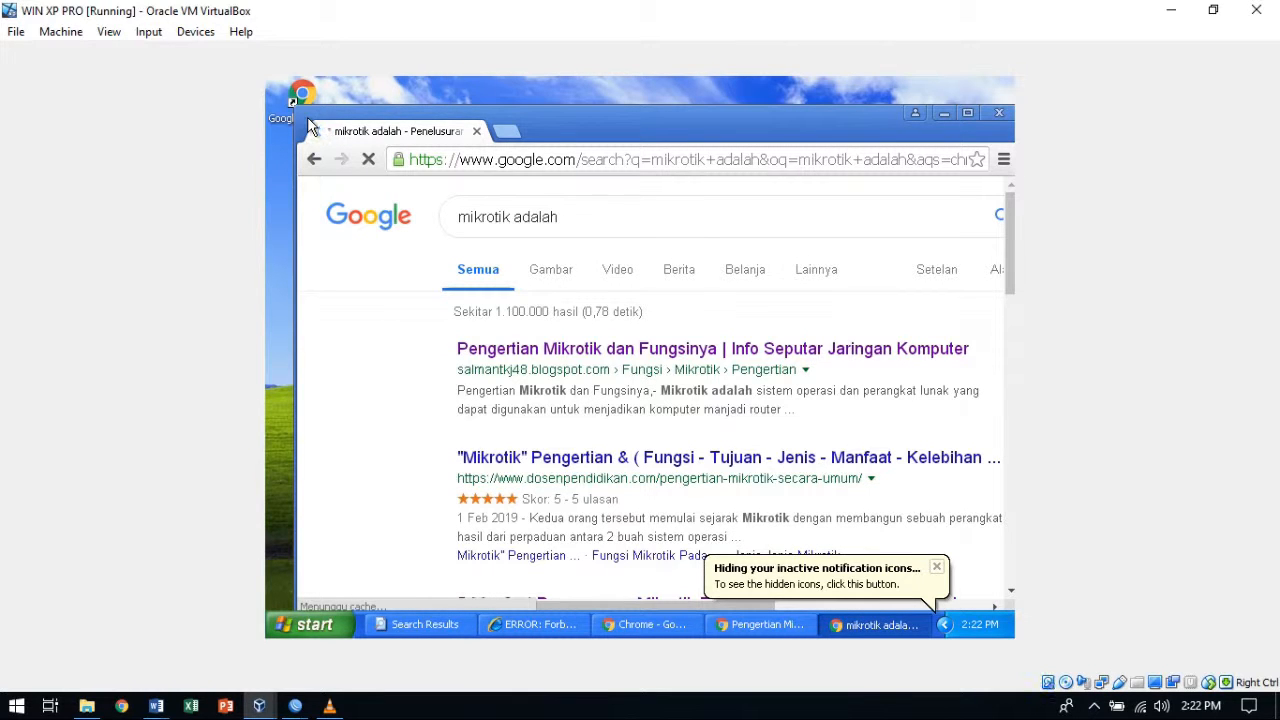
{"action": "left_click", "coordinate": [617, 358]}
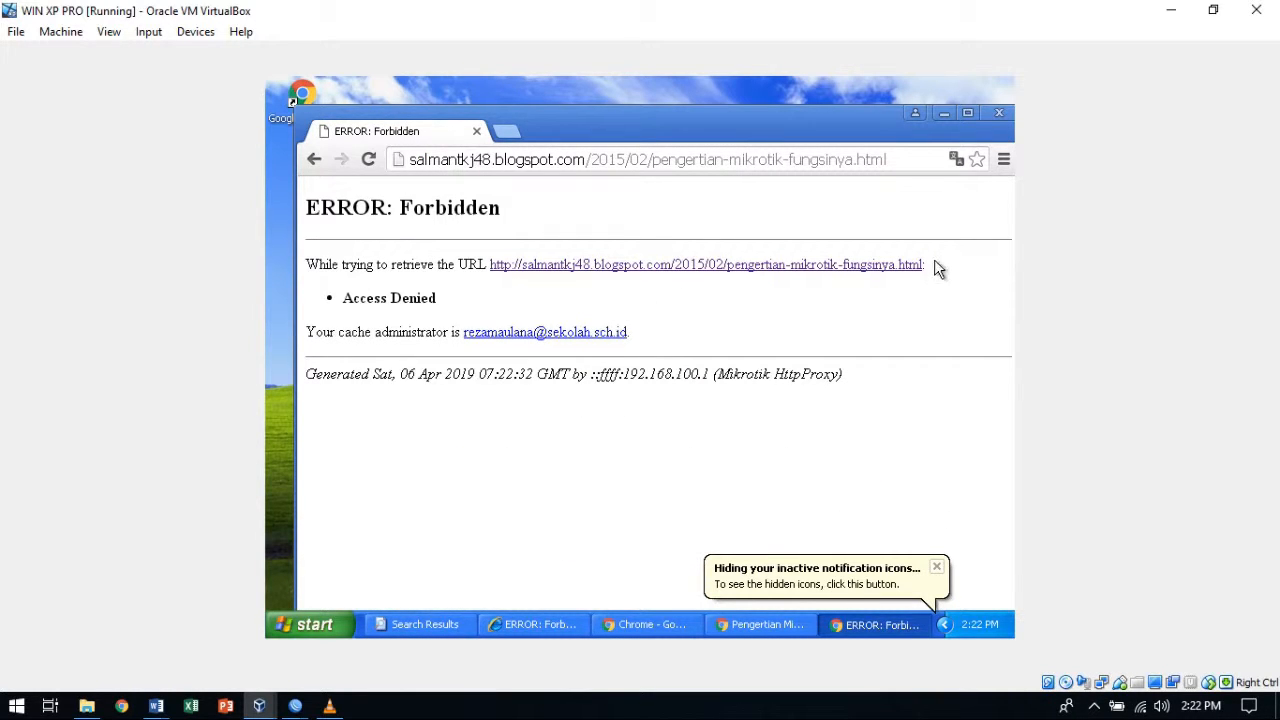
{"action": "left_click_drag", "start_coordinate": [935, 262], "coordinate": [276, 245]}
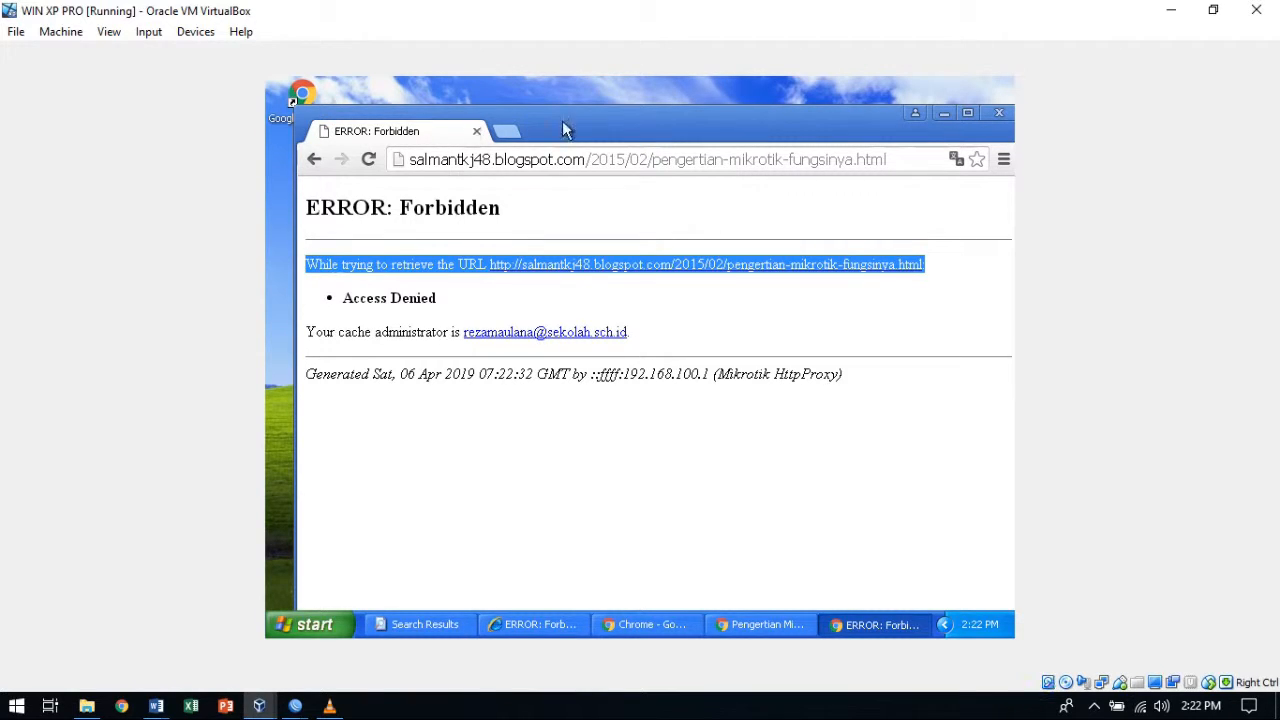
Test the site block by visiting linux.or.id in a new browser tab.
{"action": "left_click", "coordinate": [508, 131]}
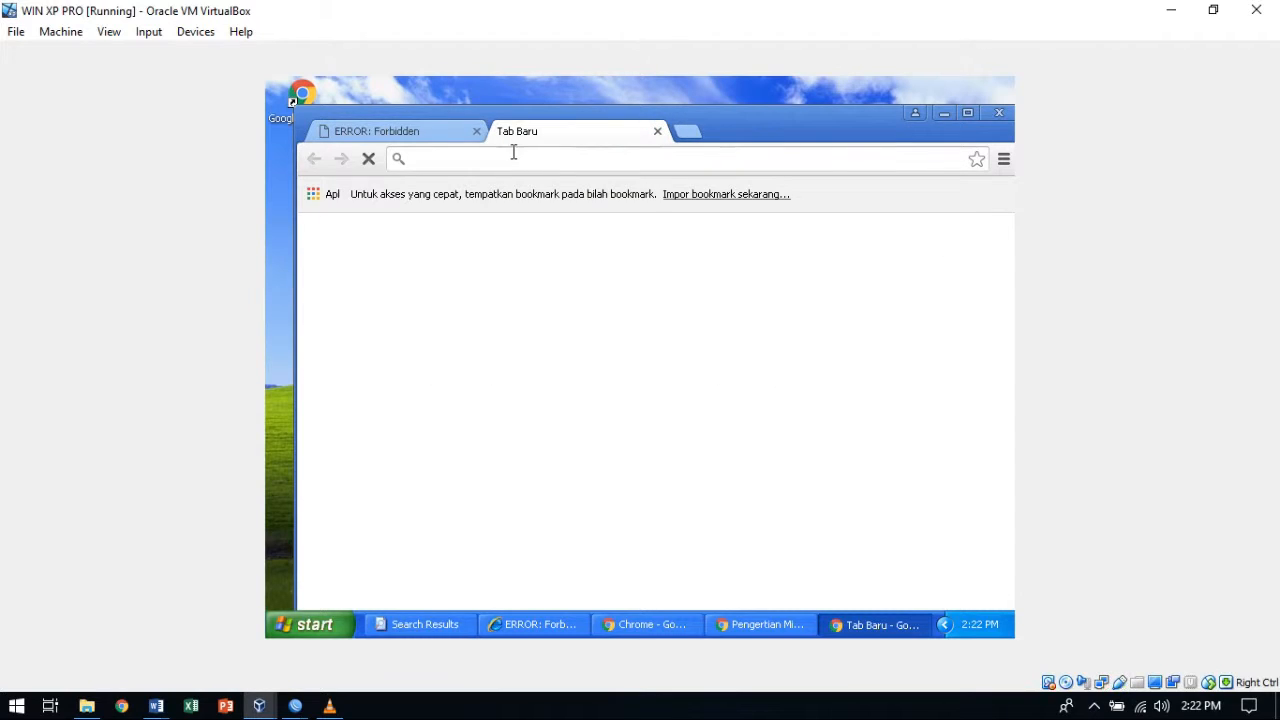
{"action": "type", "text": "linux"}
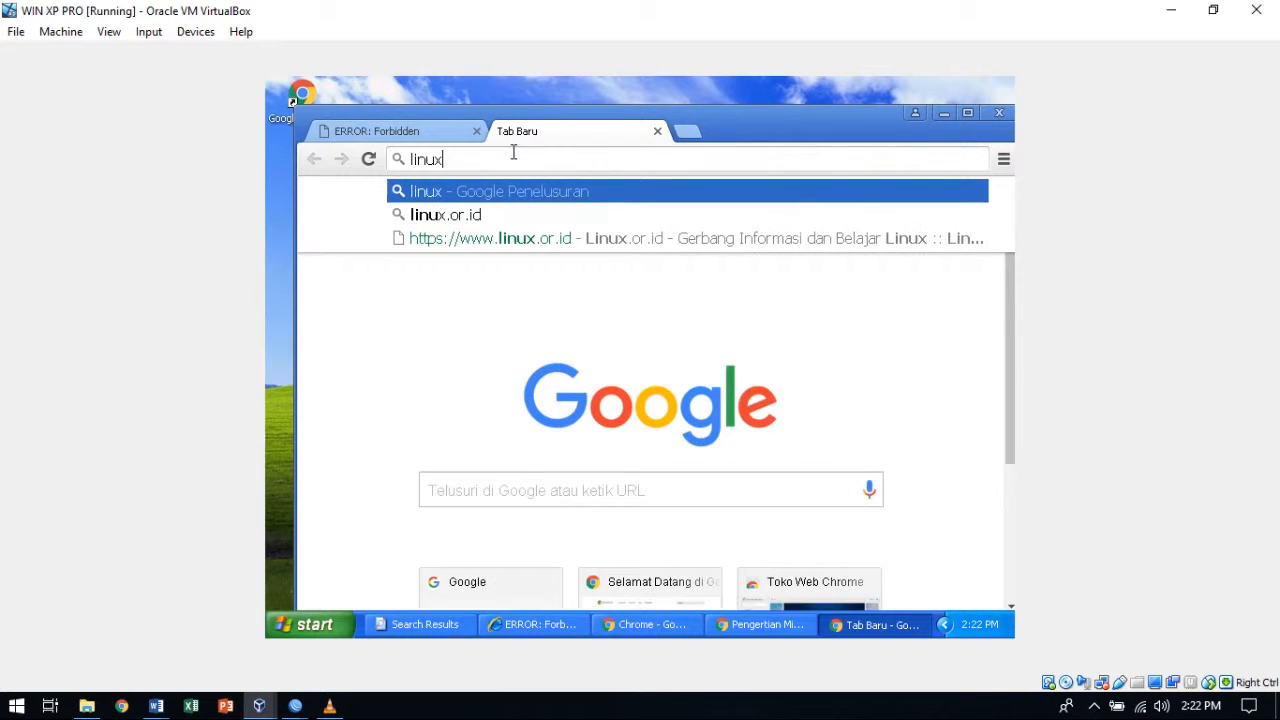
{"action": "type", "text": ".or."}
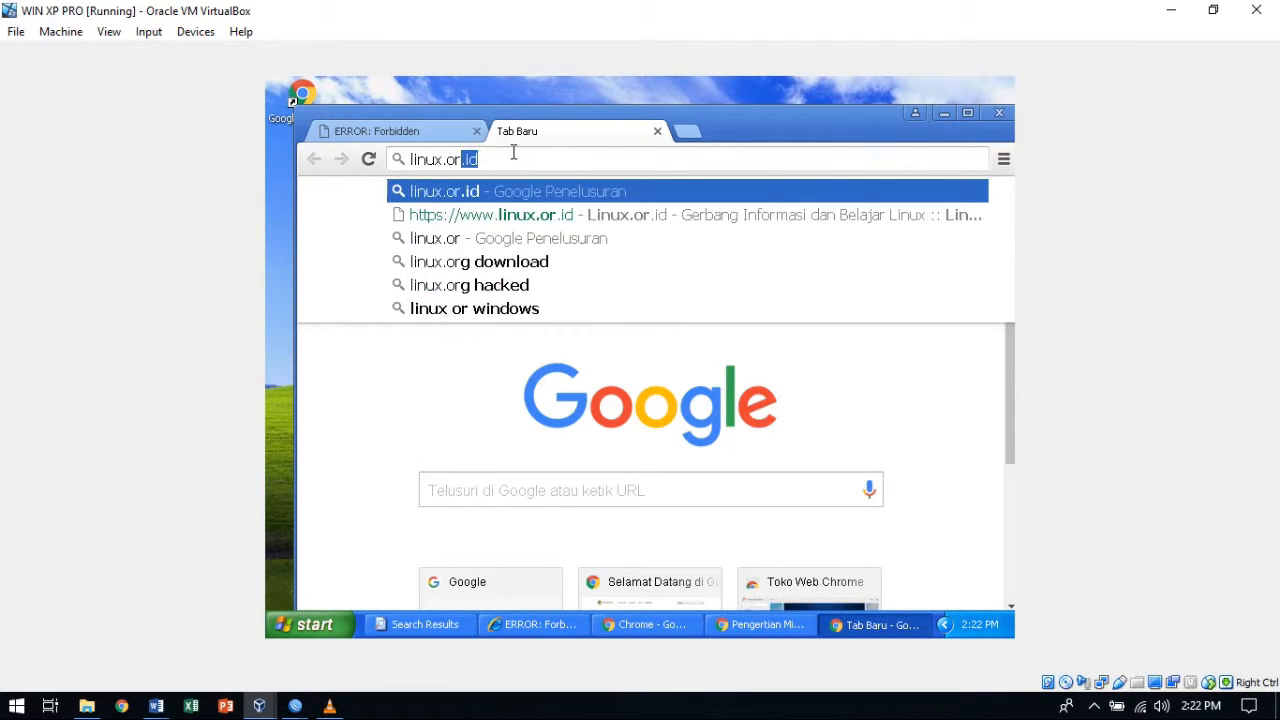
{"action": "type", "text": "id"}
{"action": "key", "text": "Return"}
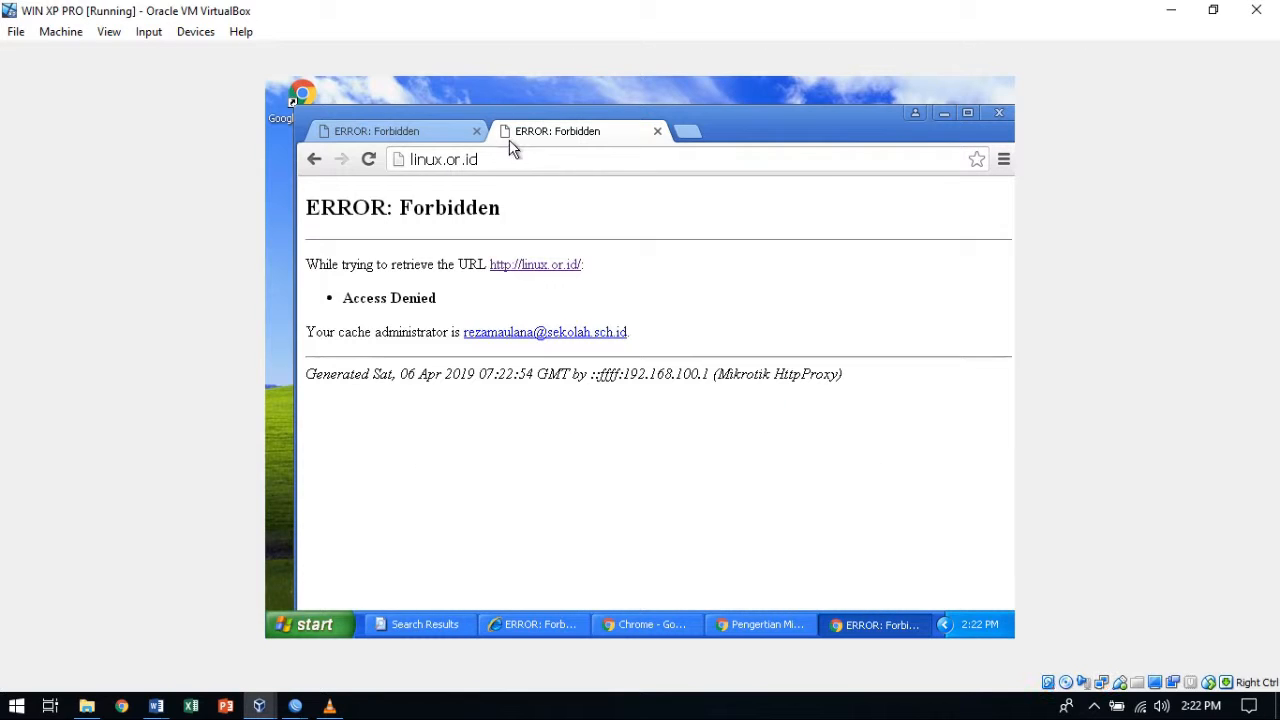
Search for uyeshare in a new tab and open the UyeShare website from the results.
{"action": "left_click", "coordinate": [686, 133]}
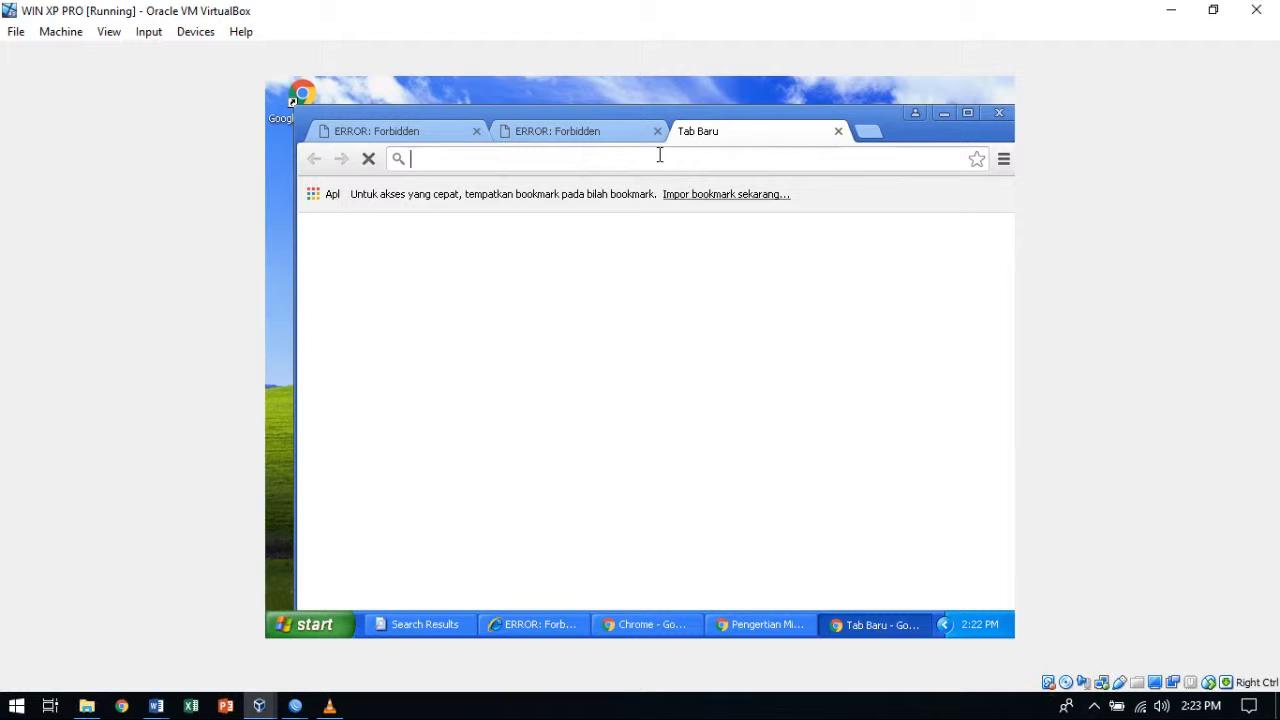
{"action": "type", "text": "uye"}
{"action": "key", "text": "Return"}
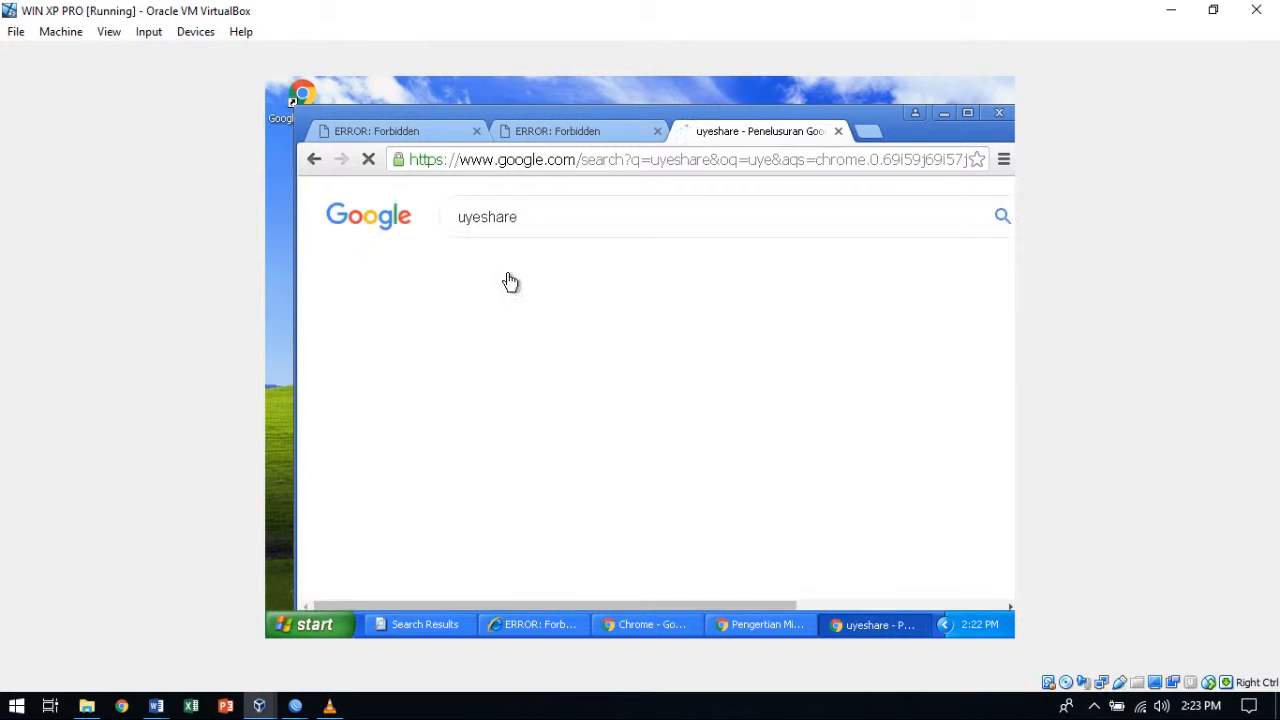
{"action": "left_click", "coordinate": [521, 348]}
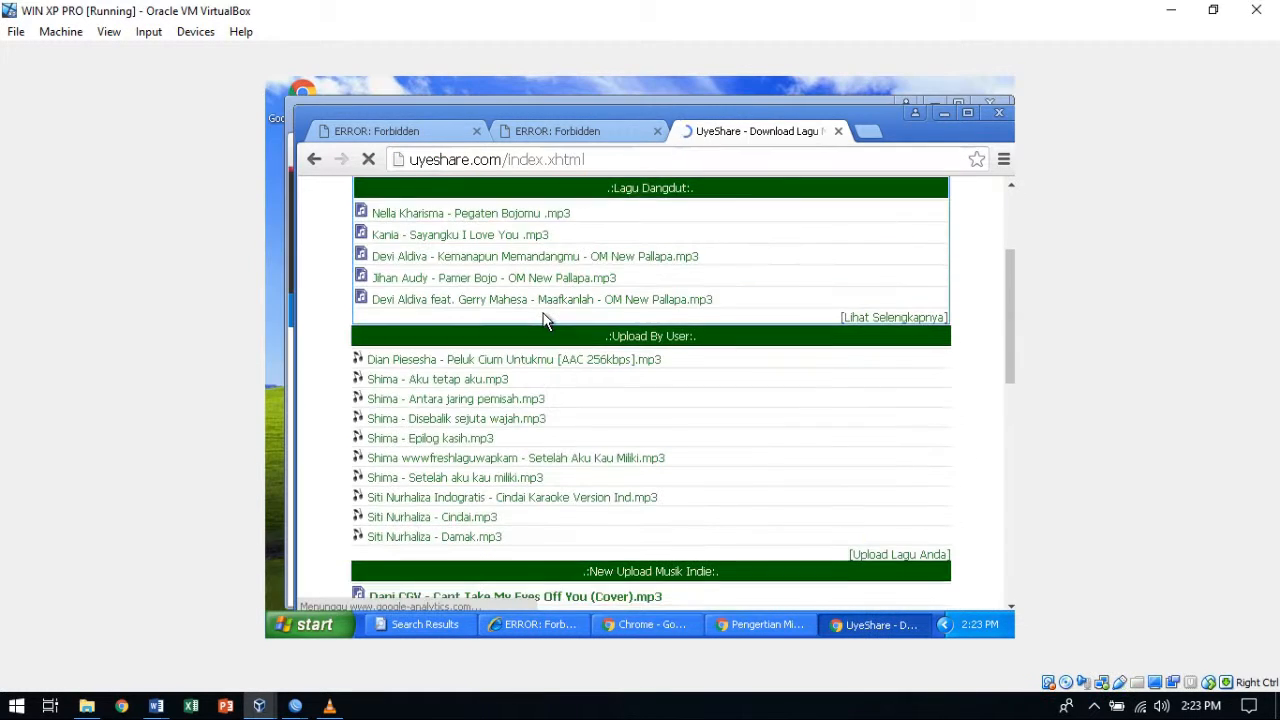
Open the "Shima - Aku tetap aku.mp3" page and try its Download Now! link to test the MP3 block.
{"action": "scroll", "coordinate": [548, 325], "scroll_direction": "down", "scroll_amount": 3}
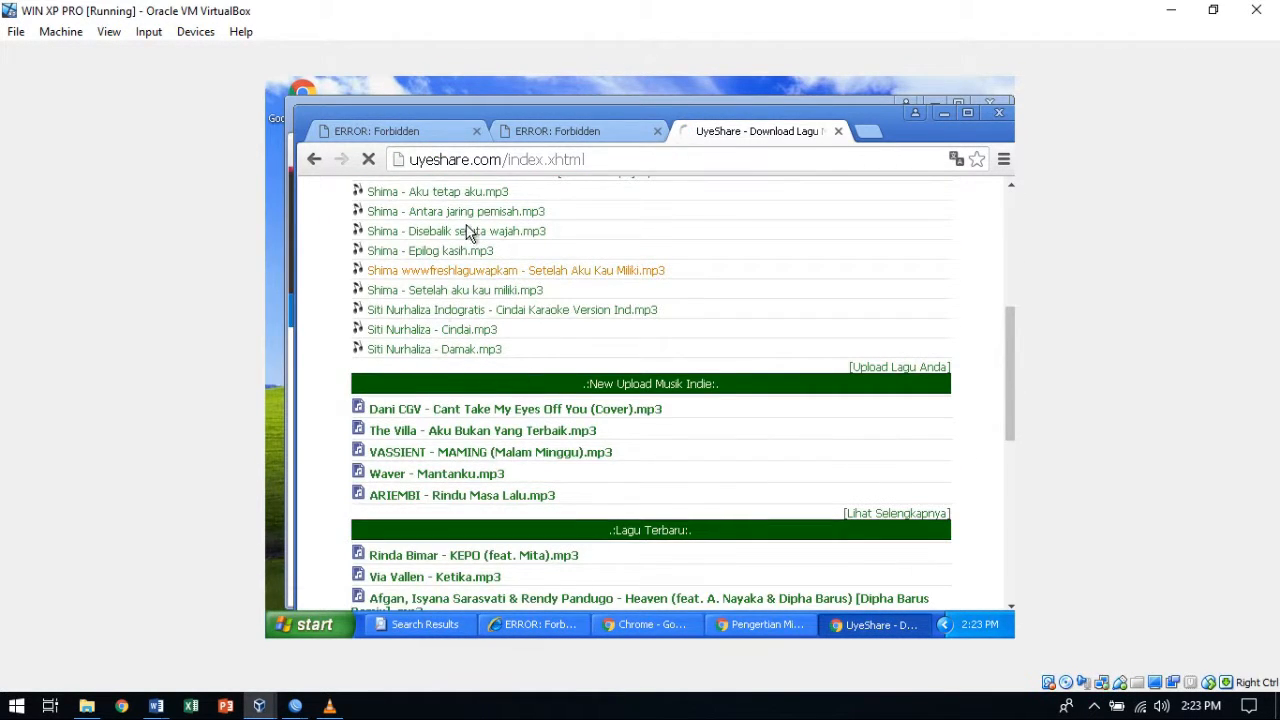
{"action": "left_click", "coordinate": [462, 192]}
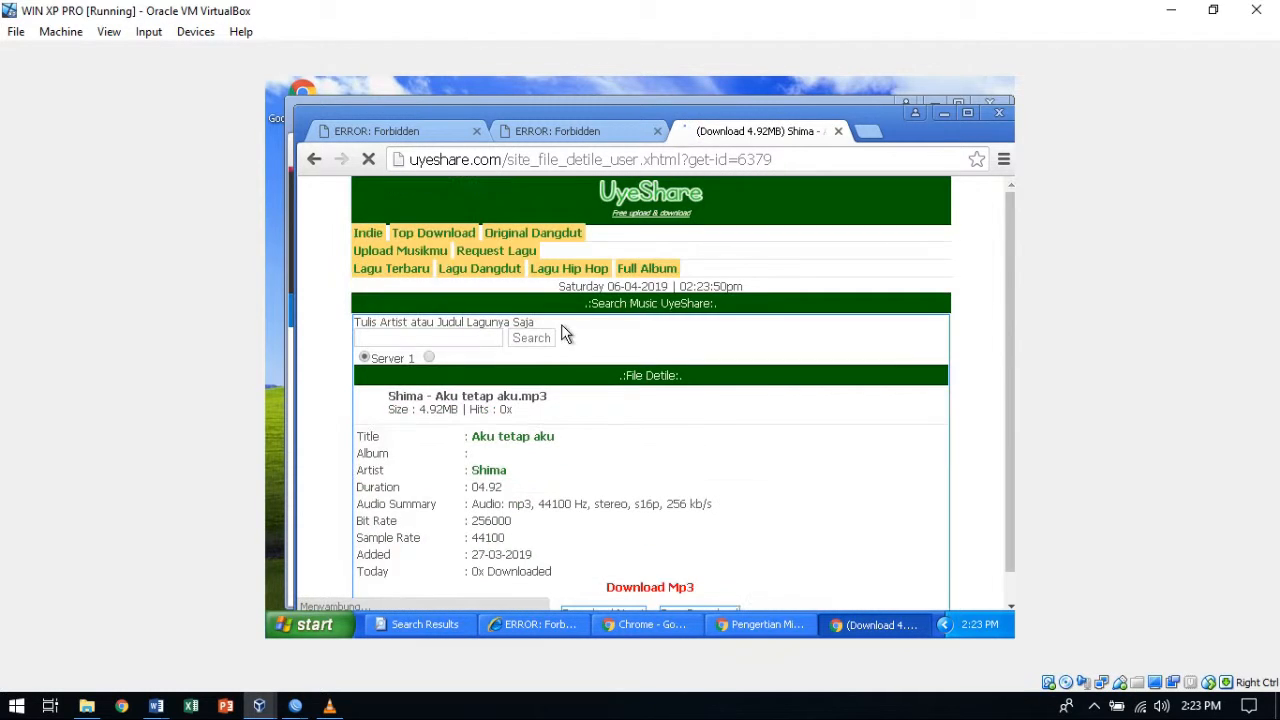
{"action": "scroll", "coordinate": [565, 333], "scroll_direction": "down", "scroll_amount": 3}
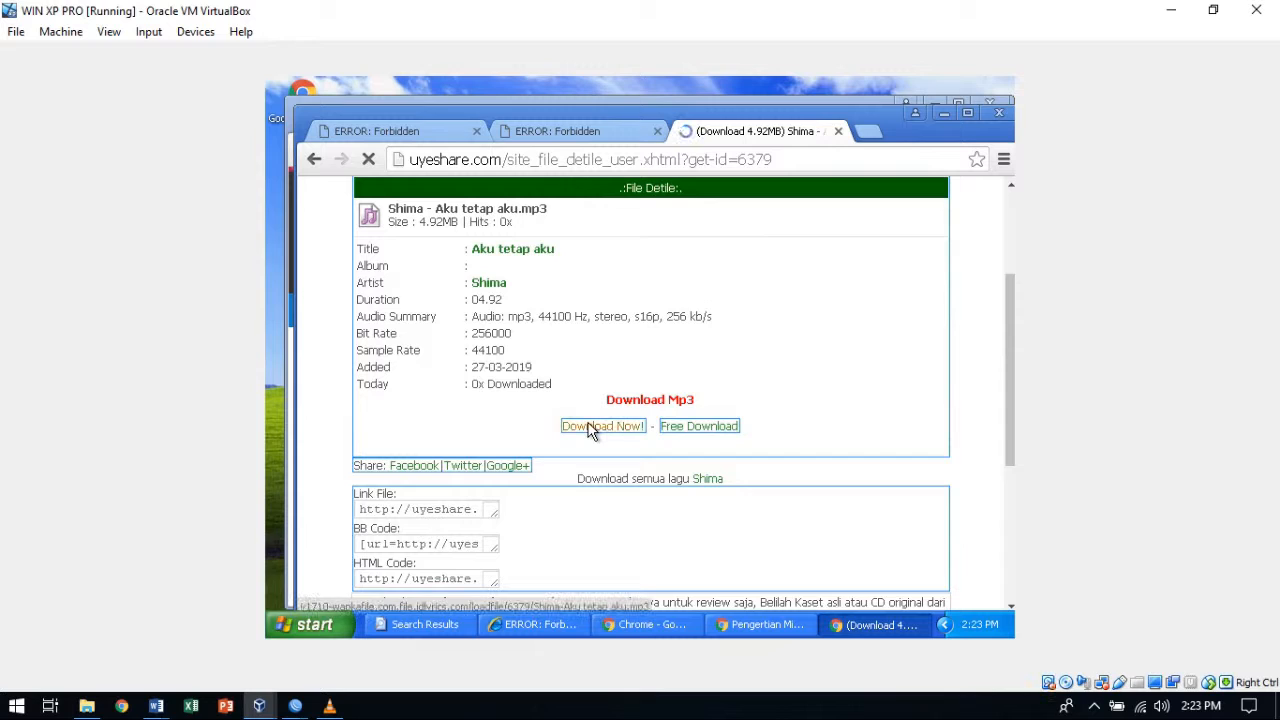
{"action": "left_click", "coordinate": [591, 428]}
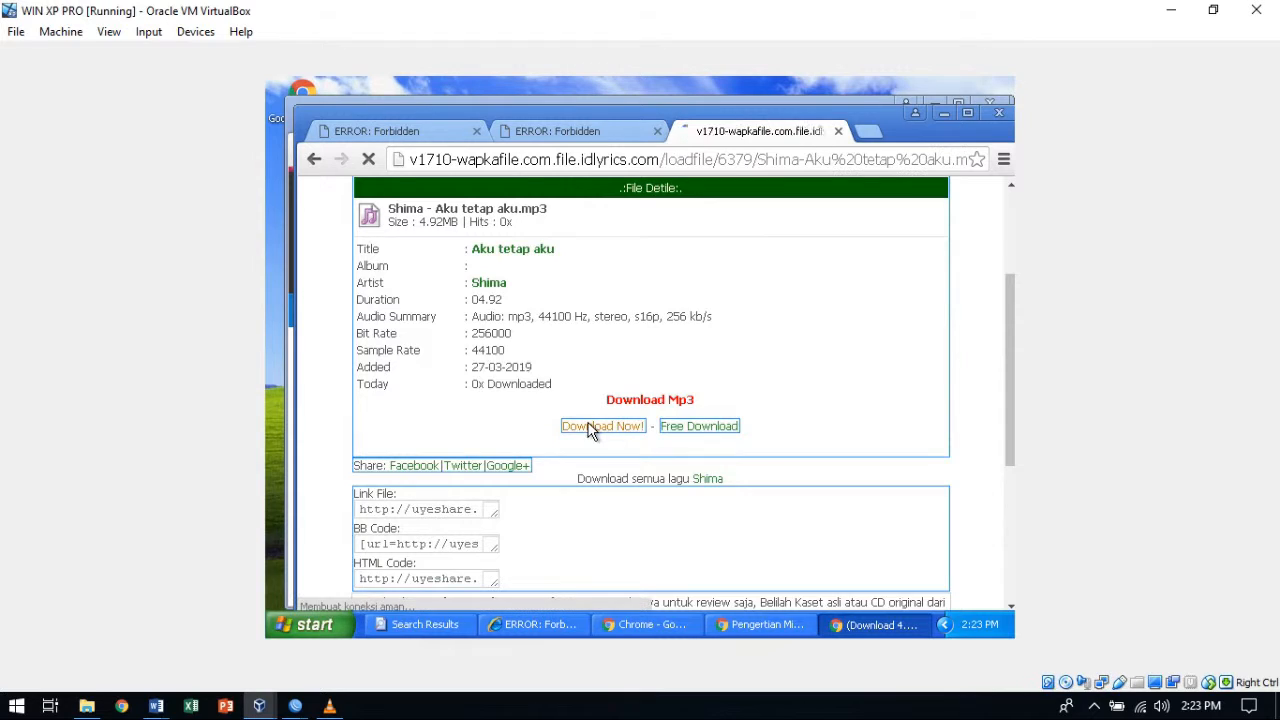
Search Google for "download spongebob mkv" in a new browser tab.
{"action": "left_click", "coordinate": [868, 134]}
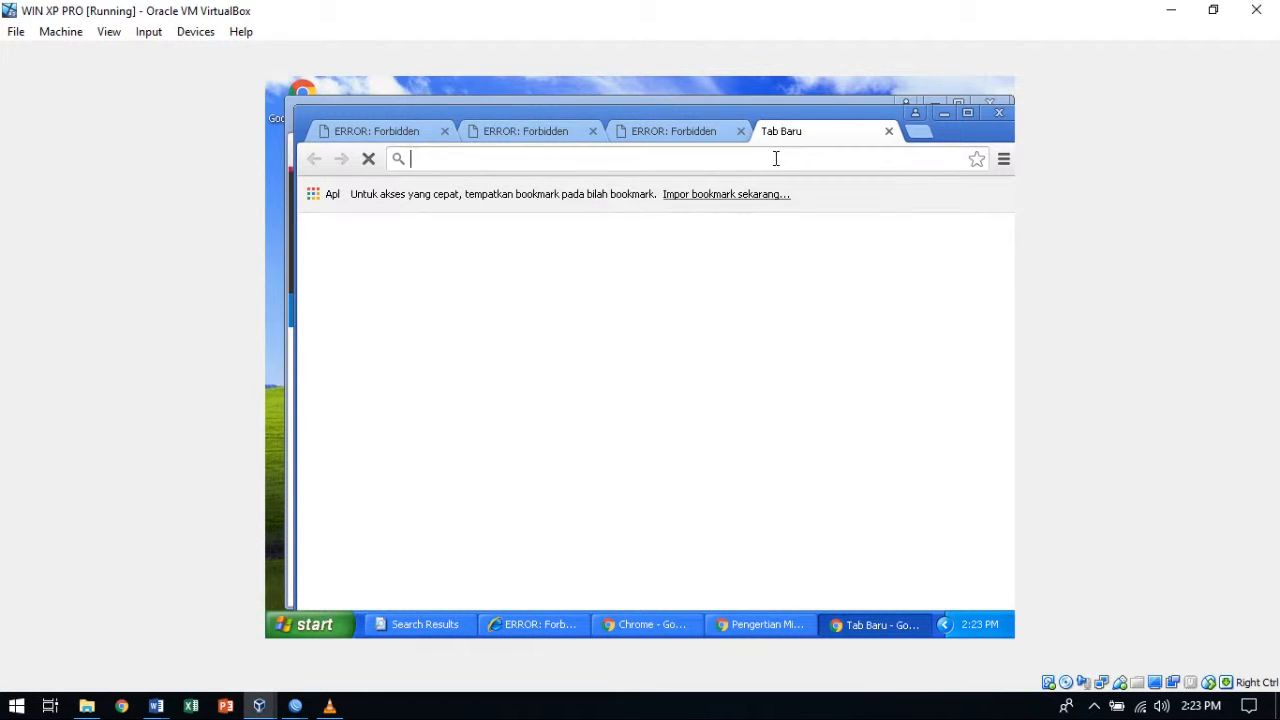
{"action": "type", "text": "down"}
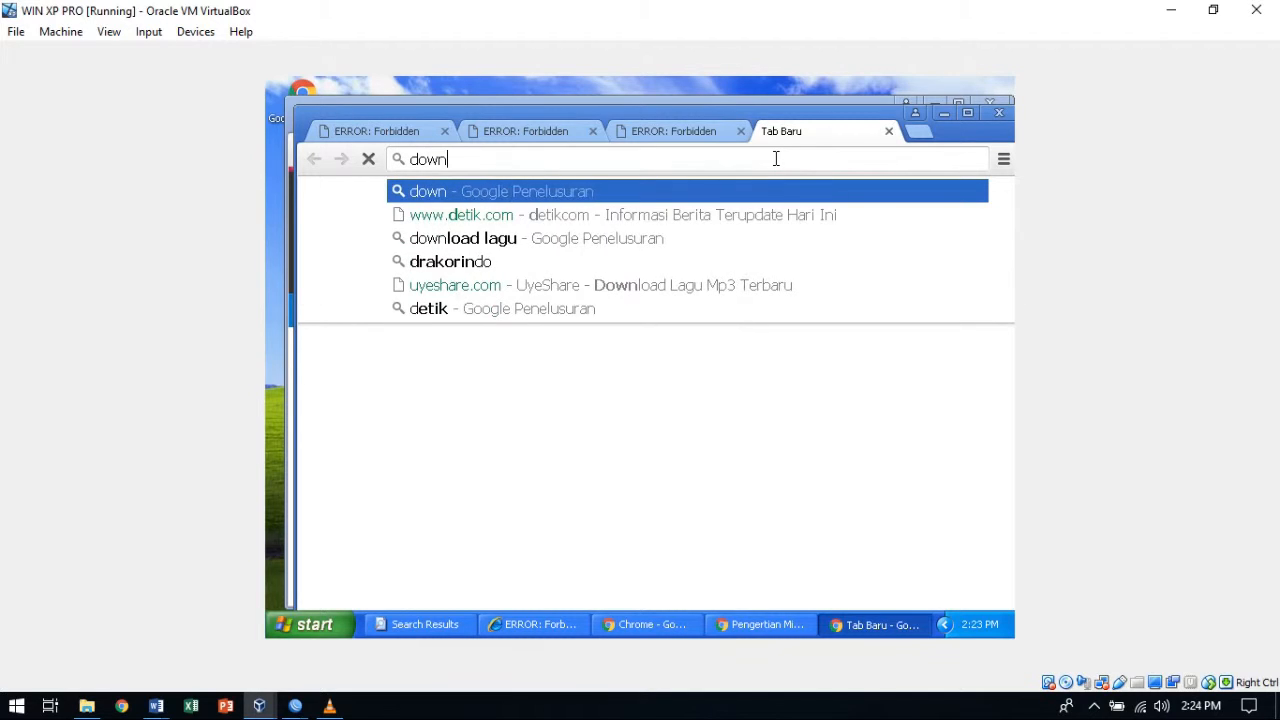
{"action": "type", "text": "load"}
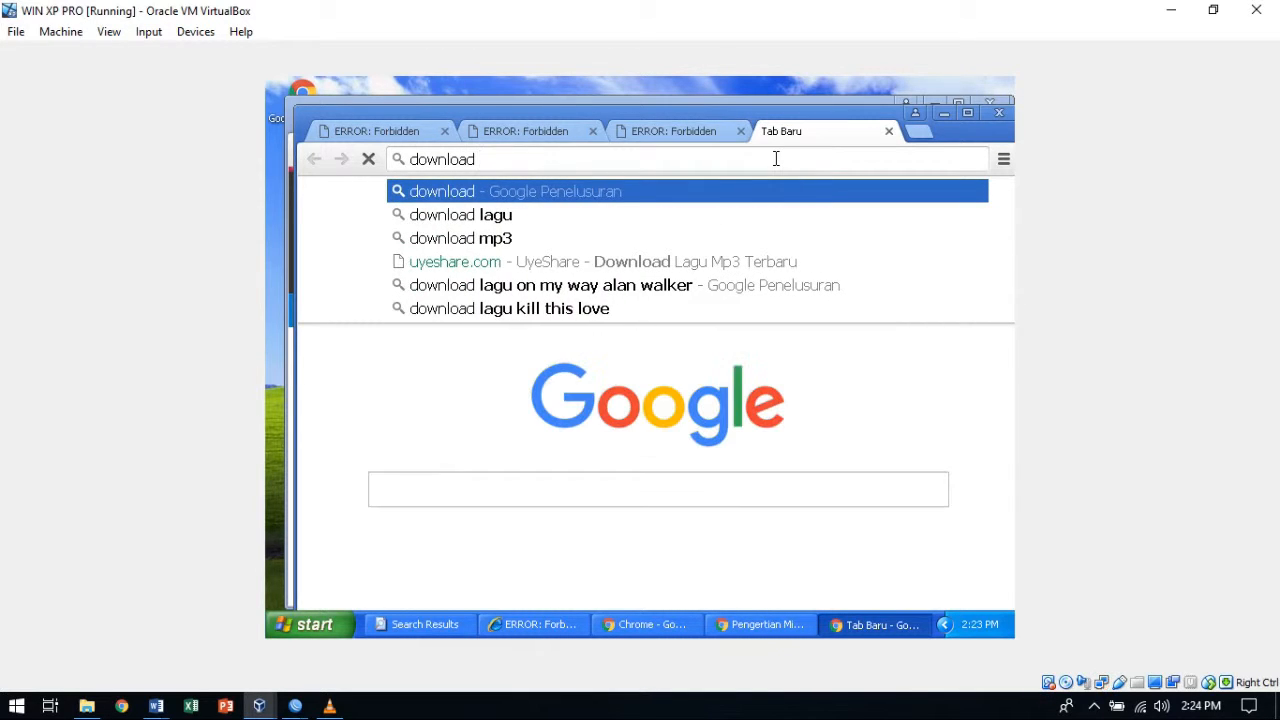
{"action": "type", "text": " m"}
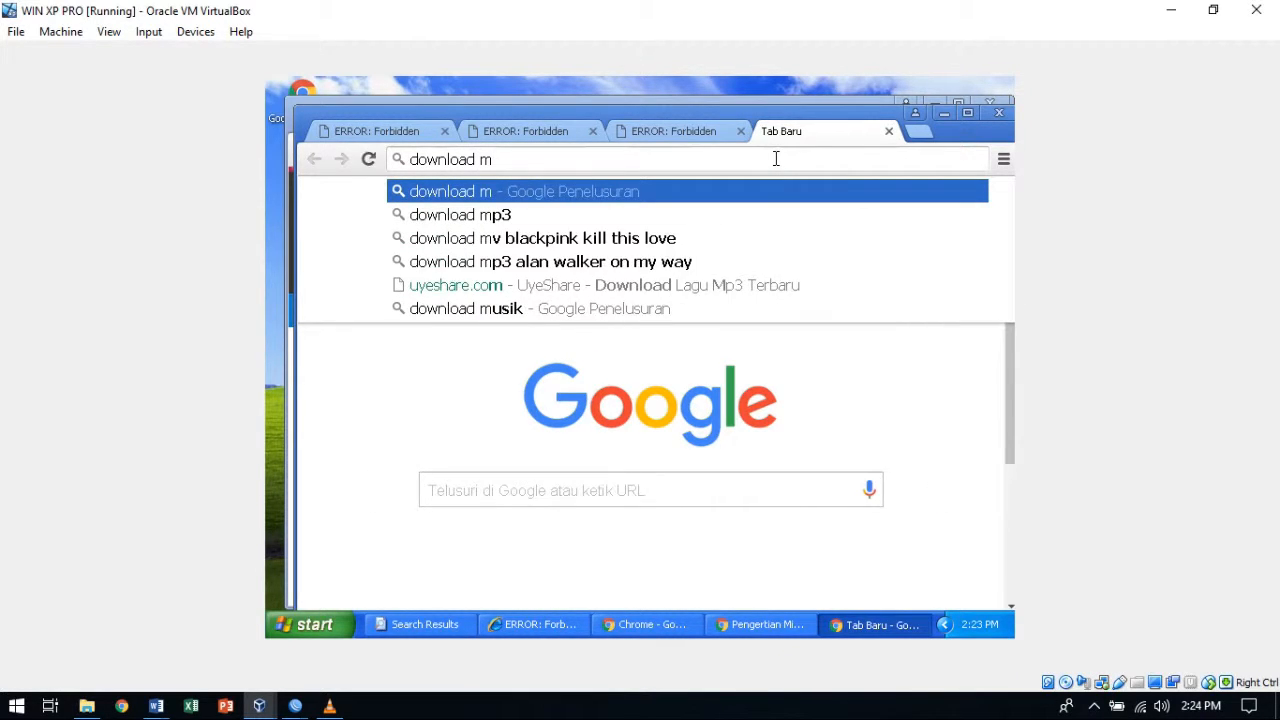
{"action": "key", "text": "BackSpace"}
{"action": "type", "text": "spo"}
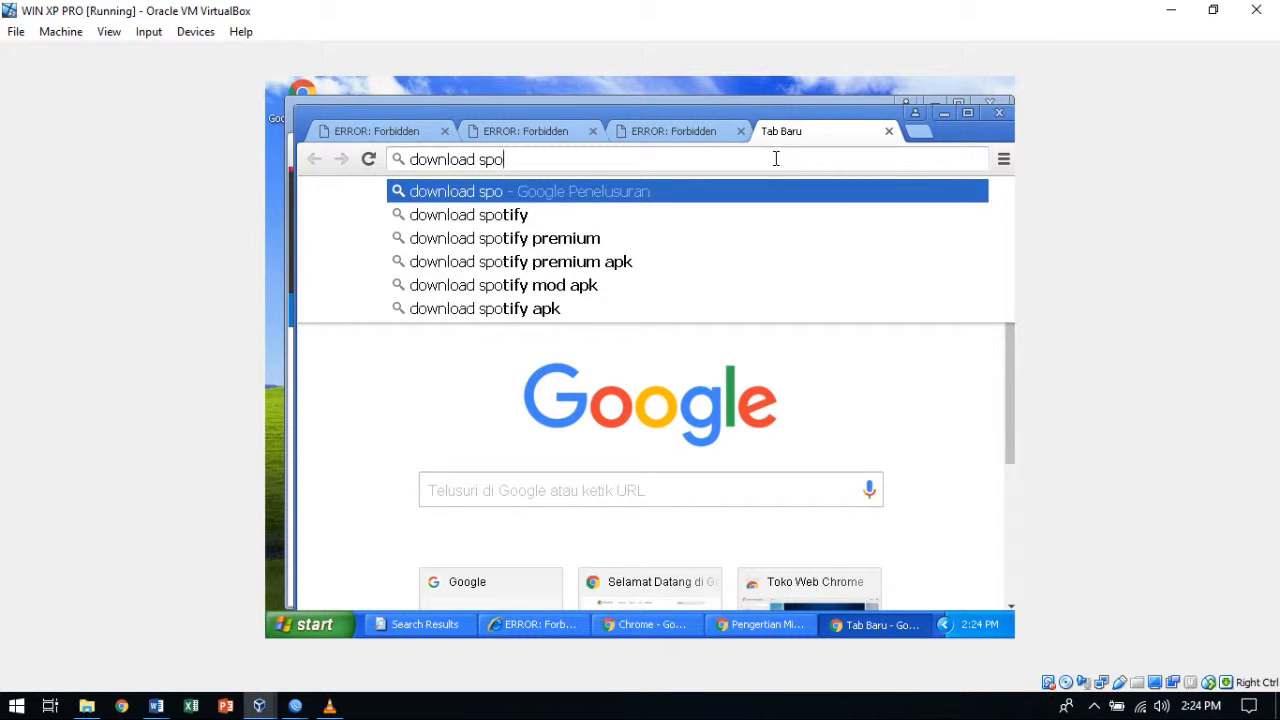
{"action": "type", "text": "ng"}
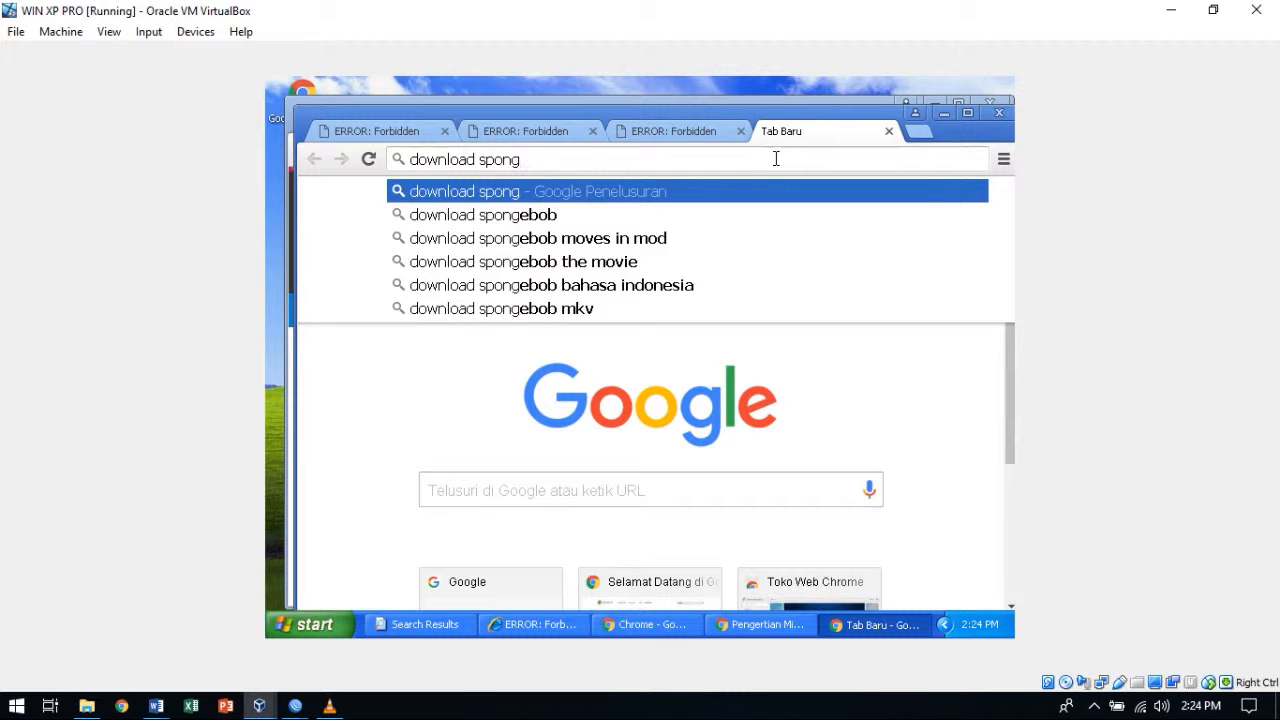
{"action": "left_click", "coordinate": [616, 316]}
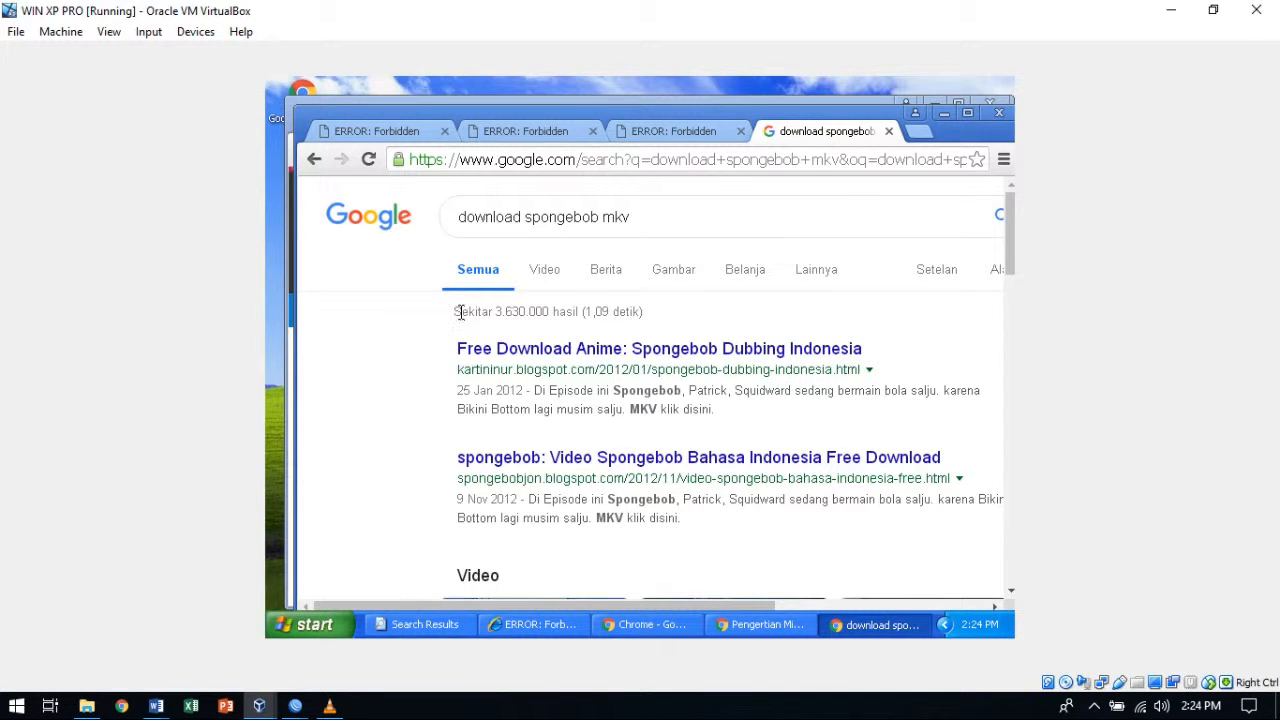
Open the first Spongebob result, follow its "MKV klik disini" link to test the MKV block, and highlight part of the requested URL.
{"action": "left_click", "coordinate": [772, 349]}
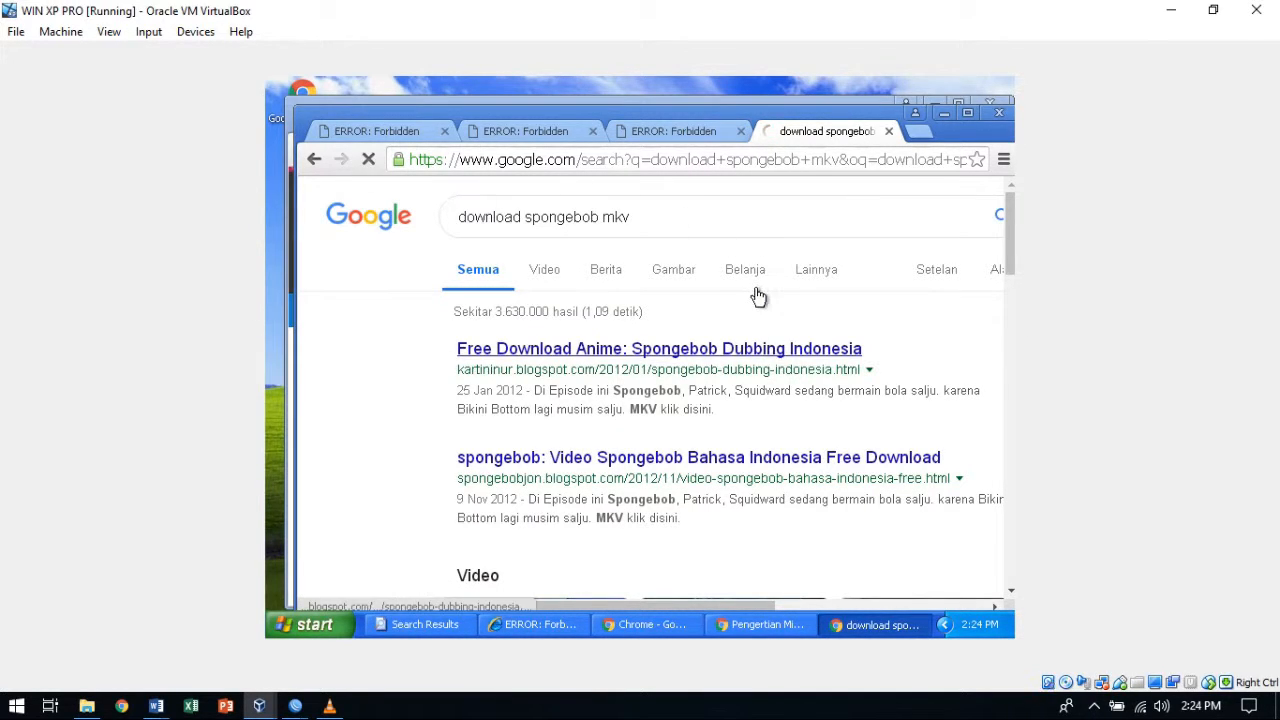
{"action": "scroll", "coordinate": [705, 318], "scroll_direction": "down", "scroll_amount": 6}
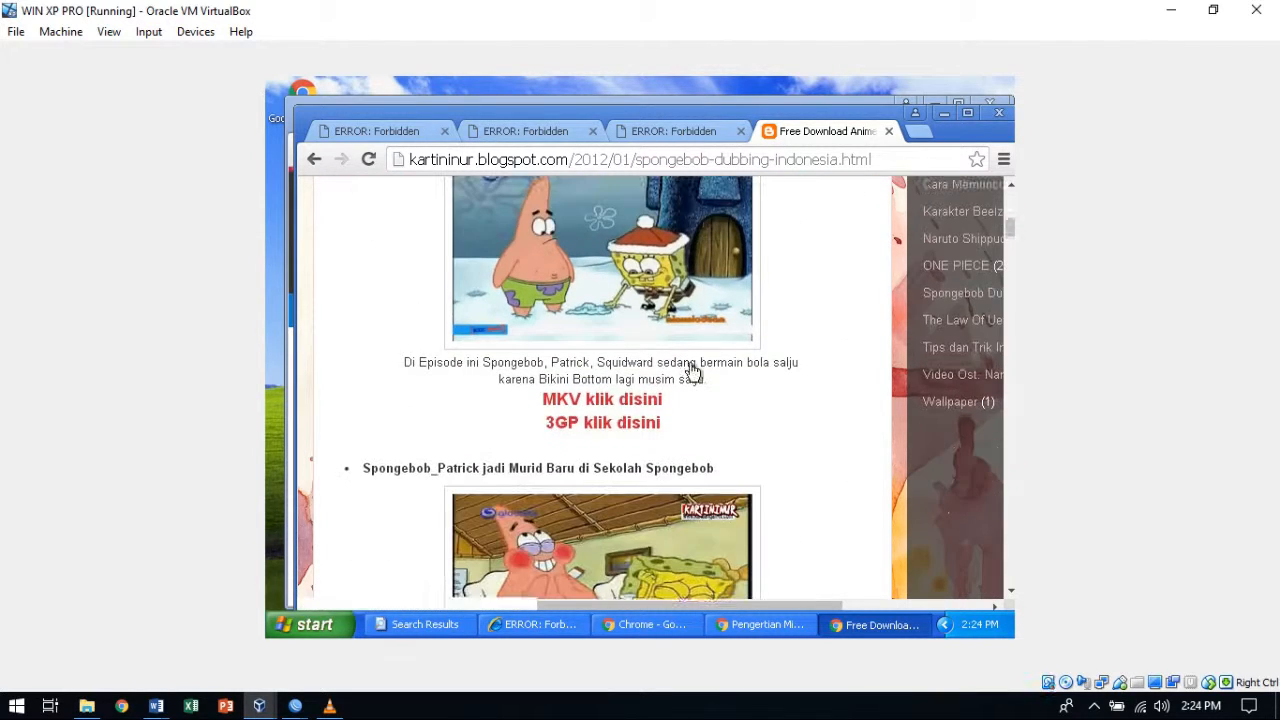
{"action": "left_click", "coordinate": [652, 399]}
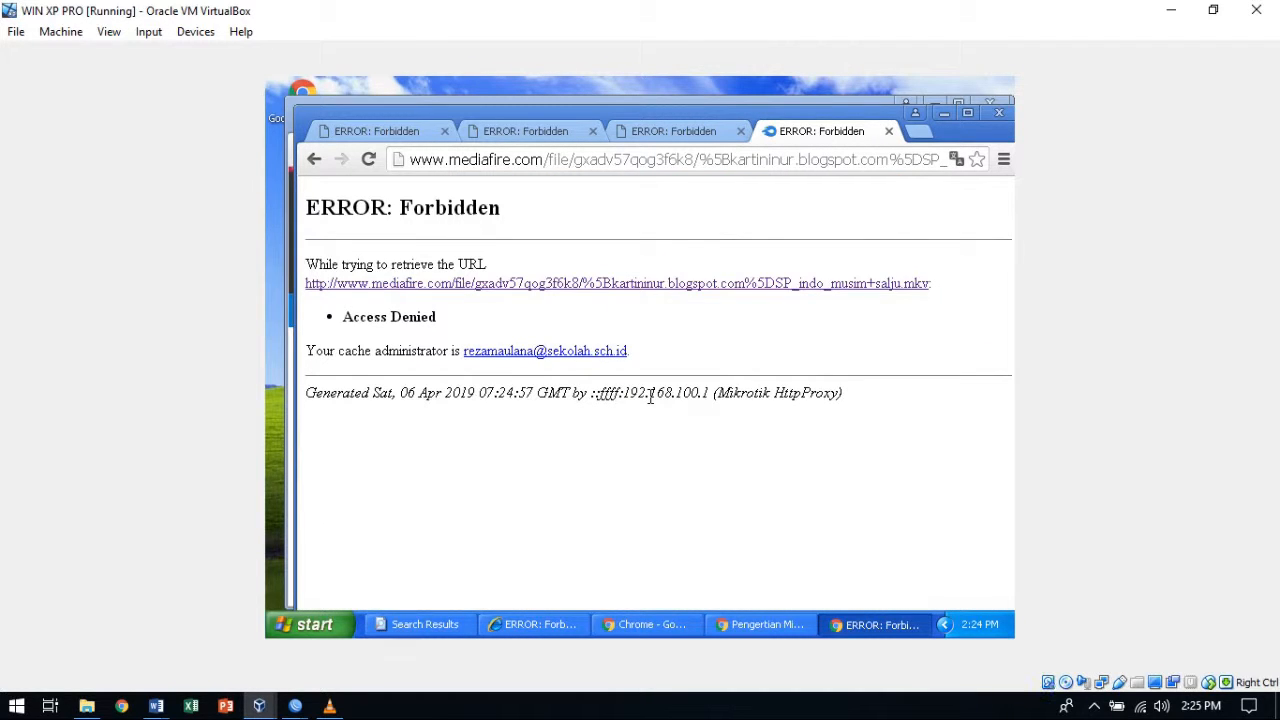
{"action": "left_click_drag", "start_coordinate": [929, 283], "coordinate": [690, 298]}
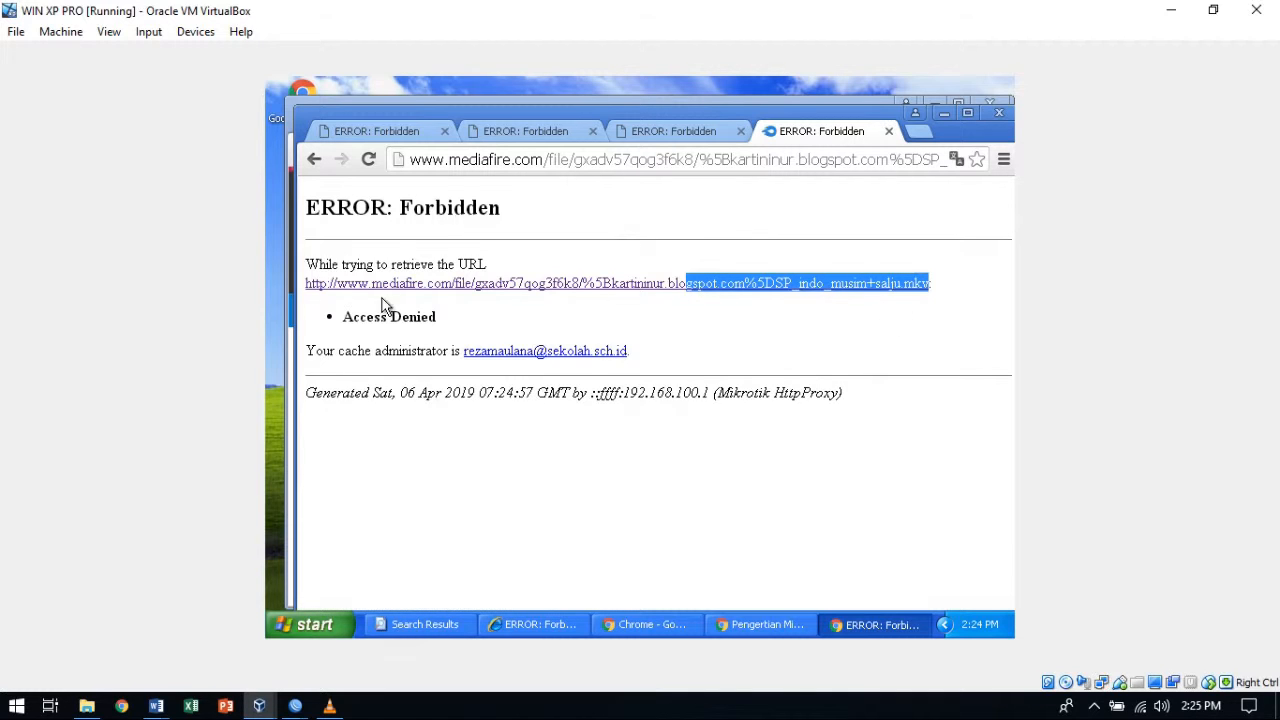
Review the four blocking test tabs in turn, and minimize the browser windows to show the desktop.
{"action": "left_click", "coordinate": [425, 134]}
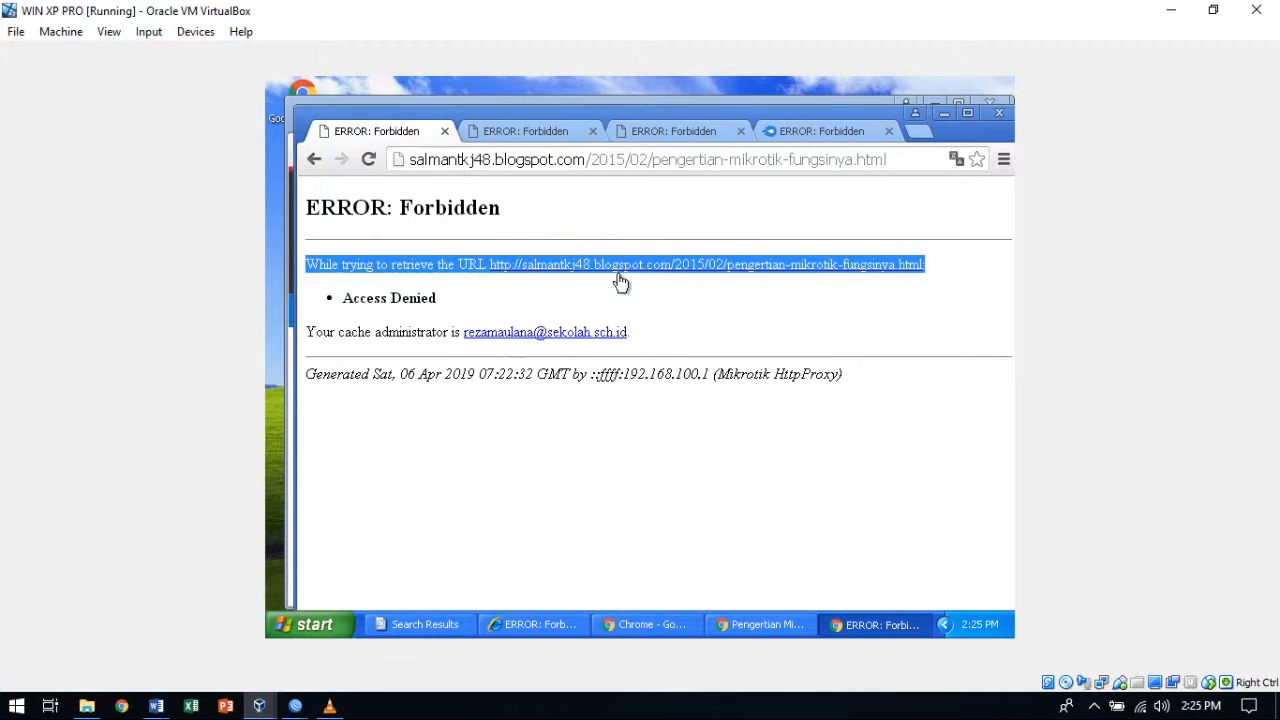
{"action": "left_click", "coordinate": [520, 133]}
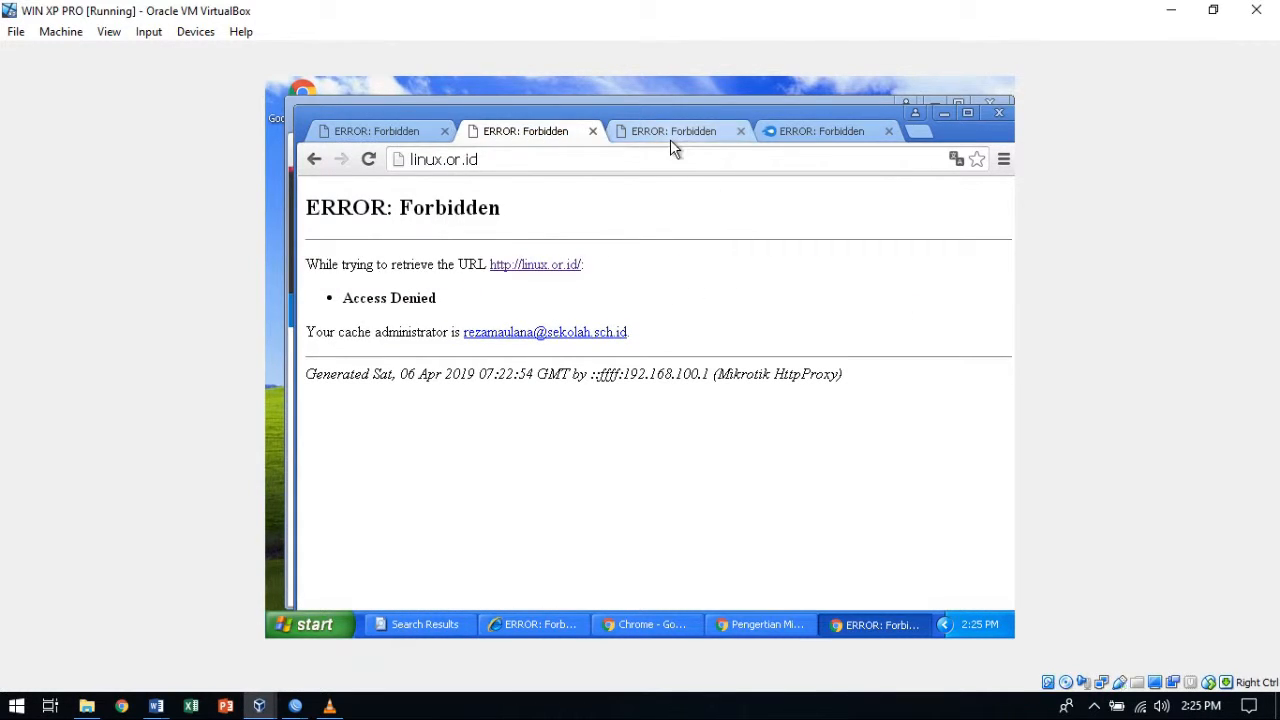
{"action": "left_click", "coordinate": [670, 137]}
{"action": "left_click", "coordinate": [842, 136]}
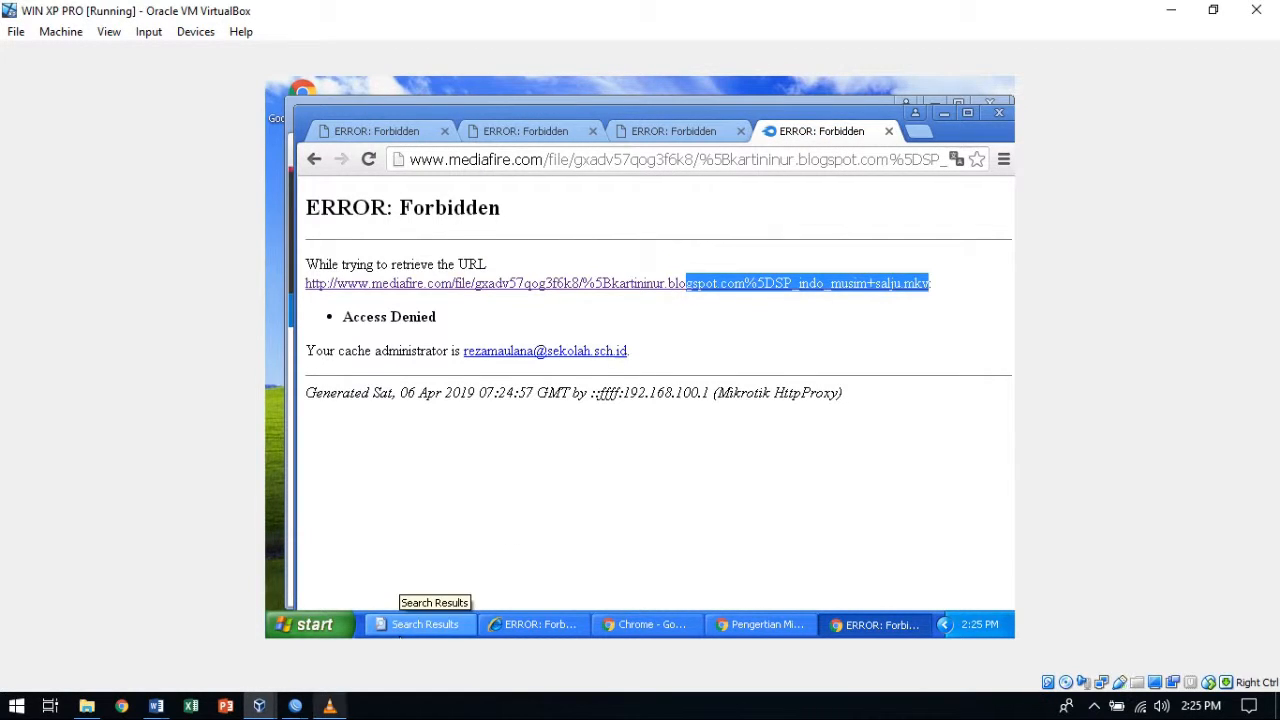
{"action": "left_click", "coordinate": [941, 112]}
{"action": "left_click", "coordinate": [936, 115]}
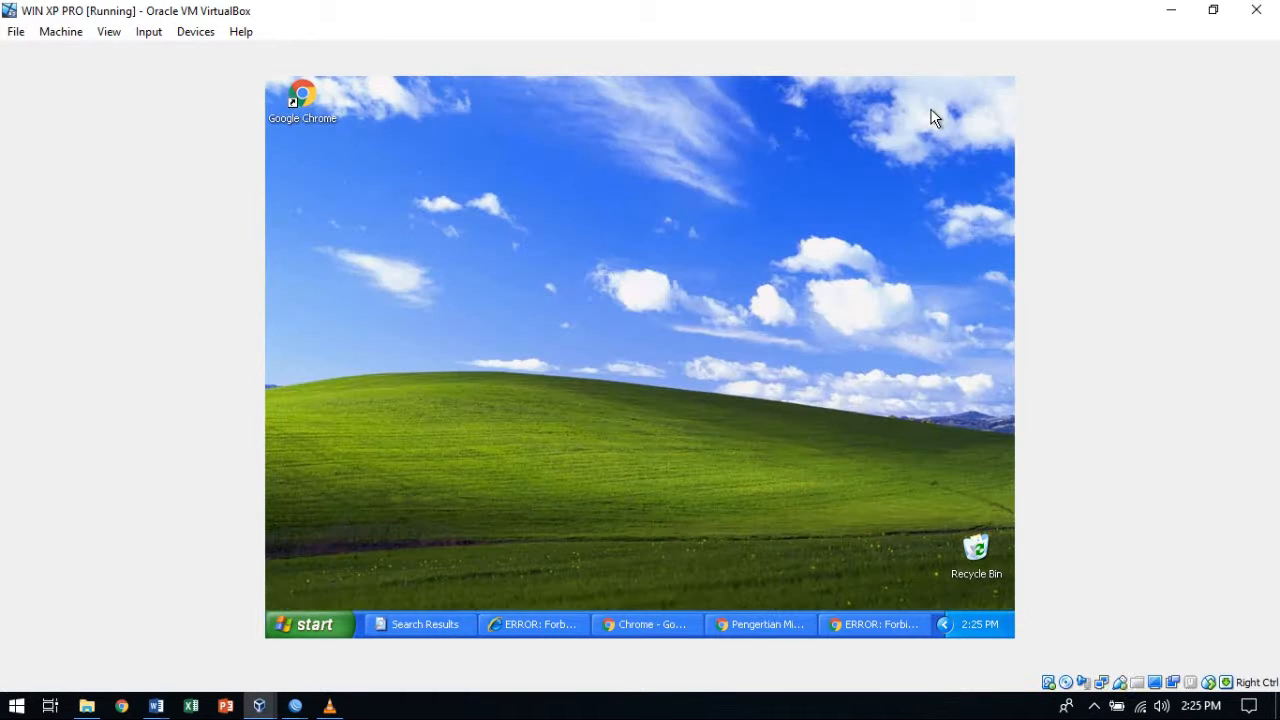
Switch to the Word task sheet and go over the WLAN1 requirements, highlighting the Blocking Content and Blocking Site items.
{"action": "left_click", "coordinate": [156, 706]}
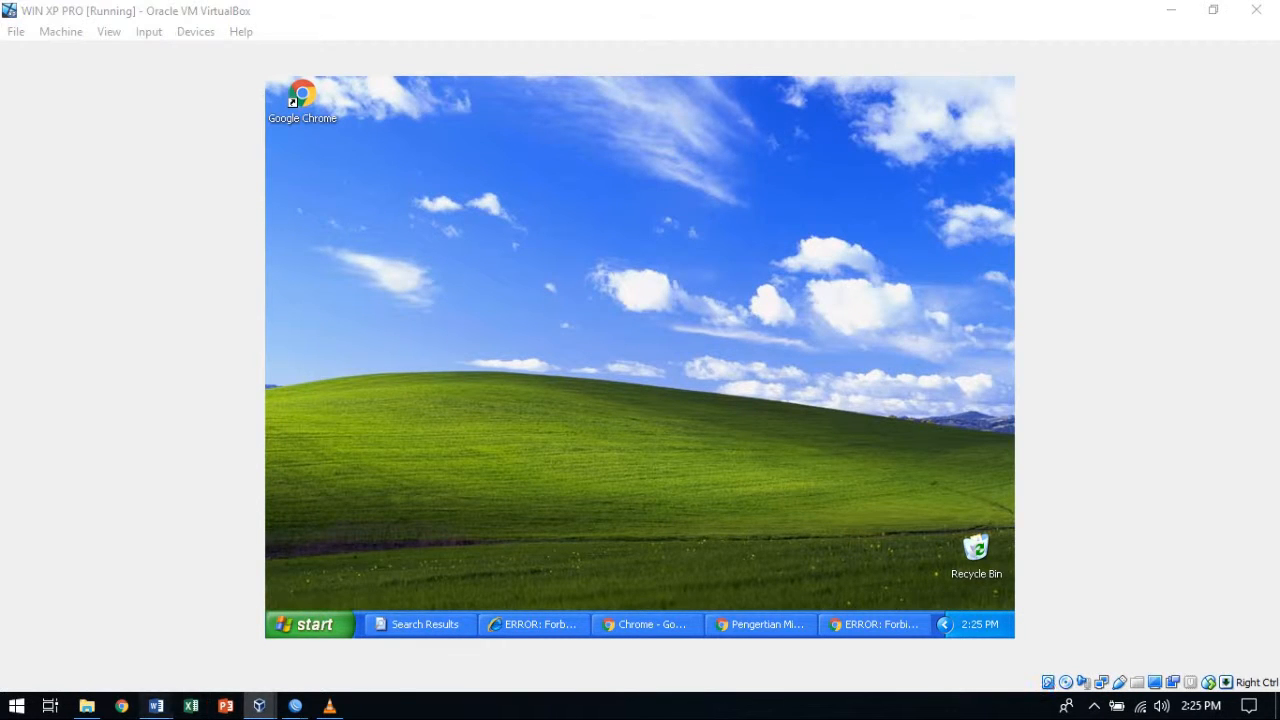
{"action": "left_click", "coordinate": [300, 625]}
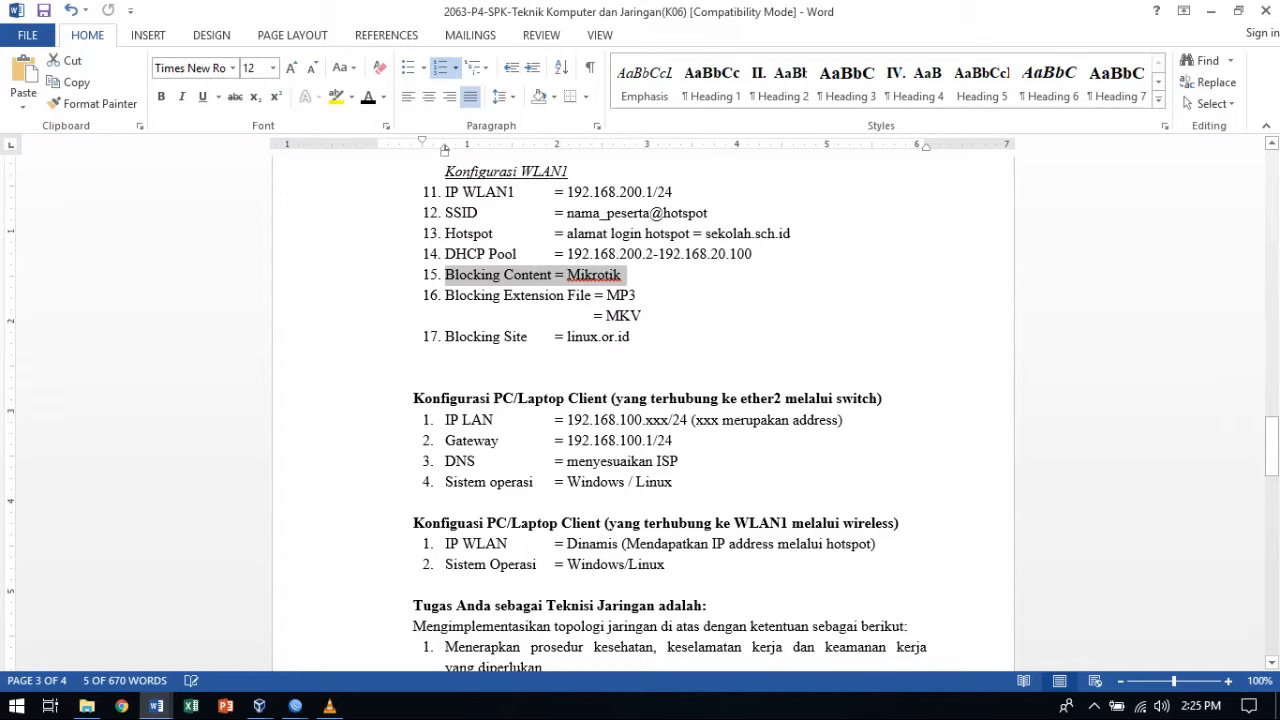
{"action": "left_click_drag", "start_coordinate": [680, 193], "coordinate": [380, 213]}
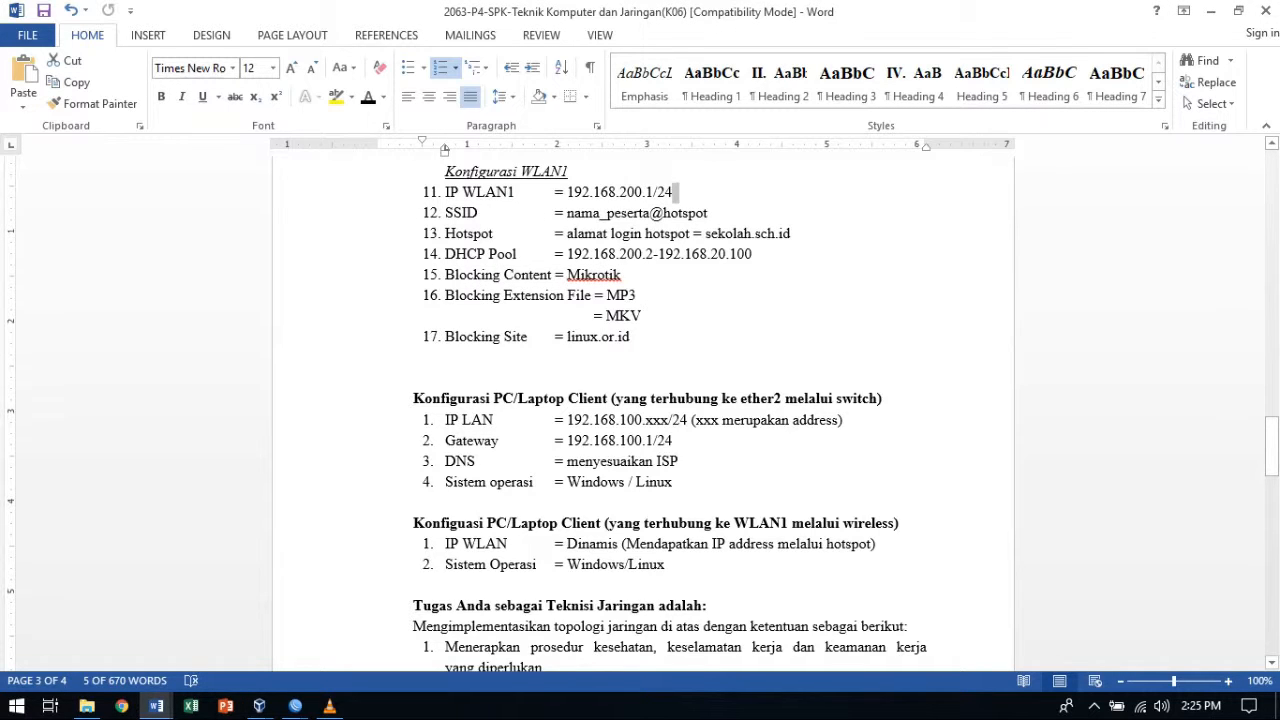
{"action": "left_click_drag", "start_coordinate": [621, 274], "coordinate": [445, 274]}
{"action": "left_click_drag", "start_coordinate": [540, 274], "coordinate": [505, 295]}
{"action": "left_click_drag", "start_coordinate": [631, 337], "coordinate": [445, 337]}
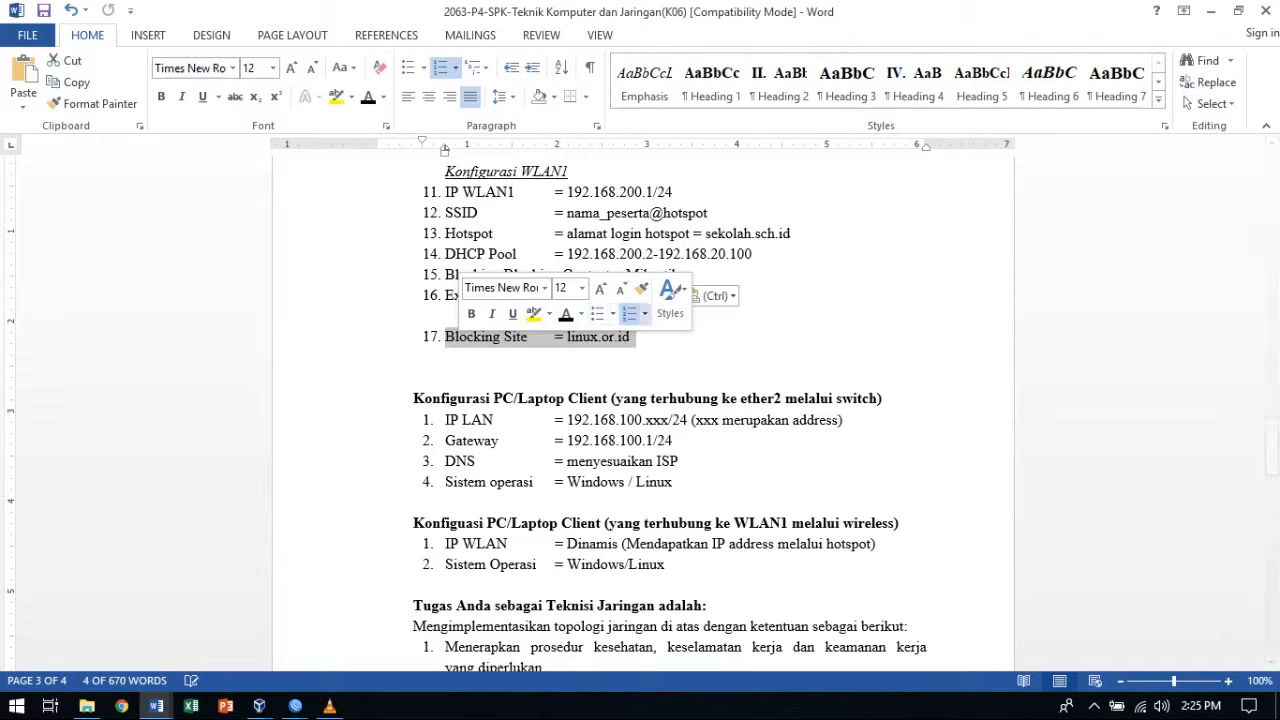
Add a numbered item below Blocking Site in the WLAN1 list reading "Sudah selesai guys……. Selamat mencoba,,………".
{"action": "left_click", "coordinate": [633, 337]}
{"action": "left_click_drag", "start_coordinate": [643, 316], "coordinate": [592, 316]}
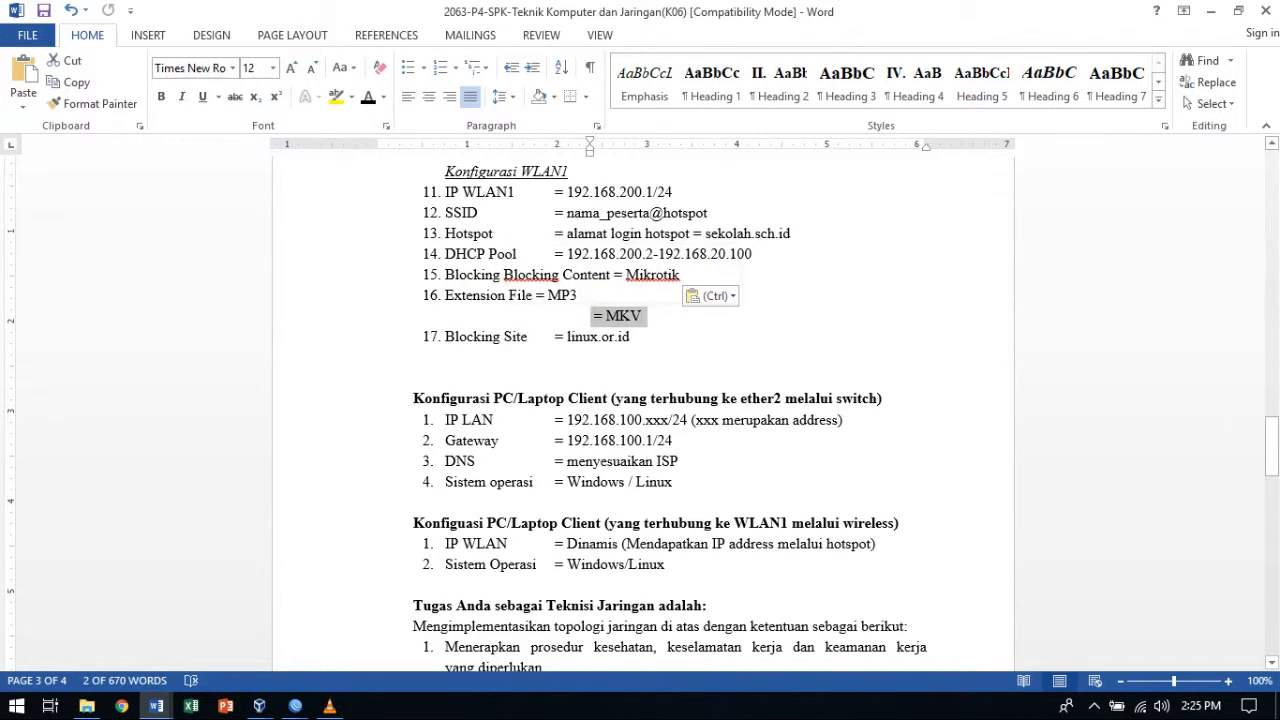
{"action": "left_click", "coordinate": [633, 337]}
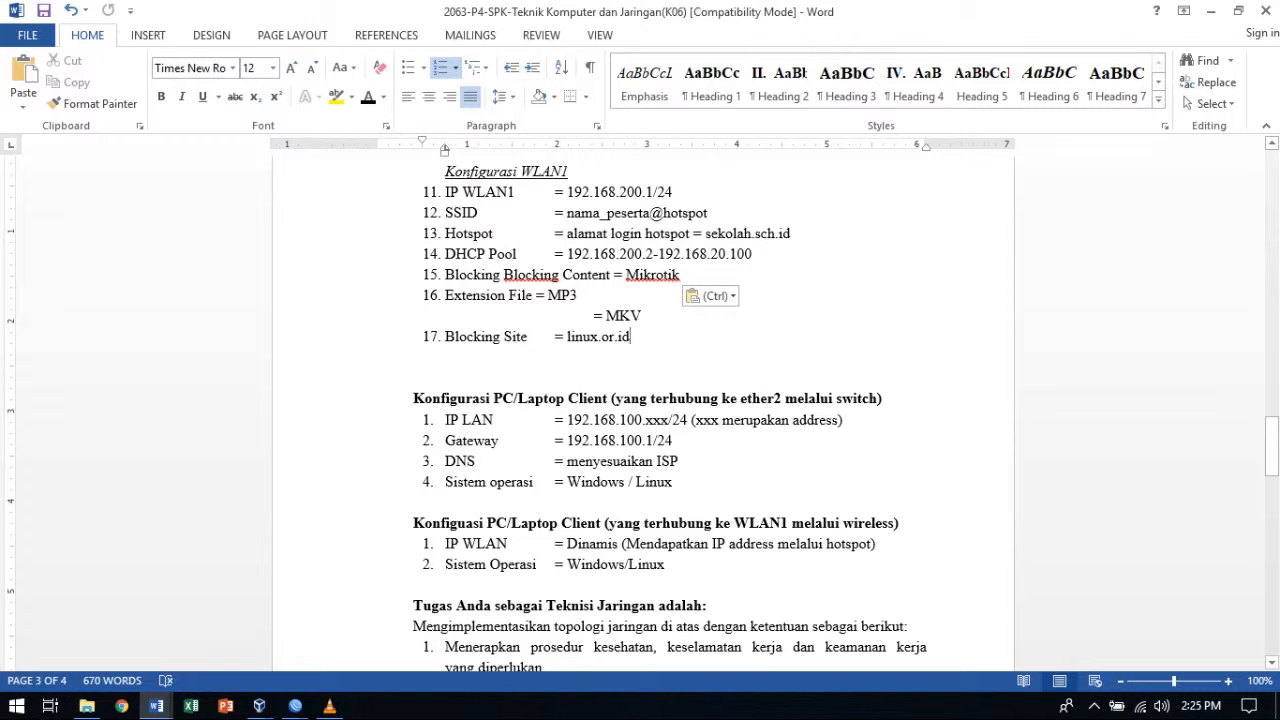
{"action": "key", "text": "Return"}
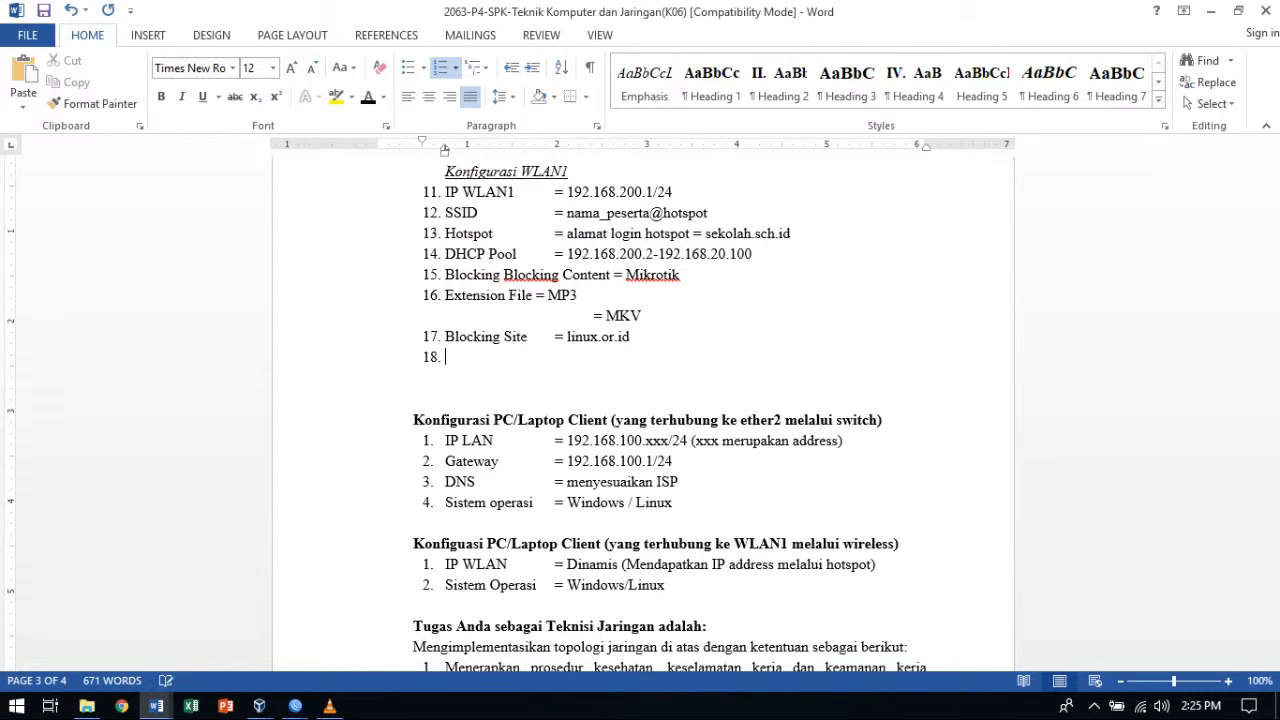
{"action": "type", "text": "sudah s"}
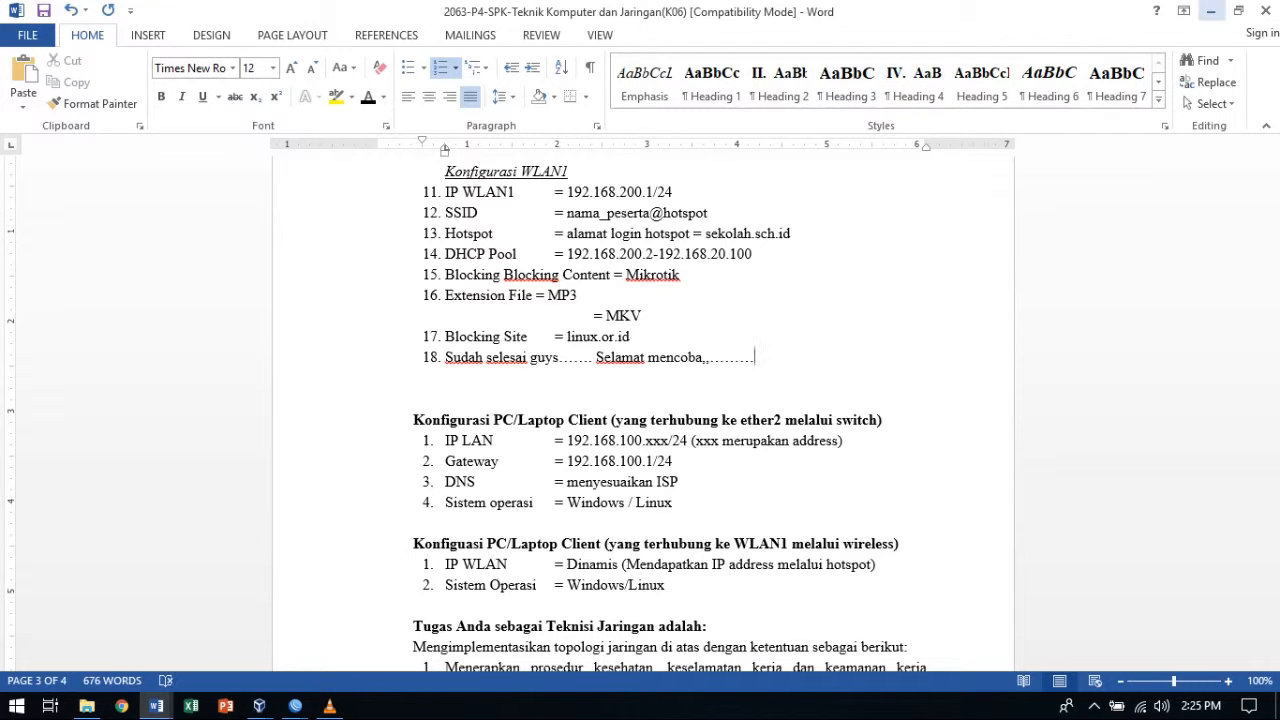
Minimize the Word task sheet and all open WinBox windows to show the desktop.
{"action": "left_click", "coordinate": [1210, 11]}
{"action": "left_click", "coordinate": [1166, 9]}
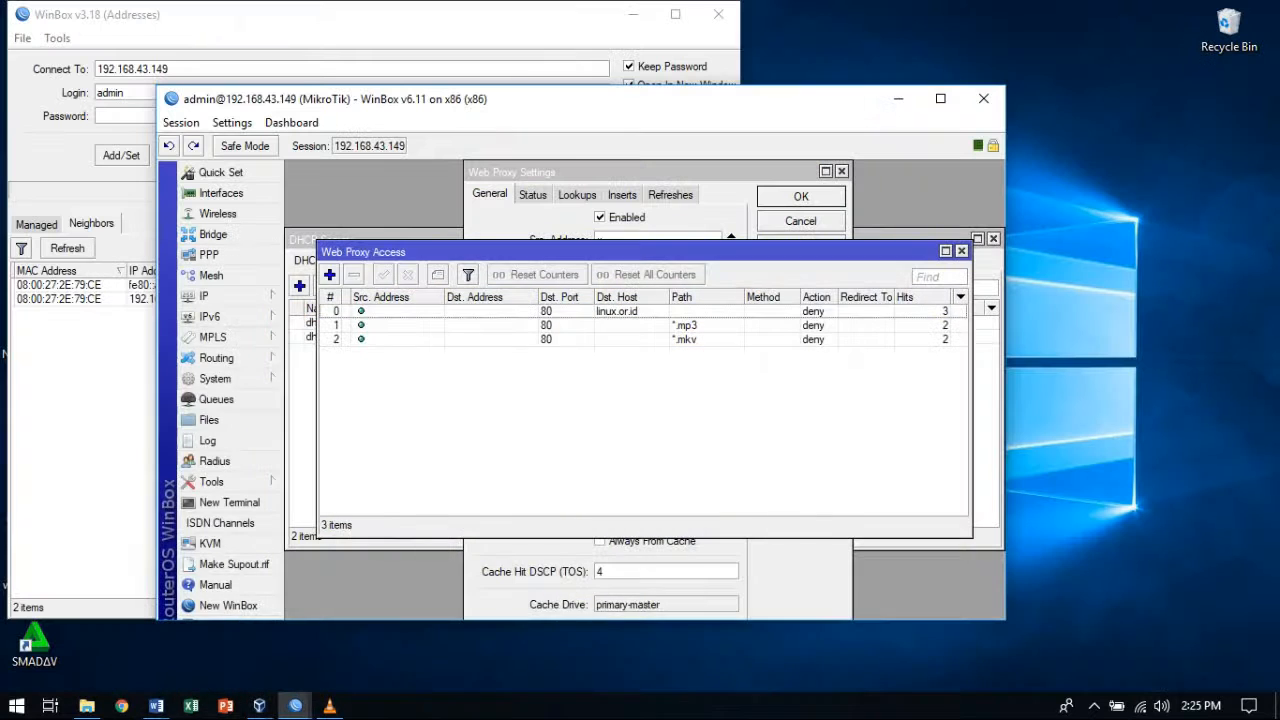
{"action": "left_click", "coordinate": [898, 98]}
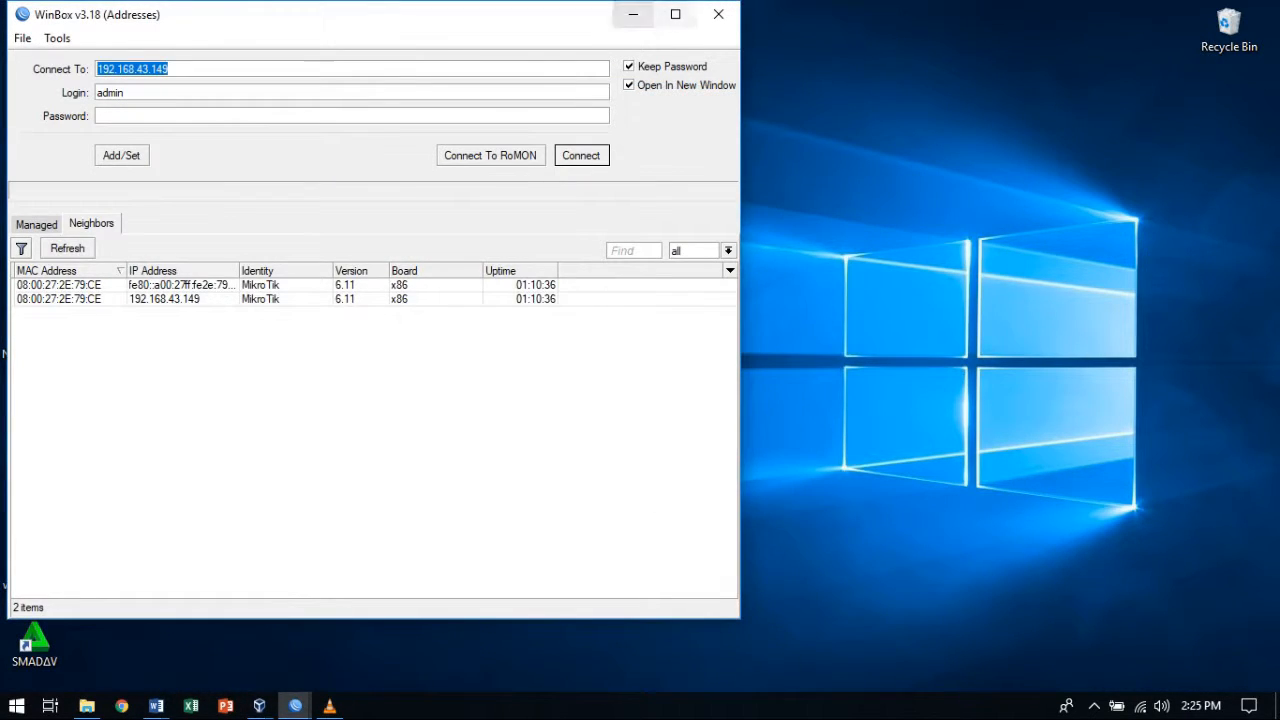
{"action": "left_click", "coordinate": [633, 14]}
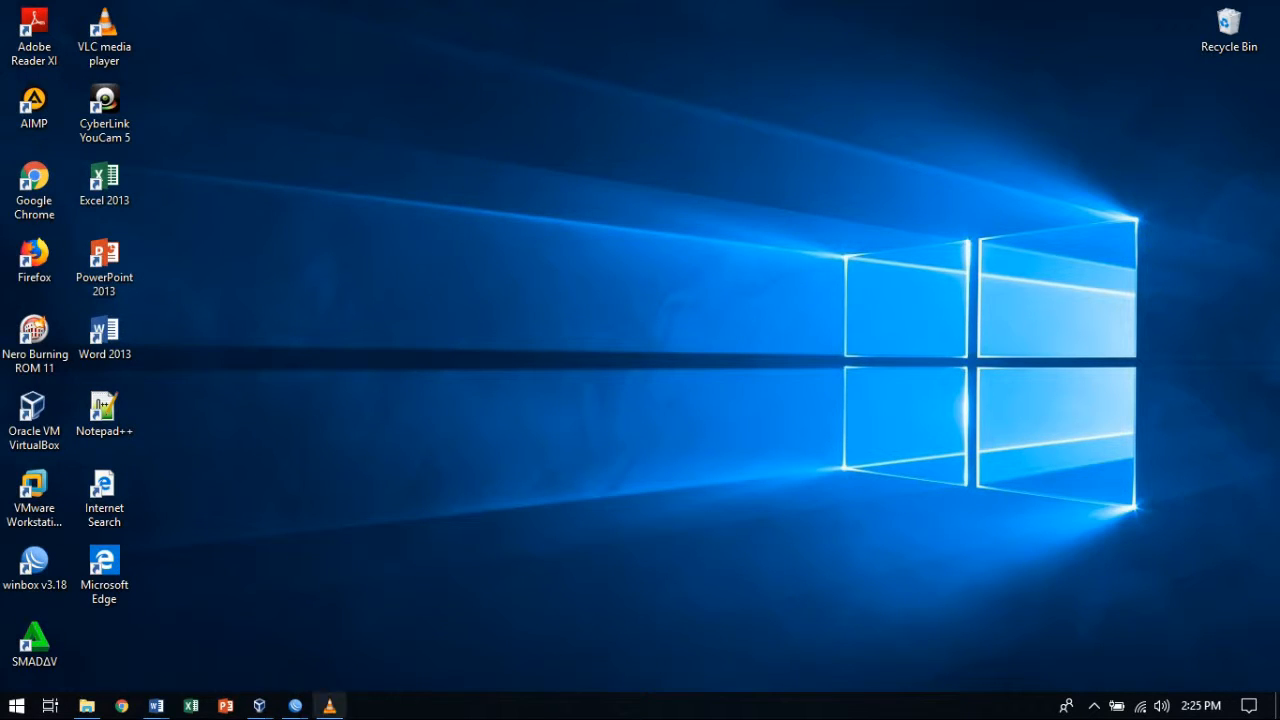